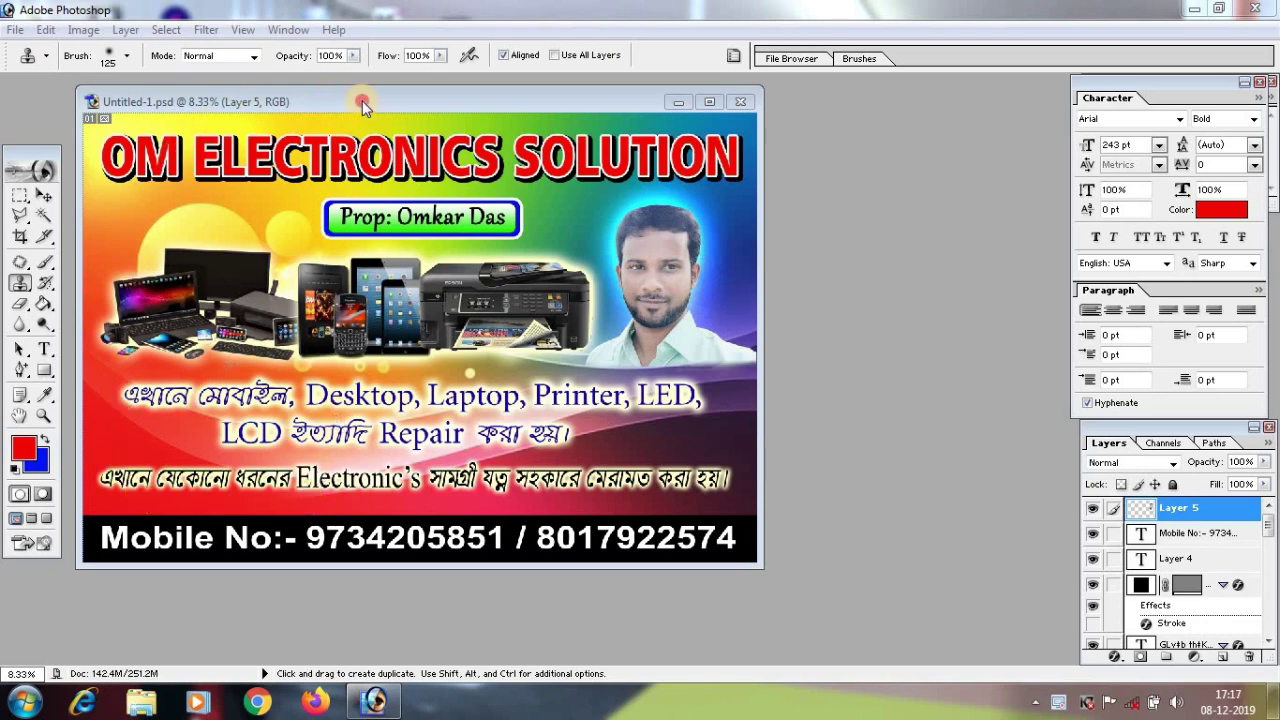
# Reposition the finished OM Electronics banner window and show the File menu commands
pyautogui.moveTo(363, 106)
pyautogui.mouseDown()
pyautogui.moveTo(417, 152)
pyautogui.moveTo(403, 116)
pyautogui.mouseUp()
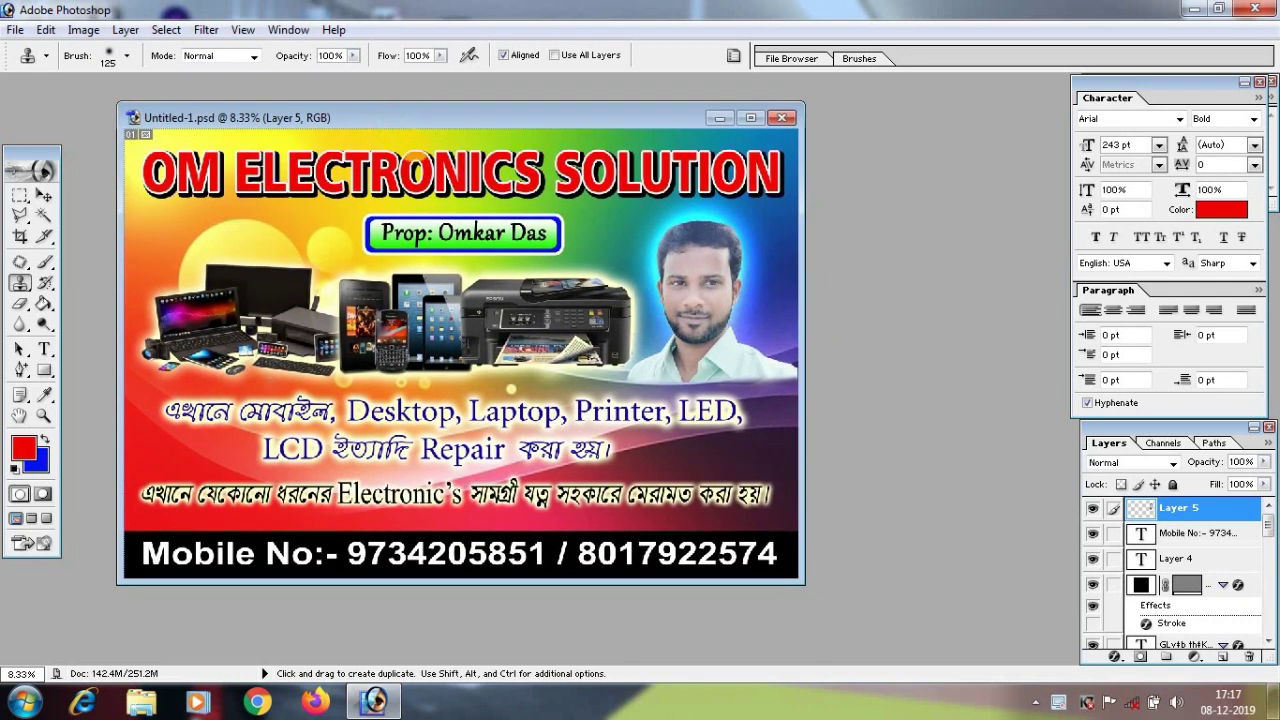
pyautogui.moveTo(389, 116); pyautogui.dragTo(461, 117)
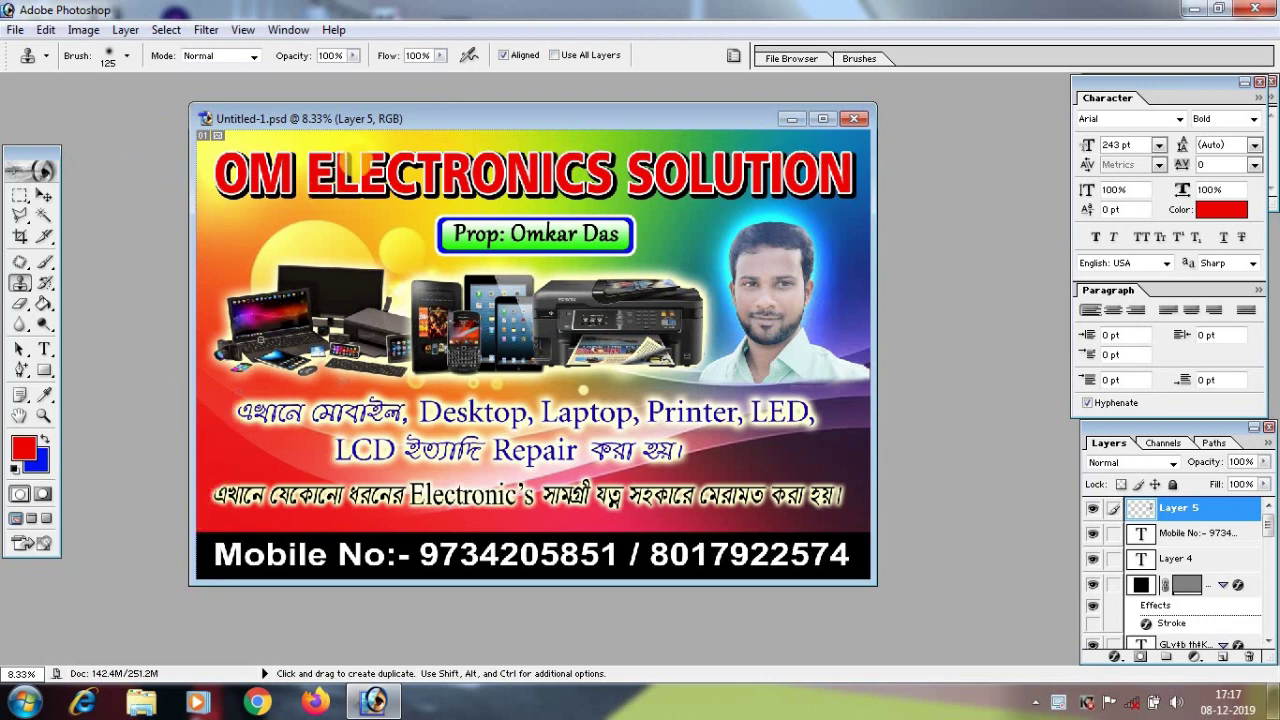
pyautogui.moveTo(479, 132); pyautogui.dragTo(391, 122)
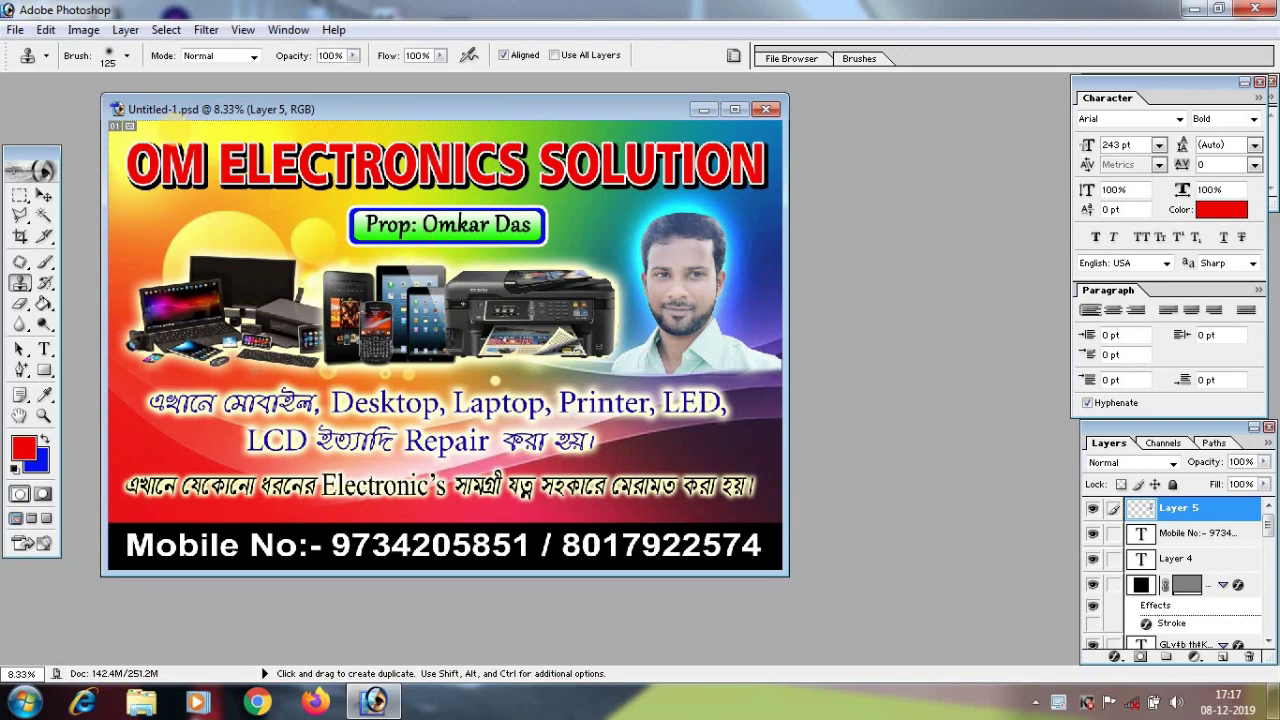
pyautogui.click(12, 30)
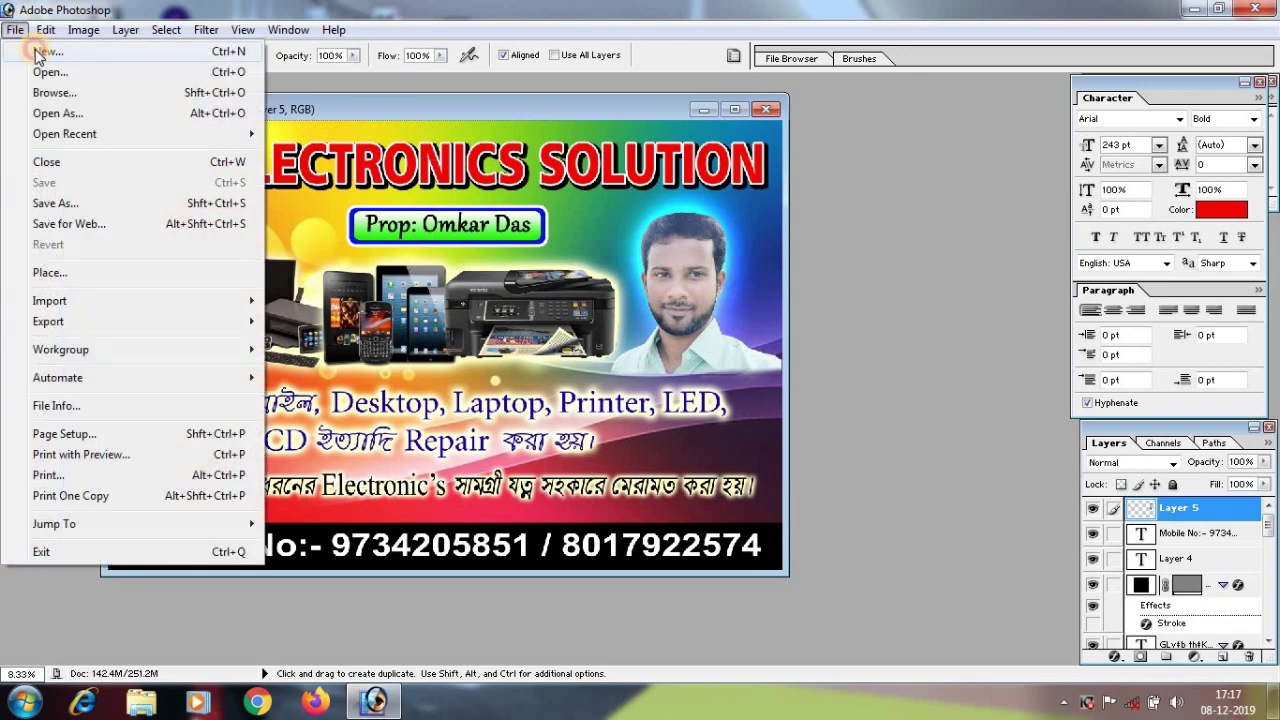
# Define a new document '4x6 banner' at 72 × 48 inches, 150 pixels/inch, white contents
pyautogui.click(45, 52)
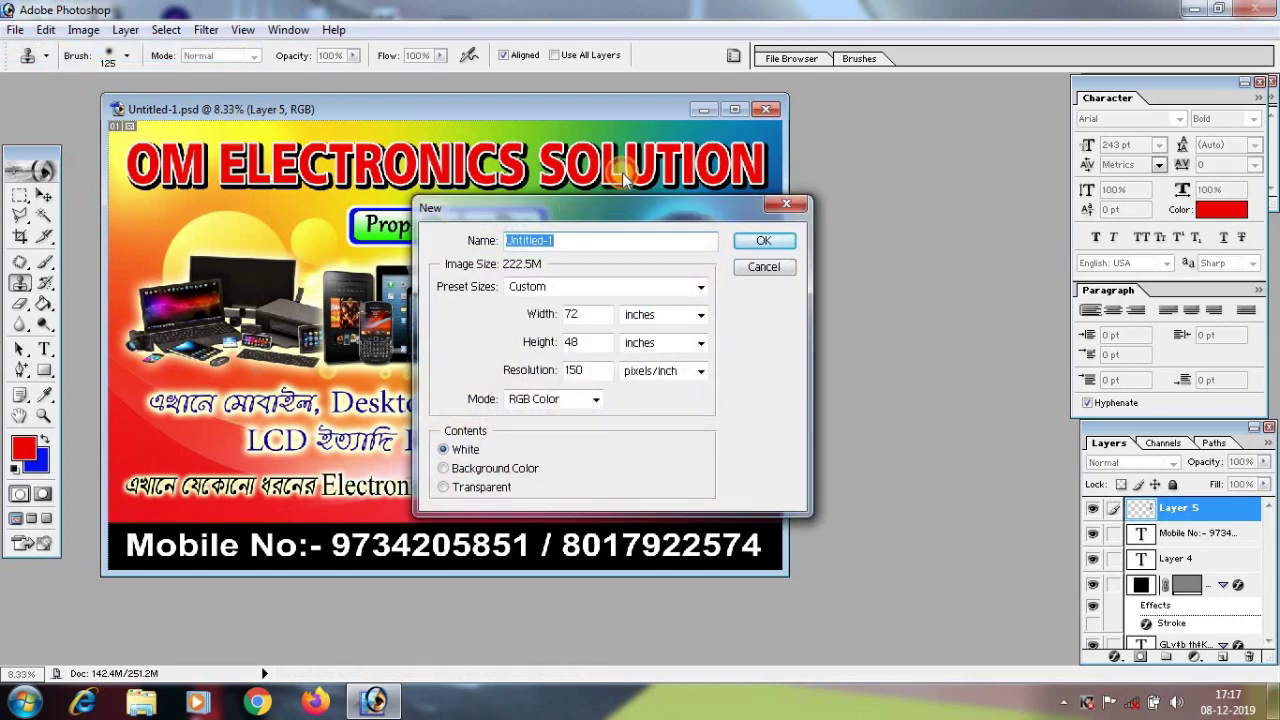
pyautogui.moveTo(575, 209); pyautogui.dragTo(642, 215)
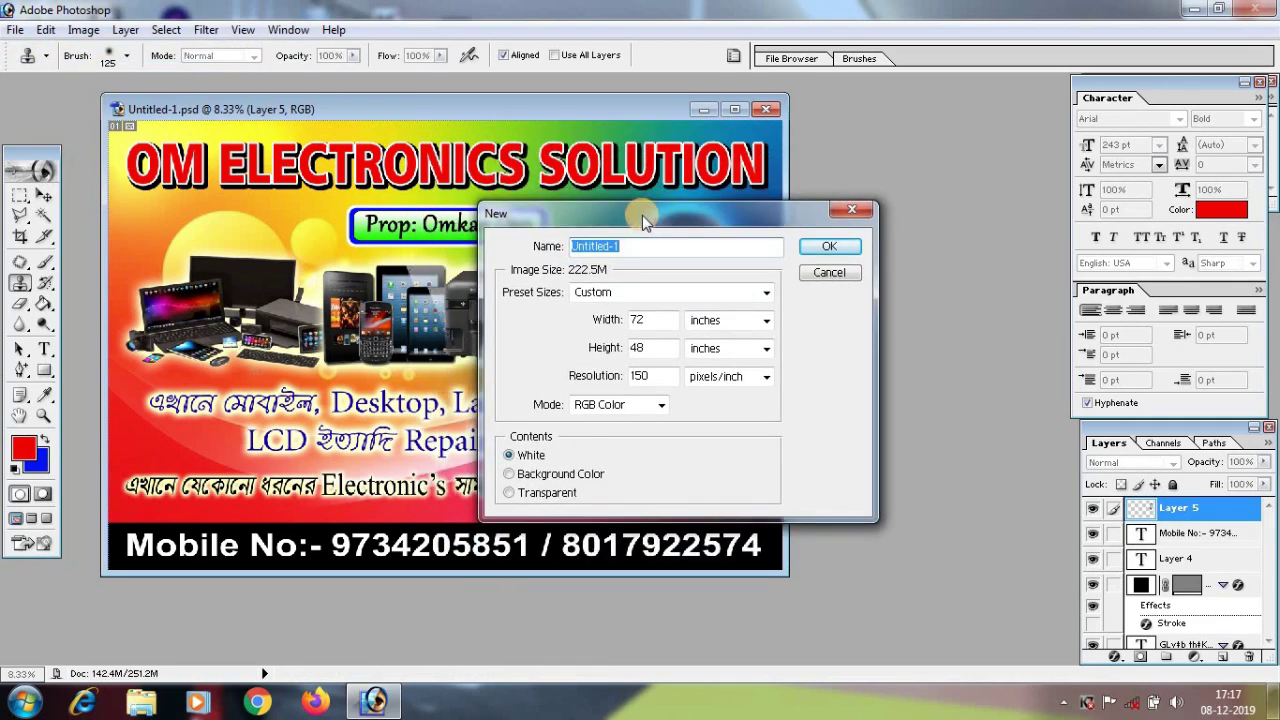
pyautogui.write('4x6 banner')
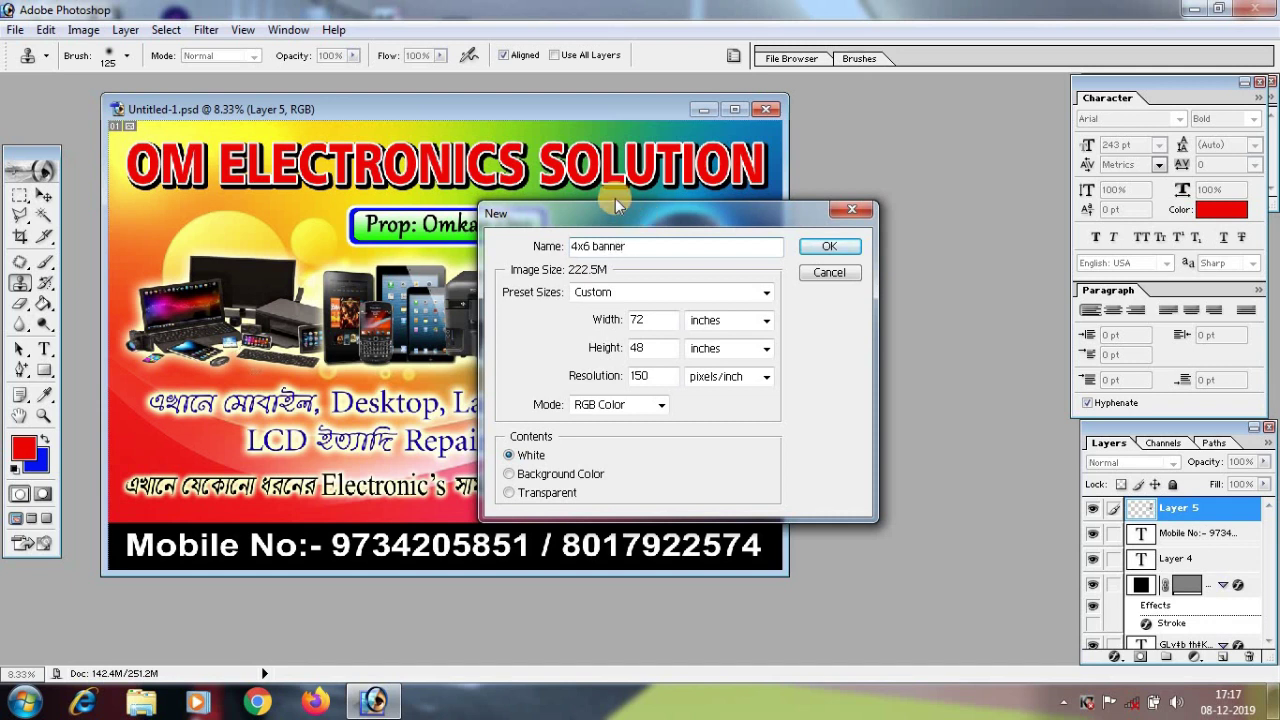
pyautogui.click(650, 321)
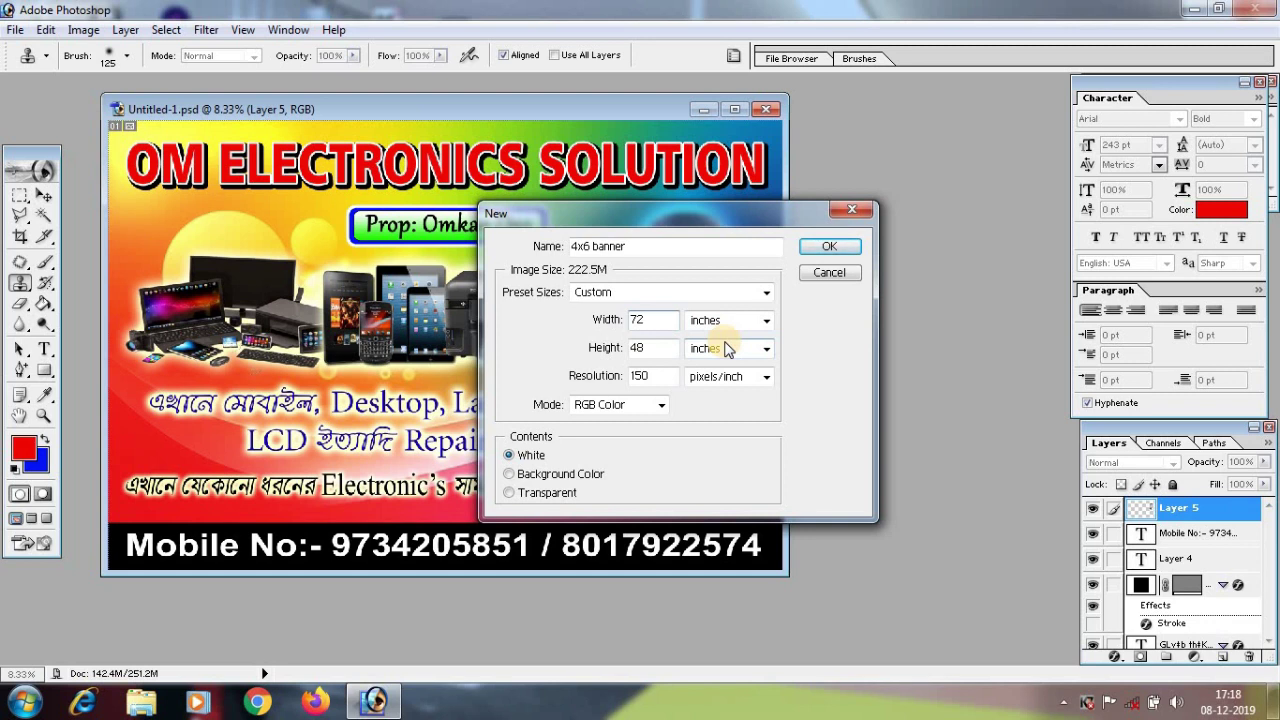
pyautogui.doubleClick(650, 320)
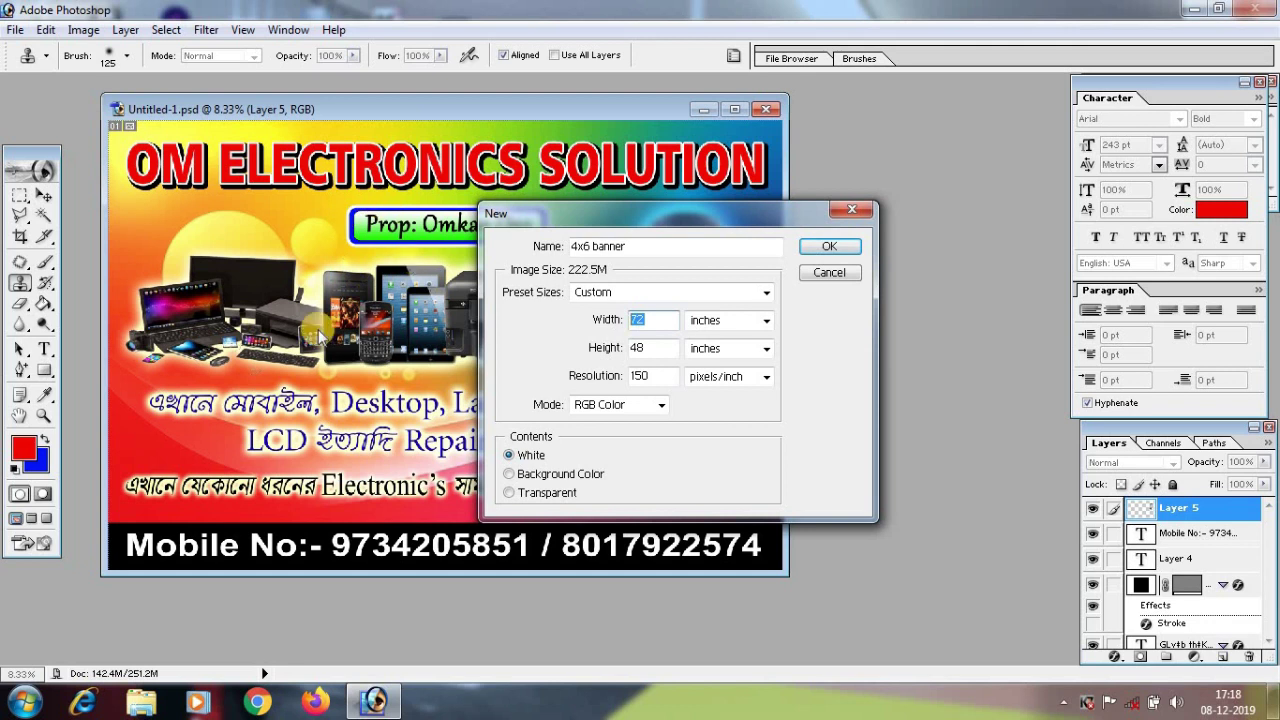
pyautogui.click(651, 318)
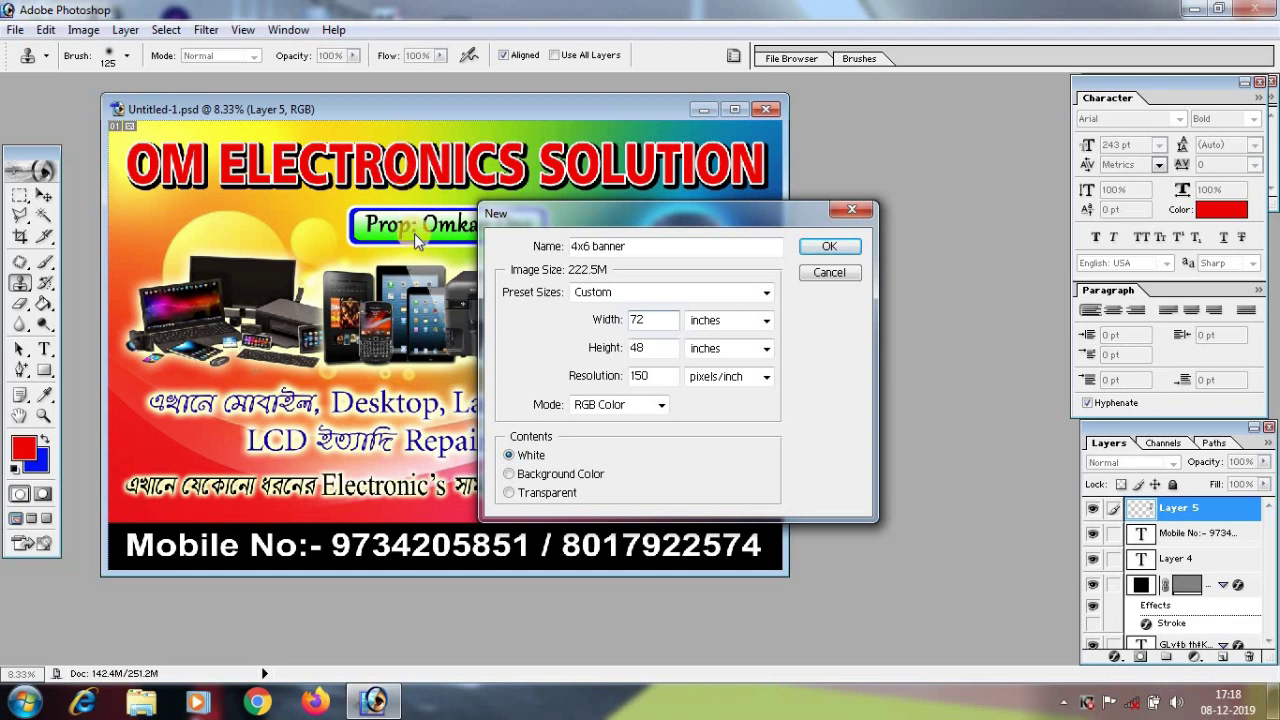
pyautogui.click(668, 347)
pyautogui.moveTo(663, 374); pyautogui.dragTo(602, 377)
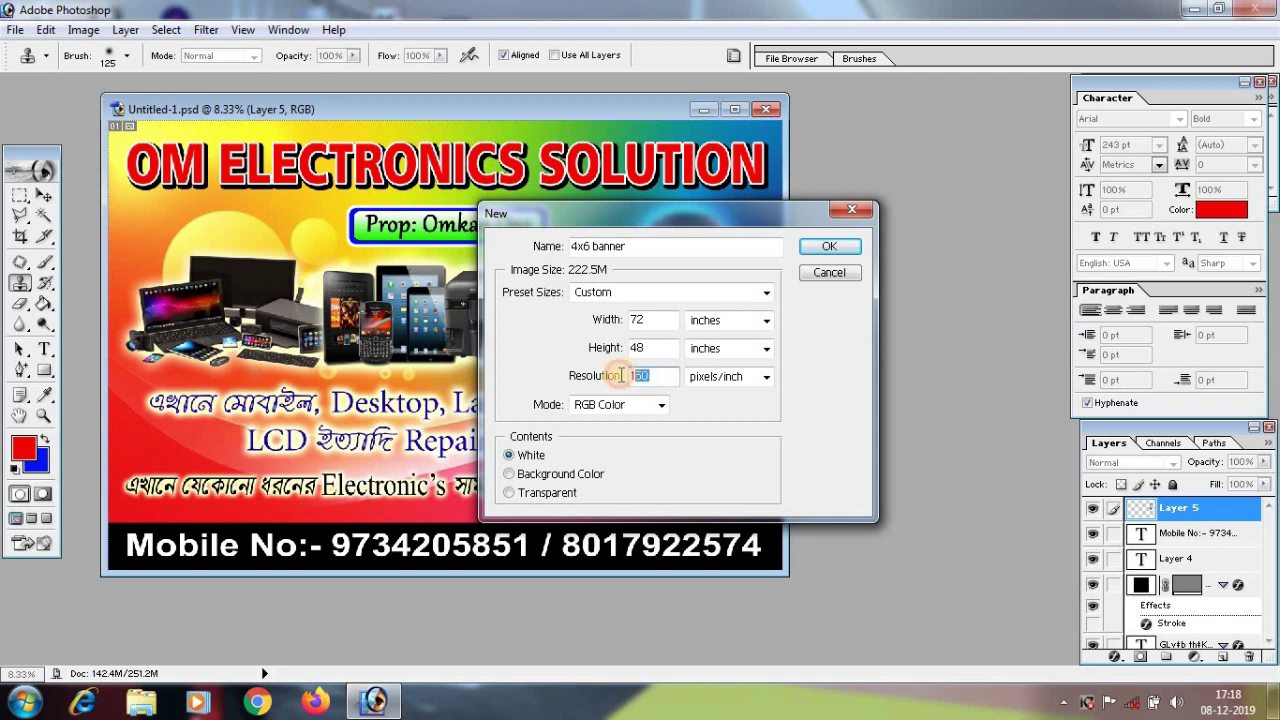
pyautogui.doubleClick(650, 376)
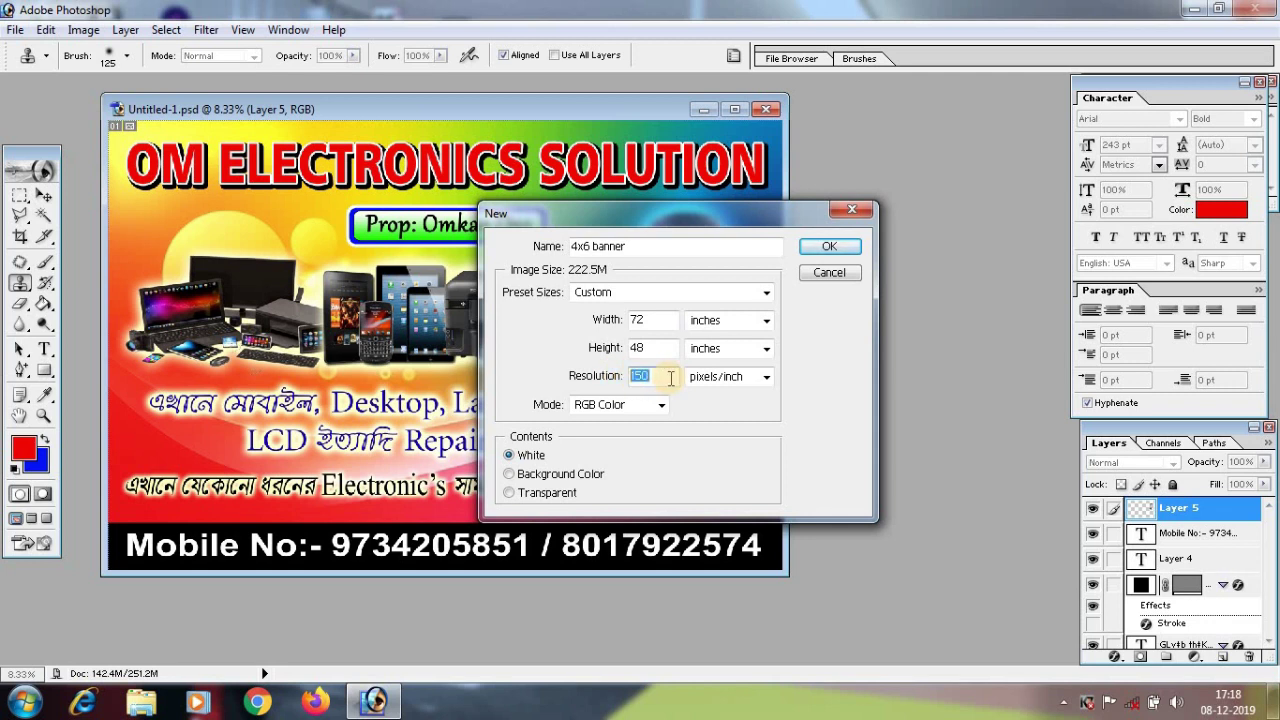
# Create the blank 4x6 banner document and minimize the finished Untitled-1.psd banner
pyautogui.click(838, 247)
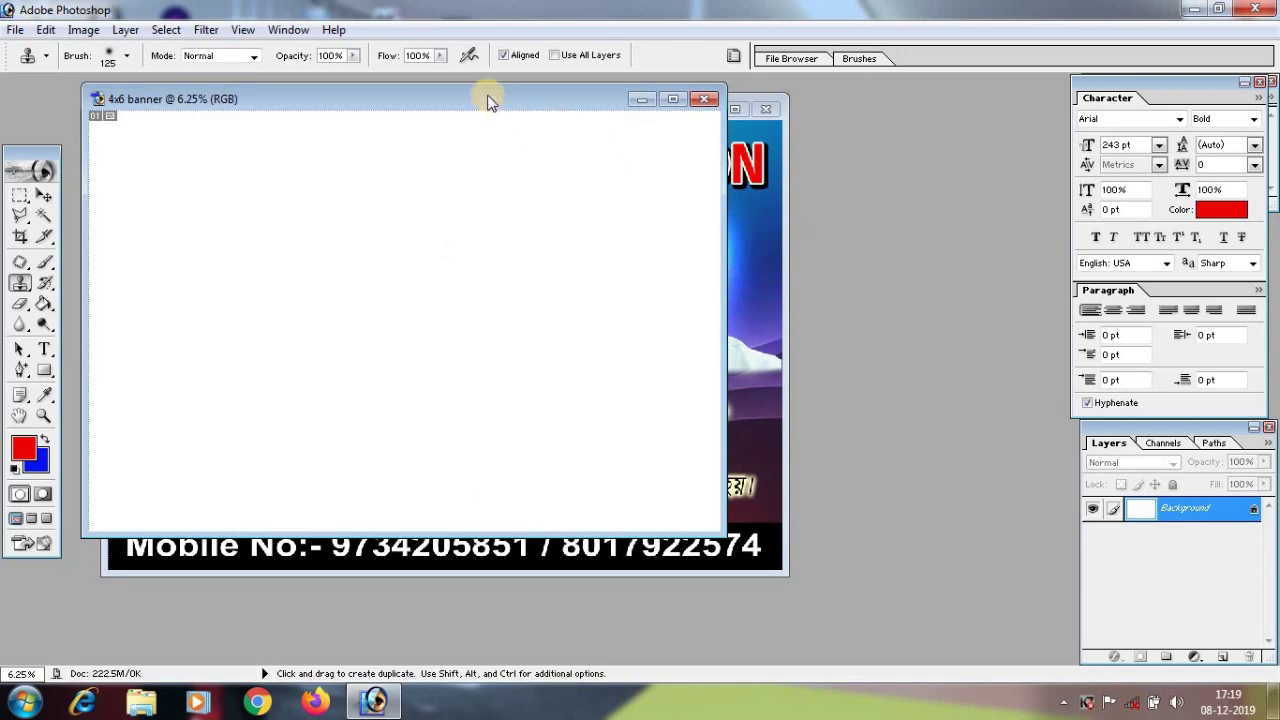
pyautogui.moveTo(487, 100); pyautogui.dragTo(590, 196)
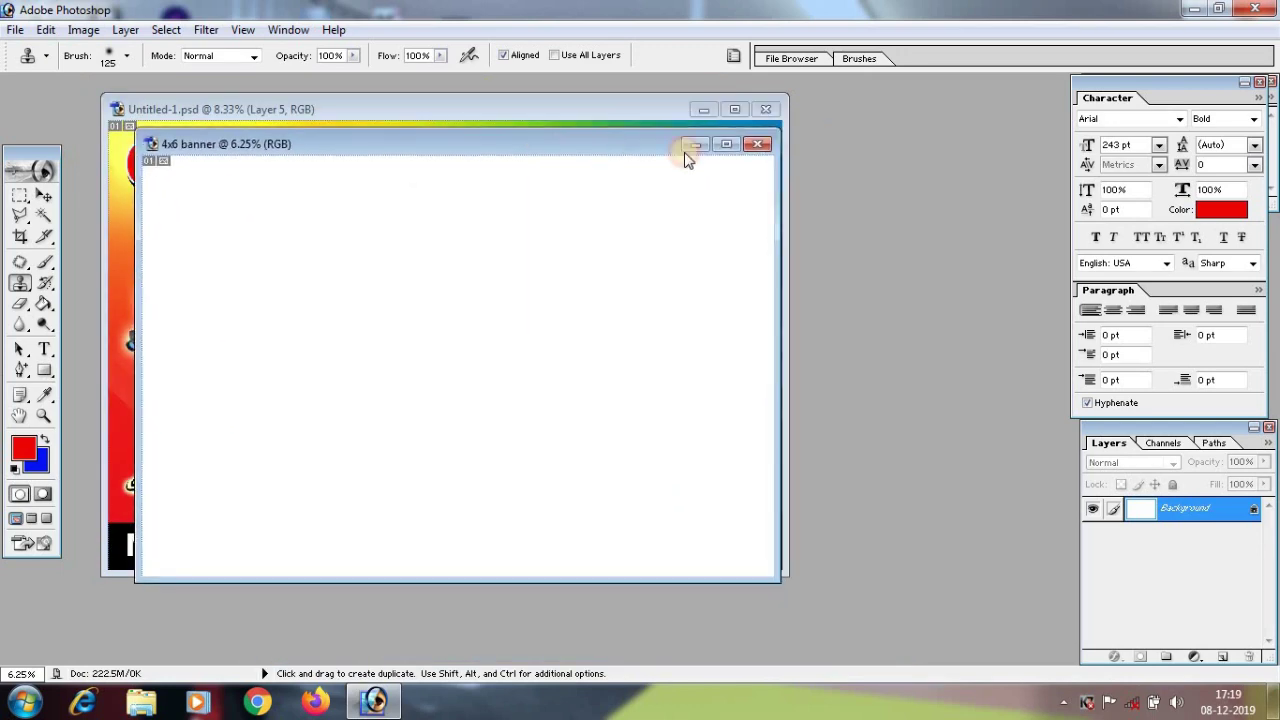
pyautogui.moveTo(740, 200)
pyautogui.mouseDown()
pyautogui.moveTo(810, 145)
pyautogui.moveTo(765, 192)
pyautogui.mouseUp()
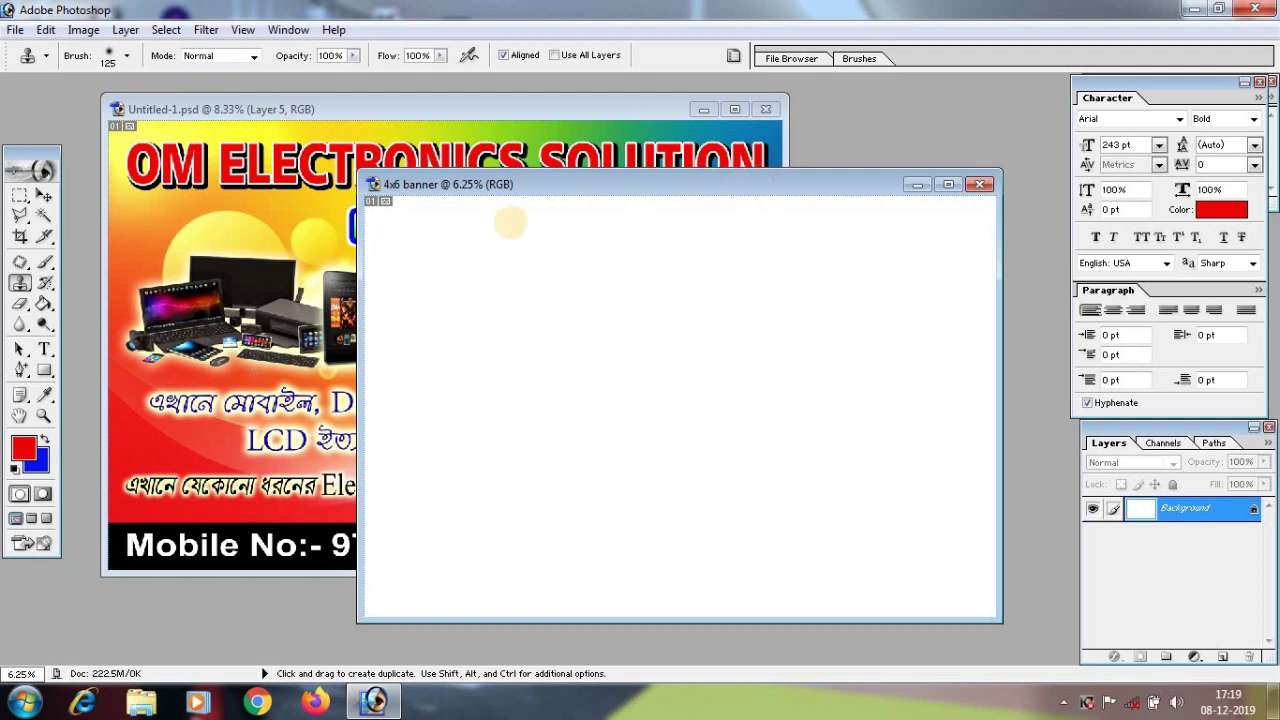
pyautogui.click(301, 112)
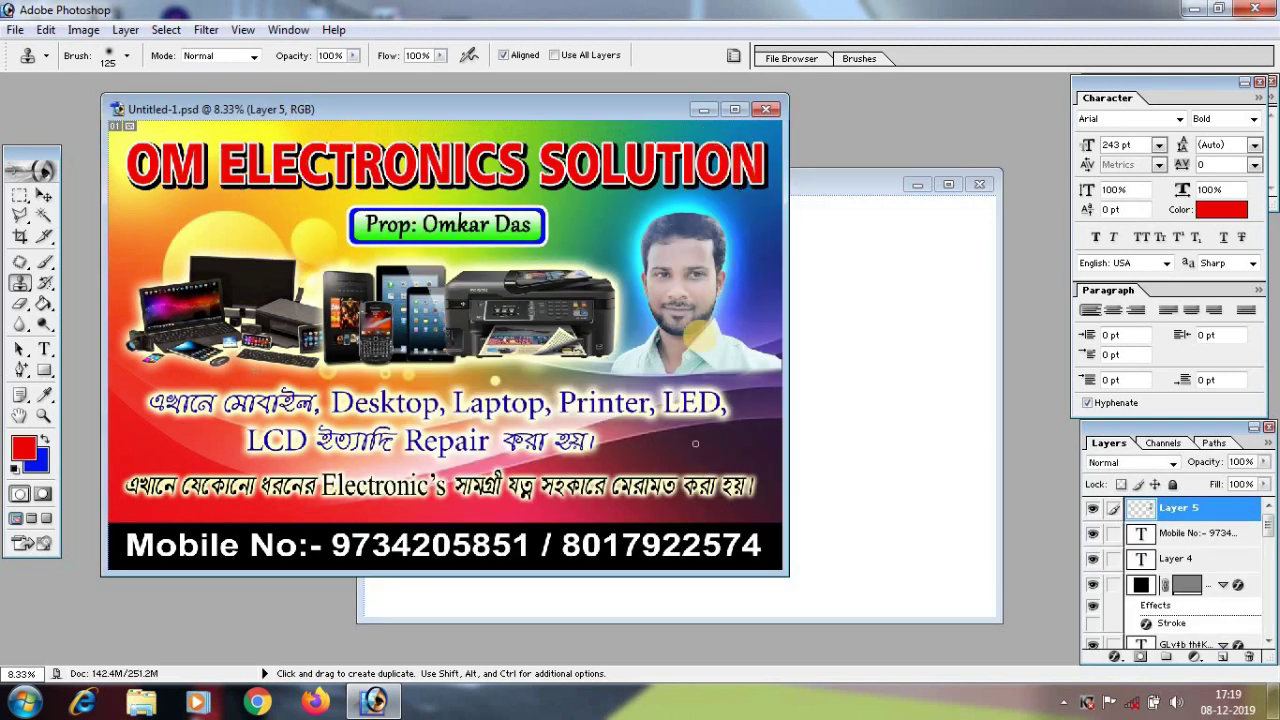
pyautogui.click(704, 109)
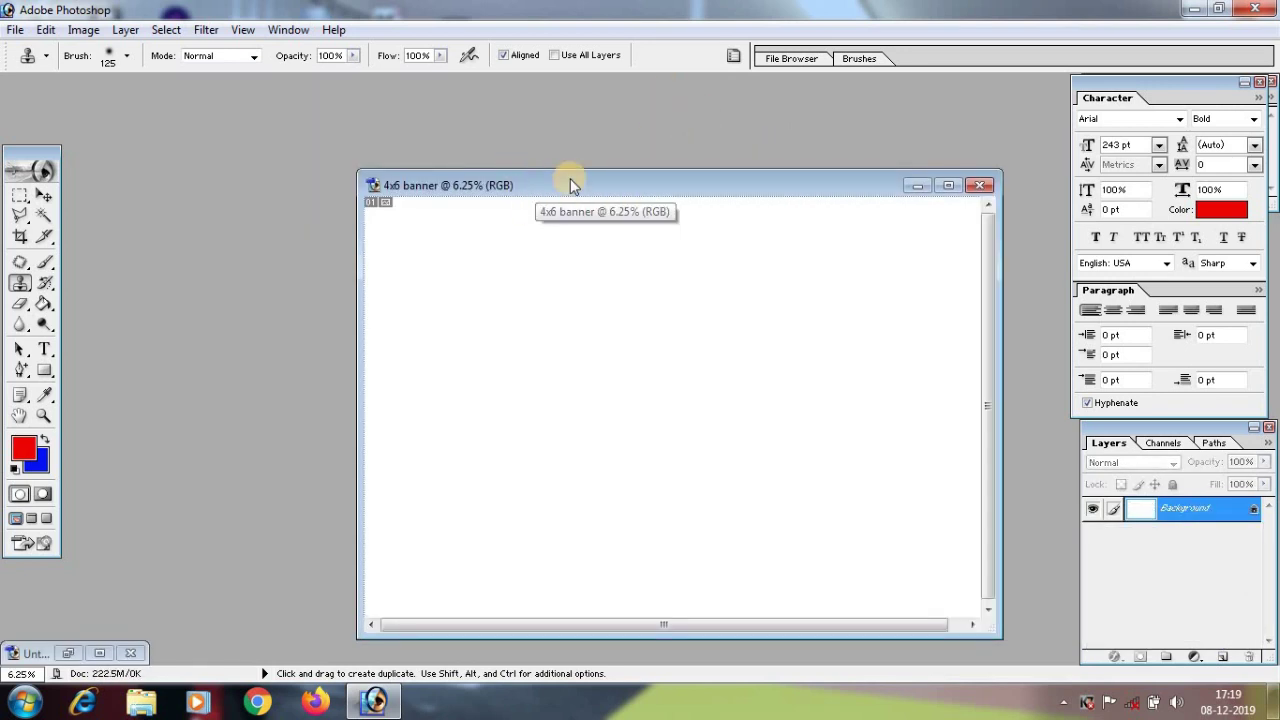
pyautogui.moveTo(566, 184); pyautogui.dragTo(447, 150)
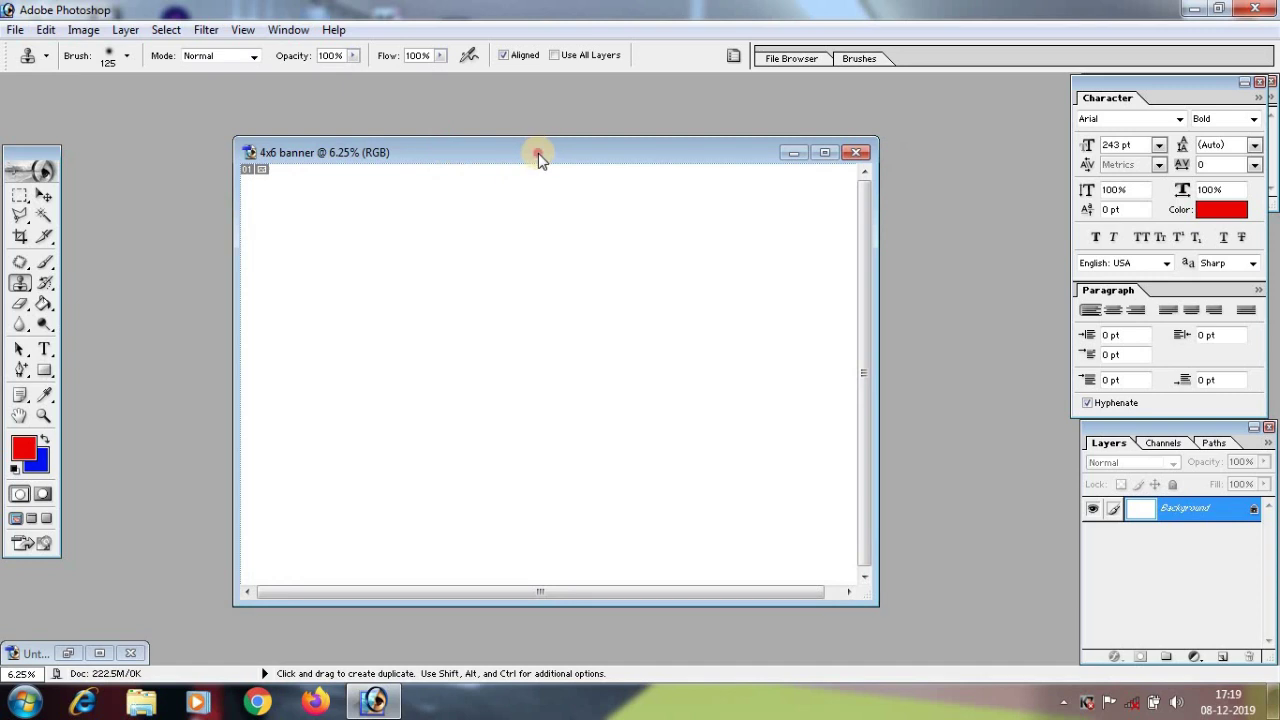
pyautogui.moveTo(539, 151); pyautogui.dragTo(597, 140)
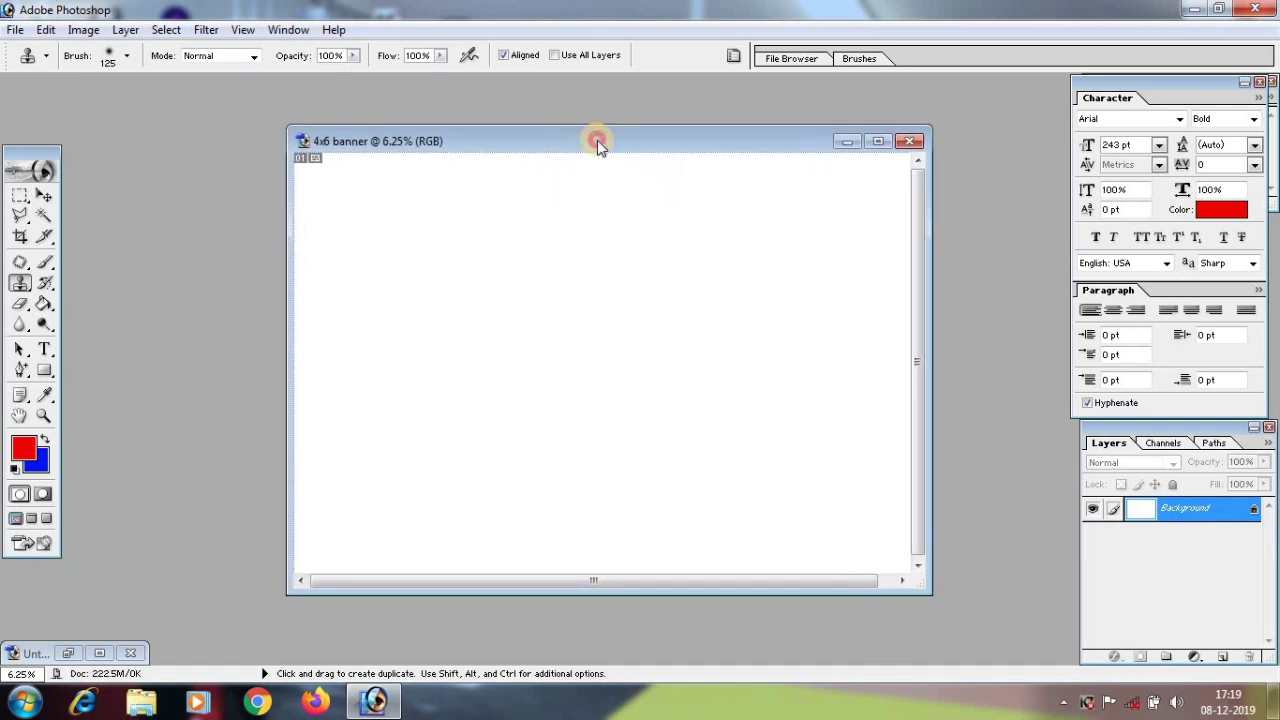
# Open the image flex-banner-birthday-design-plain-background-hd-3.jpg
pyautogui.doubleClick(169, 409)
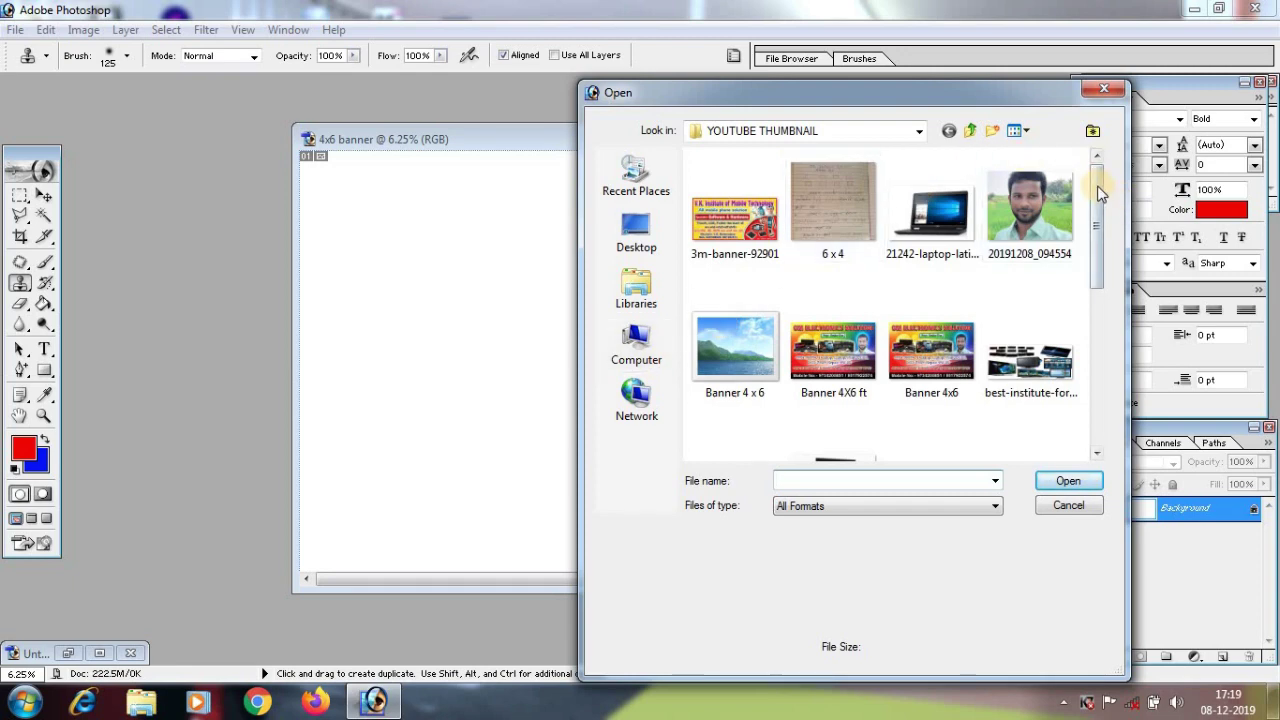
pyautogui.moveTo(1095, 172); pyautogui.dragTo(1058, 320)
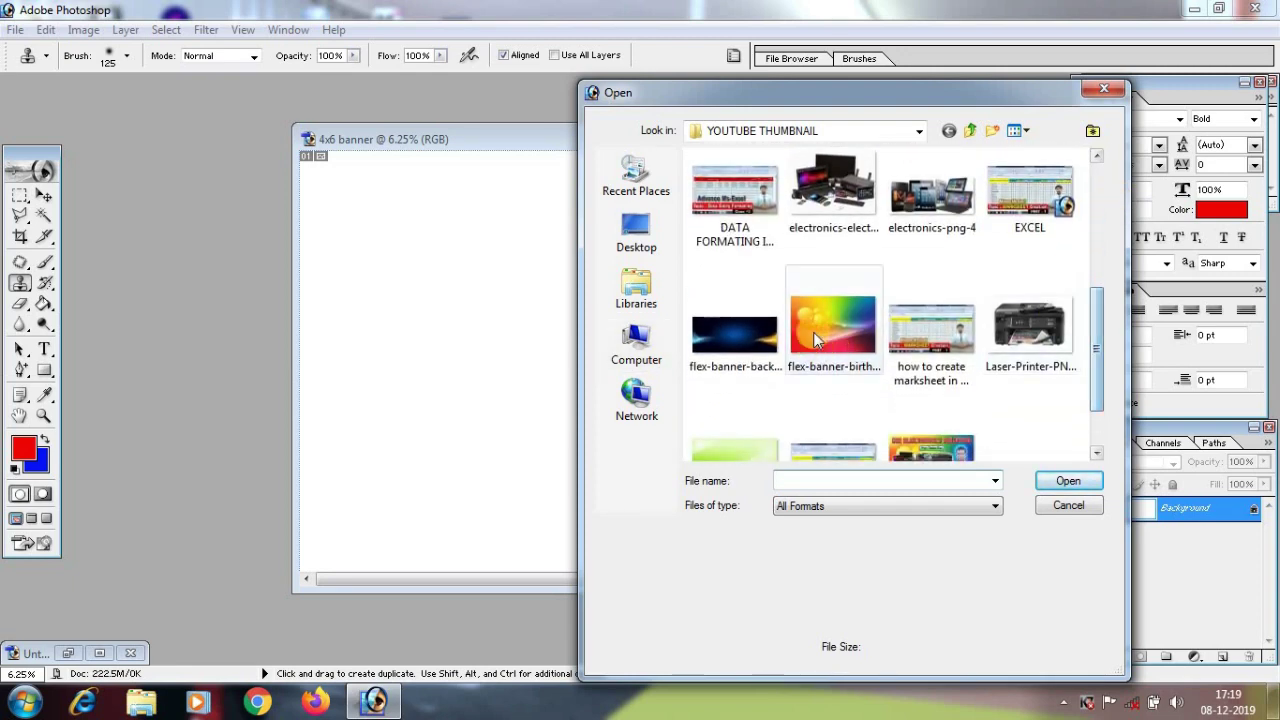
pyautogui.click(833, 330)
pyautogui.click(1036, 481)
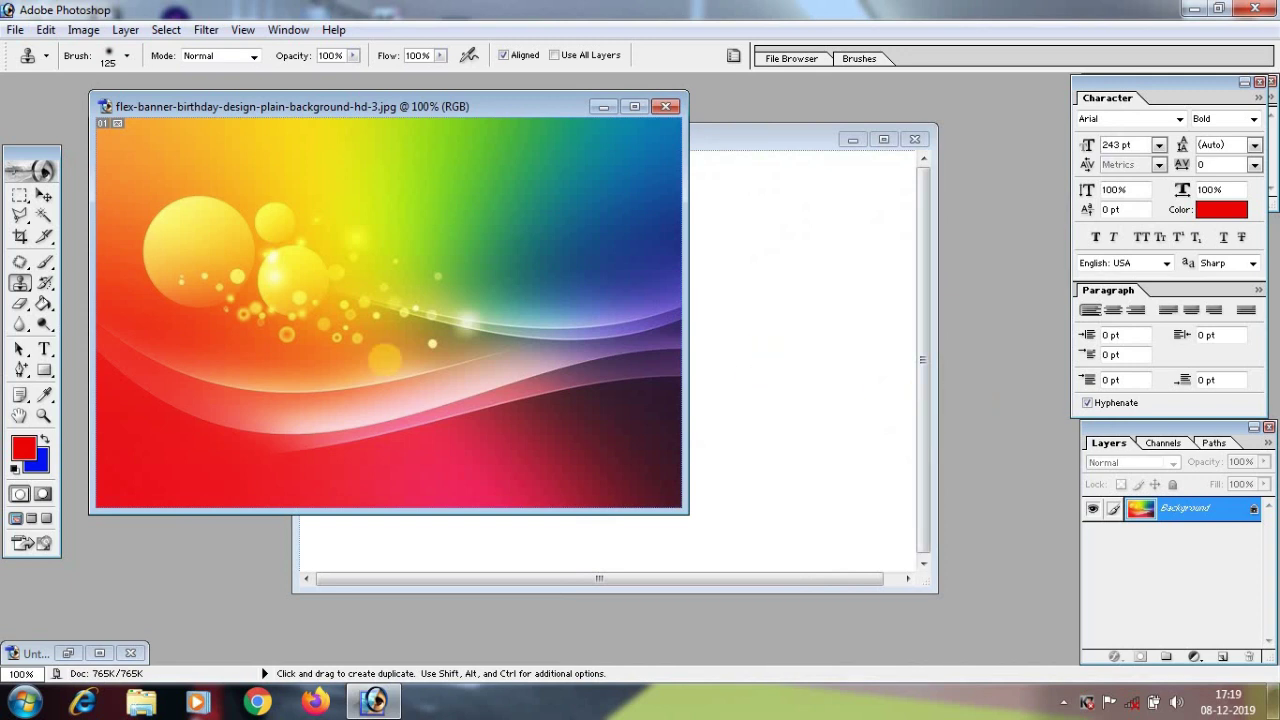
# Copy the rainbow background into the 4x6 banner and scale it to fill the canvas
pyautogui.click(40, 199)
pyautogui.moveTo(417, 457)
pyautogui.mouseDown()
pyautogui.moveTo(764, 380)
pyautogui.moveTo(447, 340)
pyautogui.moveTo(330, 168)
pyautogui.mouseUp()
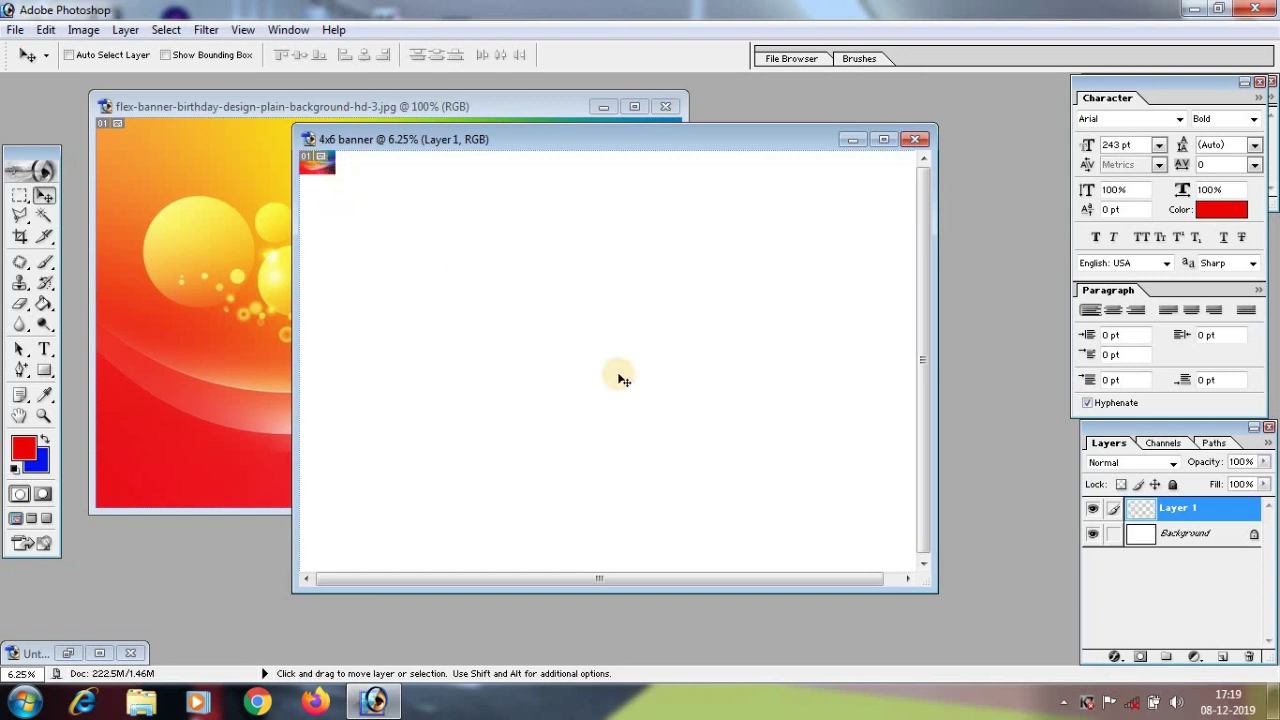
pyautogui.moveTo(931, 590); pyautogui.dragTo(1000, 611)
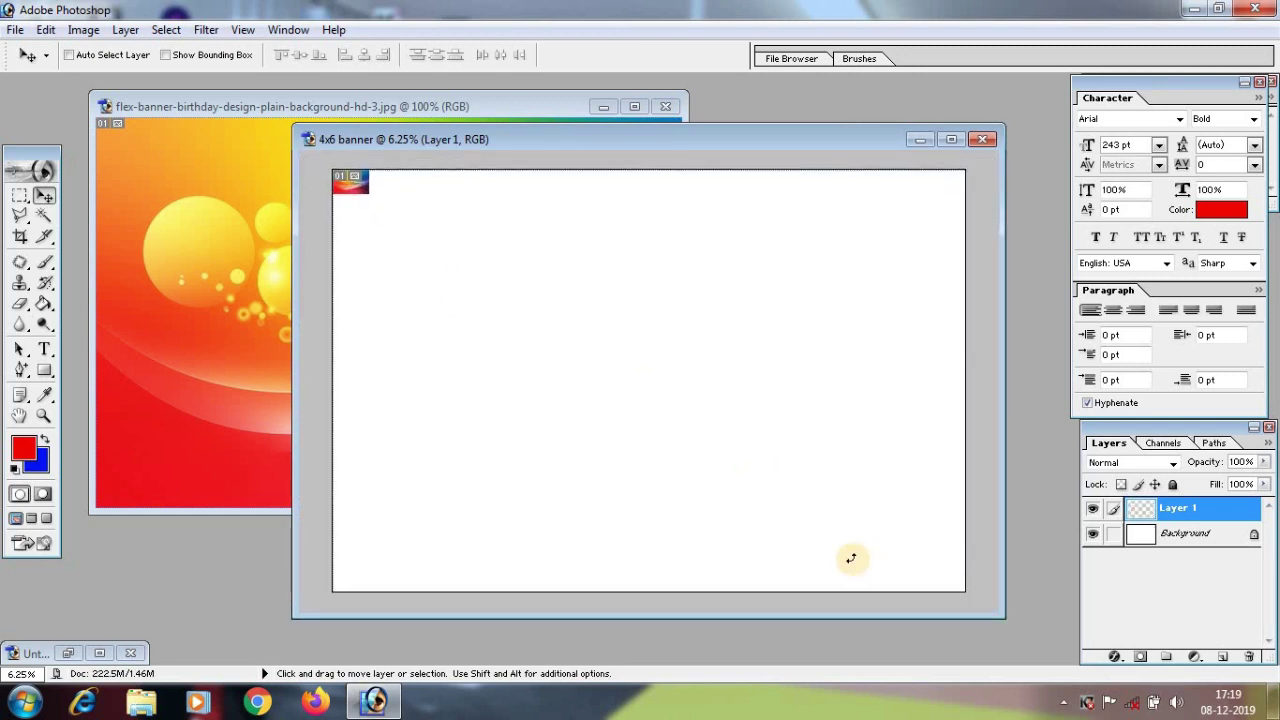
pyautogui.hotkey('ctrl', 't')
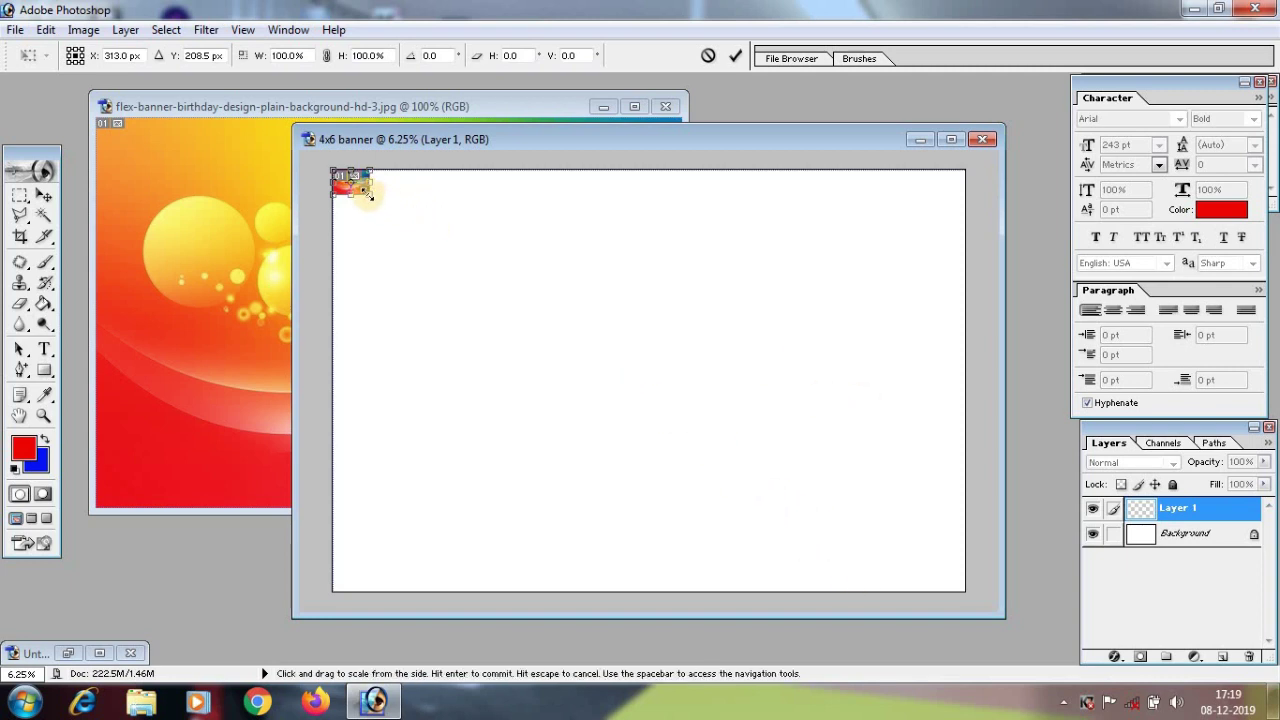
pyautogui.moveTo(368, 193)
pyautogui.mouseDown()
pyautogui.moveTo(831, 471)
pyautogui.moveTo(968, 598)
pyautogui.moveTo(957, 589)
pyautogui.mouseUp()
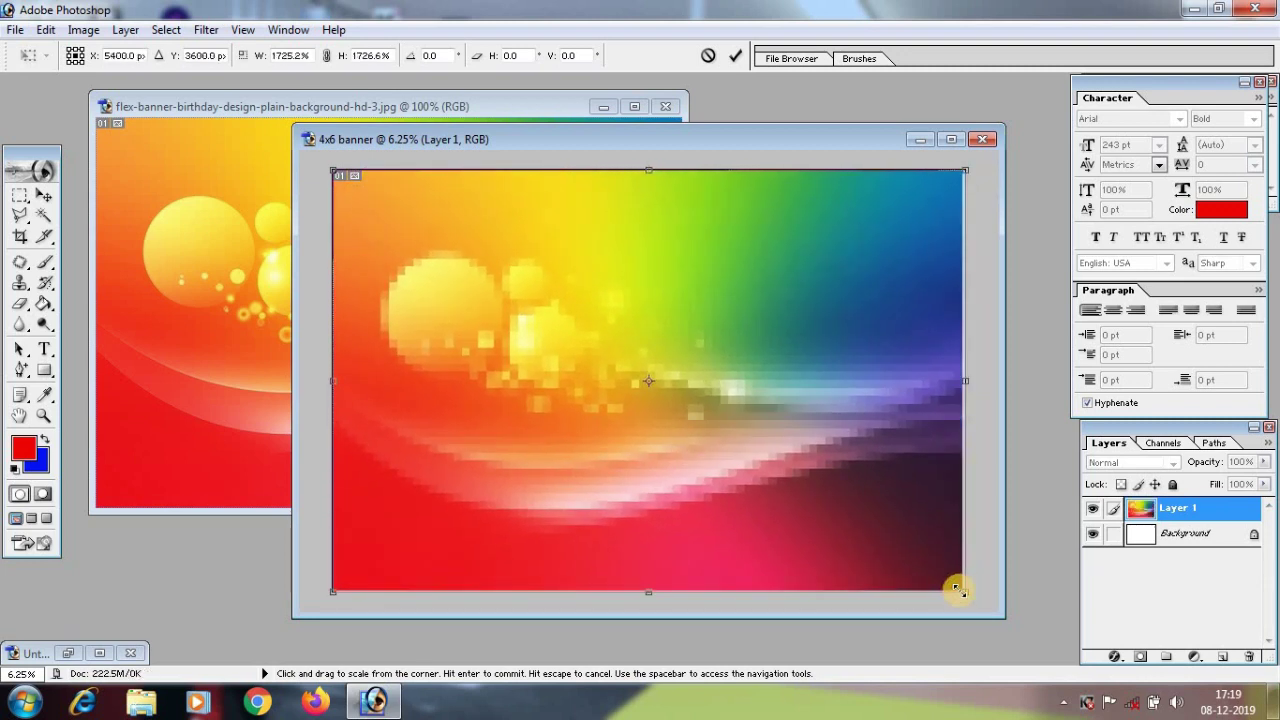
pyautogui.press('Return')
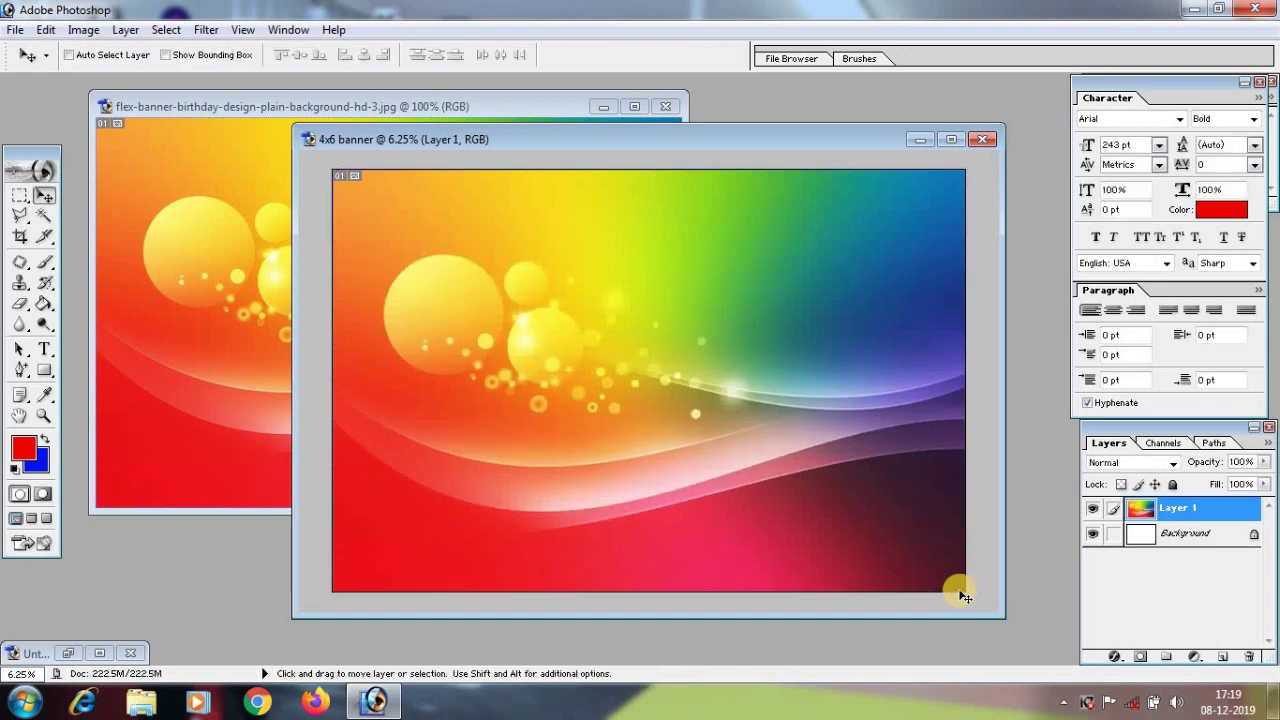
# Close the flex-banner source image, rearrange the 4x6 banner window, and check the reference banner
pyautogui.click(250, 214)
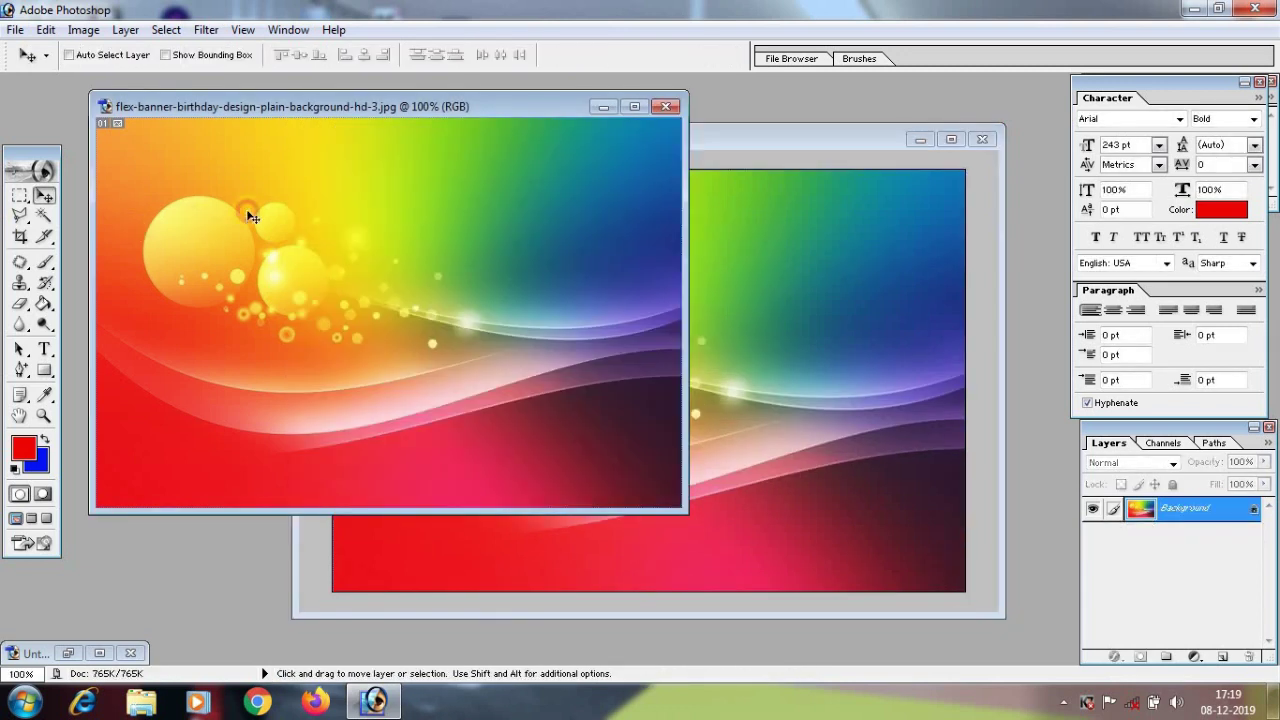
pyautogui.click(665, 110)
pyautogui.moveTo(670, 133); pyautogui.dragTo(548, 126)
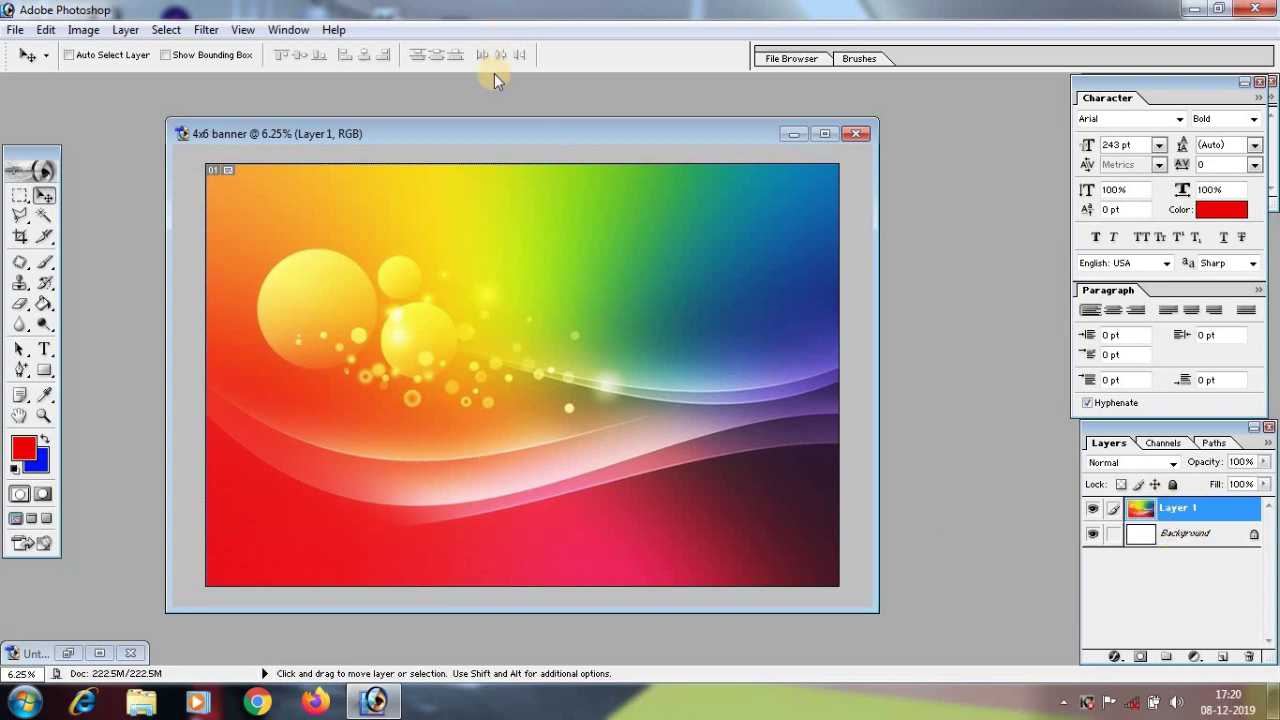
pyautogui.moveTo(509, 133); pyautogui.dragTo(554, 131)
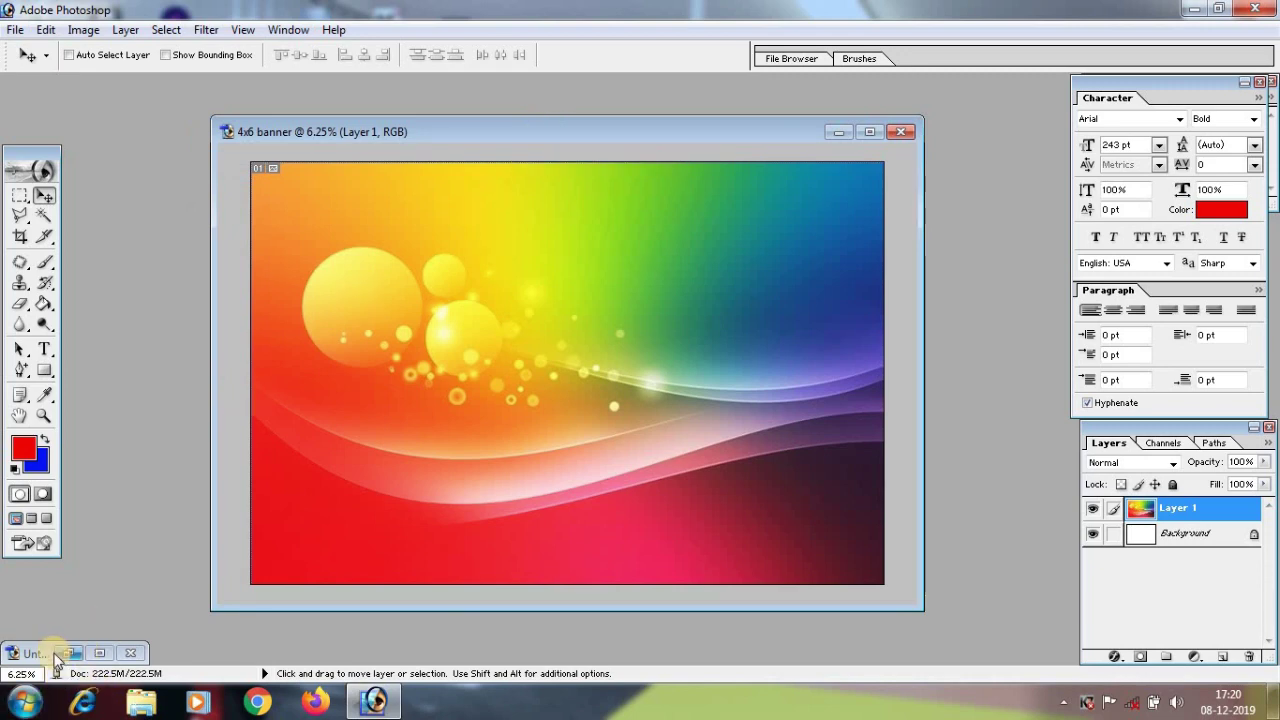
pyautogui.click(68, 652)
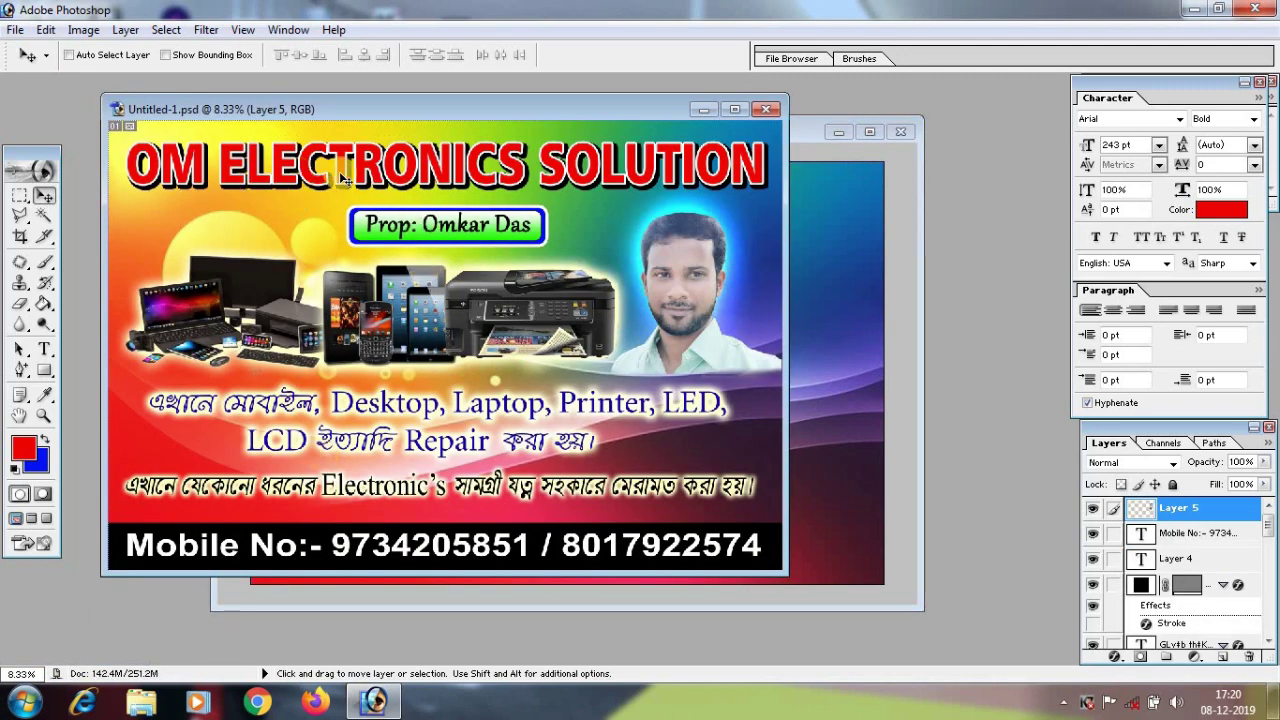
pyautogui.click(704, 109)
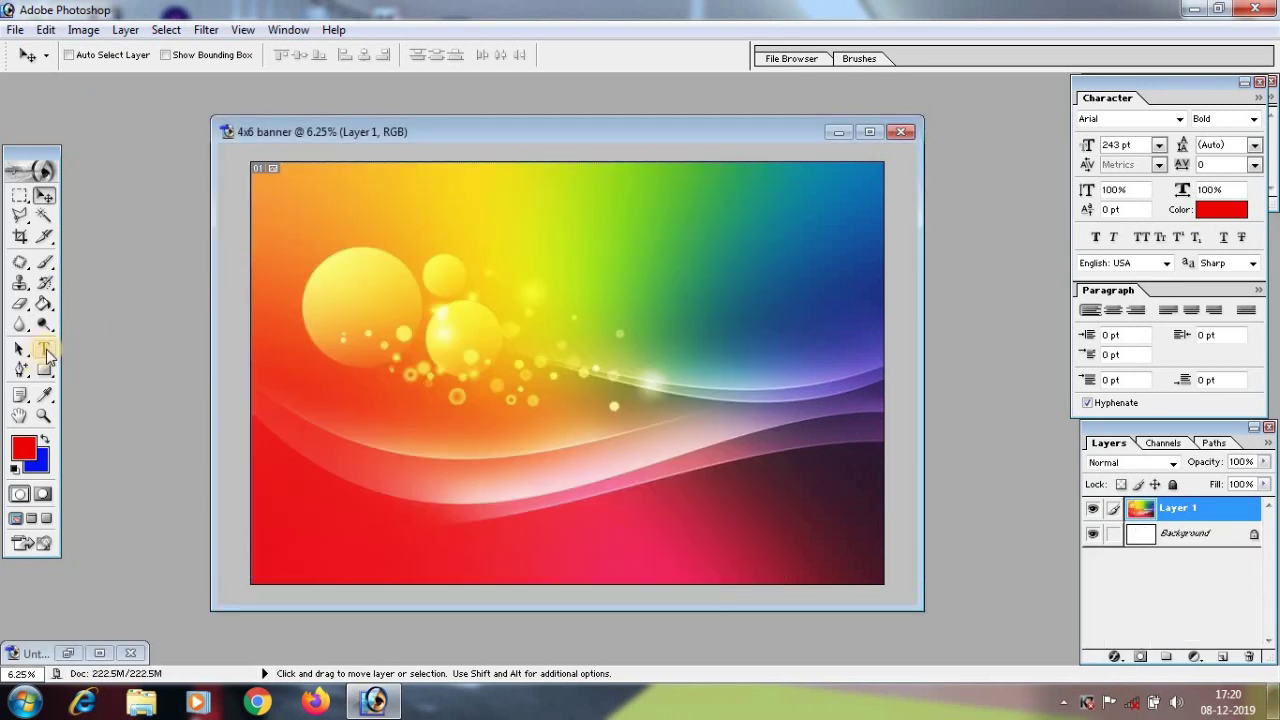
# Type the title 'OM ELECTRONICS SOLUTION' near the banner's top-left
pyautogui.click(45, 350)
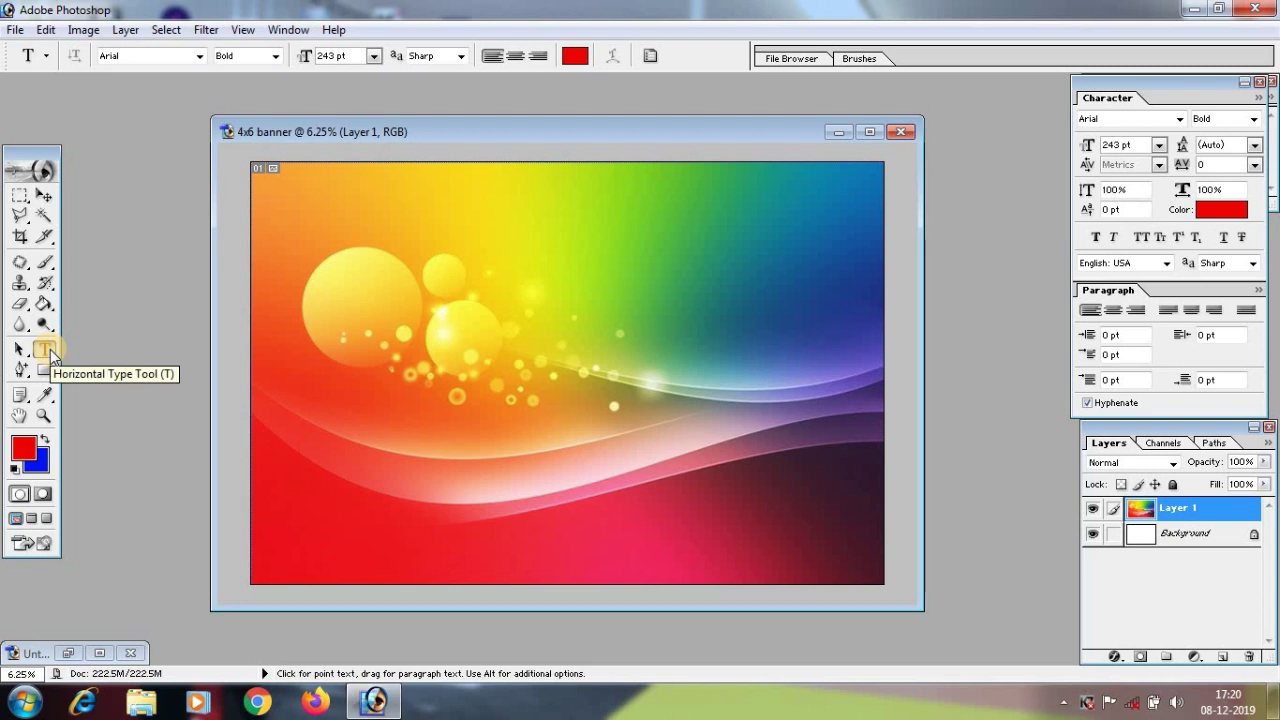
pyautogui.click(304, 259)
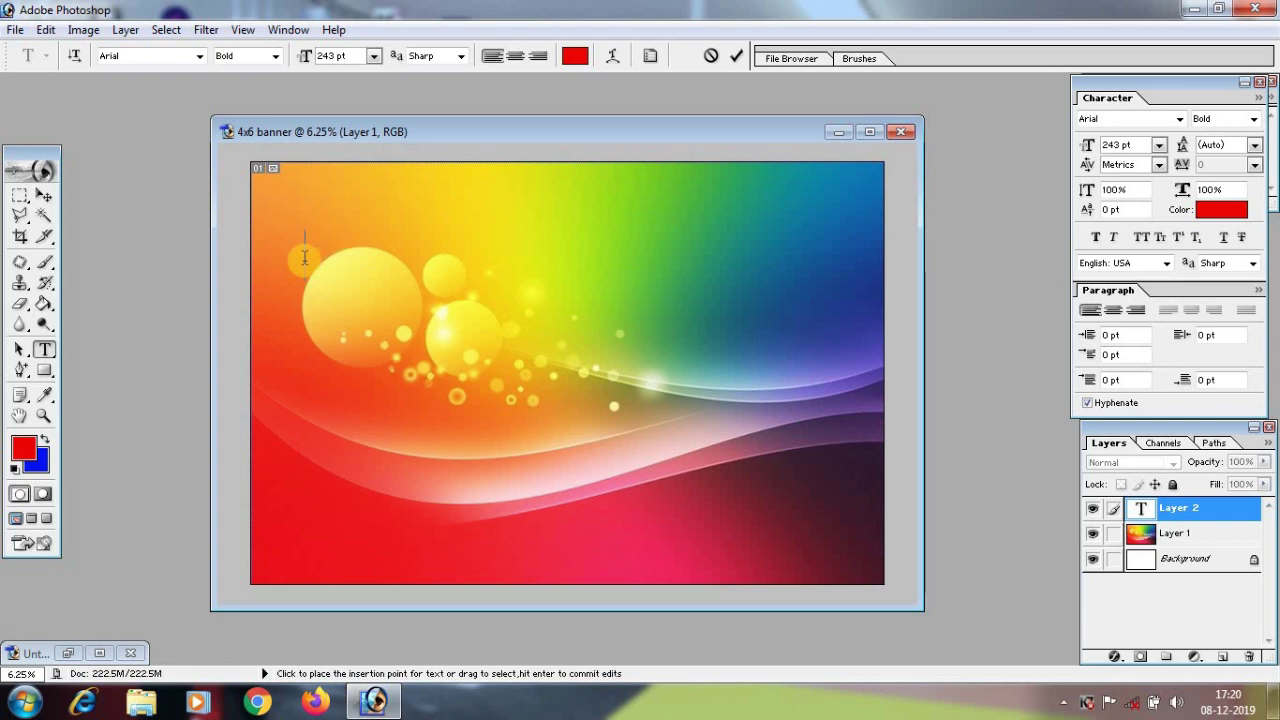
pyautogui.write('OM EL')
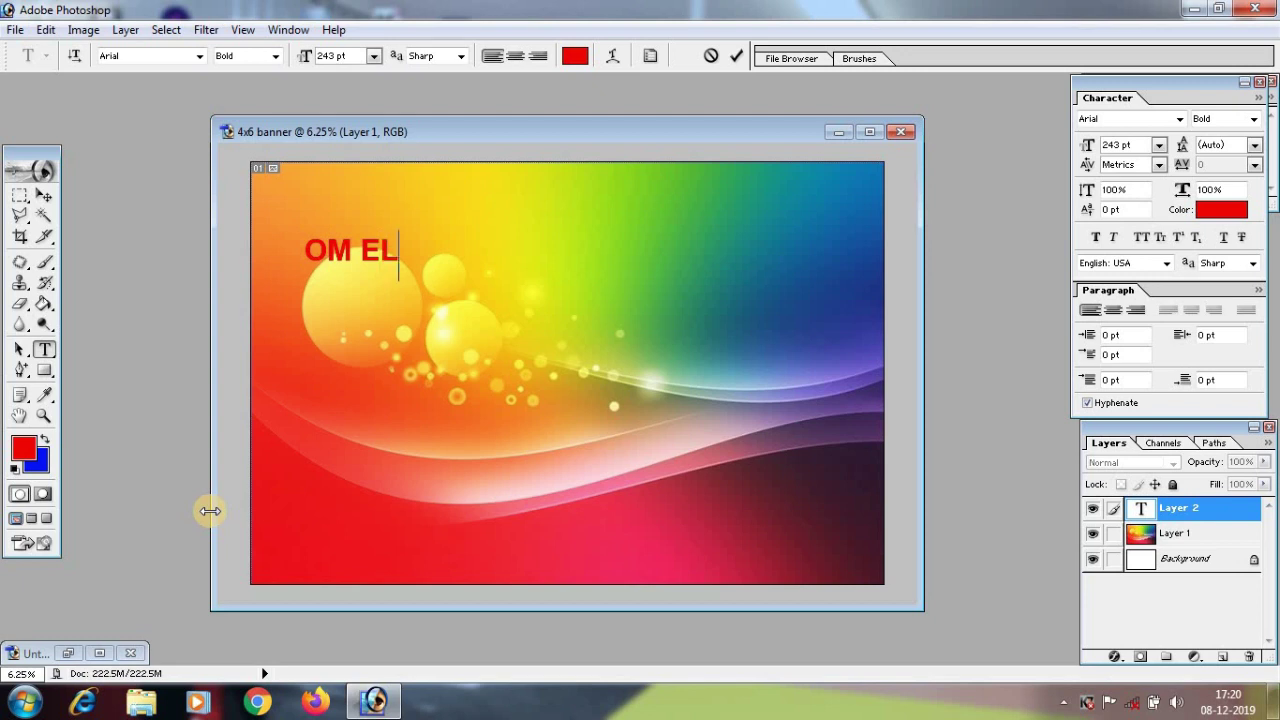
pyautogui.write('ECTRONICS ')
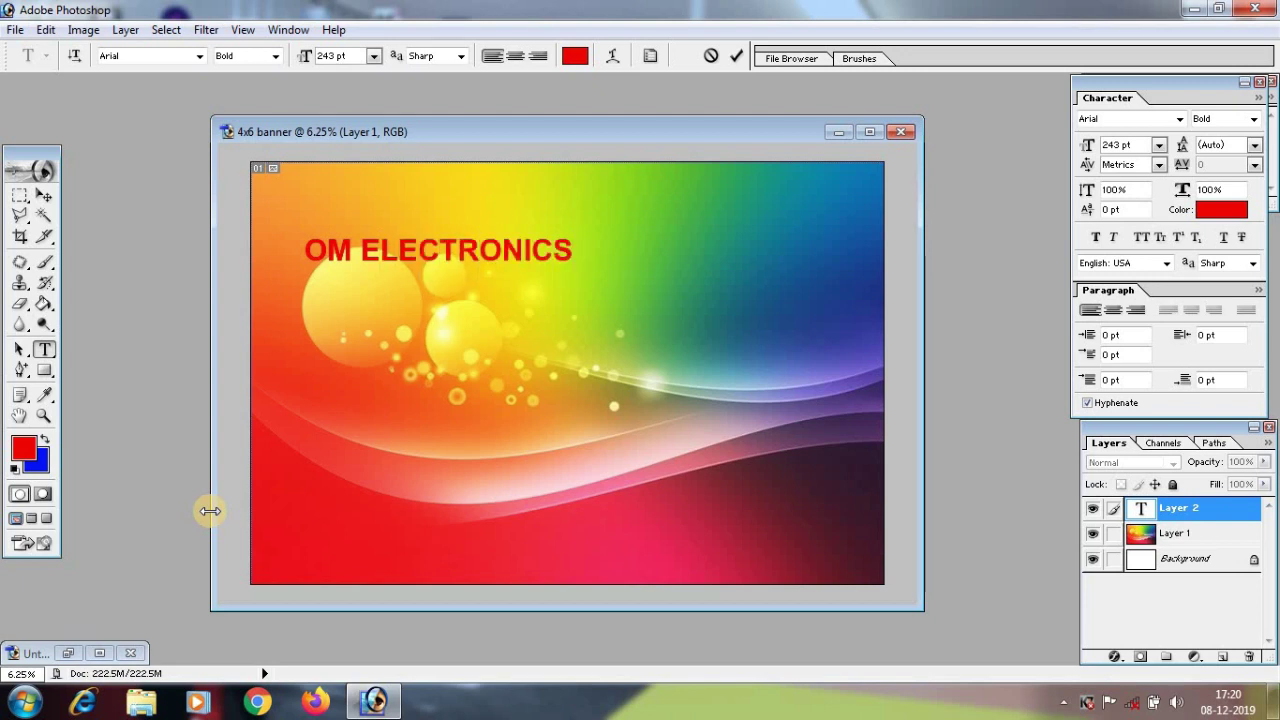
pyautogui.write('SOLUTION')
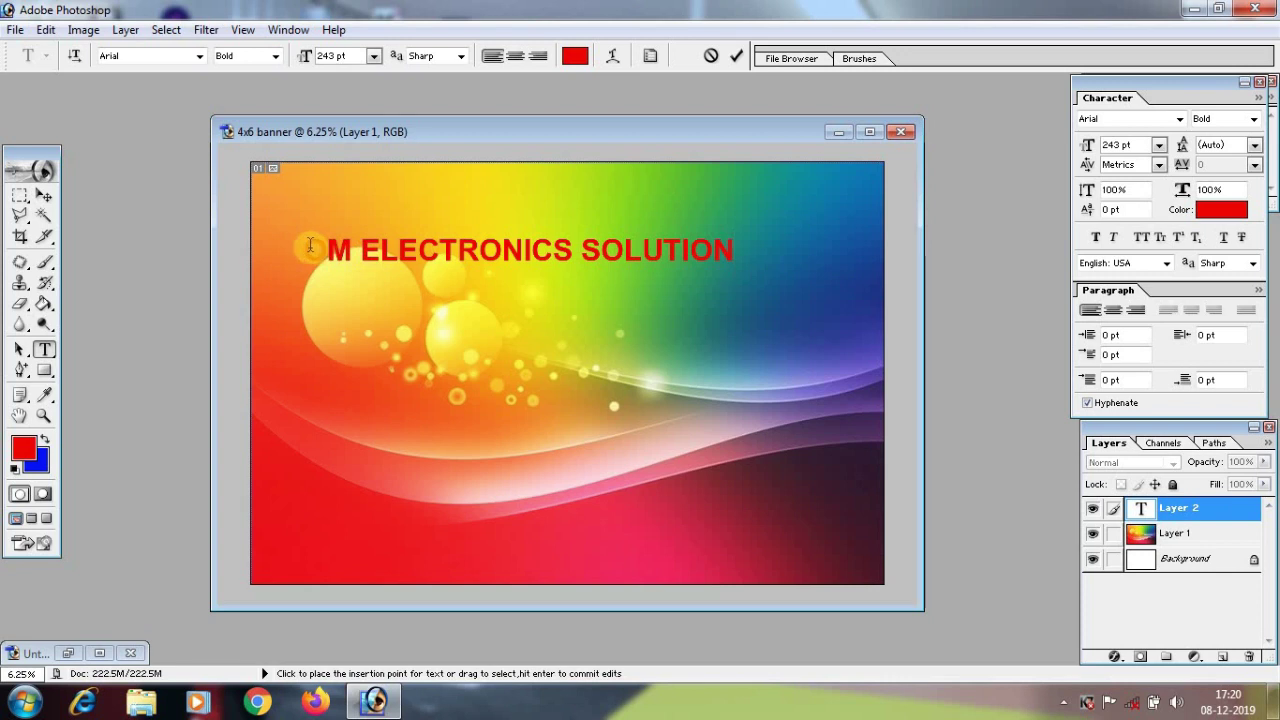
# Apply Faux Bold to the title, commit it, and restore the reference banner
pyautogui.moveTo(310, 244); pyautogui.dragTo(751, 230)
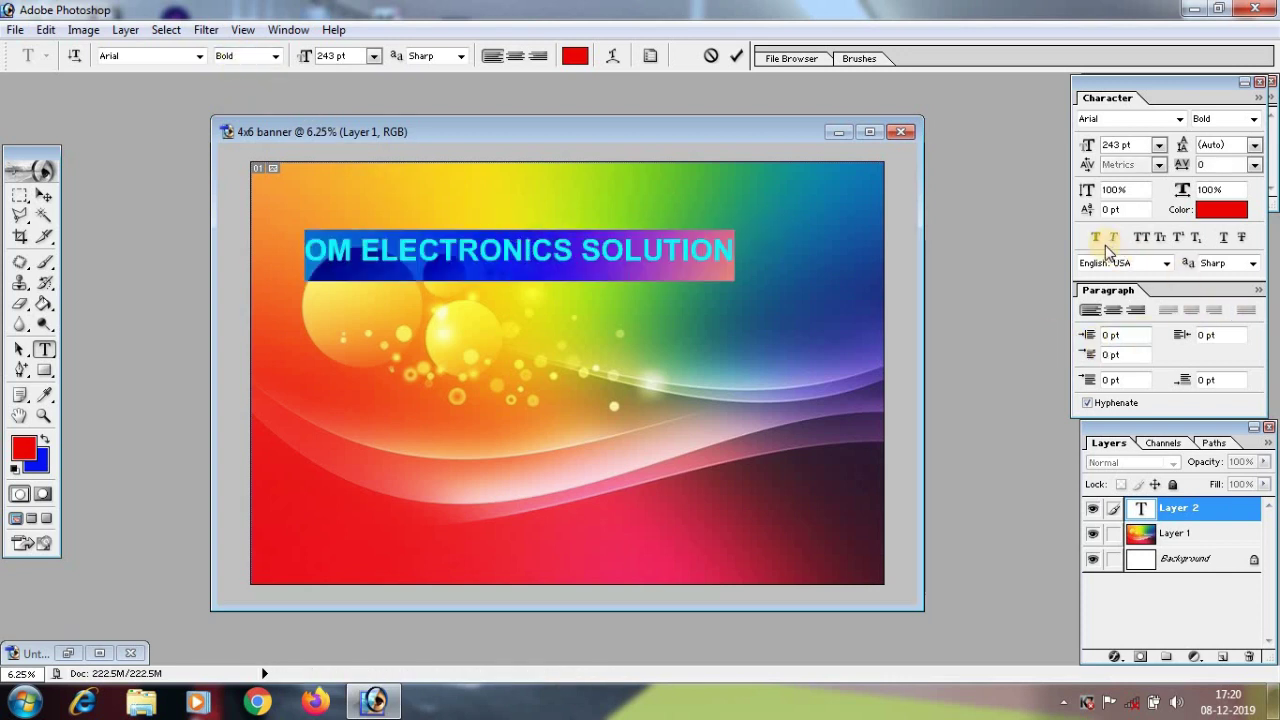
pyautogui.click(1095, 238)
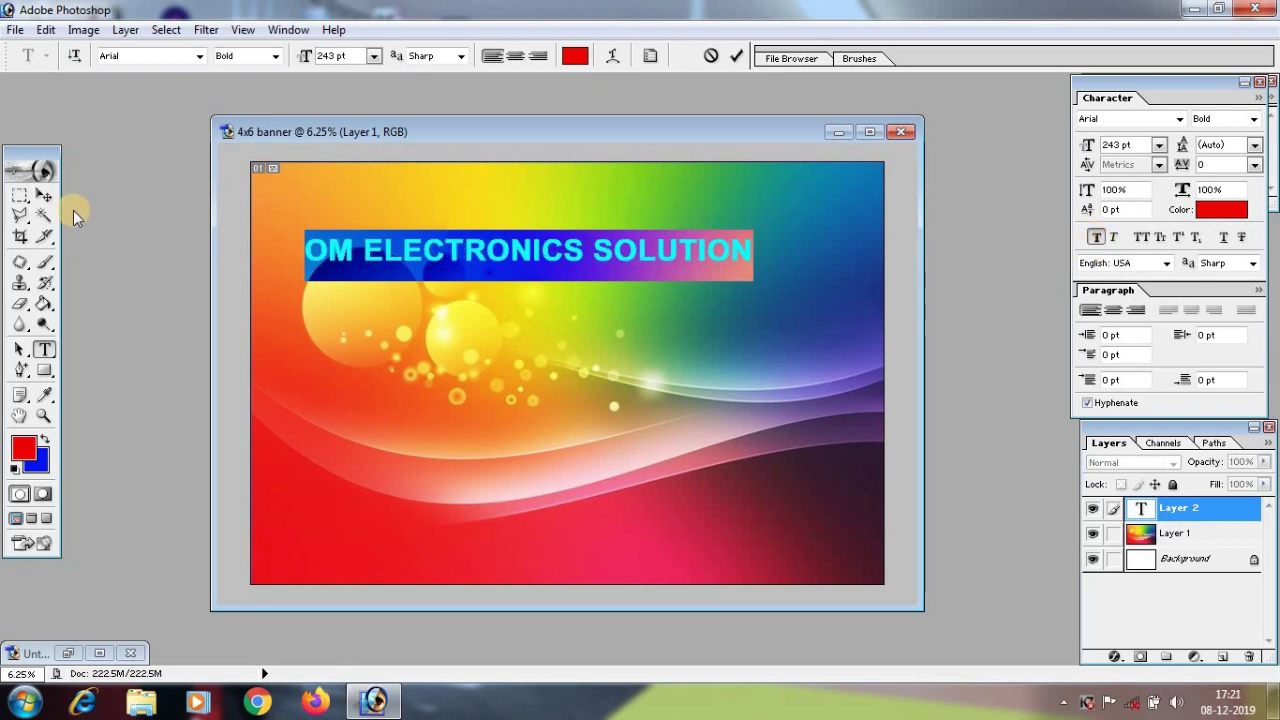
pyautogui.click(357, 251)
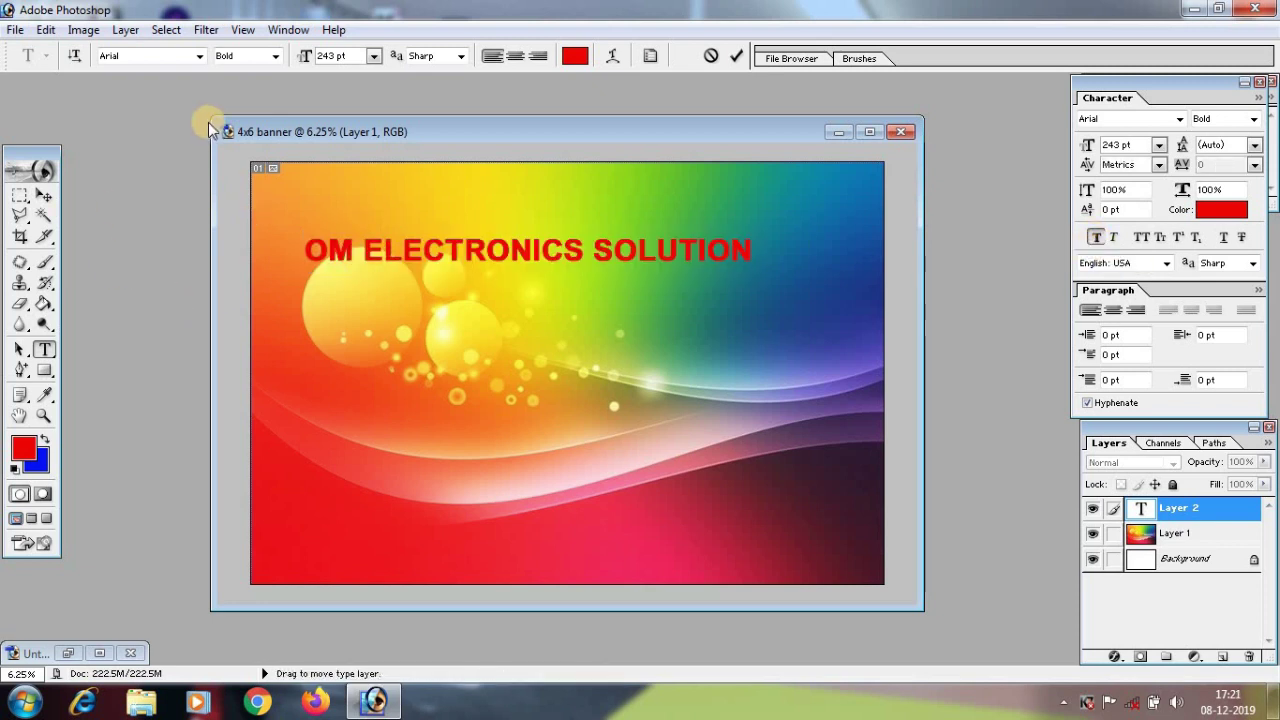
pyautogui.moveTo(302, 251); pyautogui.dragTo(752, 271)
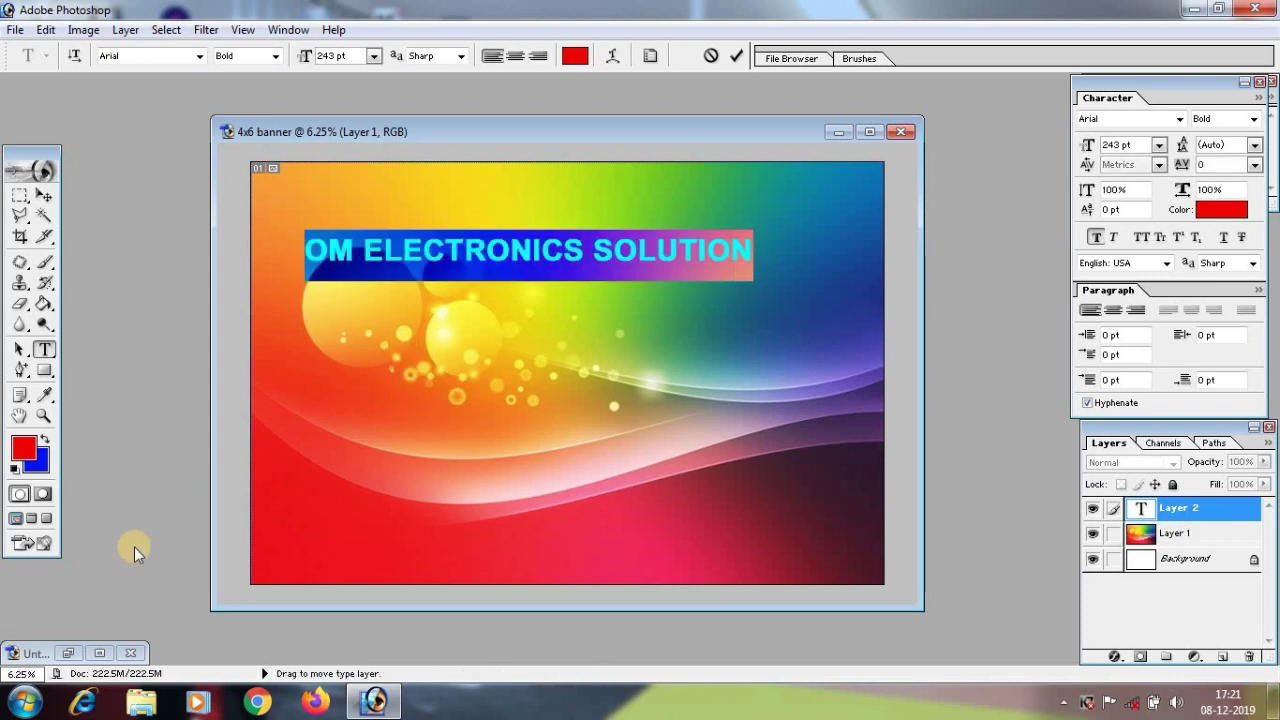
pyautogui.click(40, 653)
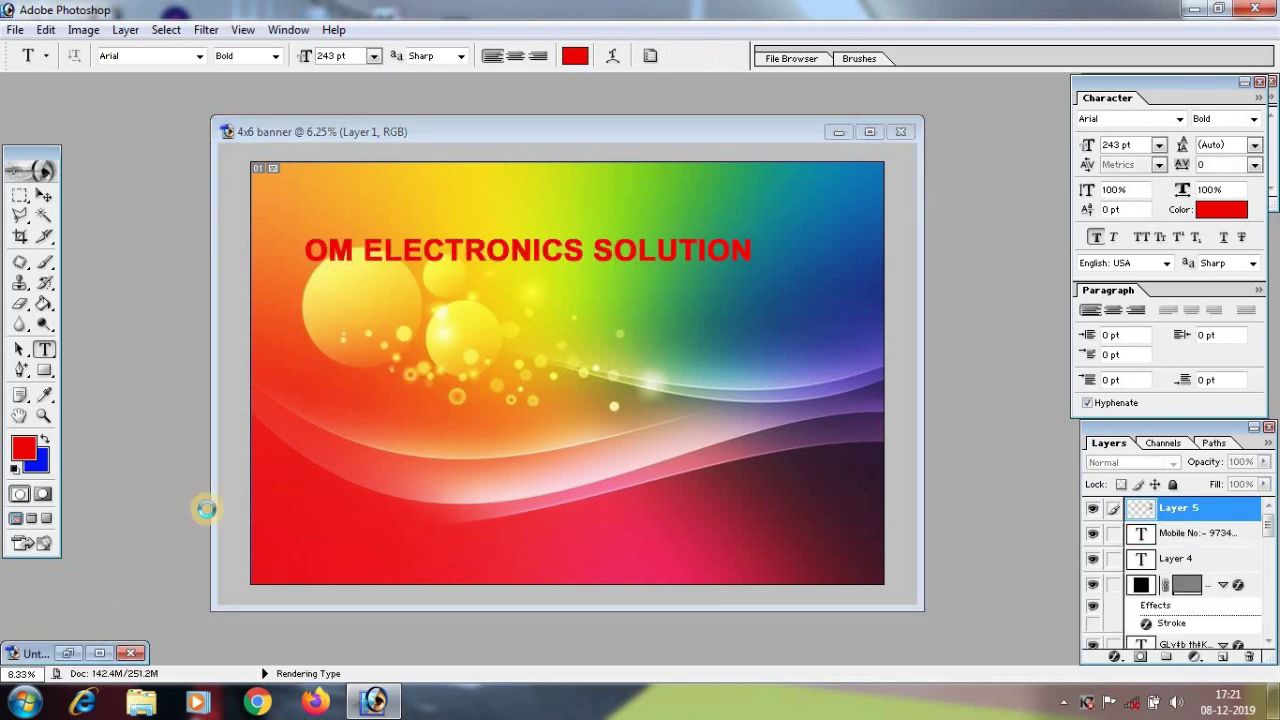
pyautogui.click(68, 653)
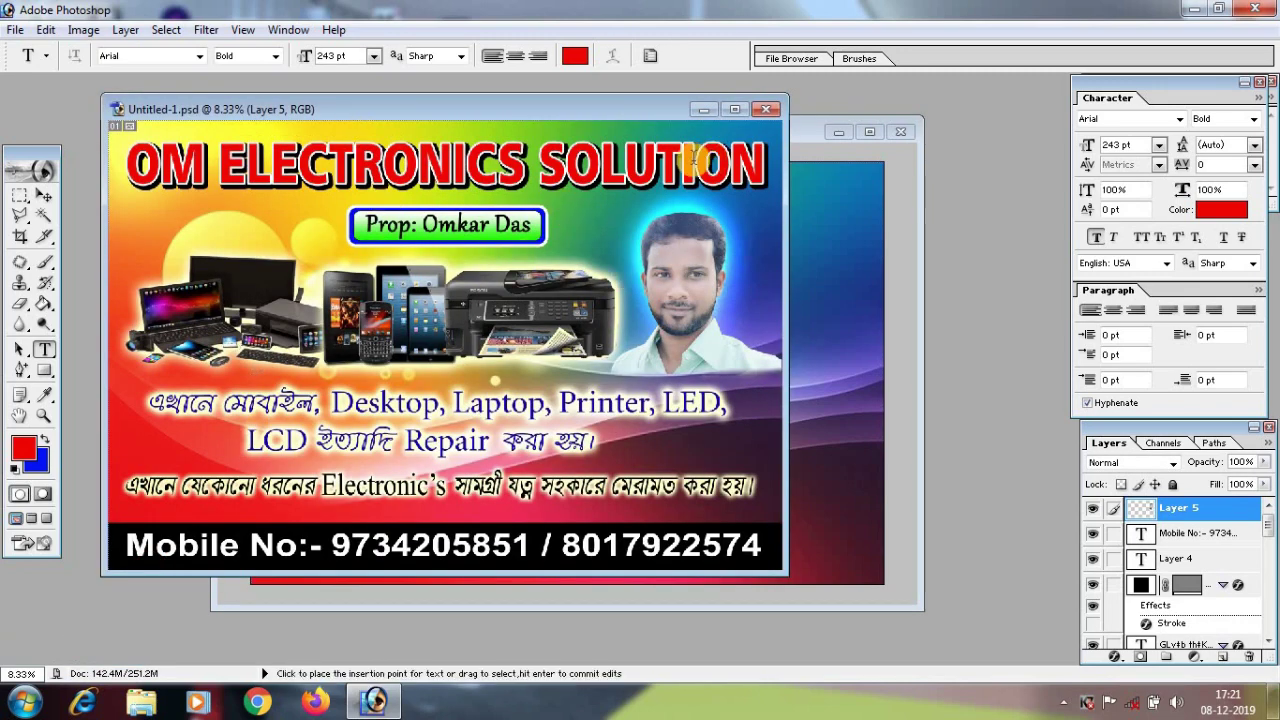
# Move the title to the top and scale it to span nearly the banner's full width
pyautogui.click(798, 133)
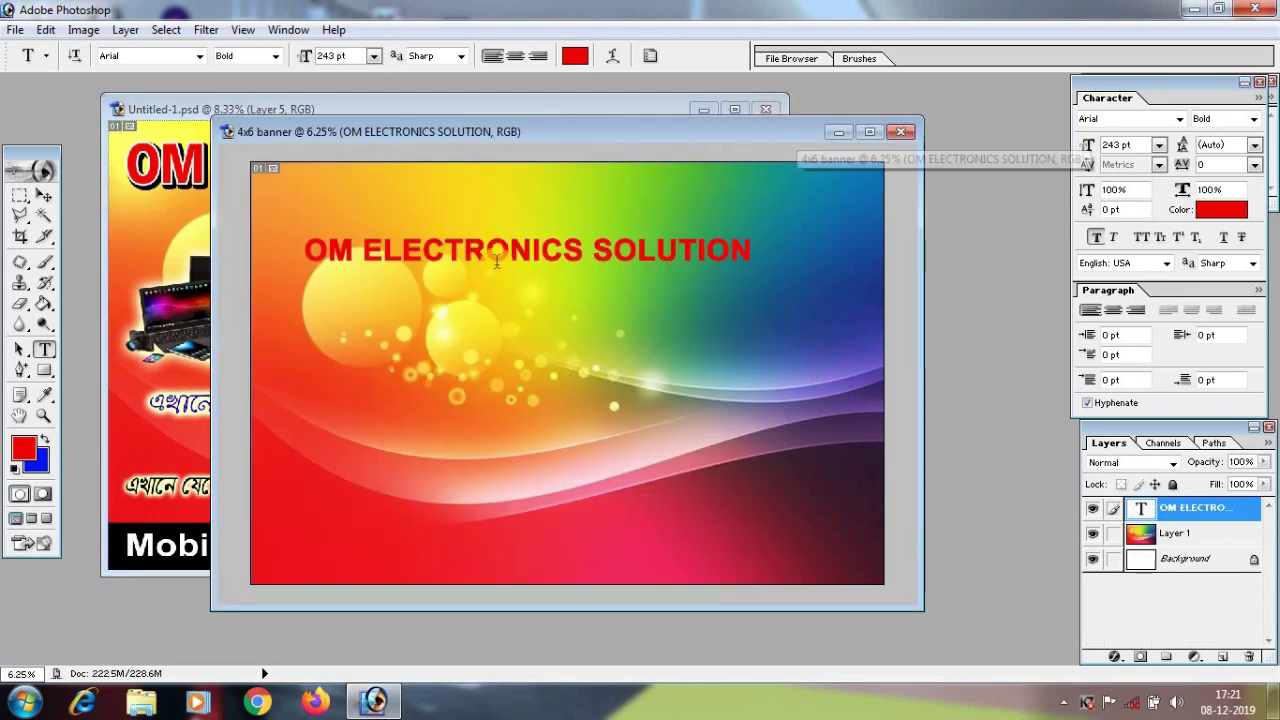
pyautogui.click(45, 197)
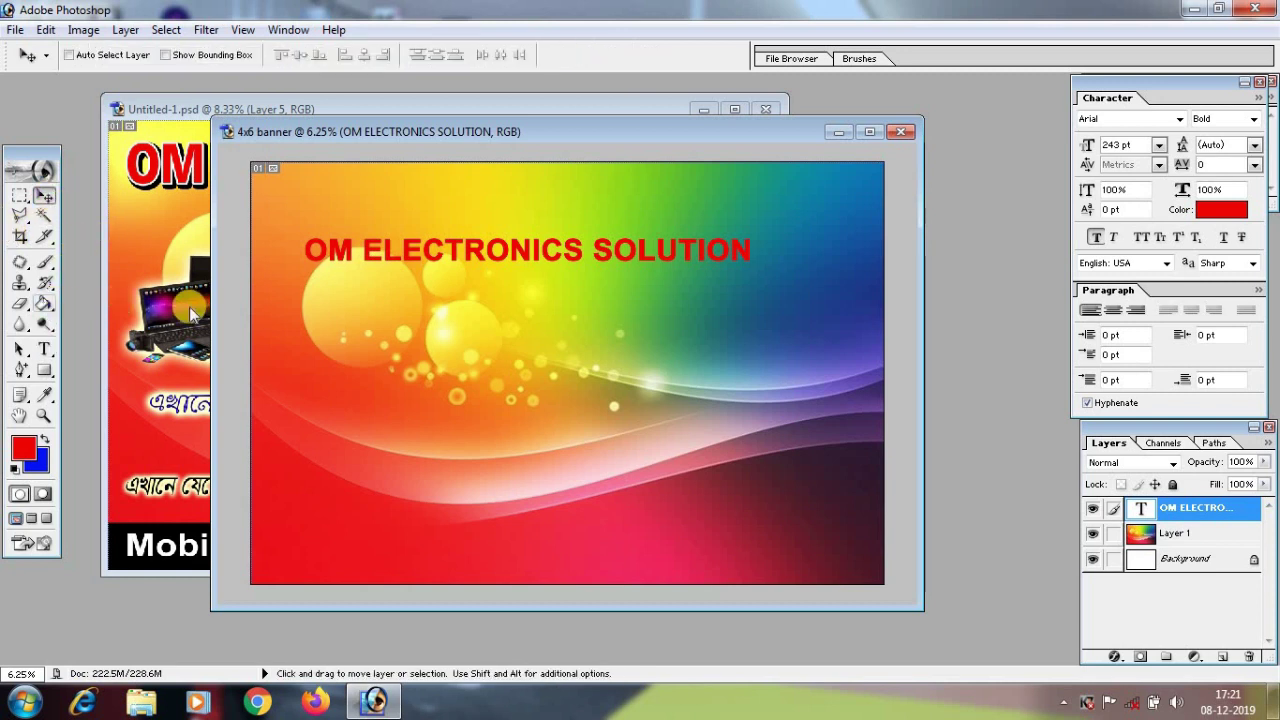
pyautogui.moveTo(358, 259); pyautogui.dragTo(308, 198)
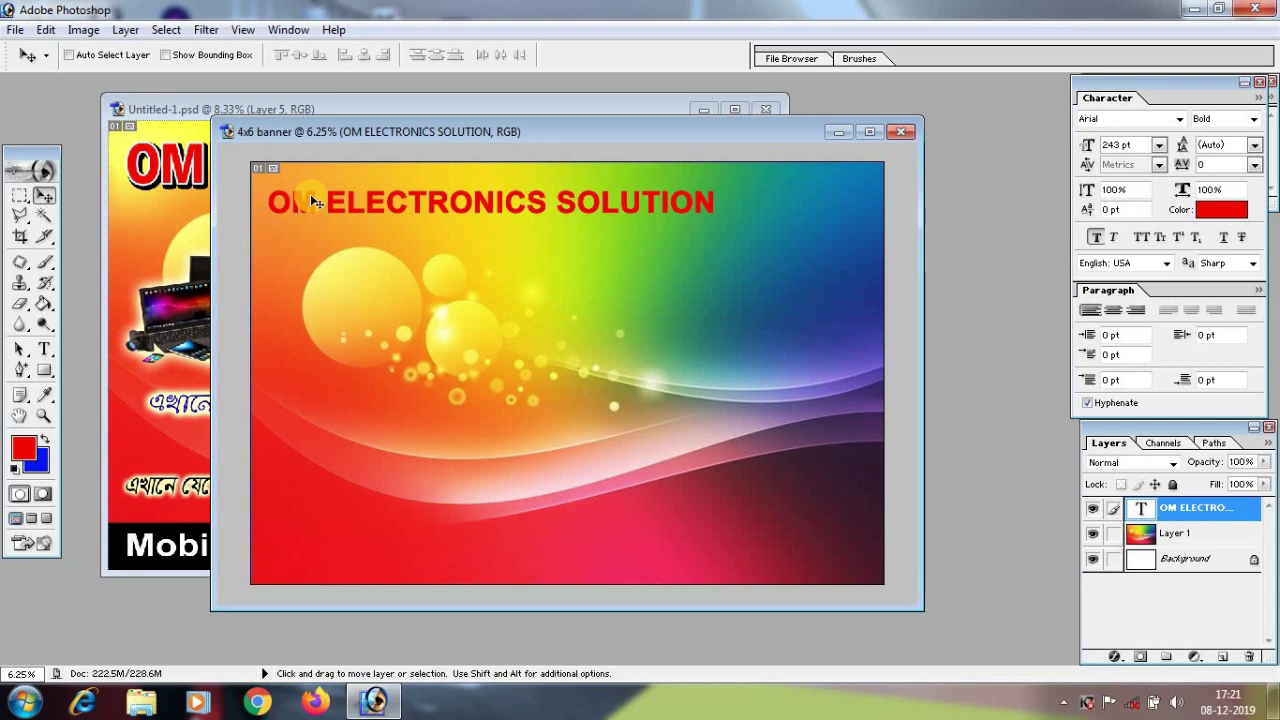
pyautogui.hotkey('ctrl', 't')
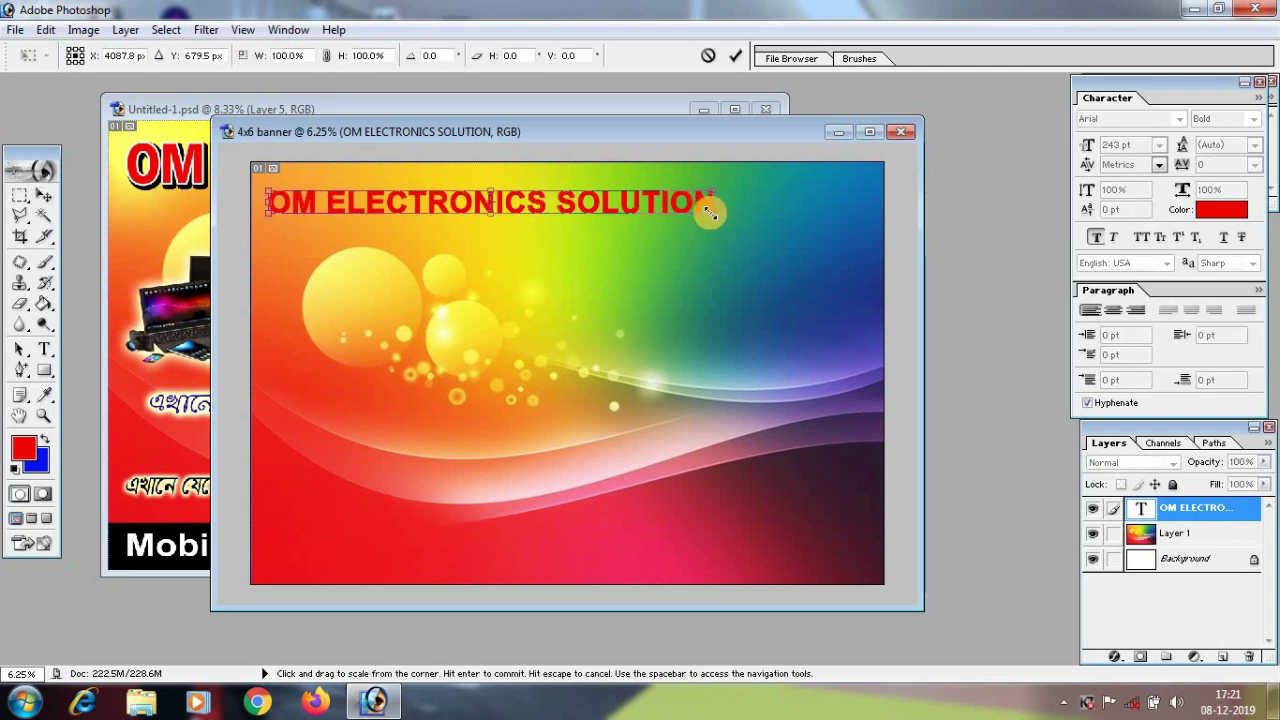
pyautogui.moveTo(708, 211)
pyautogui.mouseDown()
pyautogui.moveTo(766, 240)
pyautogui.moveTo(846, 223)
pyautogui.moveTo(851, 294)
pyautogui.moveTo(872, 210)
pyautogui.moveTo(849, 214)
pyautogui.moveTo(866, 223)
pyautogui.mouseUp()
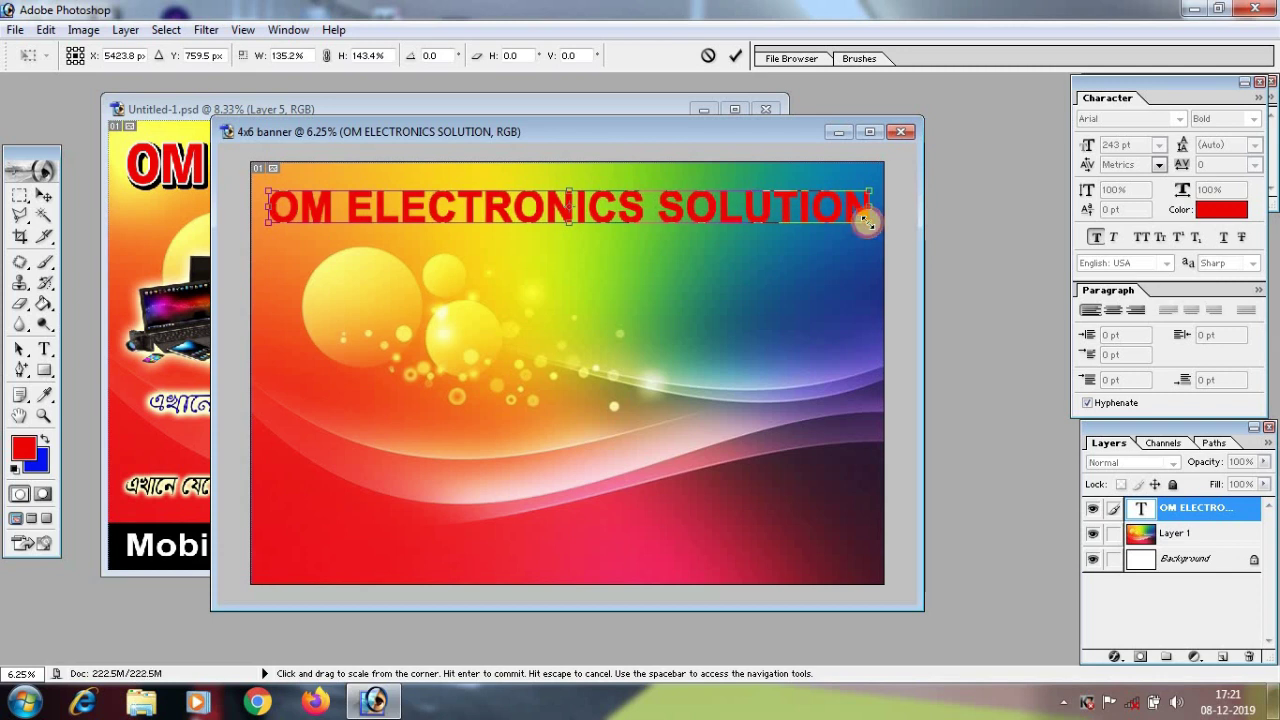
pyautogui.press('Return')
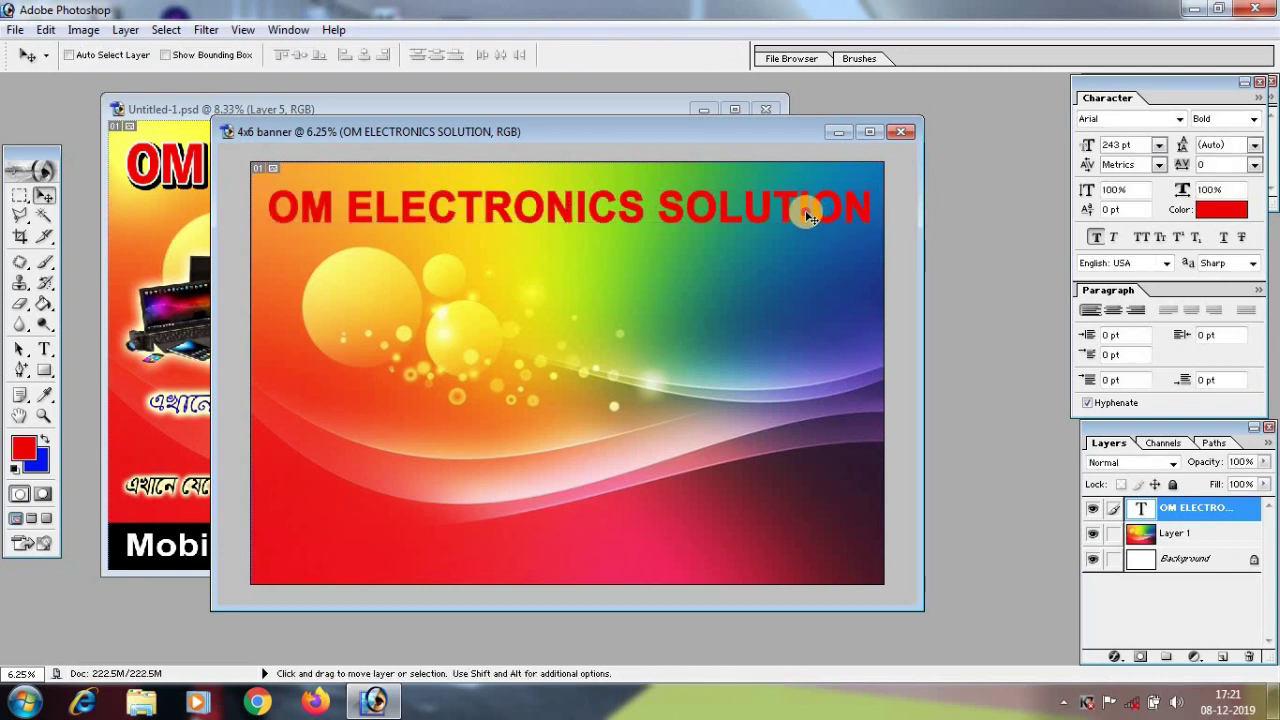
pyautogui.moveTo(805, 214); pyautogui.dragTo(799, 208)
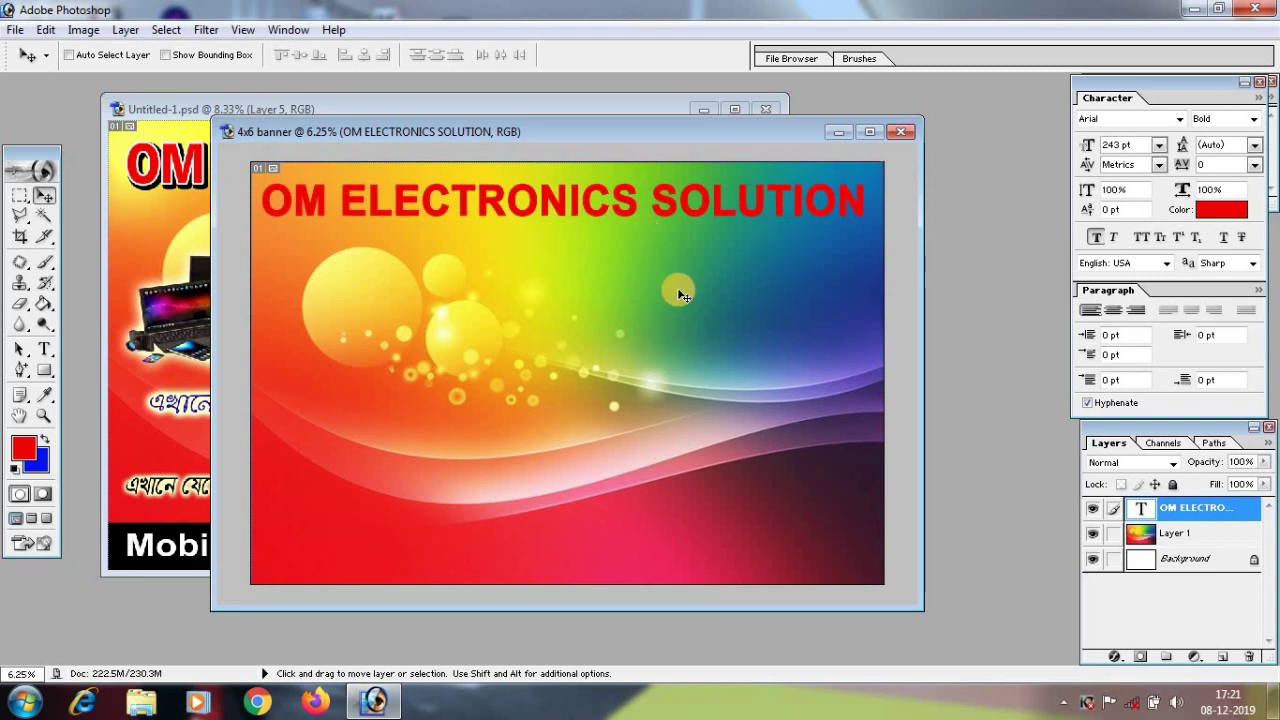
# Add a white stroke of about 40 px around the title via Layer Style
pyautogui.click(1114, 657)
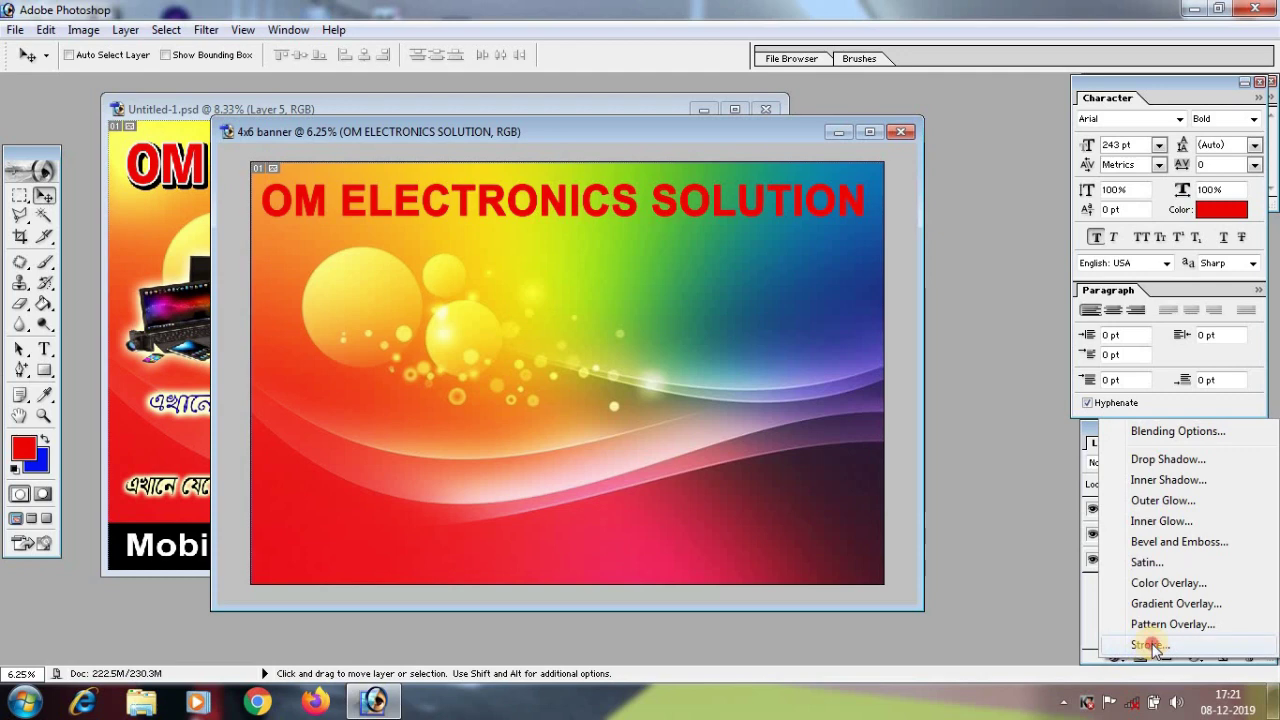
pyautogui.press('h')
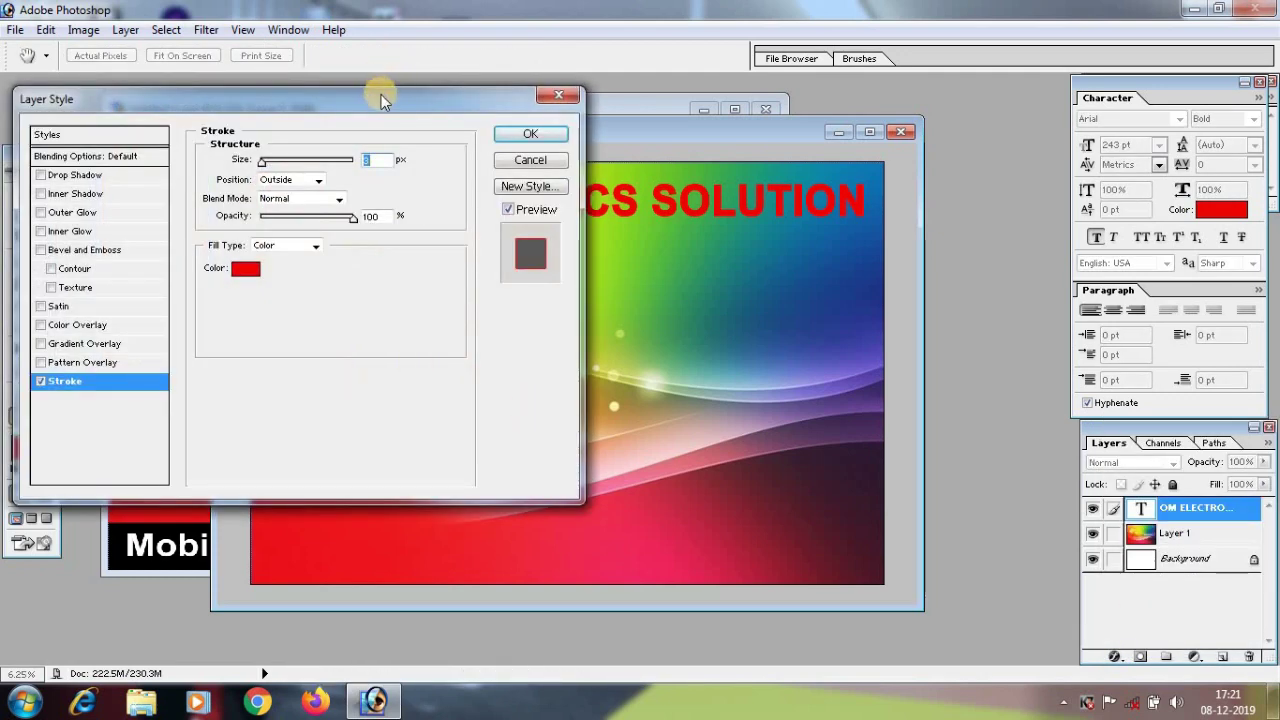
pyautogui.moveTo(381, 94); pyautogui.dragTo(718, 256)
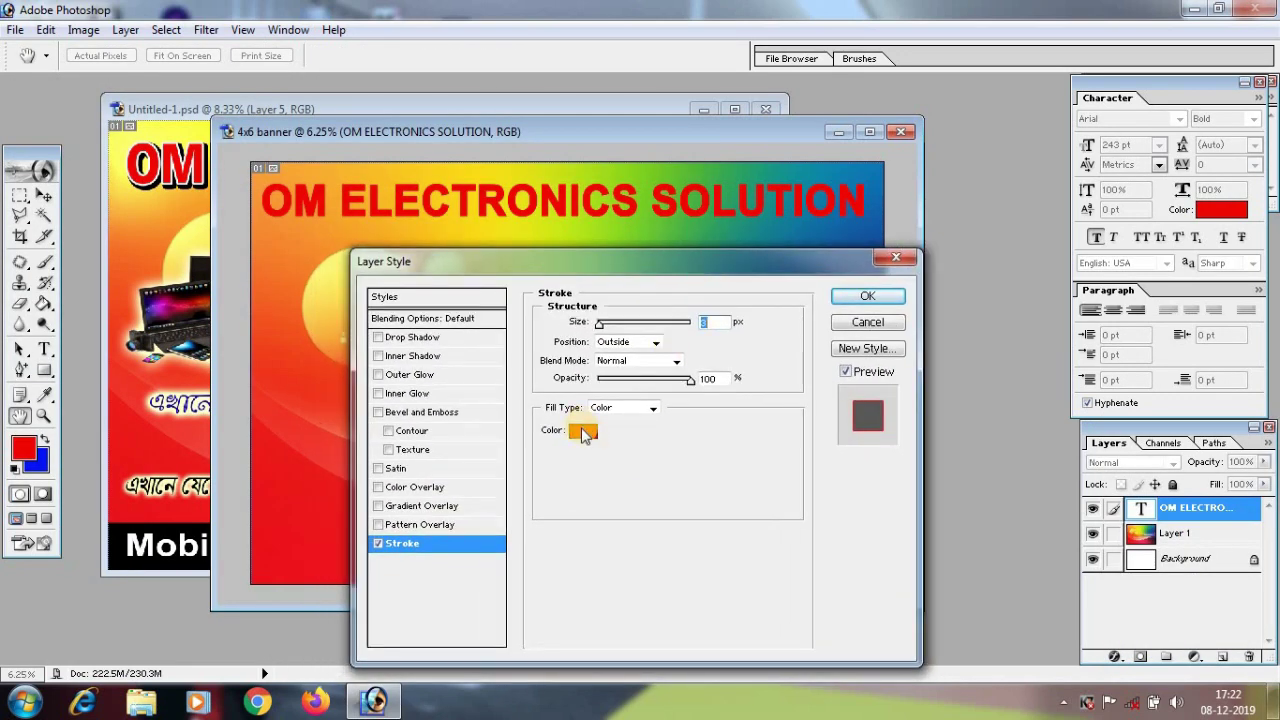
pyautogui.click(584, 432)
pyautogui.click(442, 378)
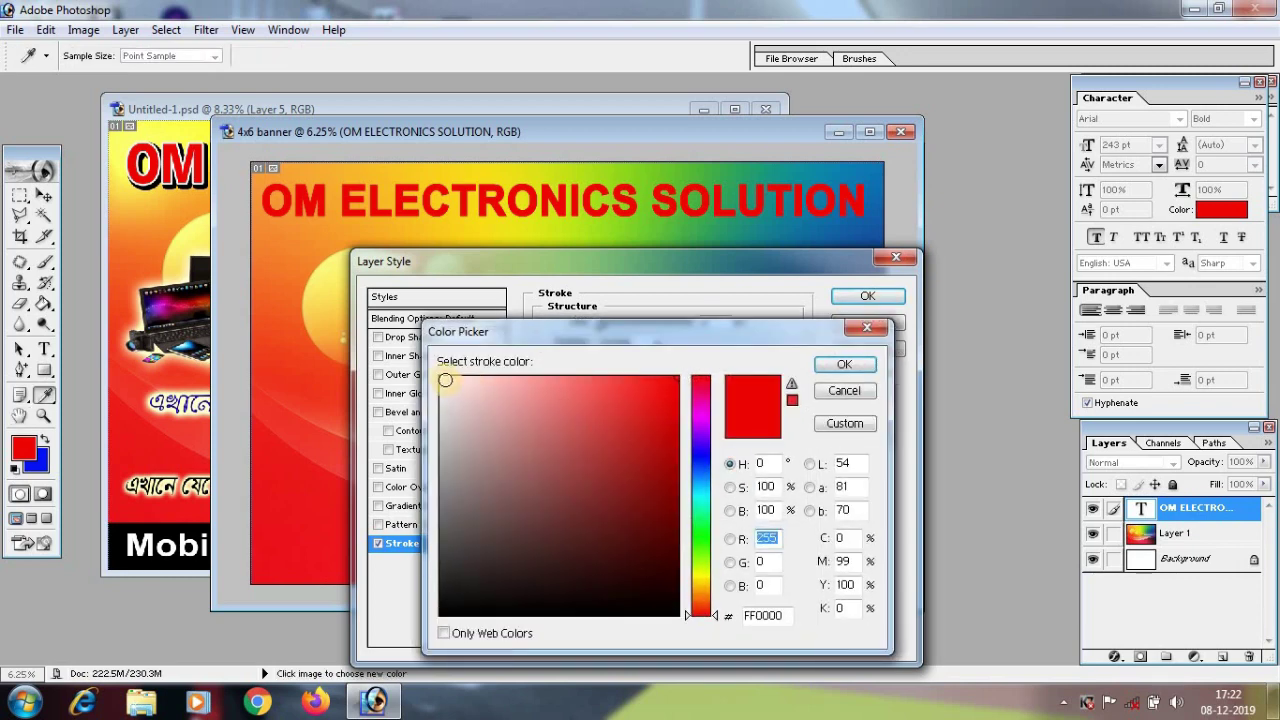
pyautogui.click(838, 364)
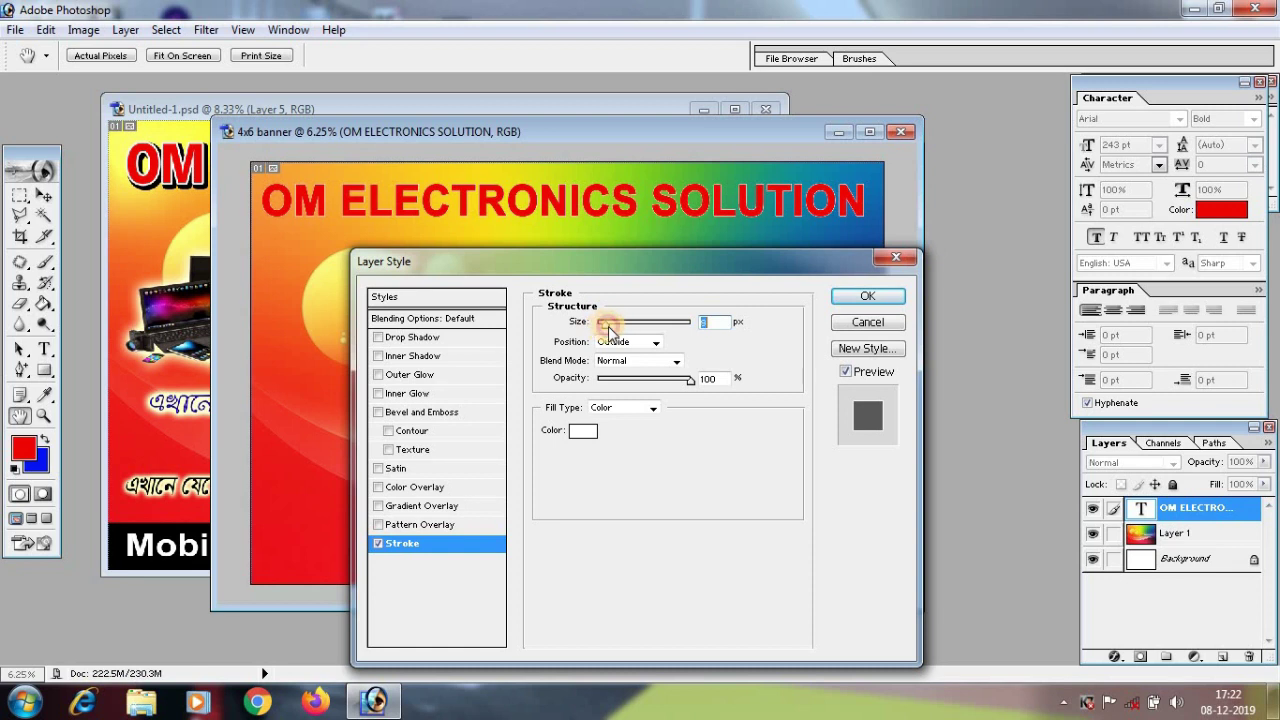
pyautogui.moveTo(609, 330); pyautogui.dragTo(617, 332)
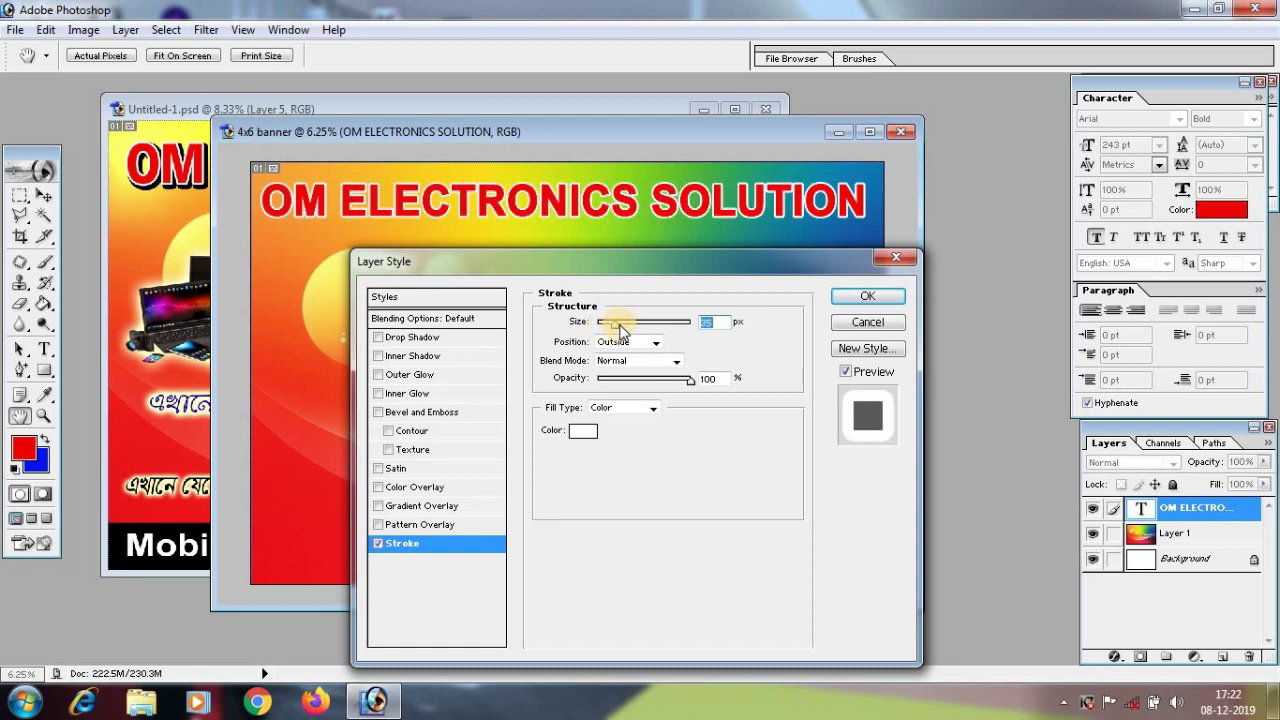
pyautogui.moveTo(621, 329)
pyautogui.mouseDown()
pyautogui.moveTo(637, 330)
pyautogui.moveTo(617, 333)
pyautogui.mouseUp()
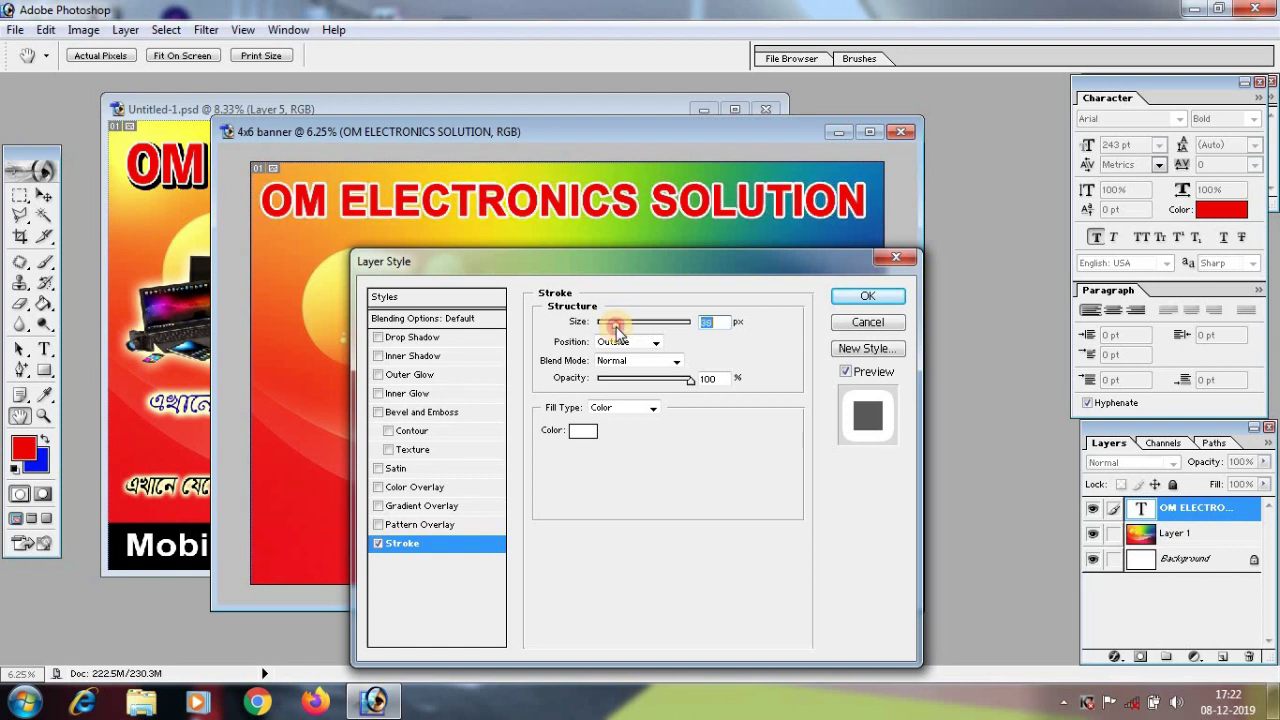
pyautogui.moveTo(617, 333); pyautogui.dragTo(619, 338)
pyautogui.click(867, 296)
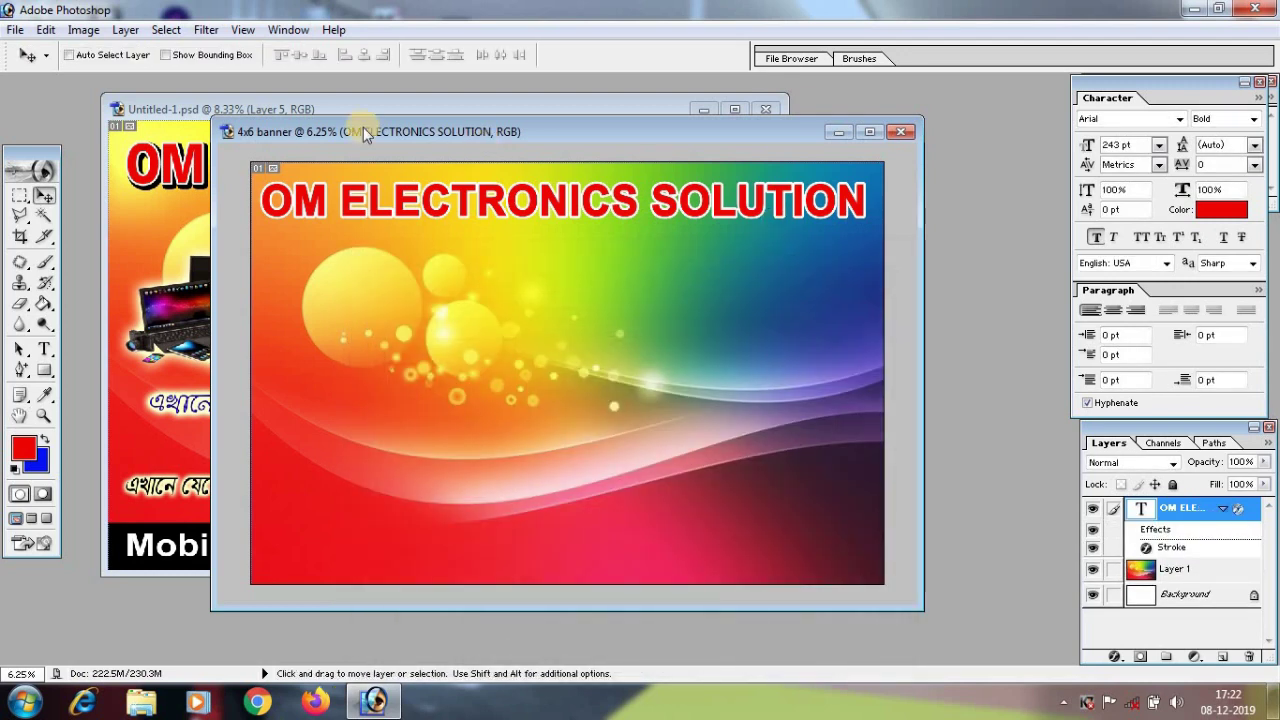
pyautogui.moveTo(512, 133); pyautogui.dragTo(537, 251)
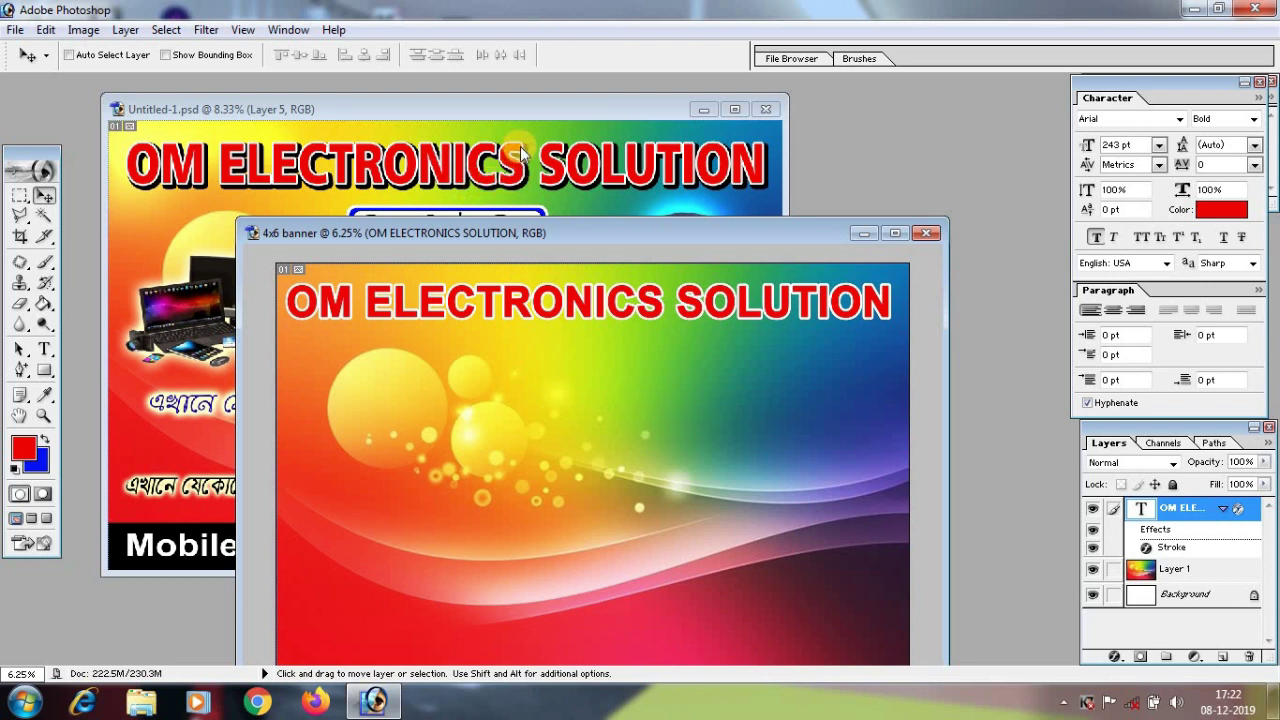
pyautogui.moveTo(606, 232); pyautogui.dragTo(611, 143)
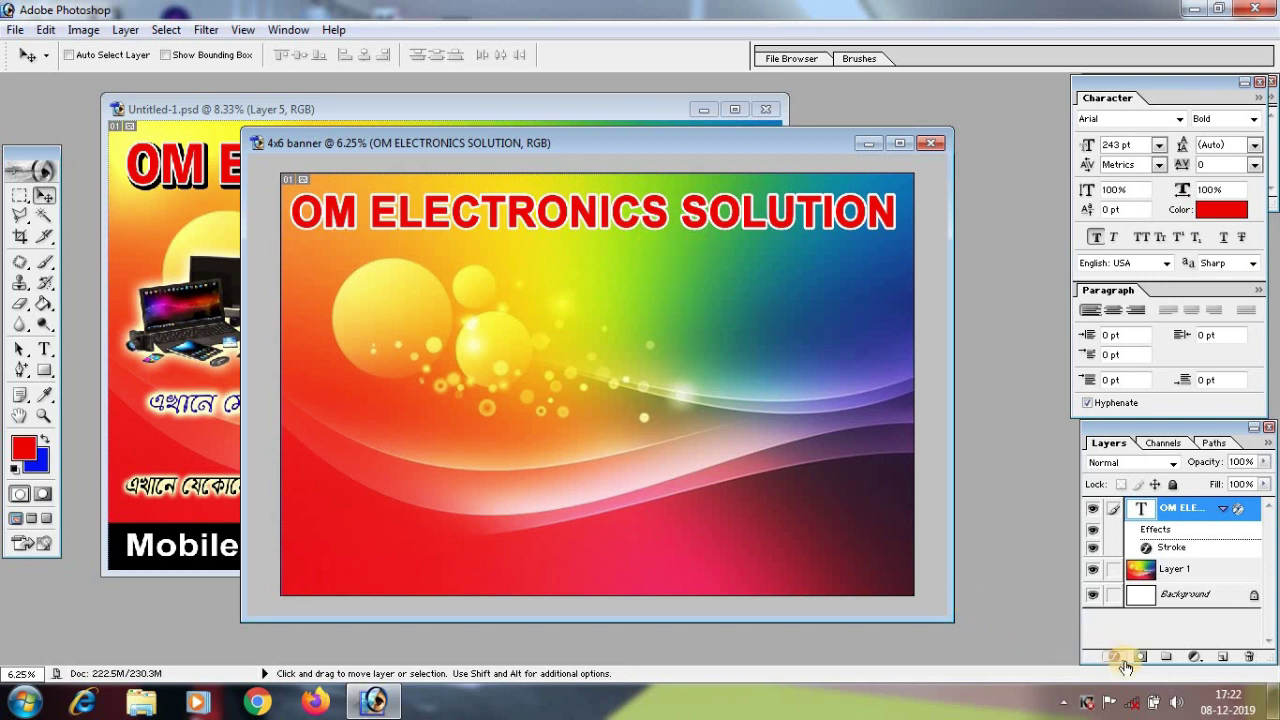
# Give the title a drop shadow: angle 126, distance 53, spread 83%, size 92 px
pyautogui.click(1126, 659)
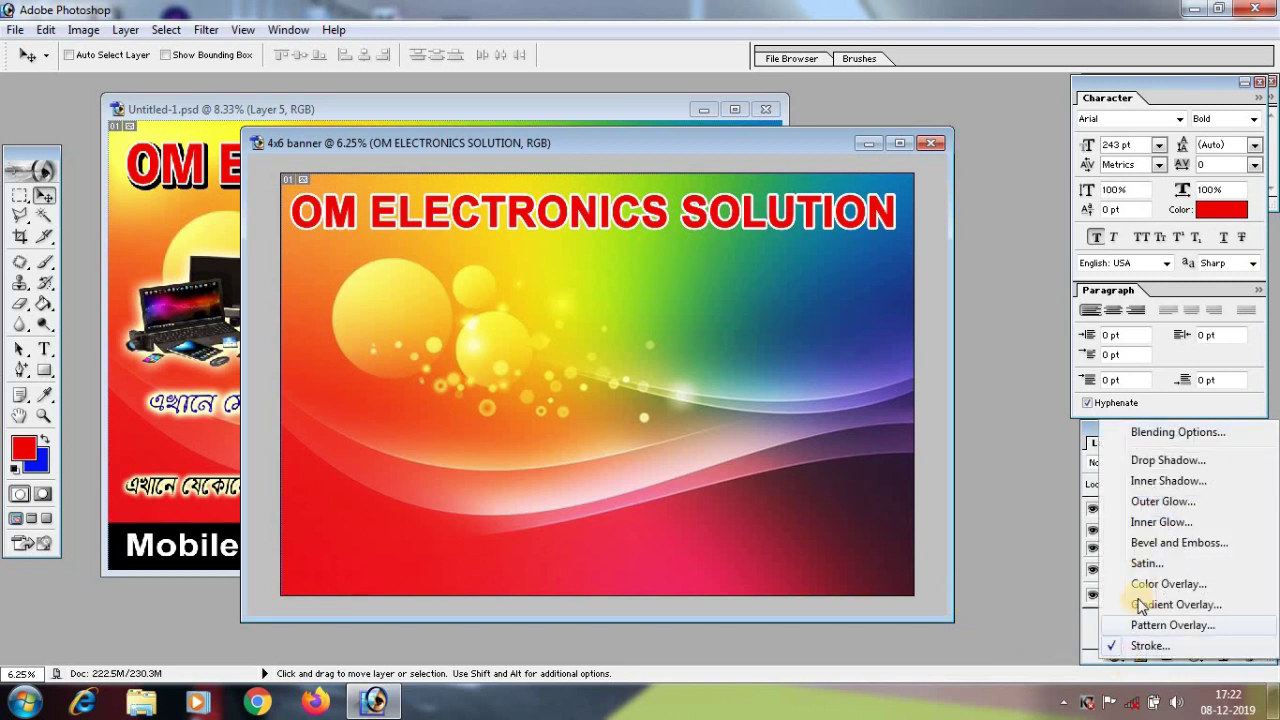
pyautogui.click(1157, 465)
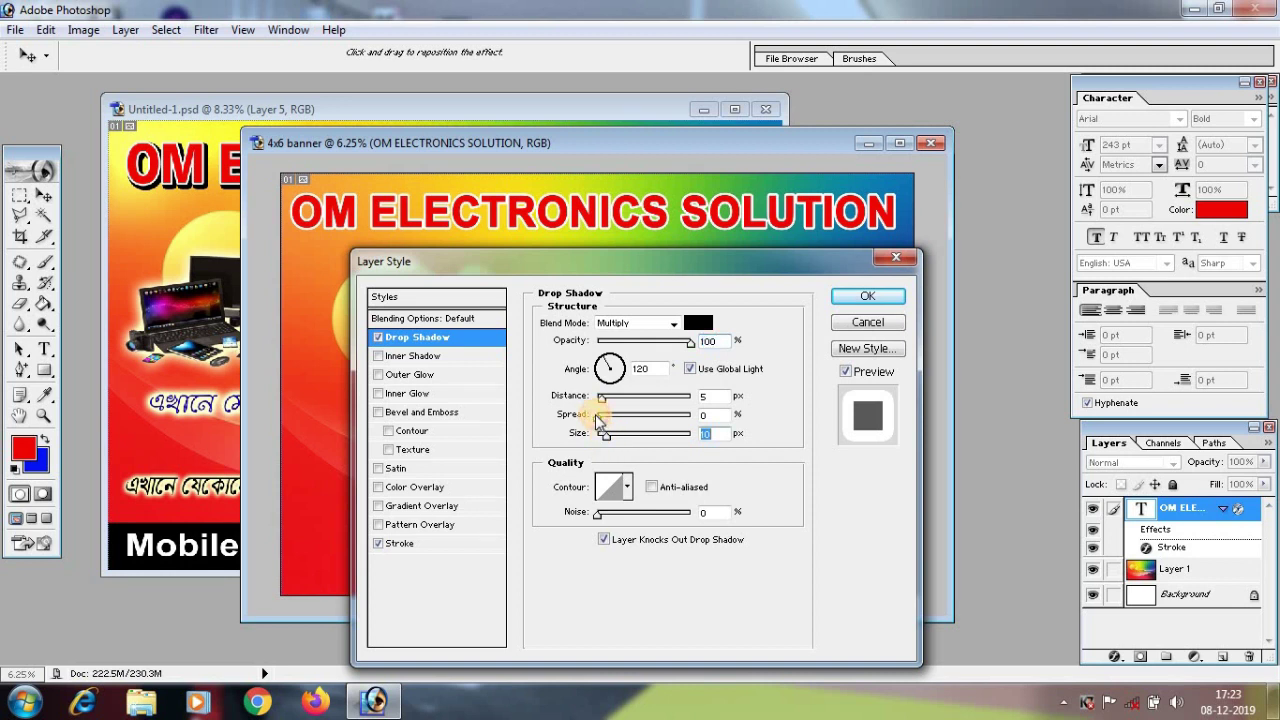
pyautogui.moveTo(598, 420); pyautogui.dragTo(640, 432)
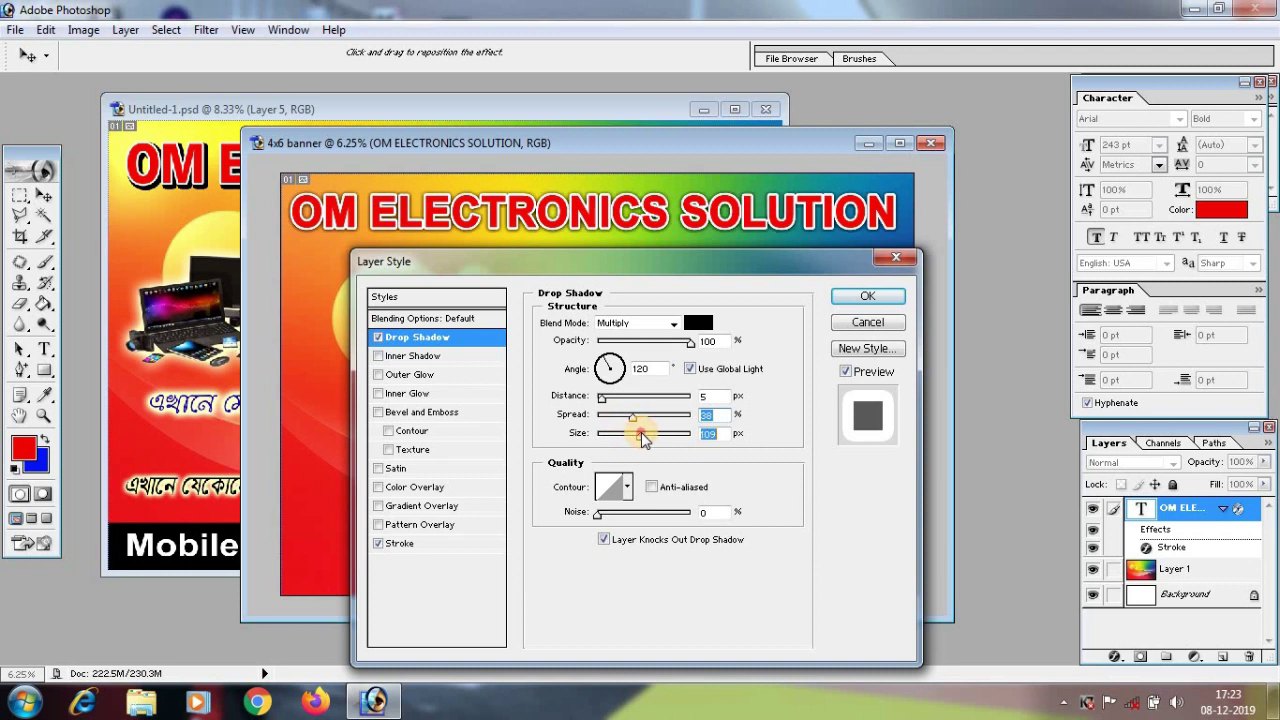
pyautogui.moveTo(640, 432); pyautogui.dragTo(667, 427)
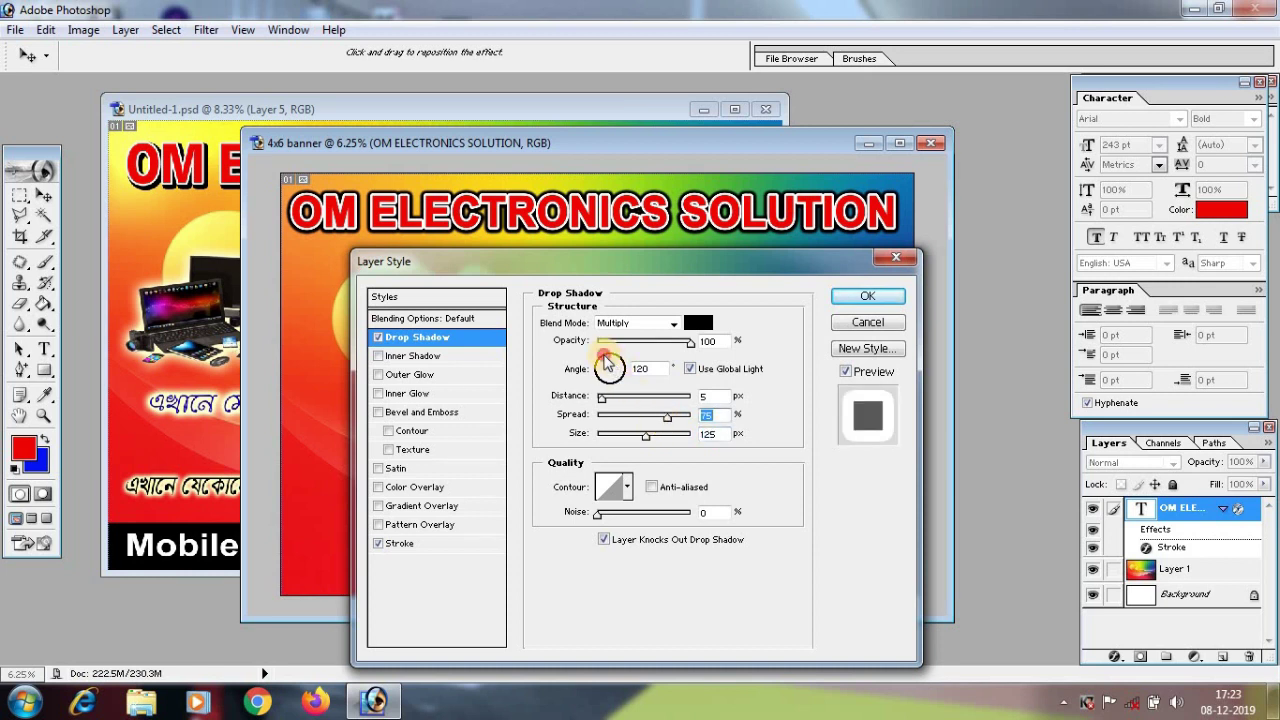
pyautogui.moveTo(606, 362); pyautogui.dragTo(600, 358)
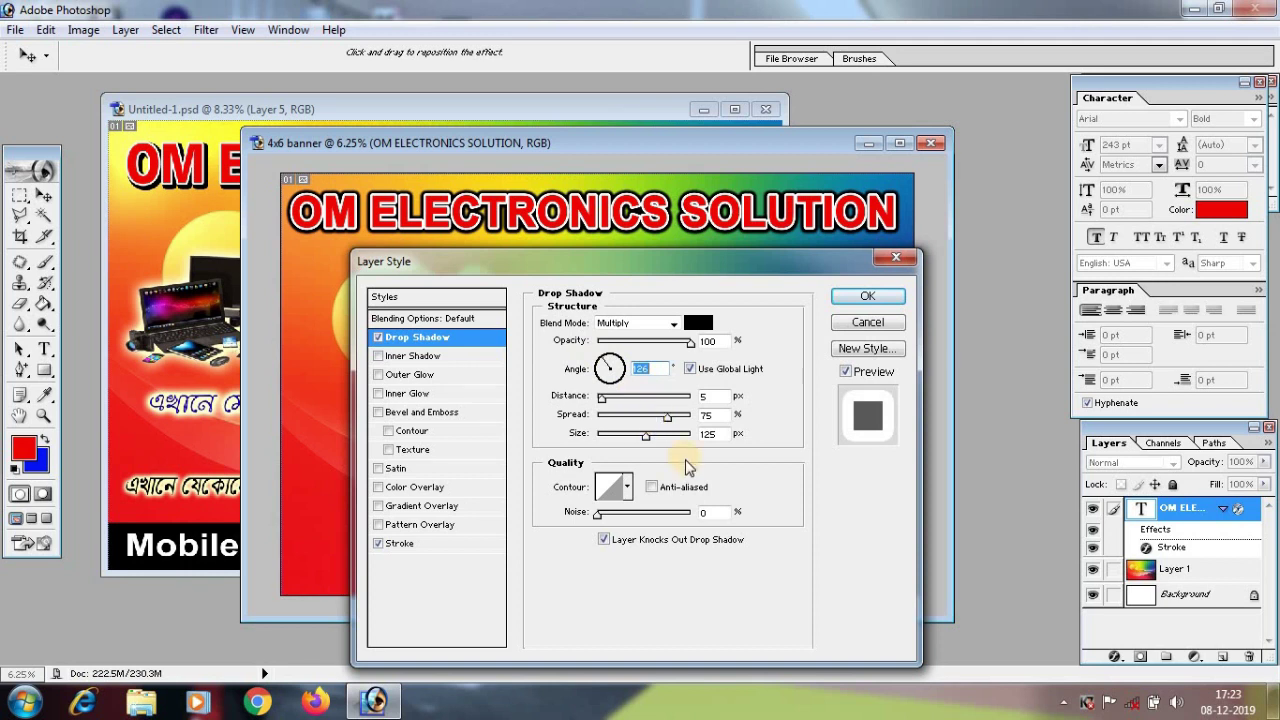
pyautogui.moveTo(645, 434)
pyautogui.mouseDown()
pyautogui.moveTo(631, 434)
pyautogui.moveTo(688, 425)
pyautogui.moveTo(655, 437)
pyautogui.mouseUp()
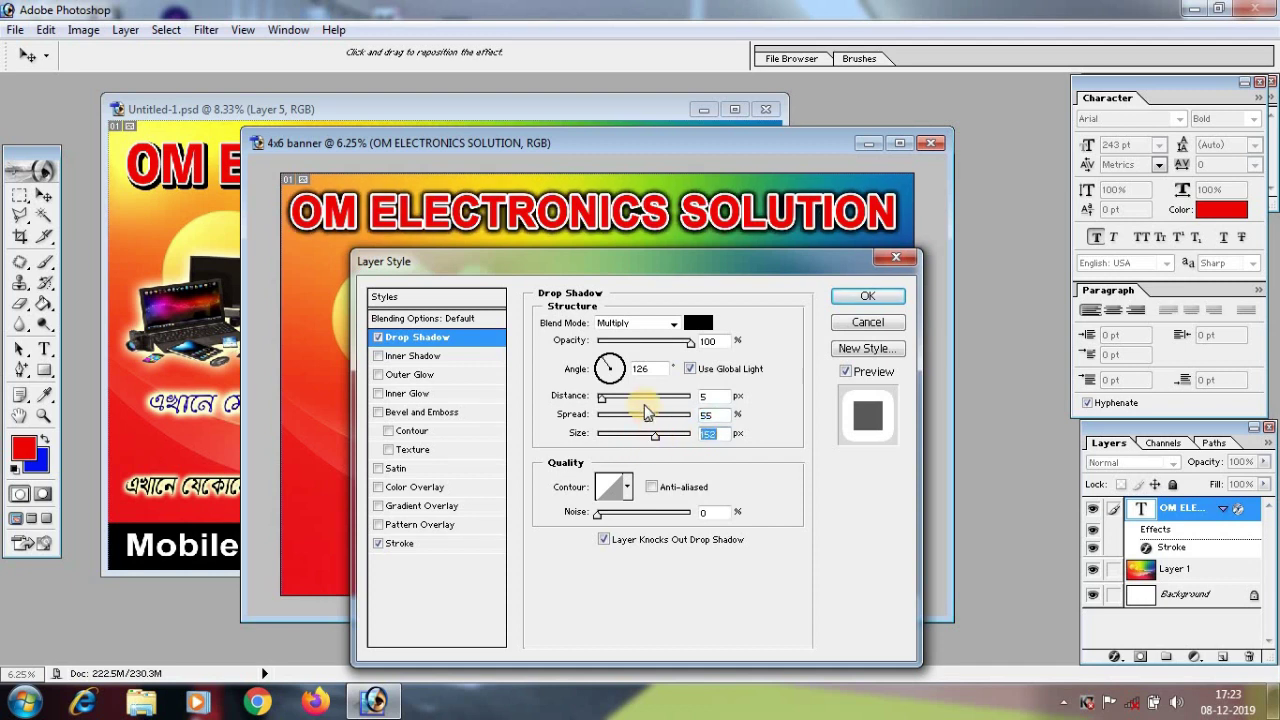
pyautogui.moveTo(648, 418)
pyautogui.mouseDown()
pyautogui.moveTo(638, 409)
pyautogui.moveTo(650, 405)
pyautogui.mouseUp()
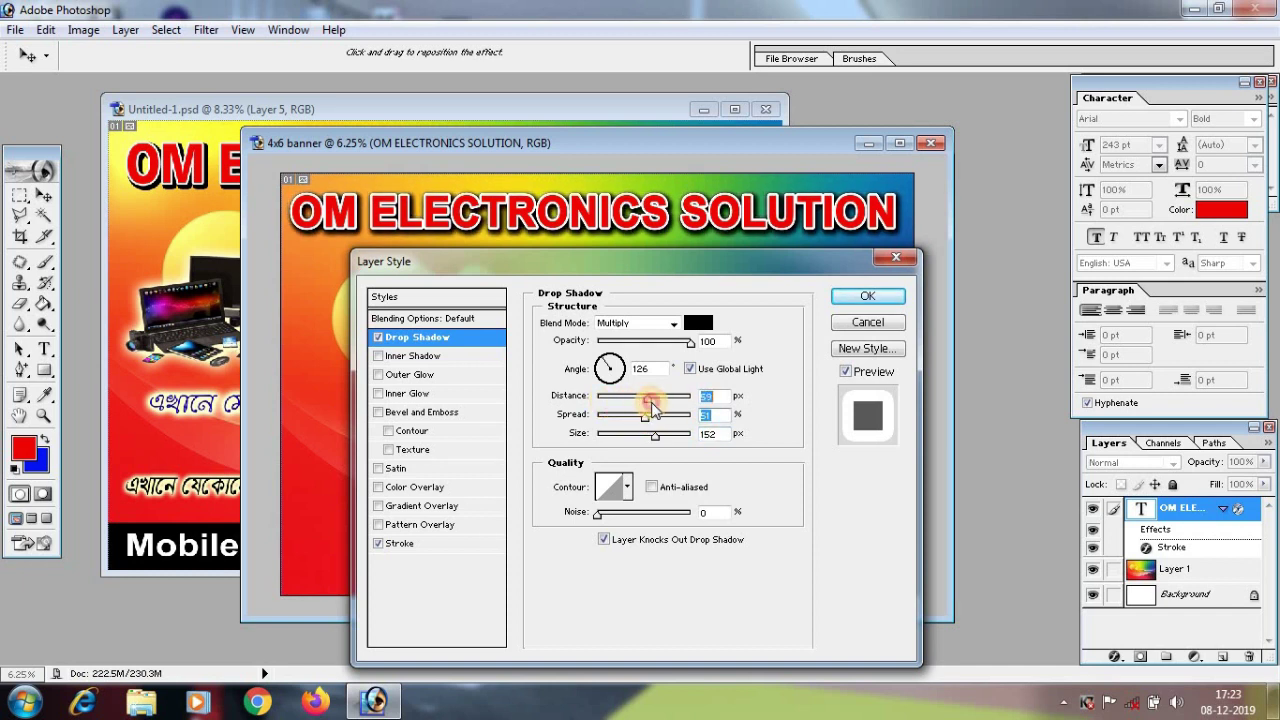
pyautogui.moveTo(681, 421)
pyautogui.mouseDown()
pyautogui.moveTo(634, 436)
pyautogui.moveTo(677, 425)
pyautogui.mouseUp()
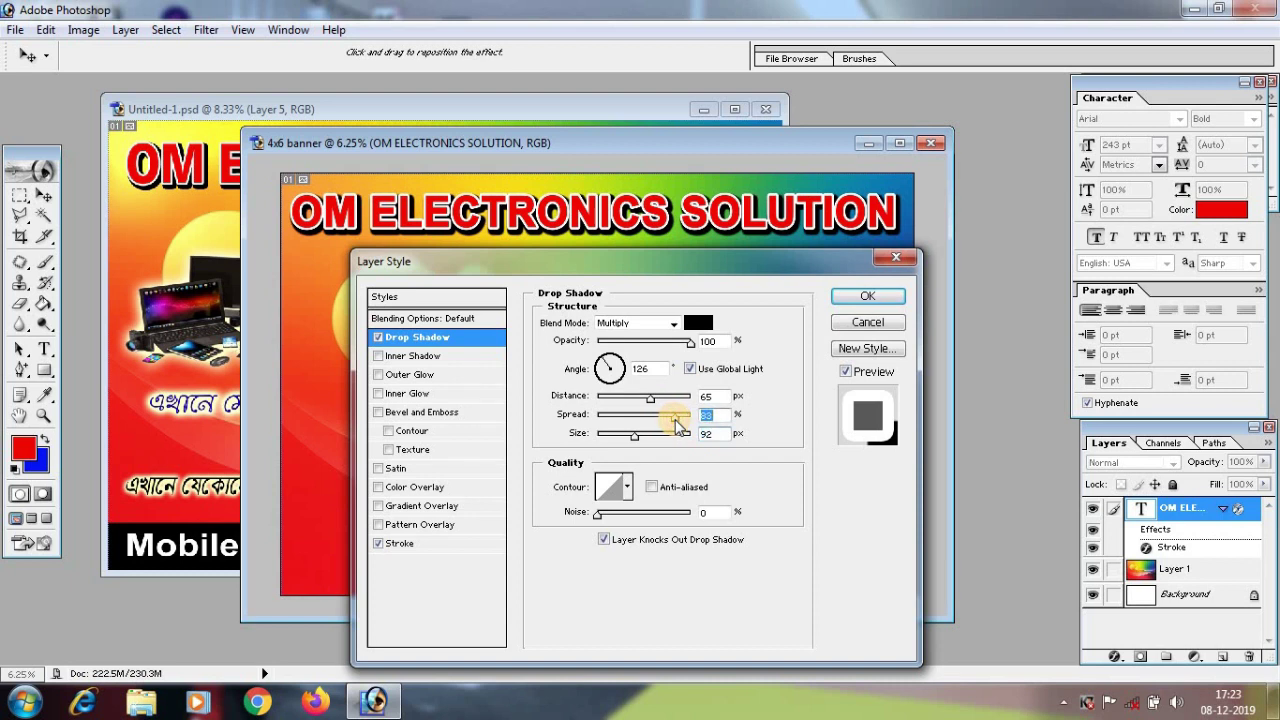
pyautogui.moveTo(652, 400); pyautogui.dragTo(648, 406)
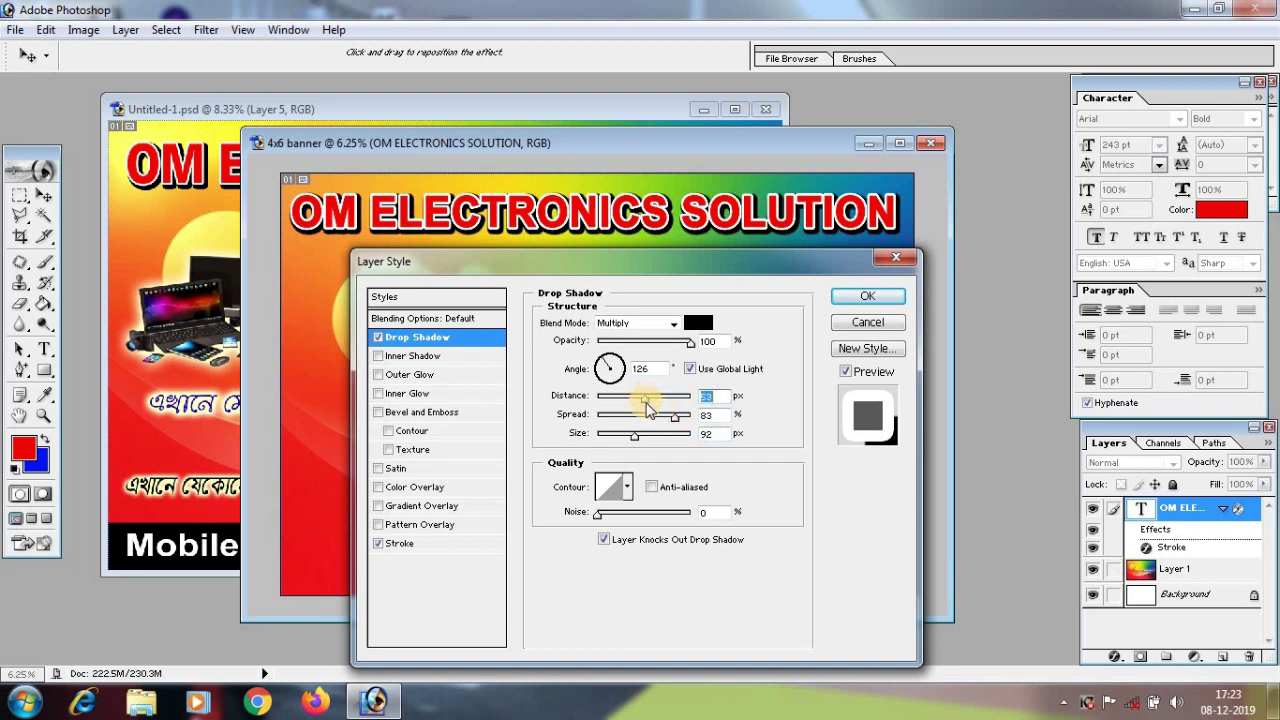
pyautogui.click(868, 297)
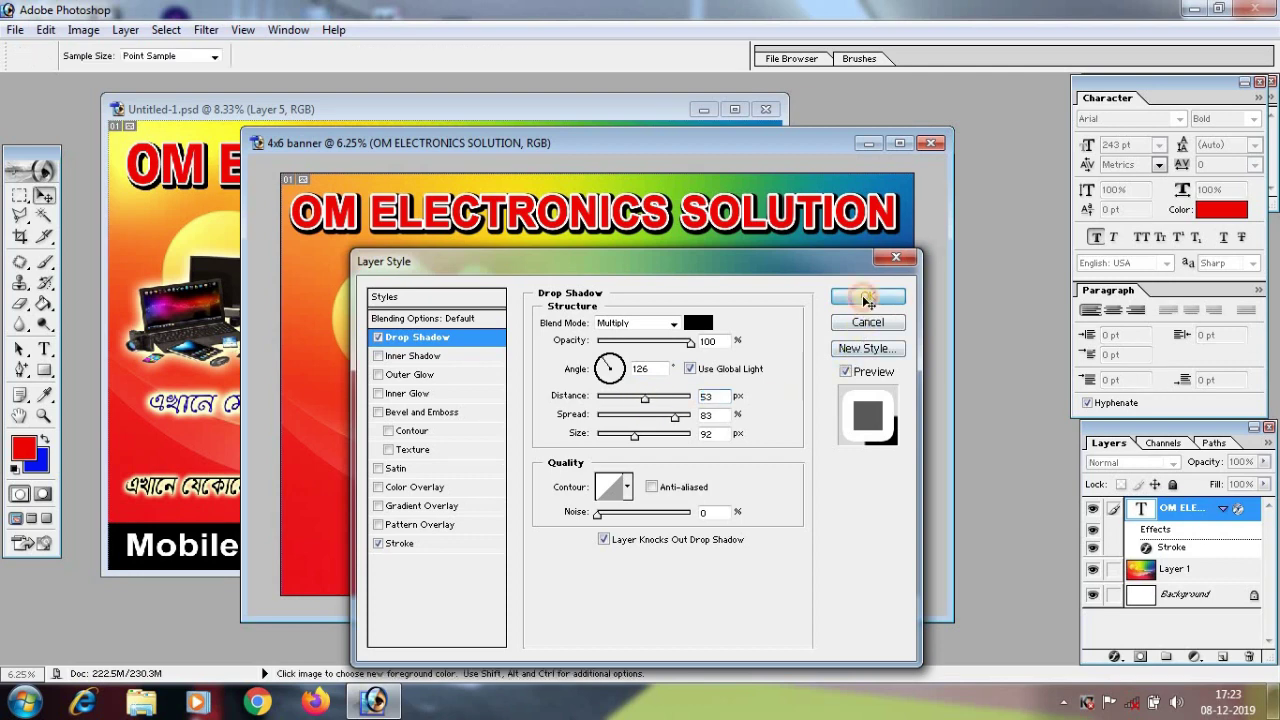
pyautogui.moveTo(663, 157); pyautogui.dragTo(664, 165)
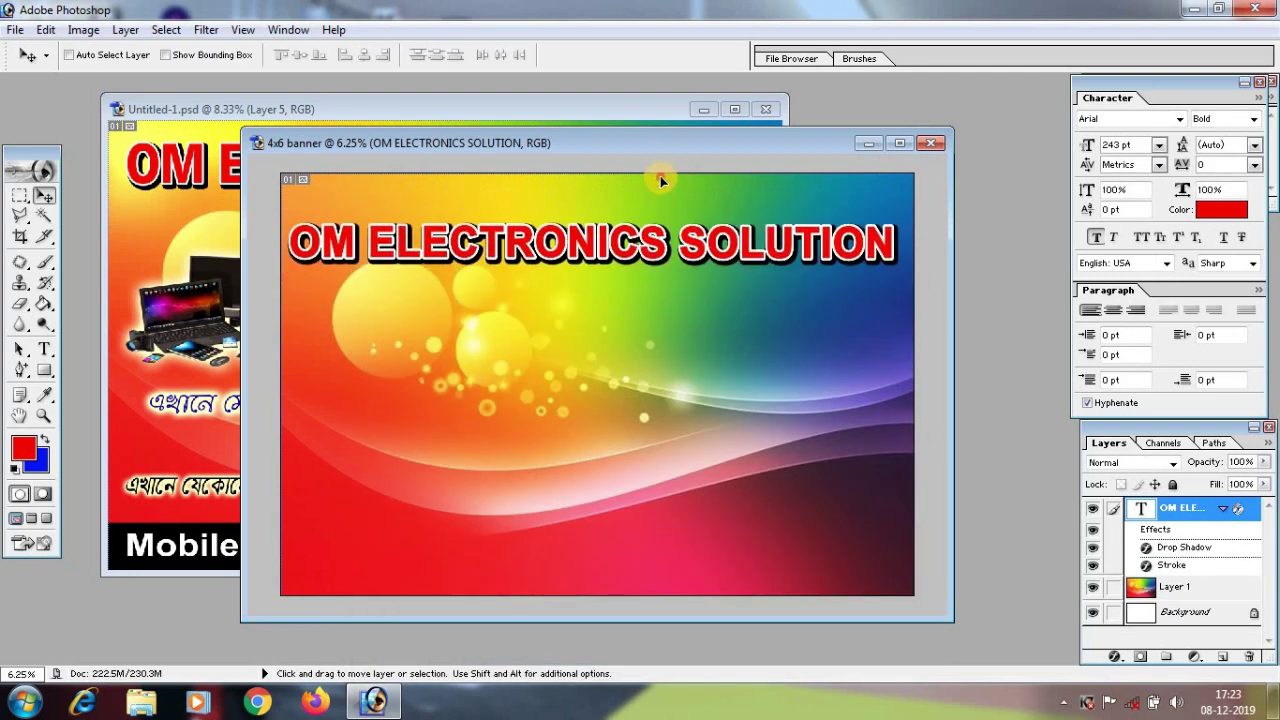
pyautogui.moveTo(664, 165)
pyautogui.mouseDown()
pyautogui.moveTo(665, 276)
pyautogui.moveTo(687, 313)
pyautogui.mouseUp()
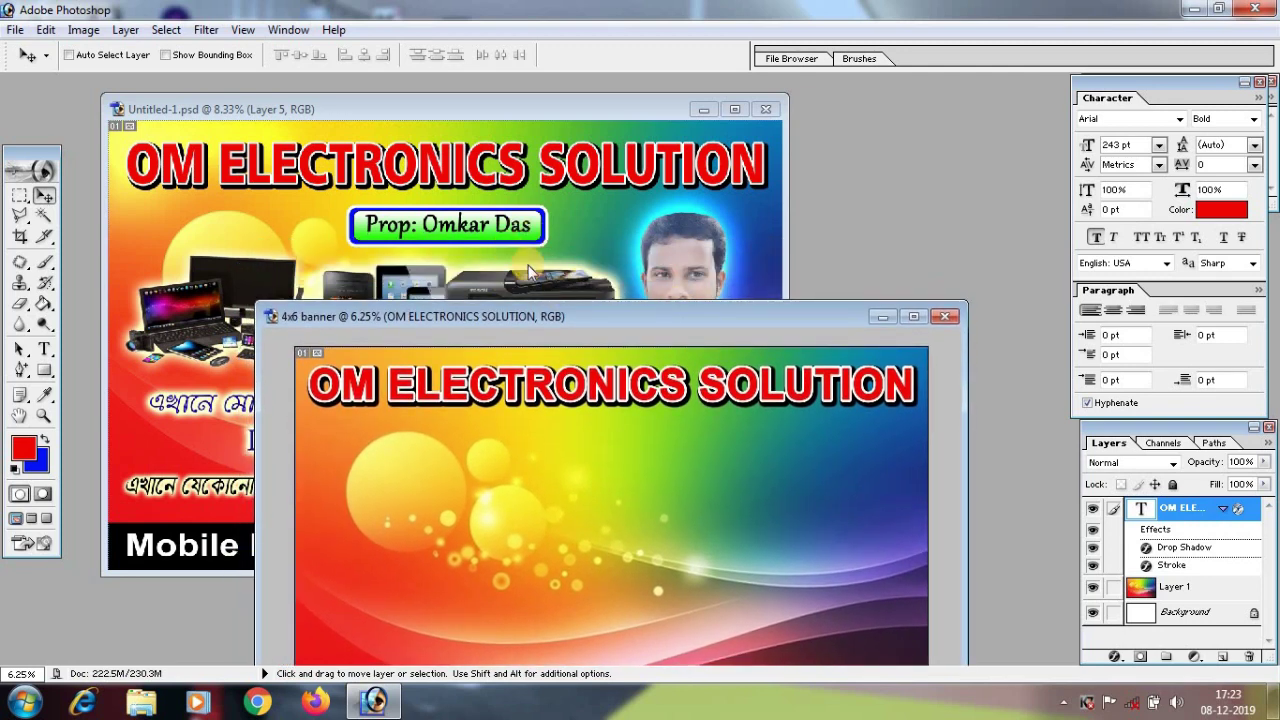
# Draw a rounded rectangle box centred just below the title
pyautogui.moveTo(603, 319); pyautogui.dragTo(609, 100)
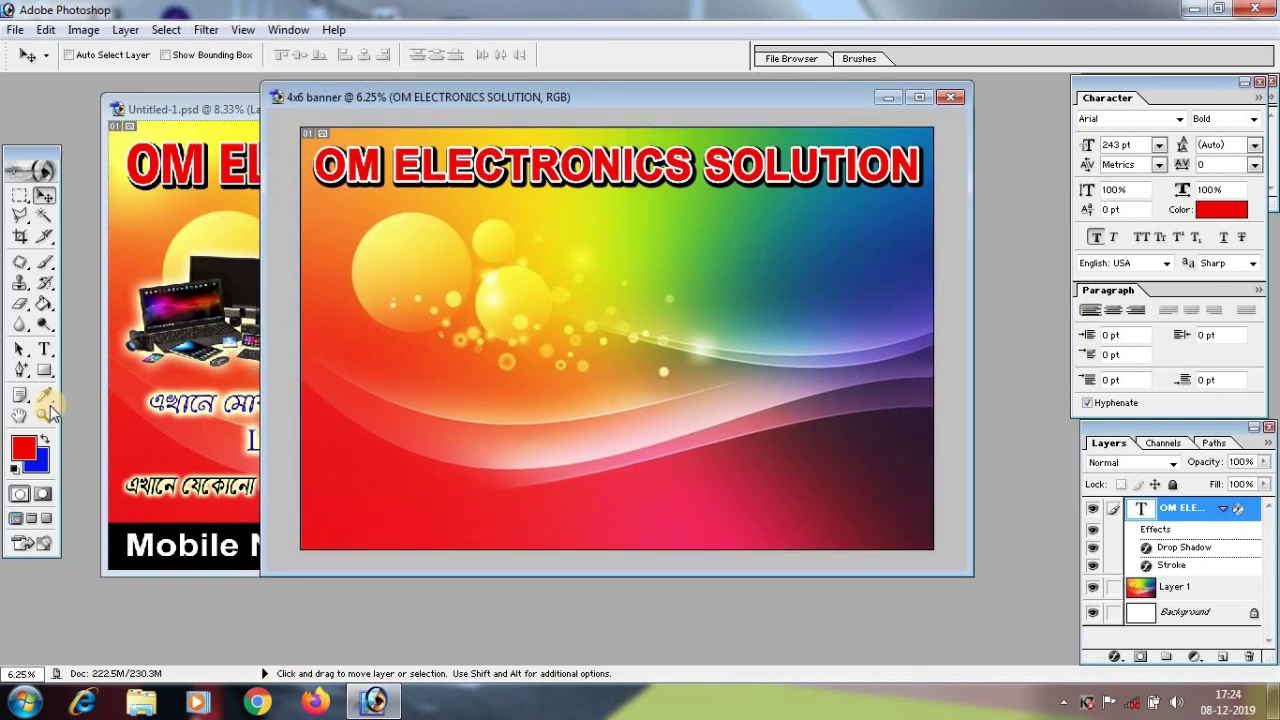
pyautogui.click(44, 372)
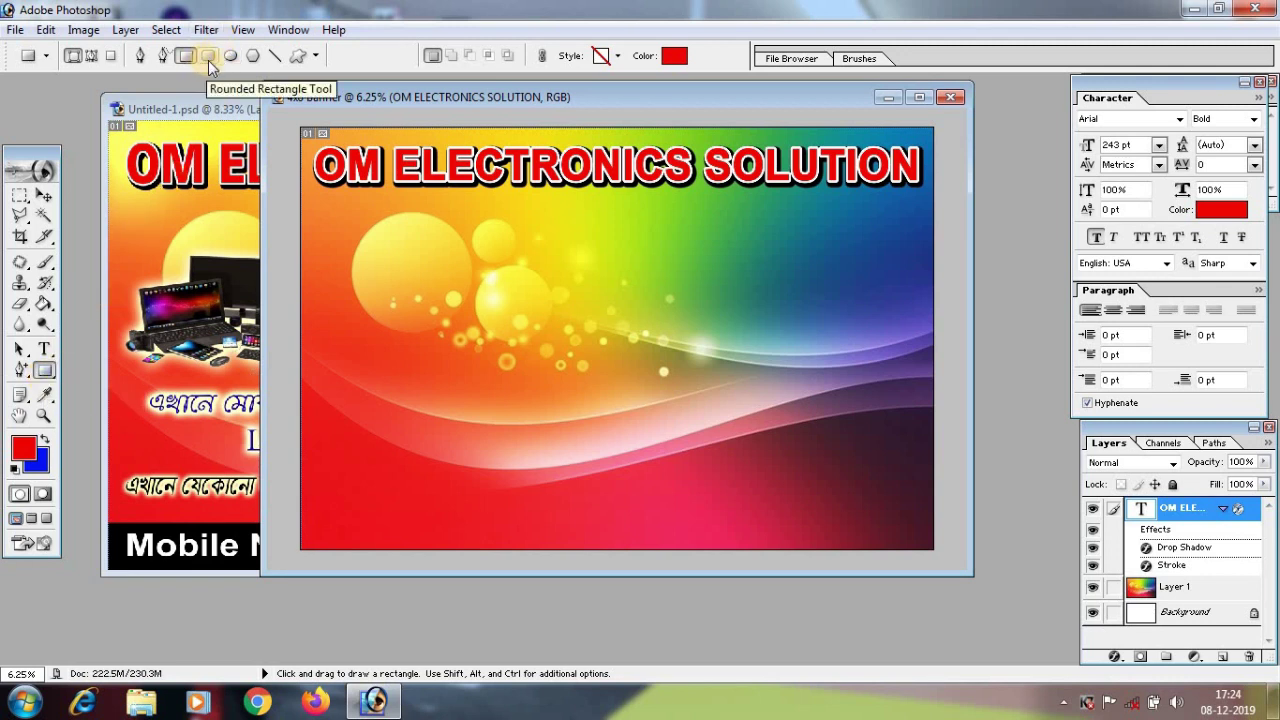
pyautogui.click(208, 57)
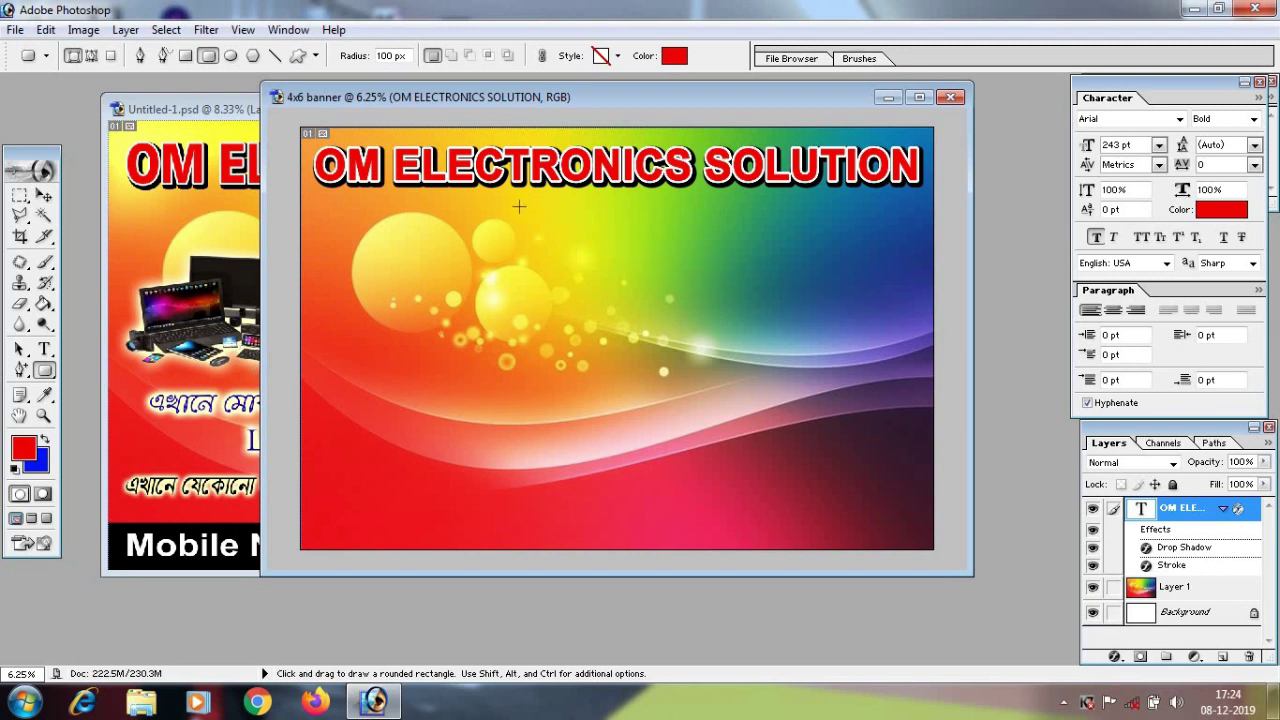
pyautogui.moveTo(501, 200); pyautogui.dragTo(697, 235)
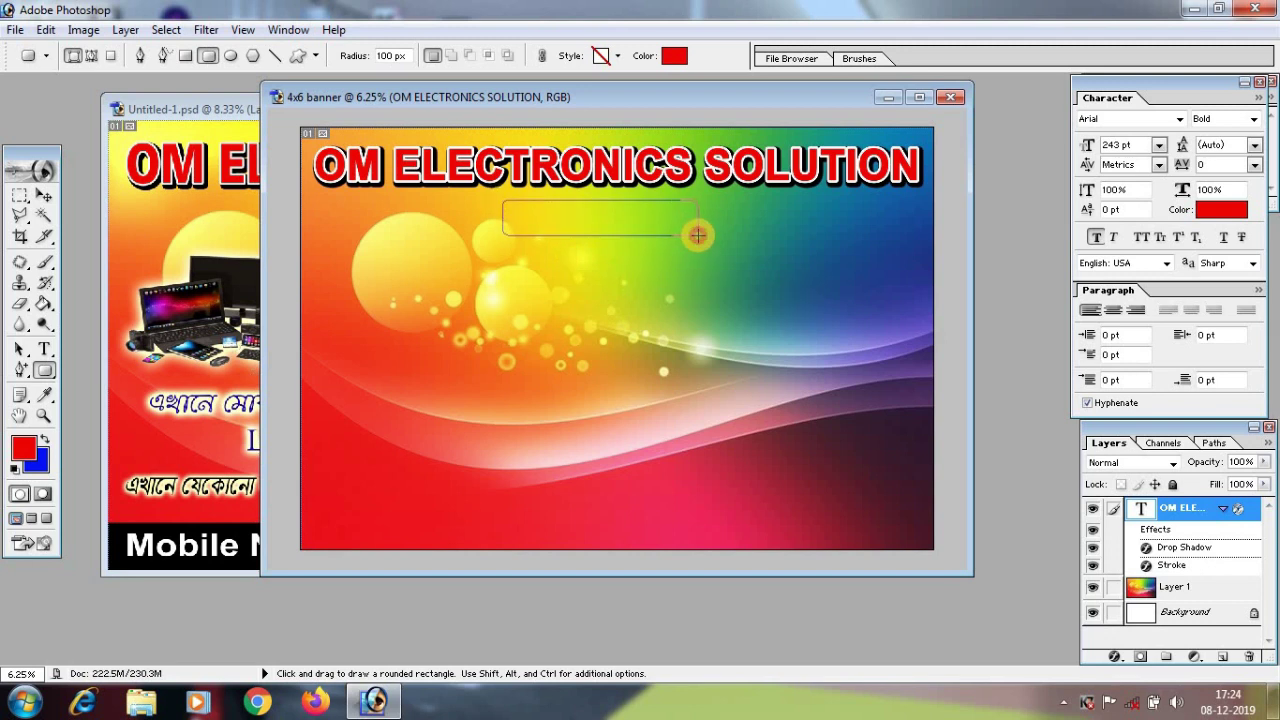
pyautogui.moveTo(697, 235); pyautogui.dragTo(697, 236)
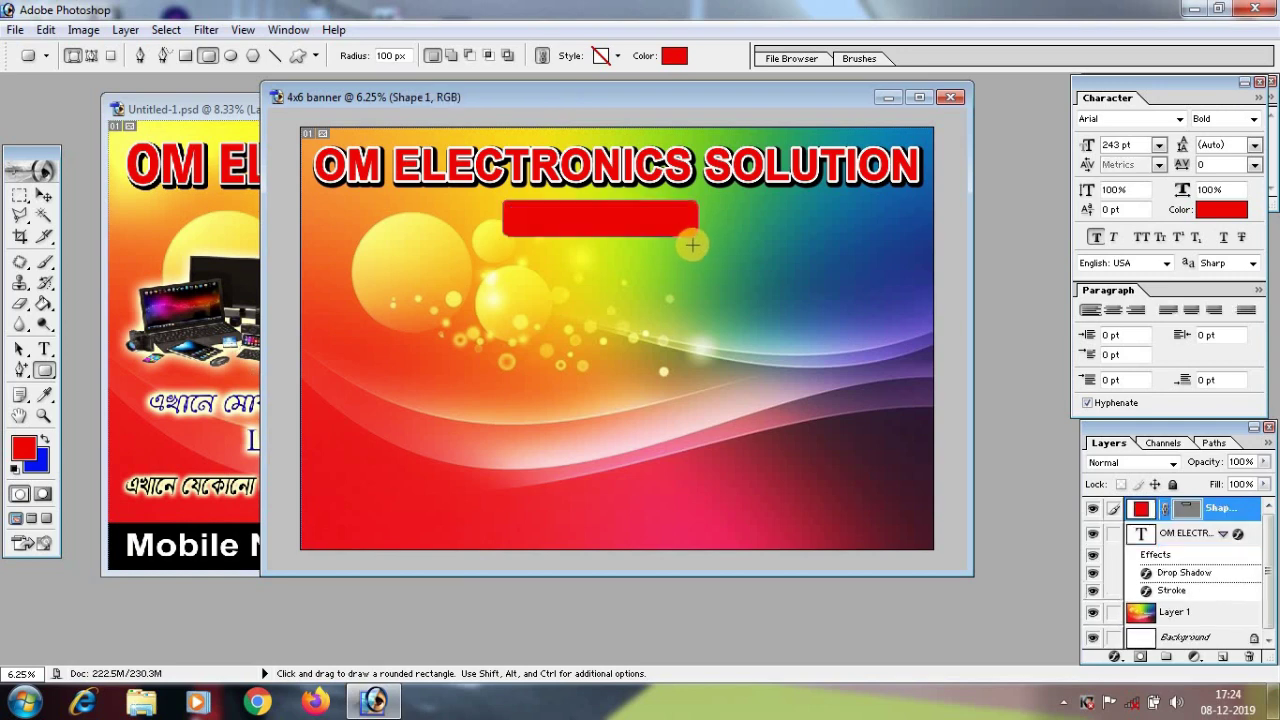
pyautogui.moveTo(644, 96); pyautogui.dragTo(638, 309)
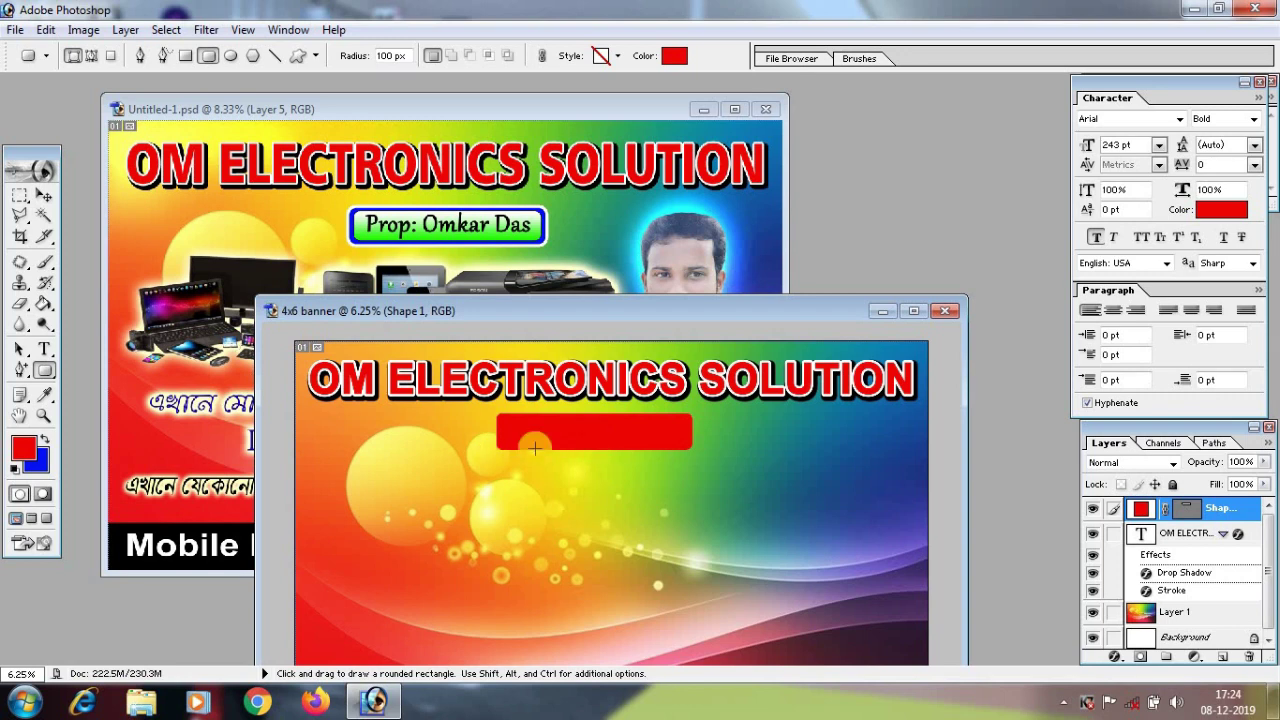
# Recolour the Shape 1 rounded box from red to blue
pyautogui.click(44, 196)
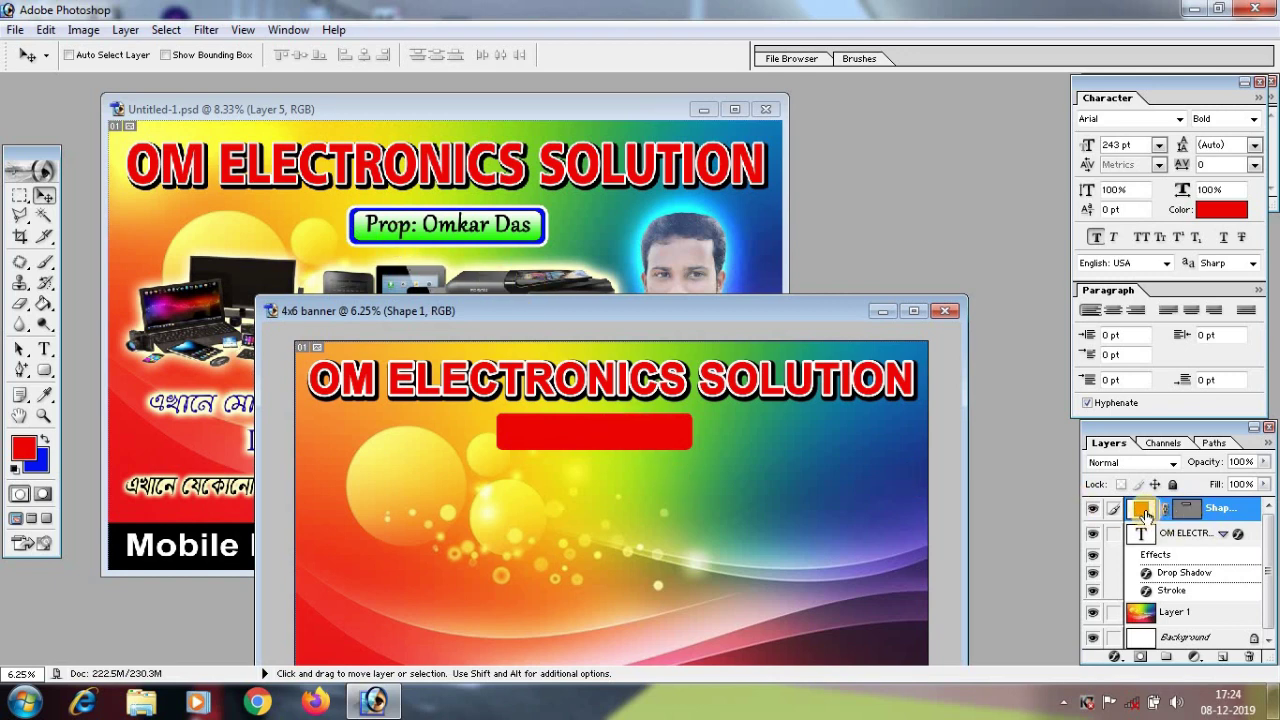
pyautogui.doubleClick(1142, 510)
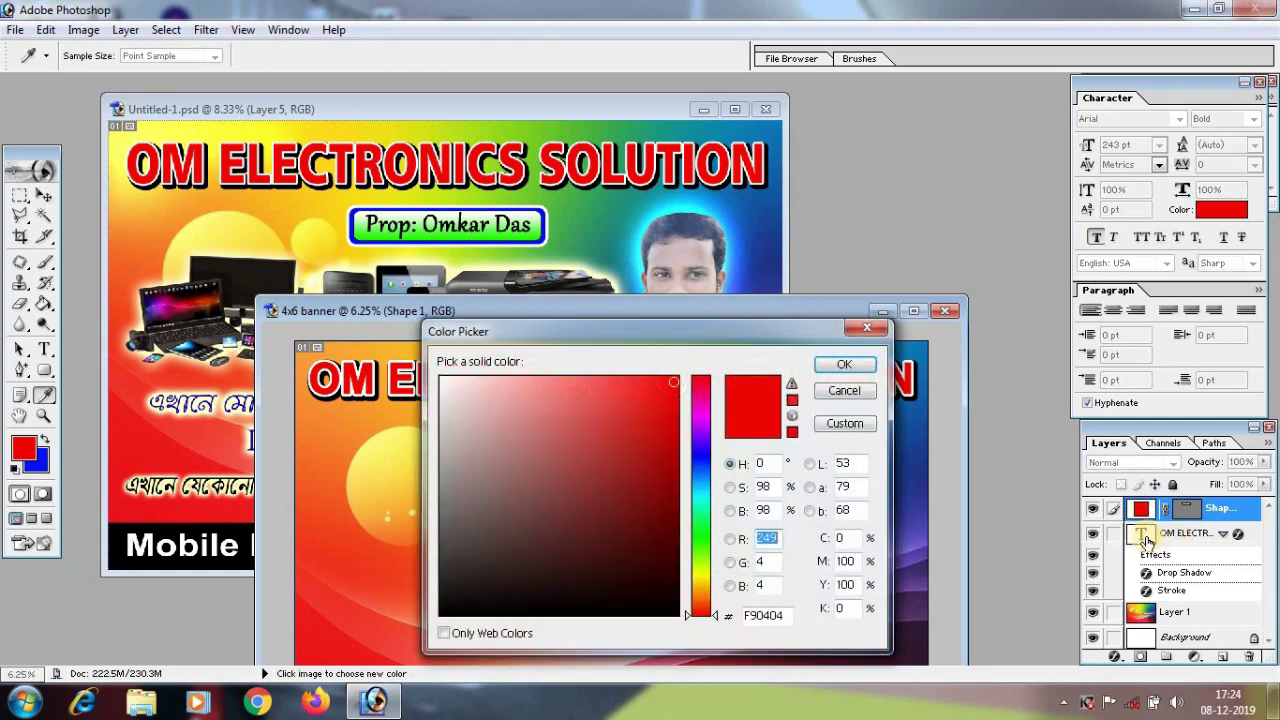
pyautogui.click(703, 456)
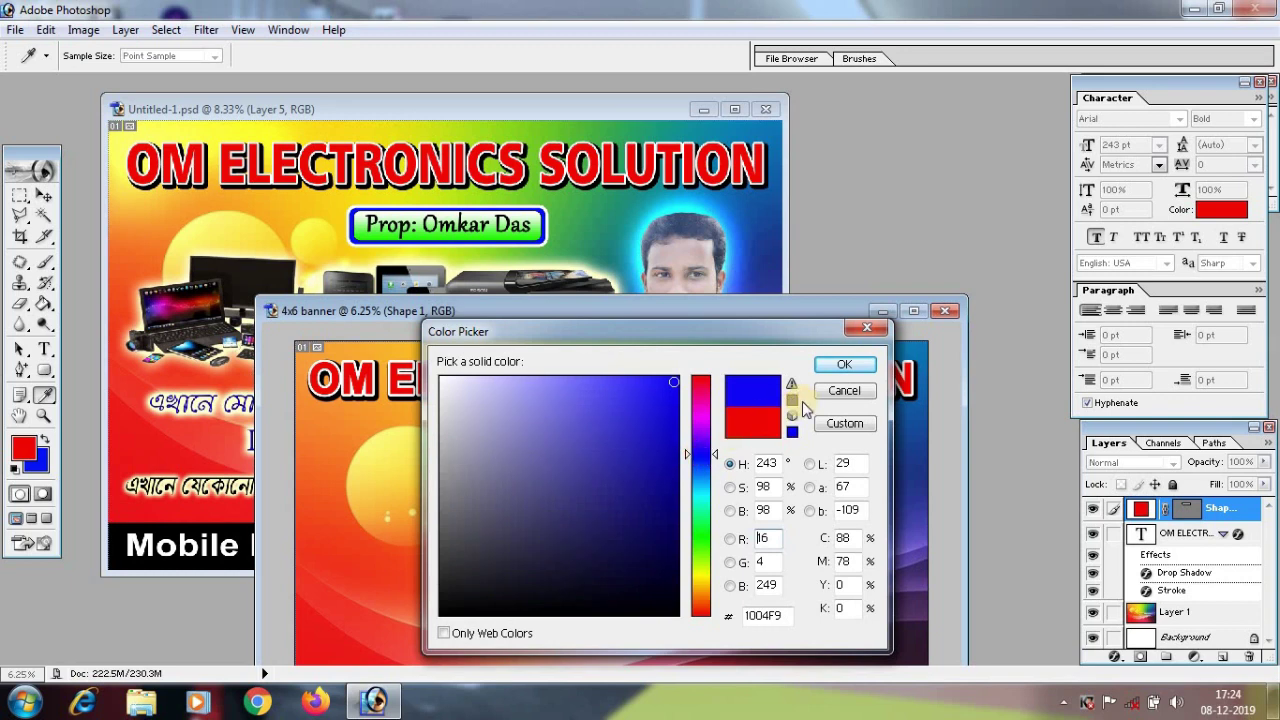
pyautogui.click(866, 368)
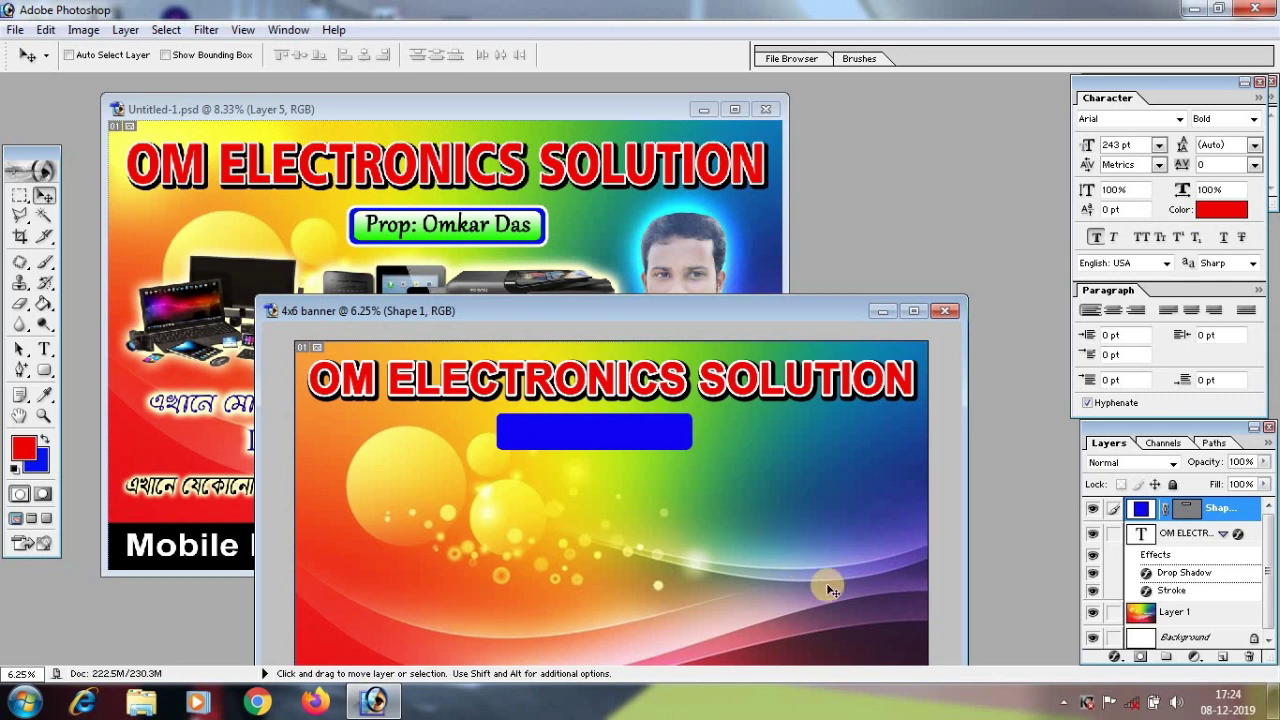
# Give the blue rounded box a 59 px white (FFFFFF) Stroke layer style
pyautogui.click(1116, 660)
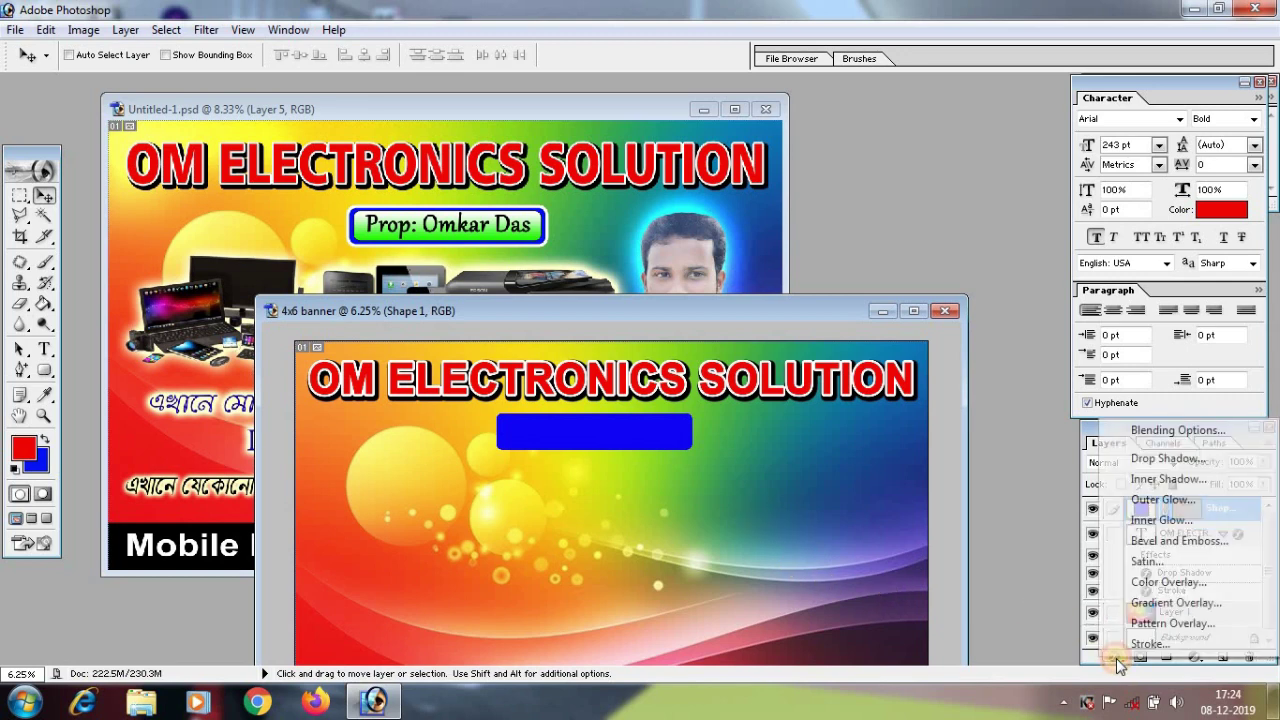
pyautogui.click(1140, 645)
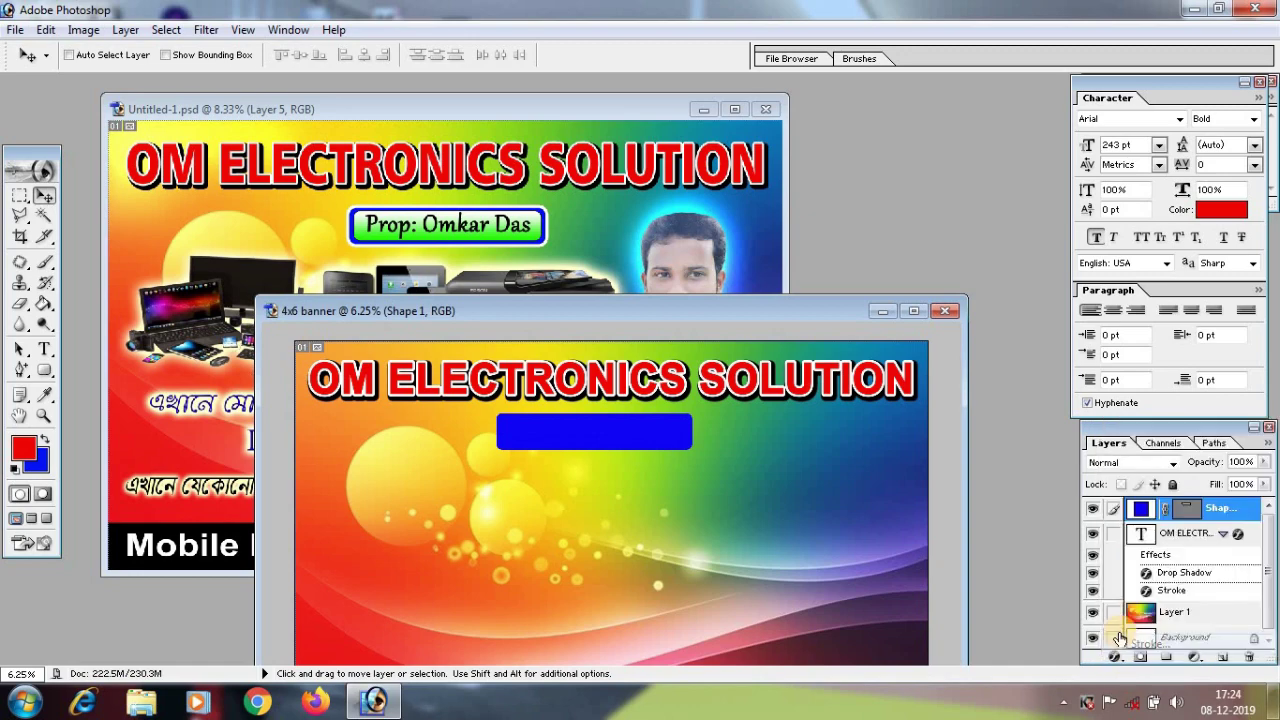
pyautogui.click(613, 277)
pyautogui.moveTo(614, 277)
pyautogui.mouseDown()
pyautogui.moveTo(843, 350)
pyautogui.moveTo(857, 457)
pyautogui.mouseUp()
pyautogui.click(824, 618)
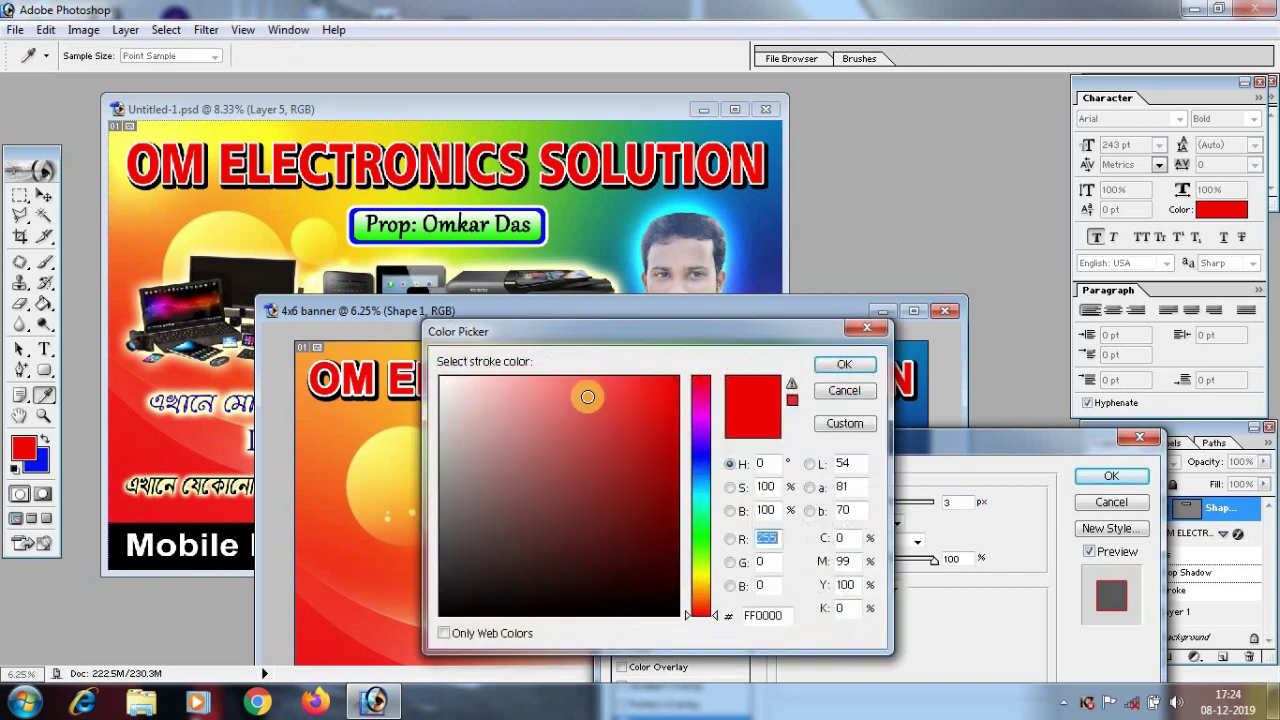
pyautogui.moveTo(474, 403); pyautogui.dragTo(418, 352)
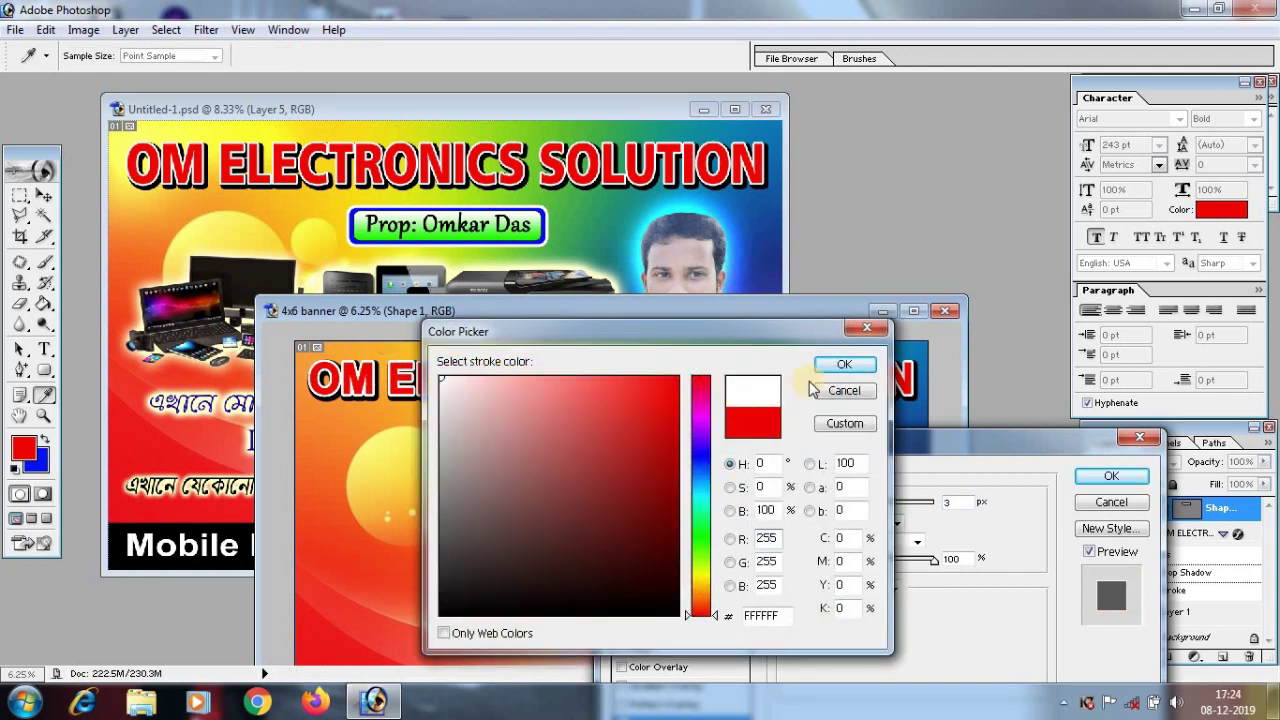
pyautogui.click(844, 364)
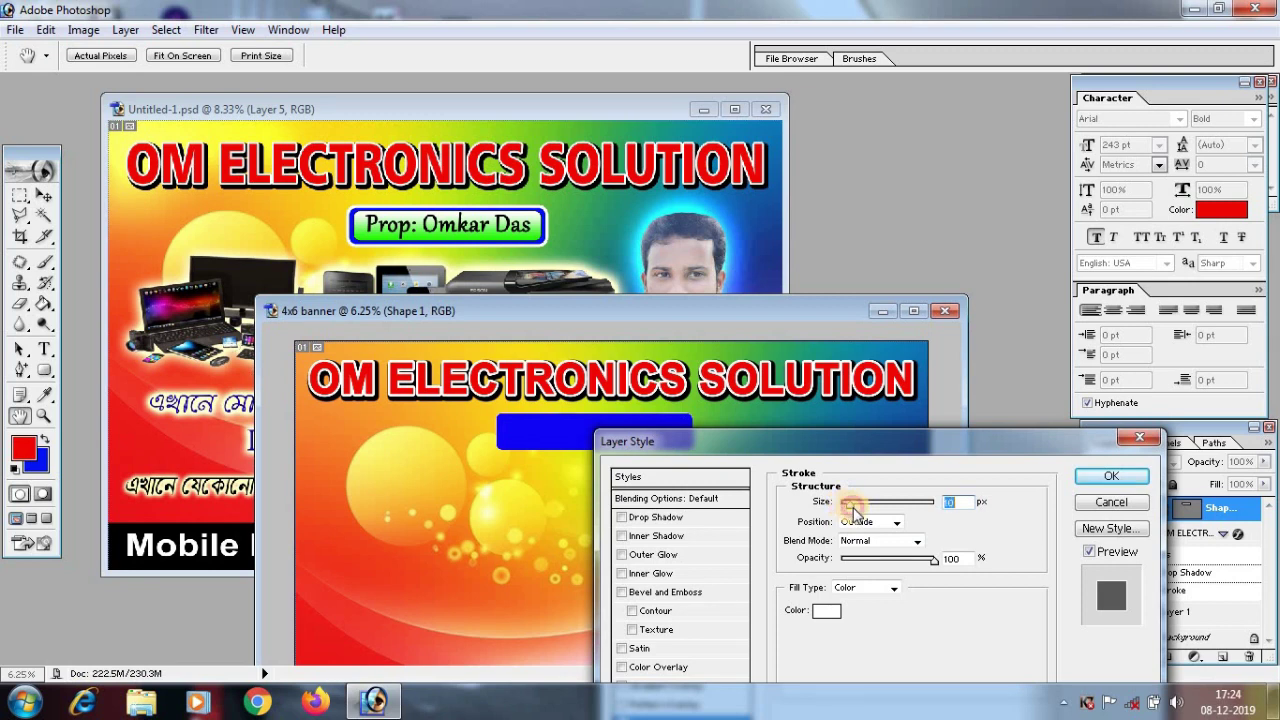
pyautogui.moveTo(845, 505); pyautogui.dragTo(869, 512)
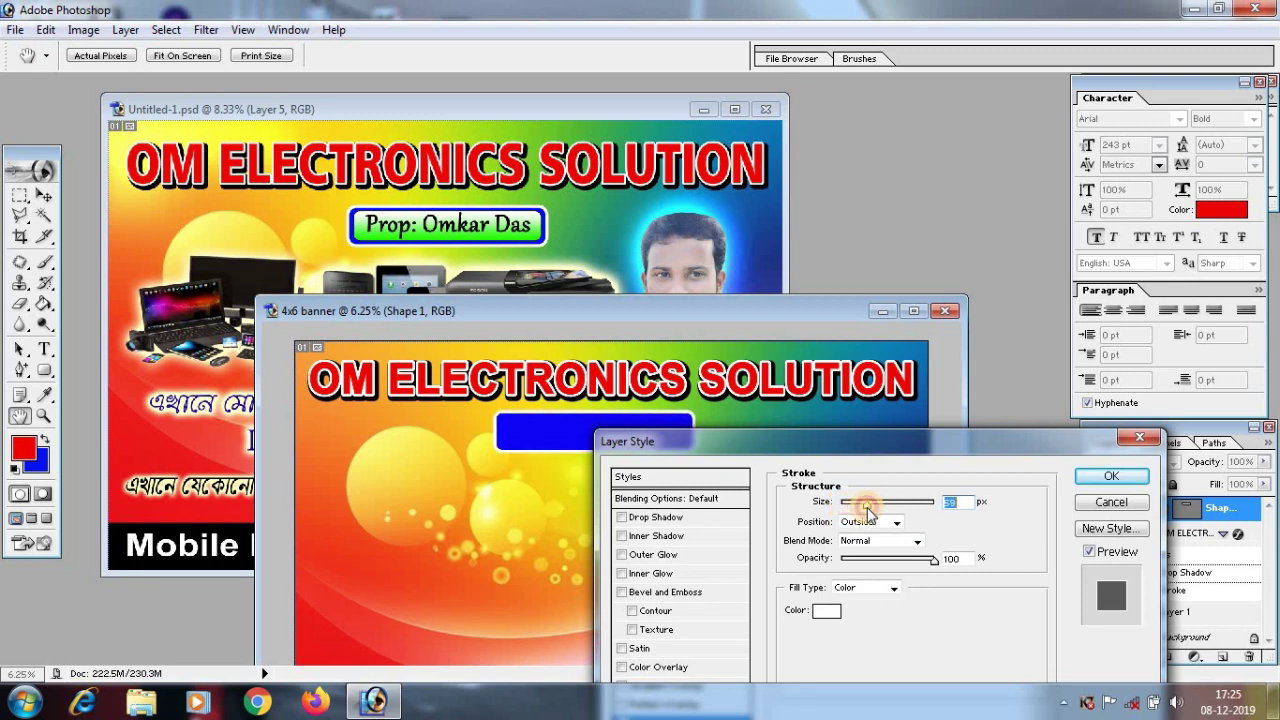
pyautogui.click(1111, 476)
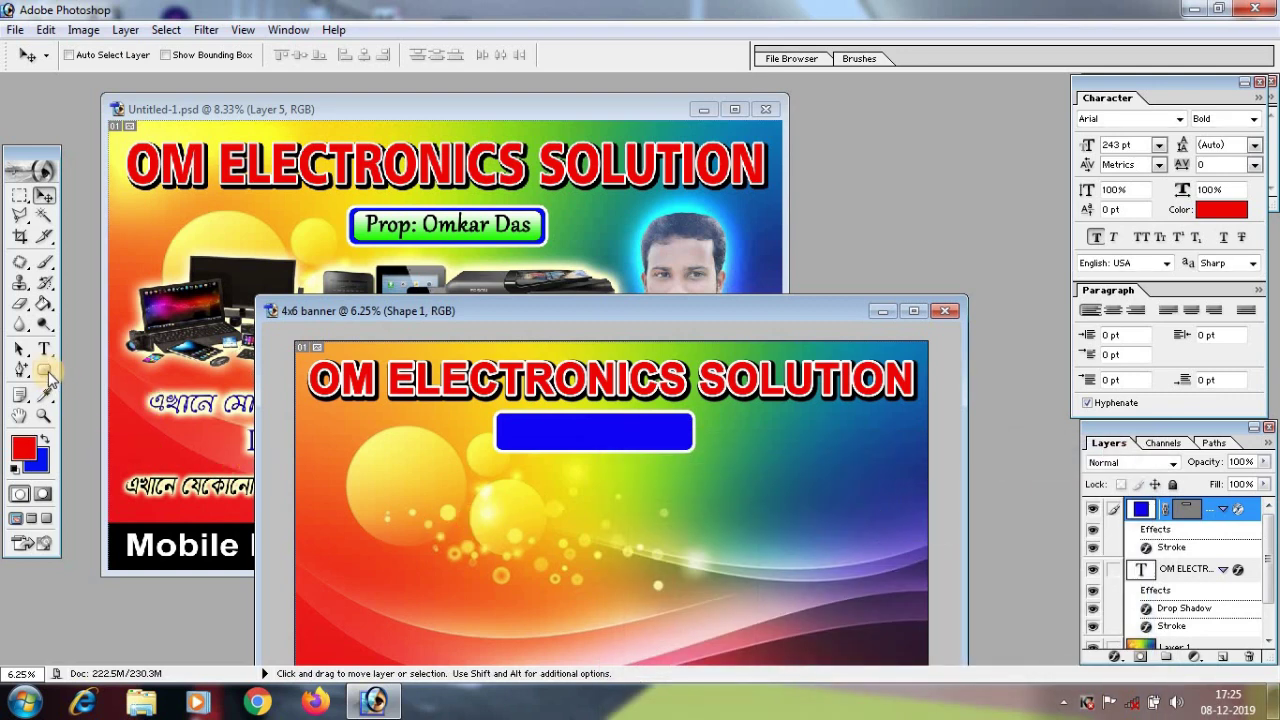
# Draw a red rounded rectangle (Shape 2) filling the inside of the blue-stroked box
pyautogui.click(45, 371)
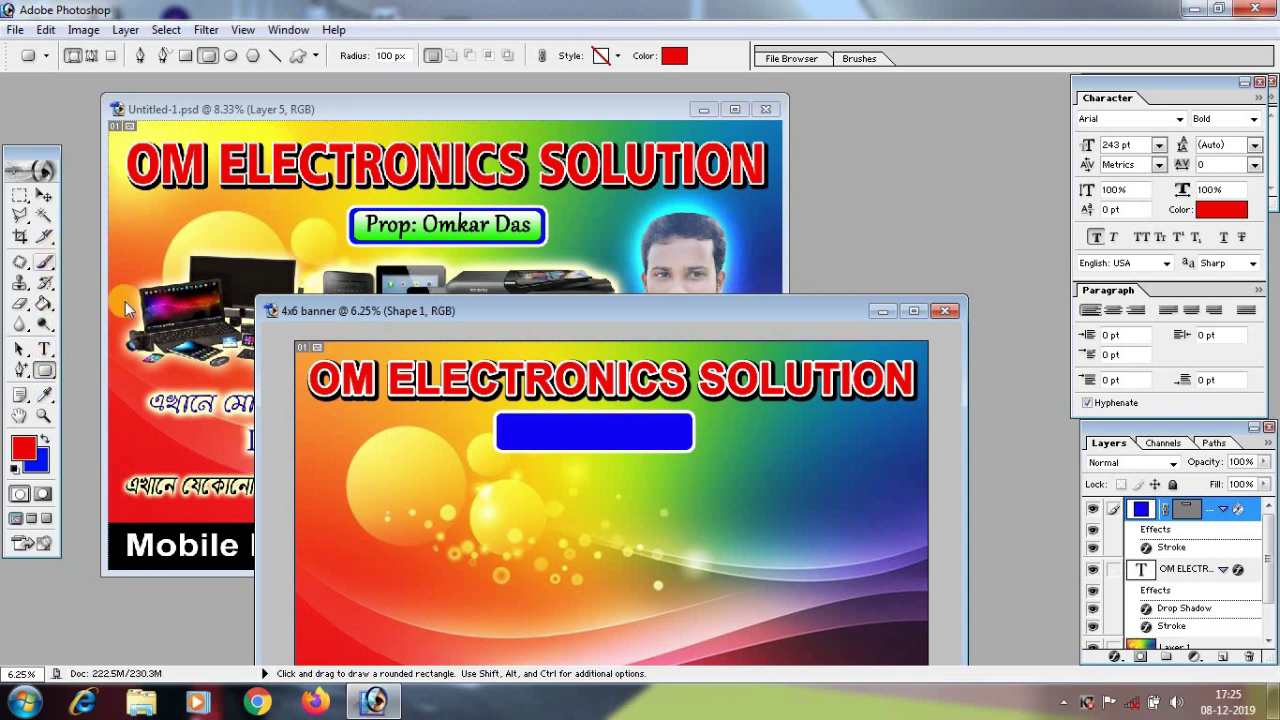
pyautogui.click(43, 195)
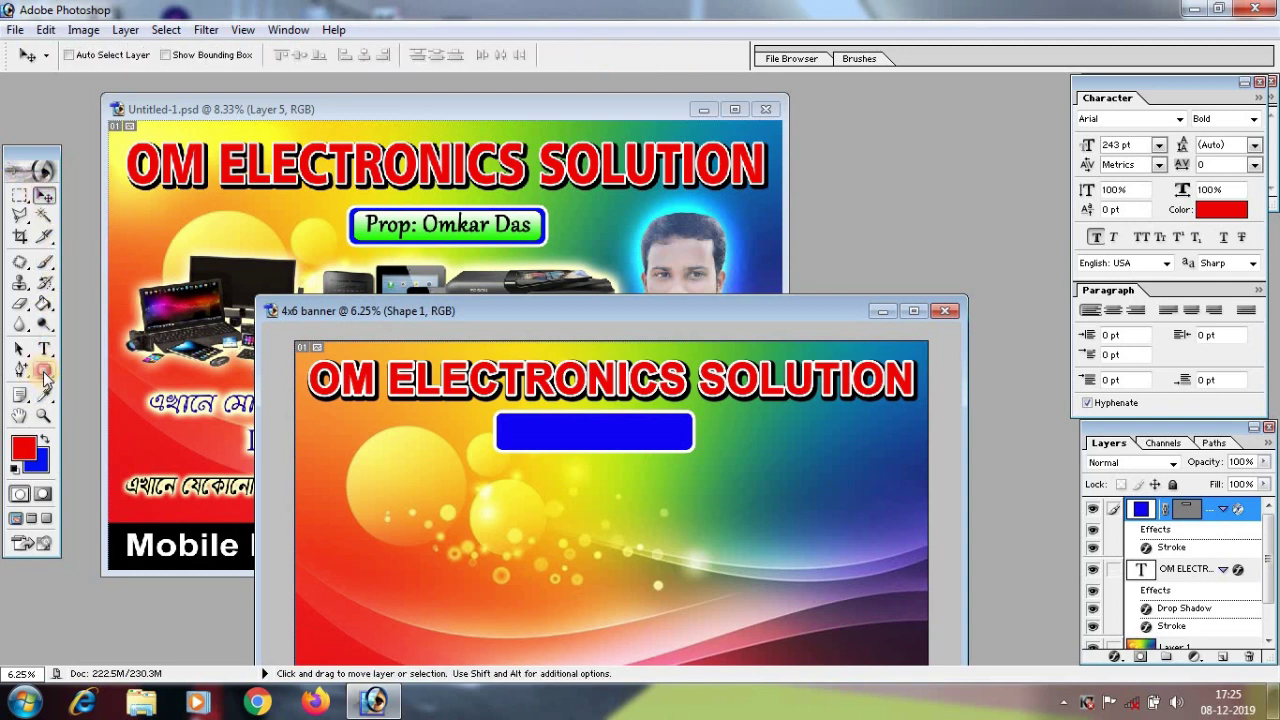
pyautogui.click(44, 372)
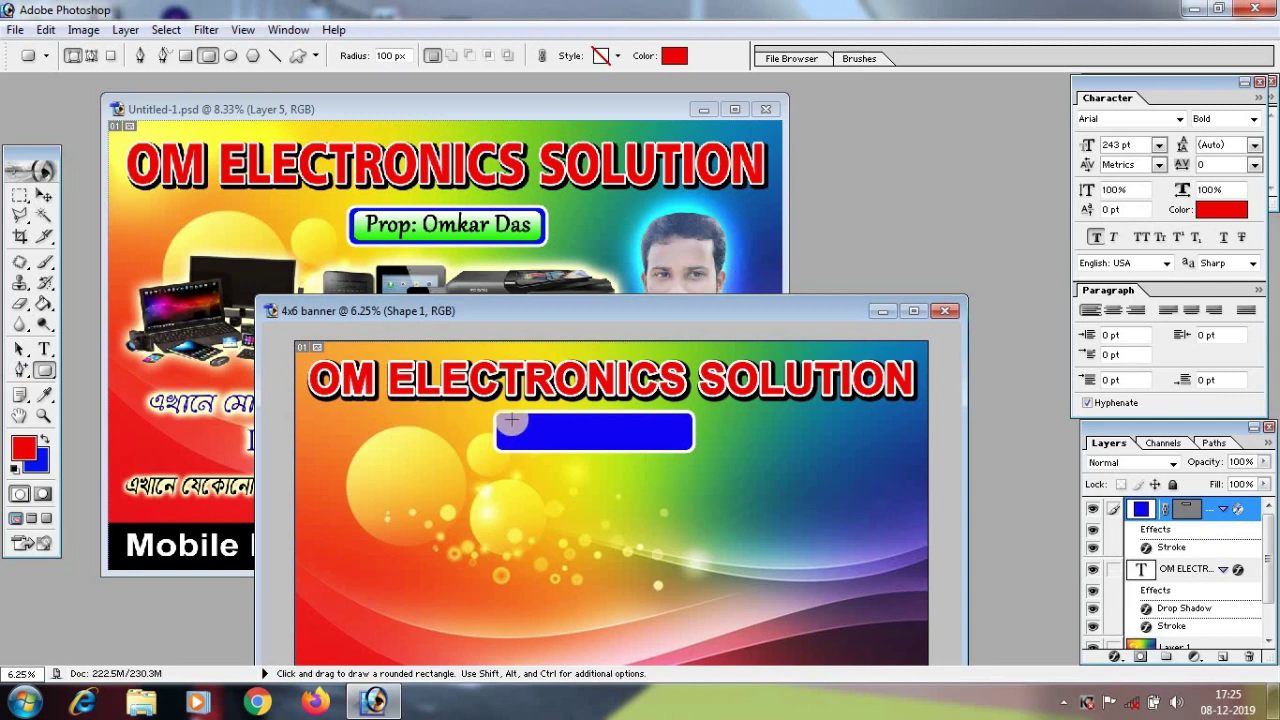
pyautogui.moveTo(502, 420); pyautogui.dragTo(678, 440)
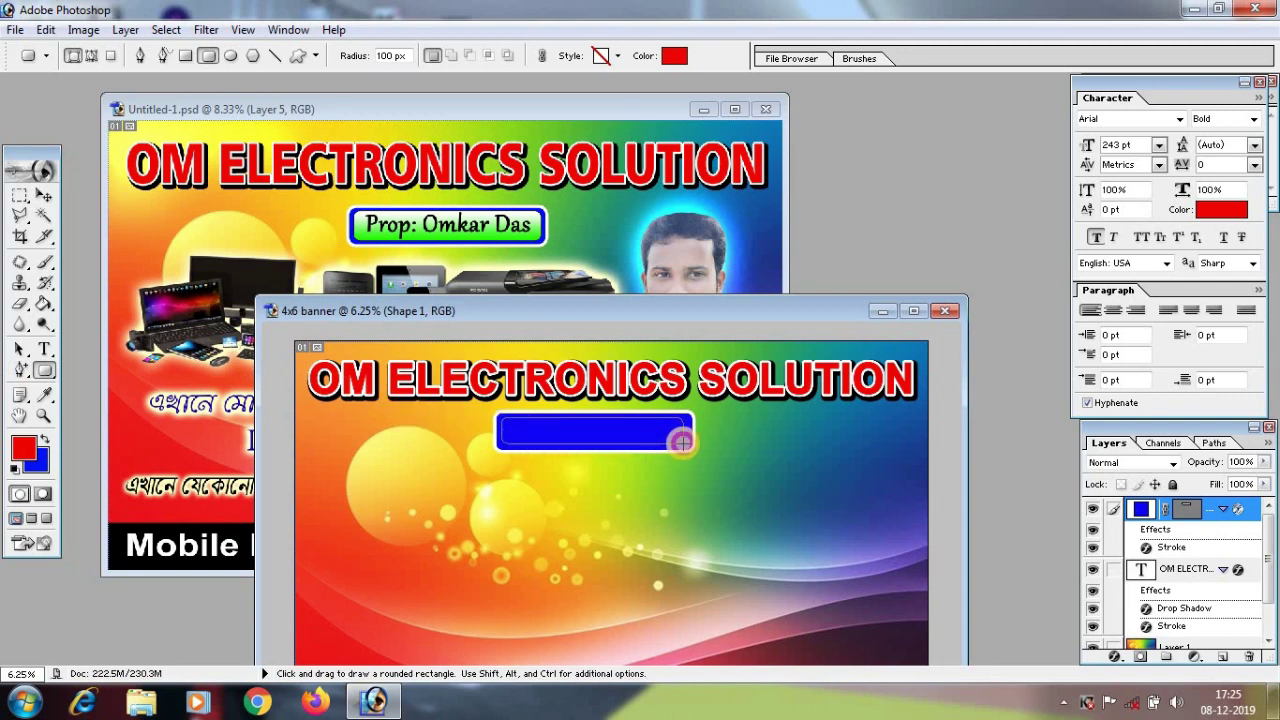
pyautogui.moveTo(678, 440); pyautogui.dragTo(686, 446)
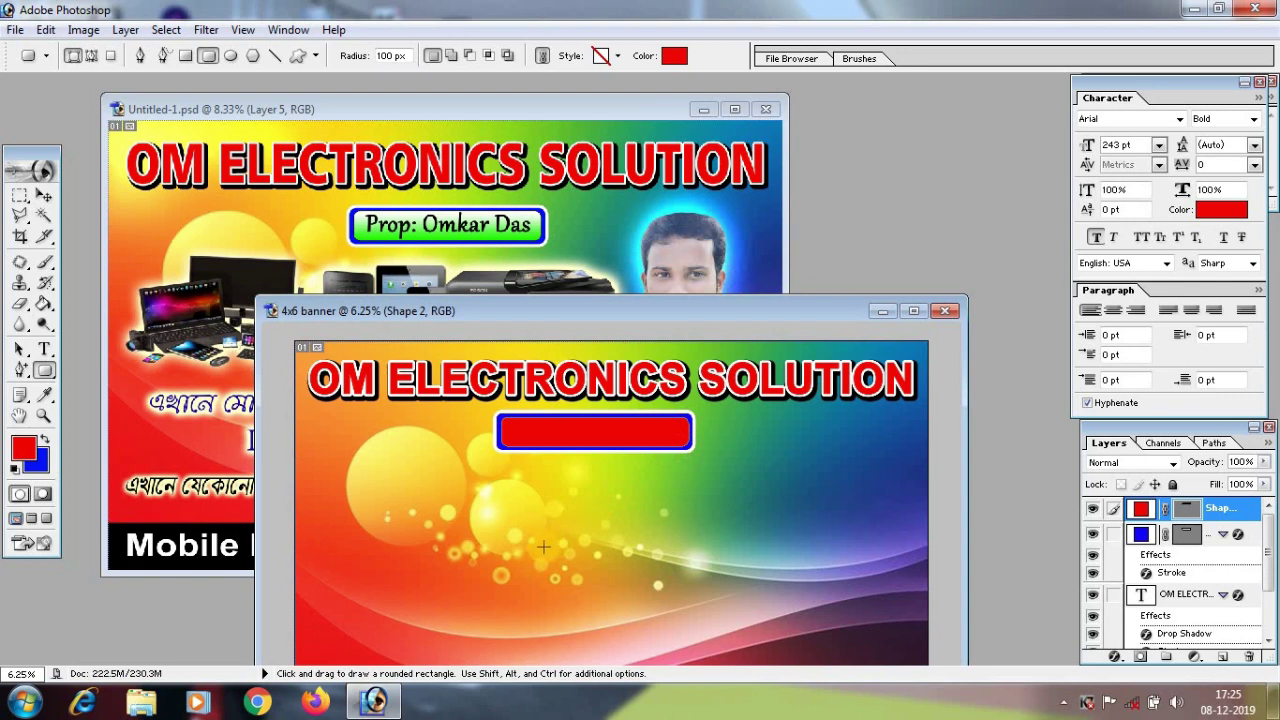
pyautogui.click(44, 197)
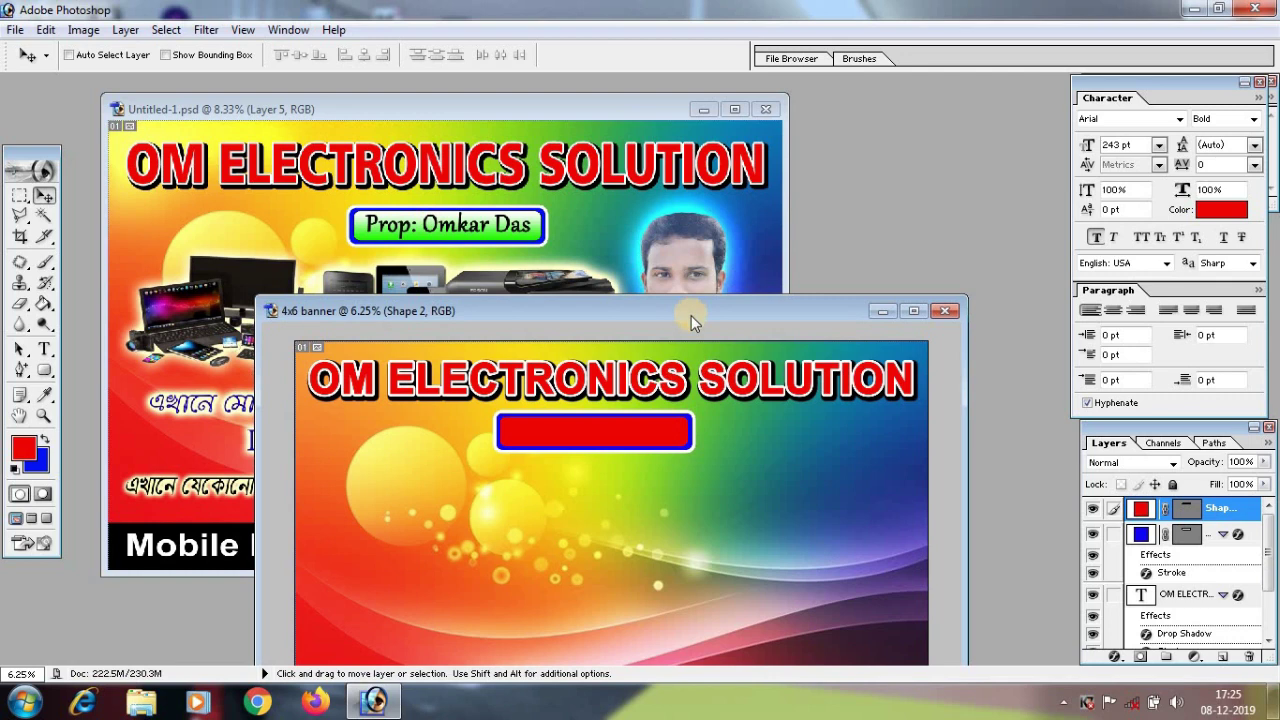
pyautogui.moveTo(691, 313); pyautogui.dragTo(721, 170)
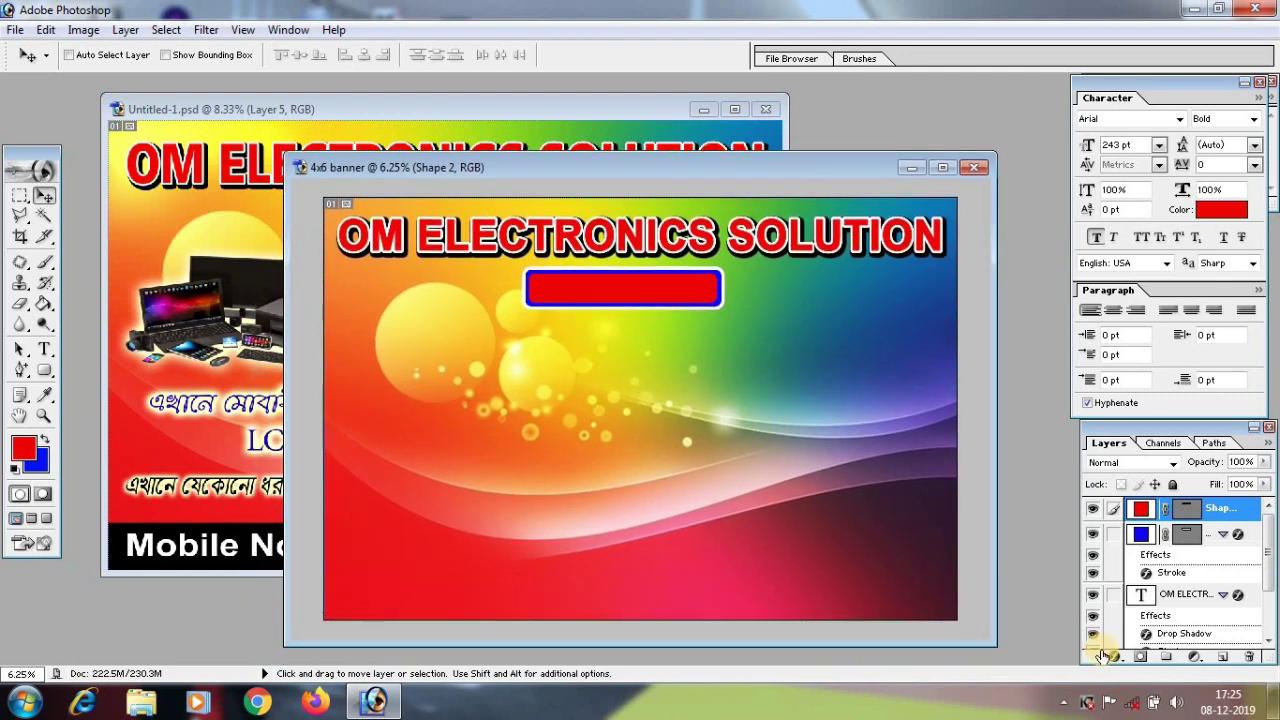
# Add a Gradient Overlay layer style to the red bar and edit its gradient
pyautogui.click(1116, 658)
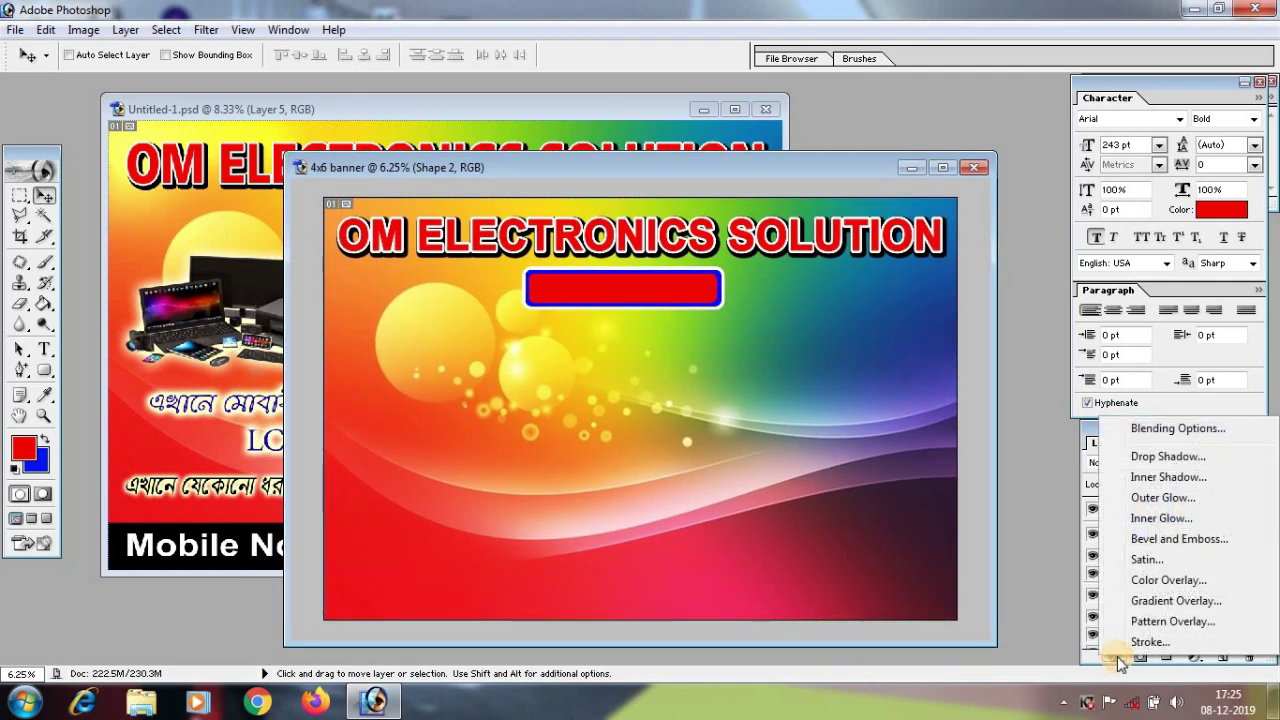
pyautogui.click(1155, 601)
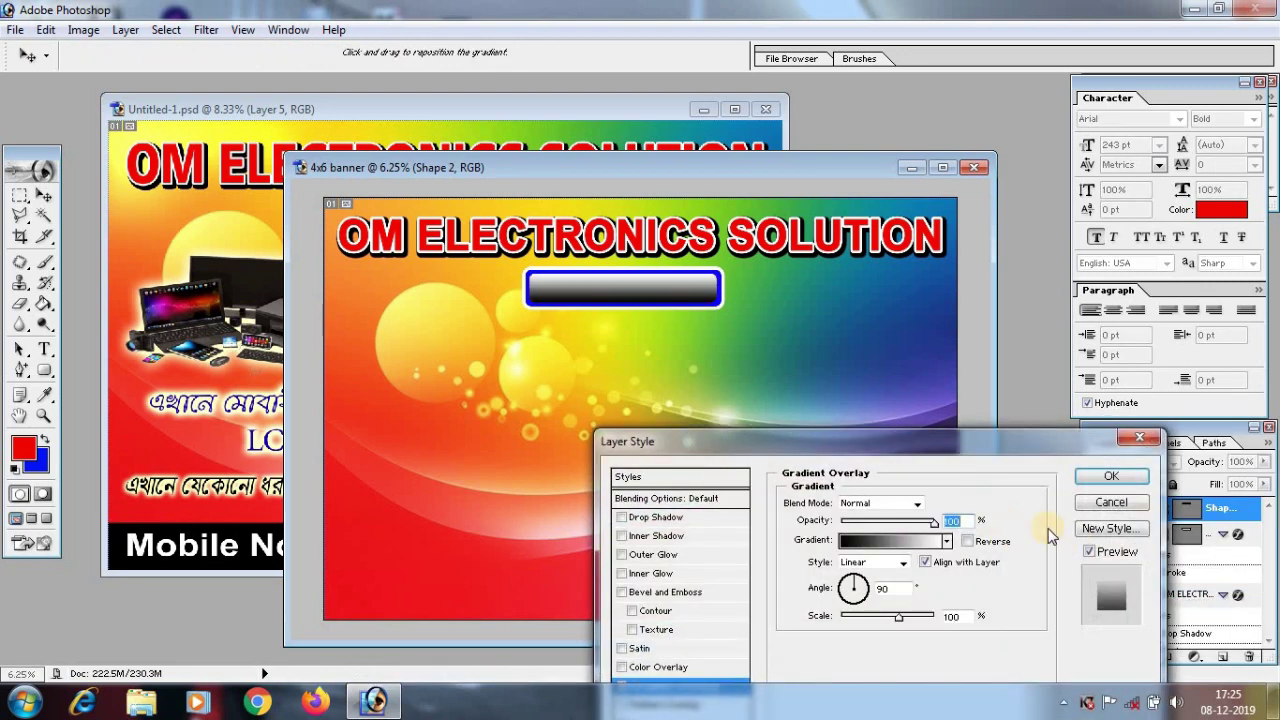
pyautogui.moveTo(895, 441); pyautogui.dragTo(843, 366)
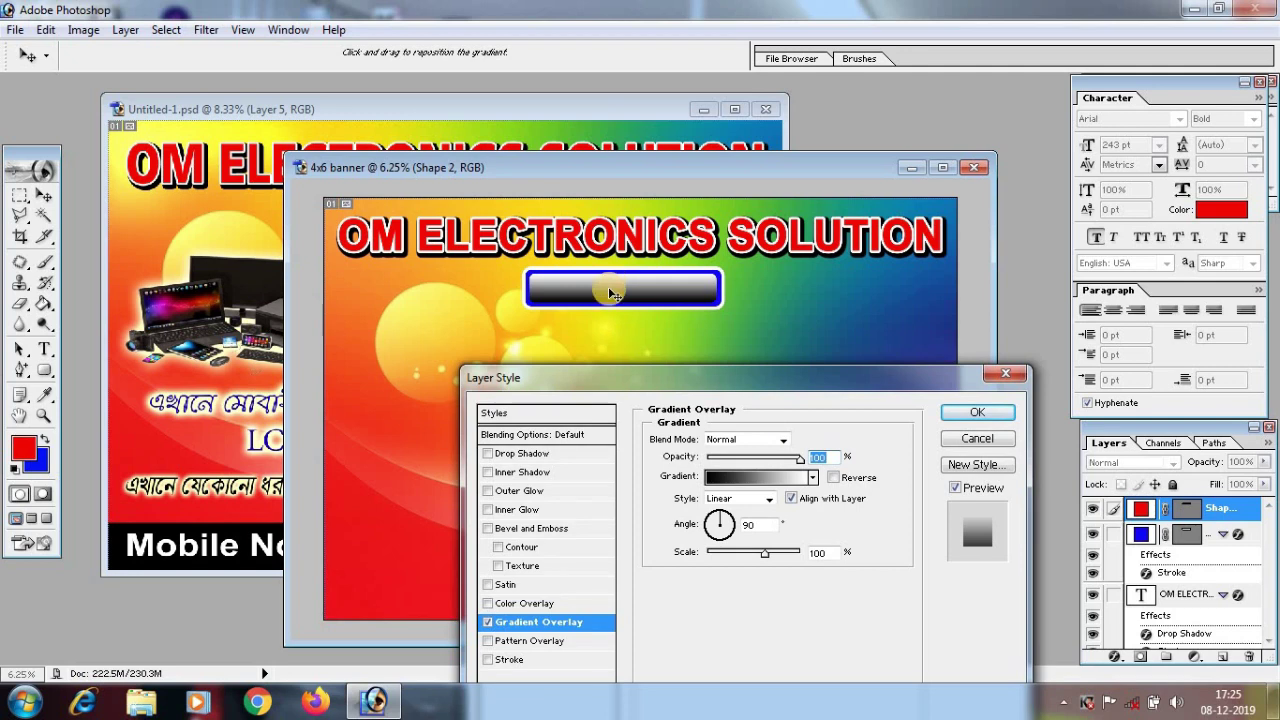
pyautogui.click(733, 478)
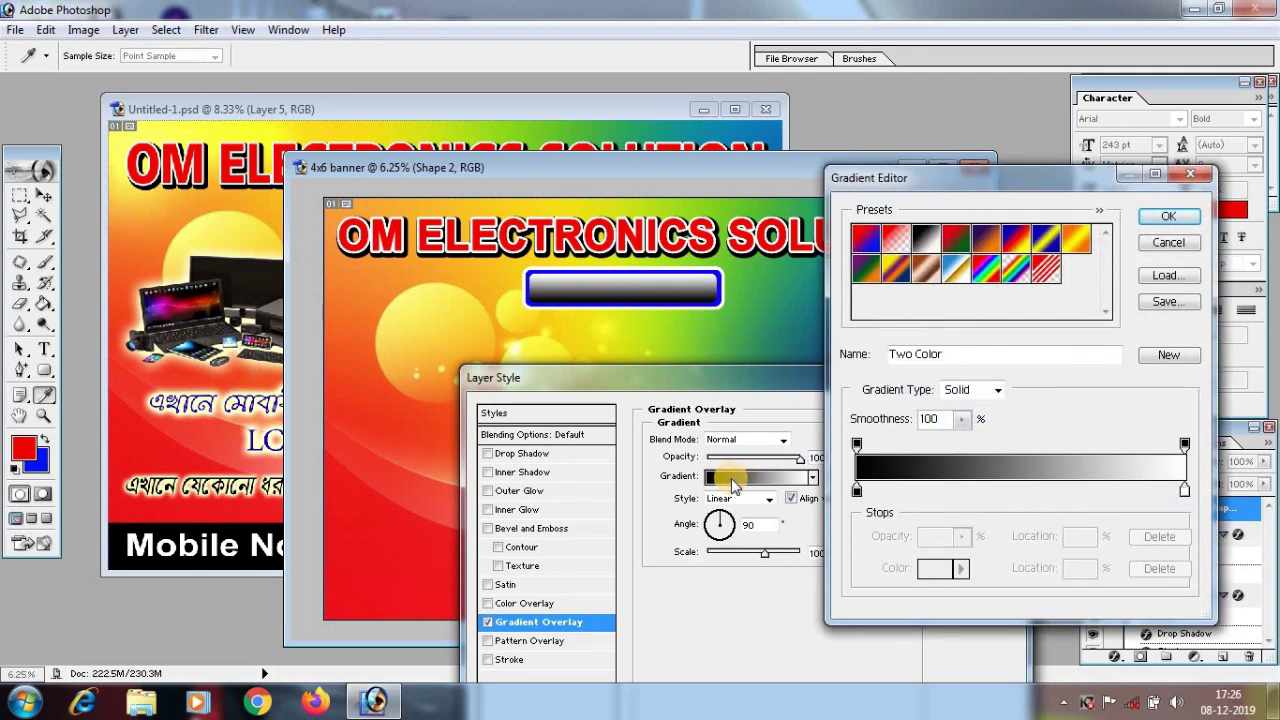
# Set the gradient's left stop to green 00FF12 and apply the overlay
pyautogui.click(857, 494)
pyautogui.doubleClick(855, 492)
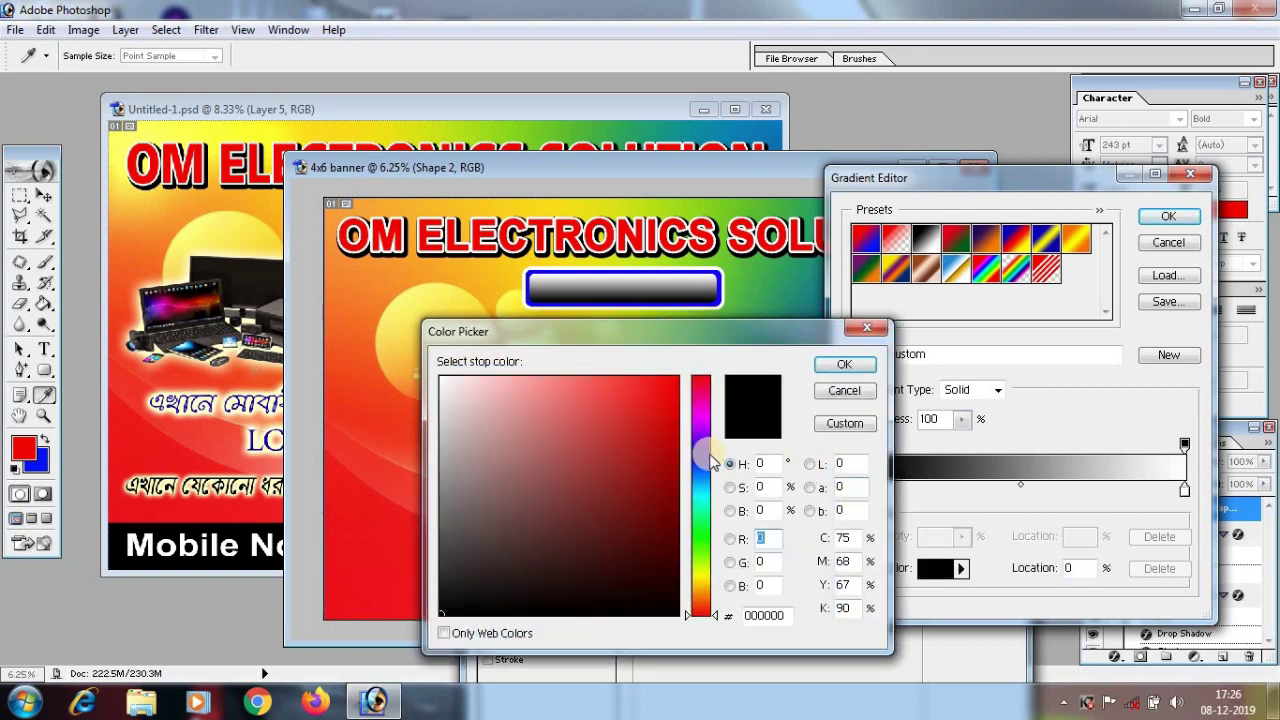
pyautogui.click(700, 533)
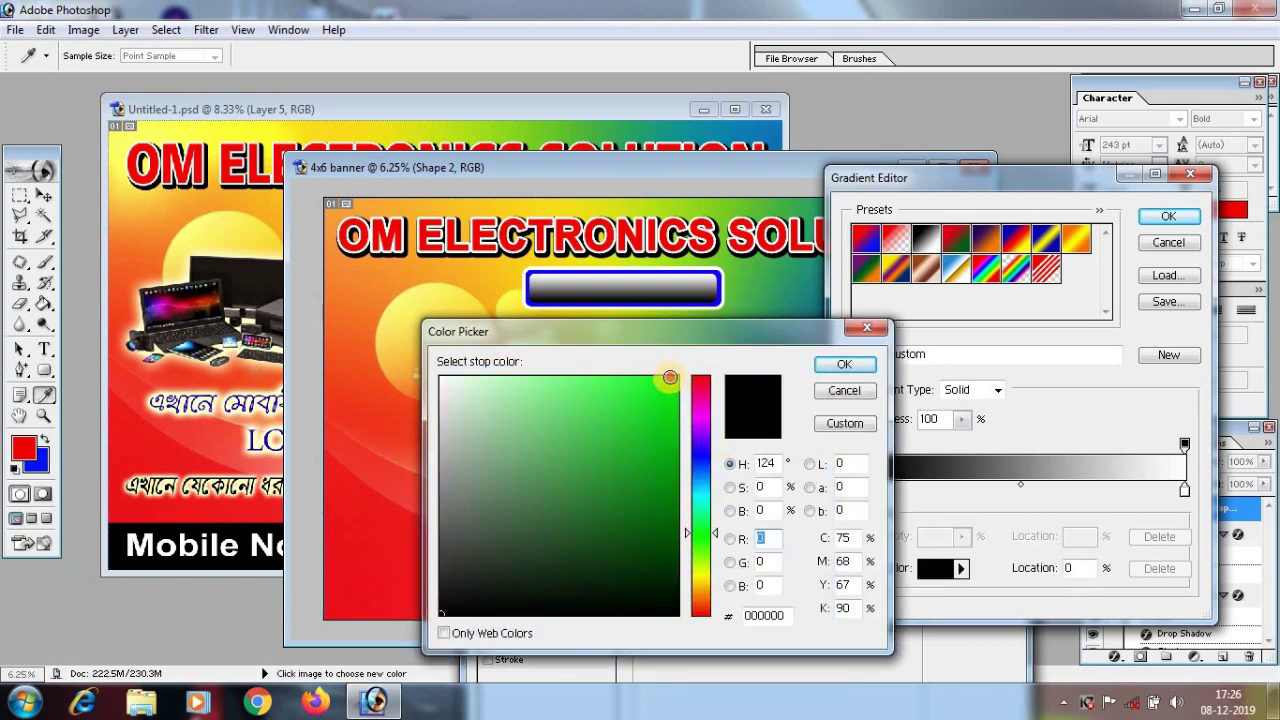
pyautogui.click(678, 377)
pyautogui.click(840, 367)
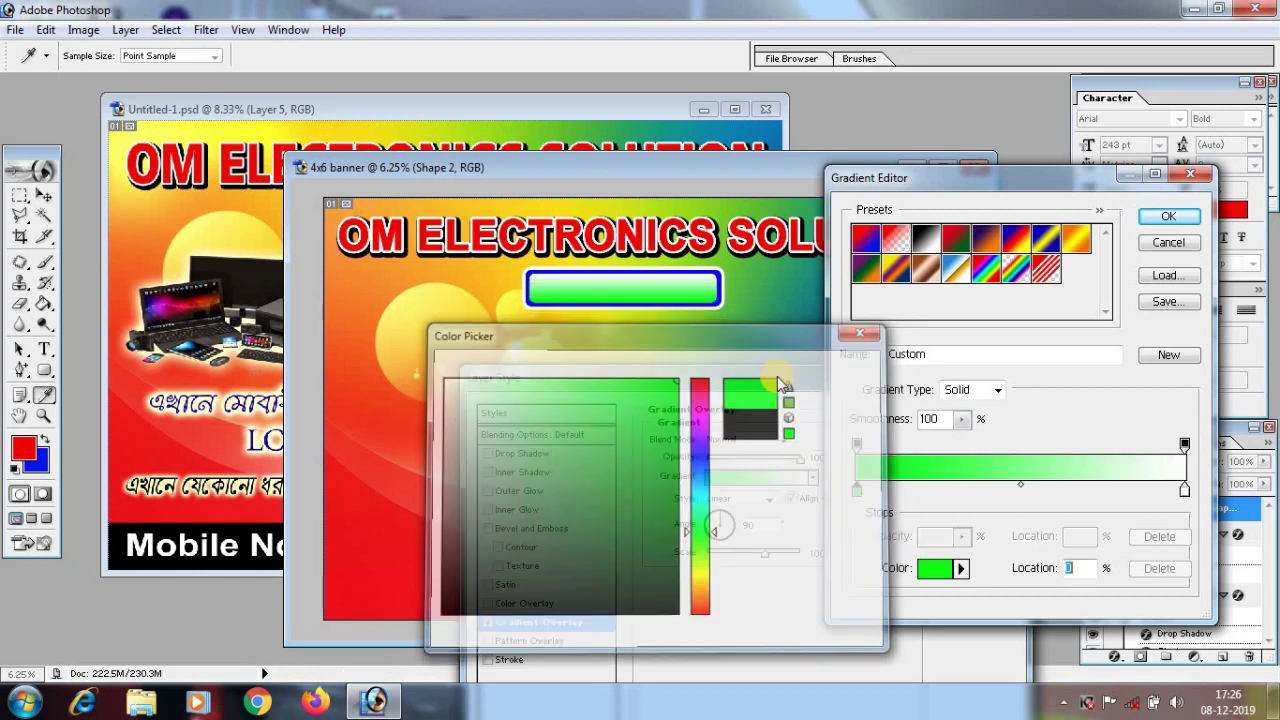
pyautogui.click(1168, 218)
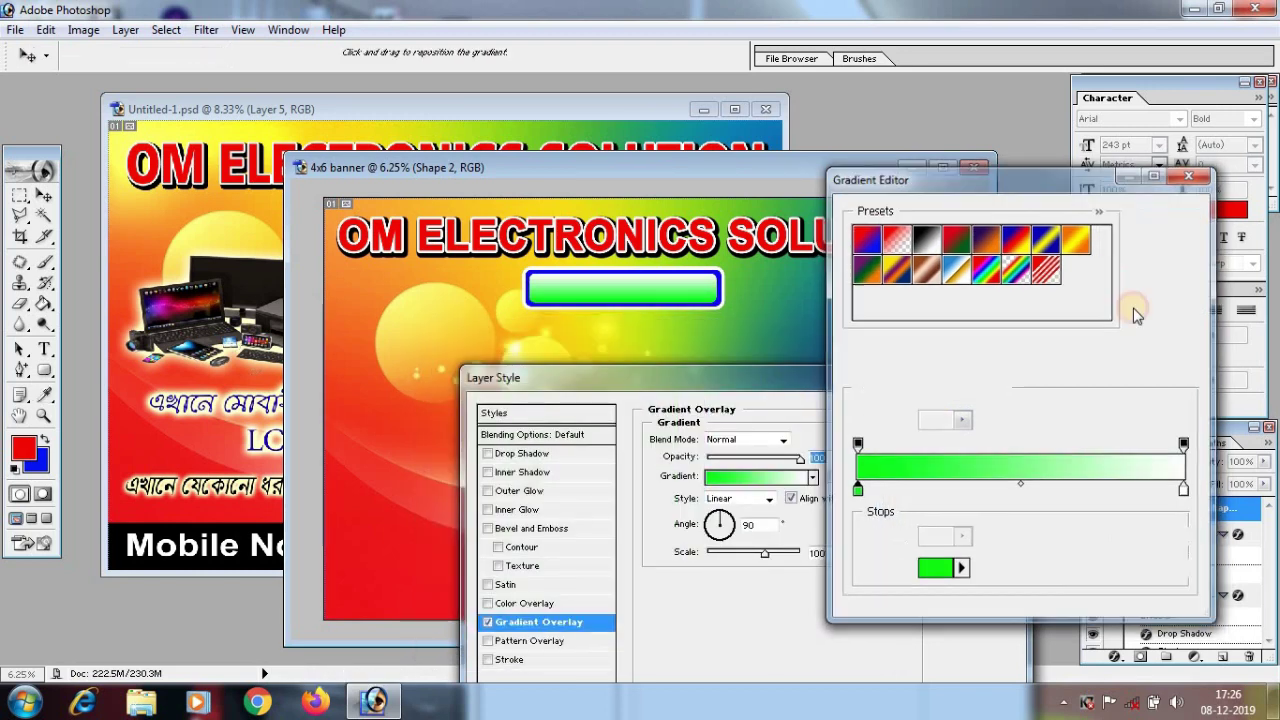
pyautogui.click(980, 410)
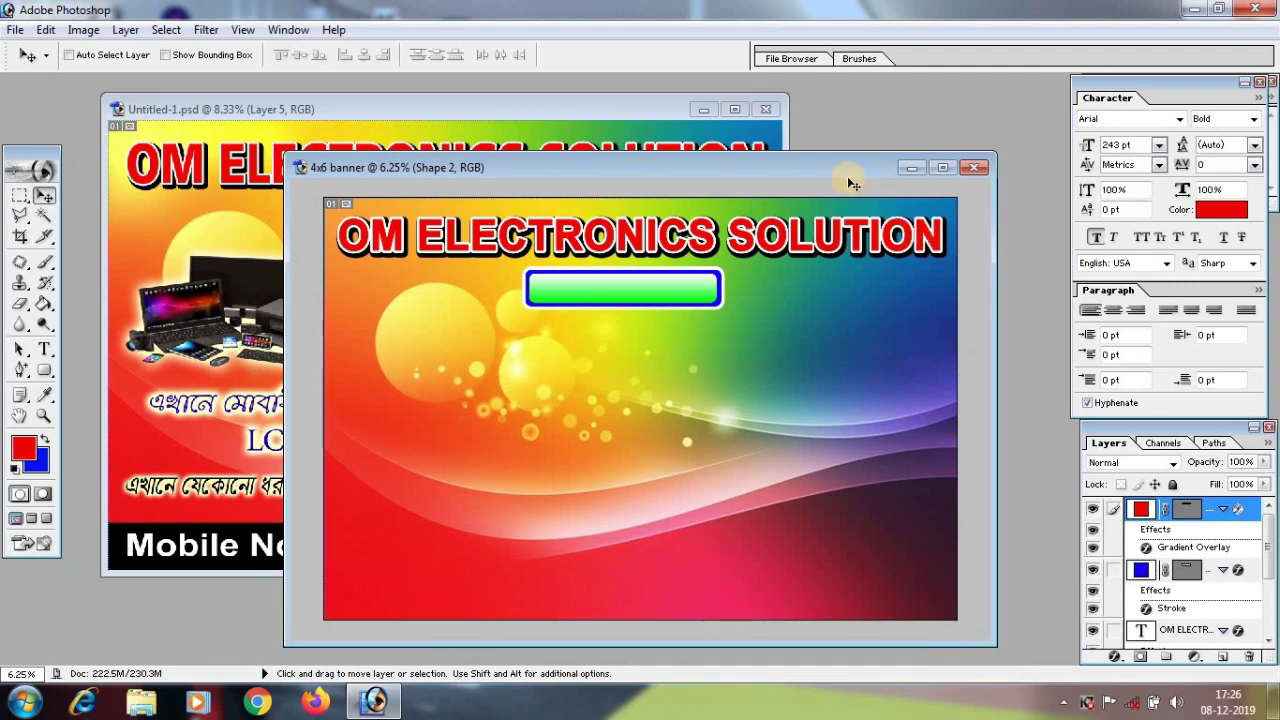
pyautogui.moveTo(847, 176); pyautogui.dragTo(835, 389)
pyautogui.moveTo(838, 326)
pyautogui.mouseDown()
pyautogui.moveTo(852, 146)
pyautogui.moveTo(846, 167)
pyautogui.mouseUp()
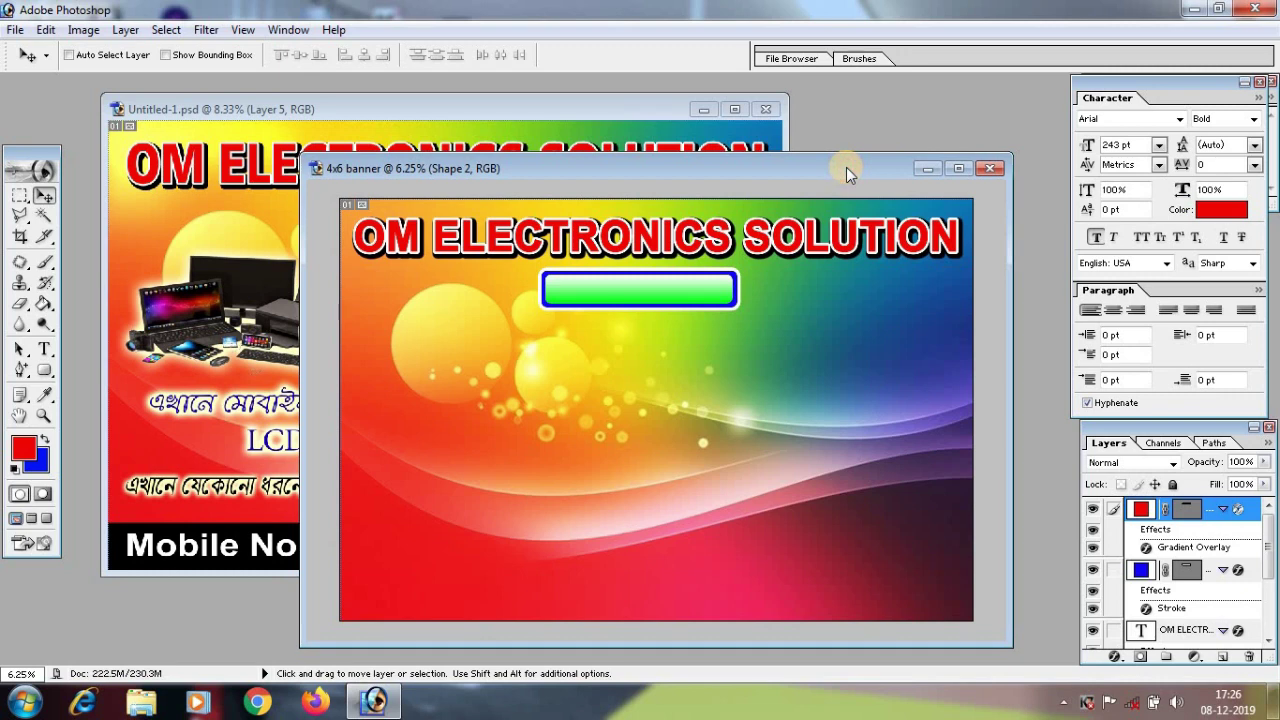
pyautogui.moveTo(846, 167)
pyautogui.mouseDown()
pyautogui.moveTo(807, 251)
pyautogui.moveTo(817, 255)
pyautogui.moveTo(850, 151)
pyautogui.mouseUp()
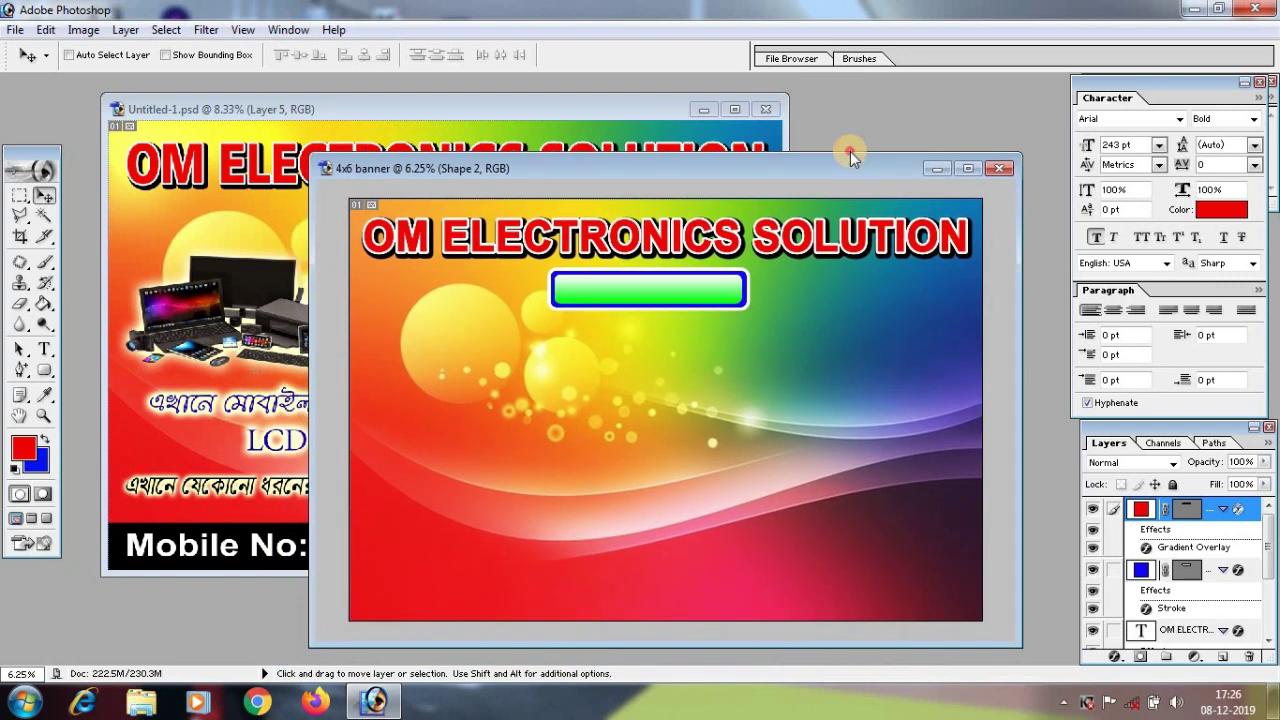
# Type a text line reading 'Prop.' plus the proprietor's name below the bar, then select it
pyautogui.click(43, 350)
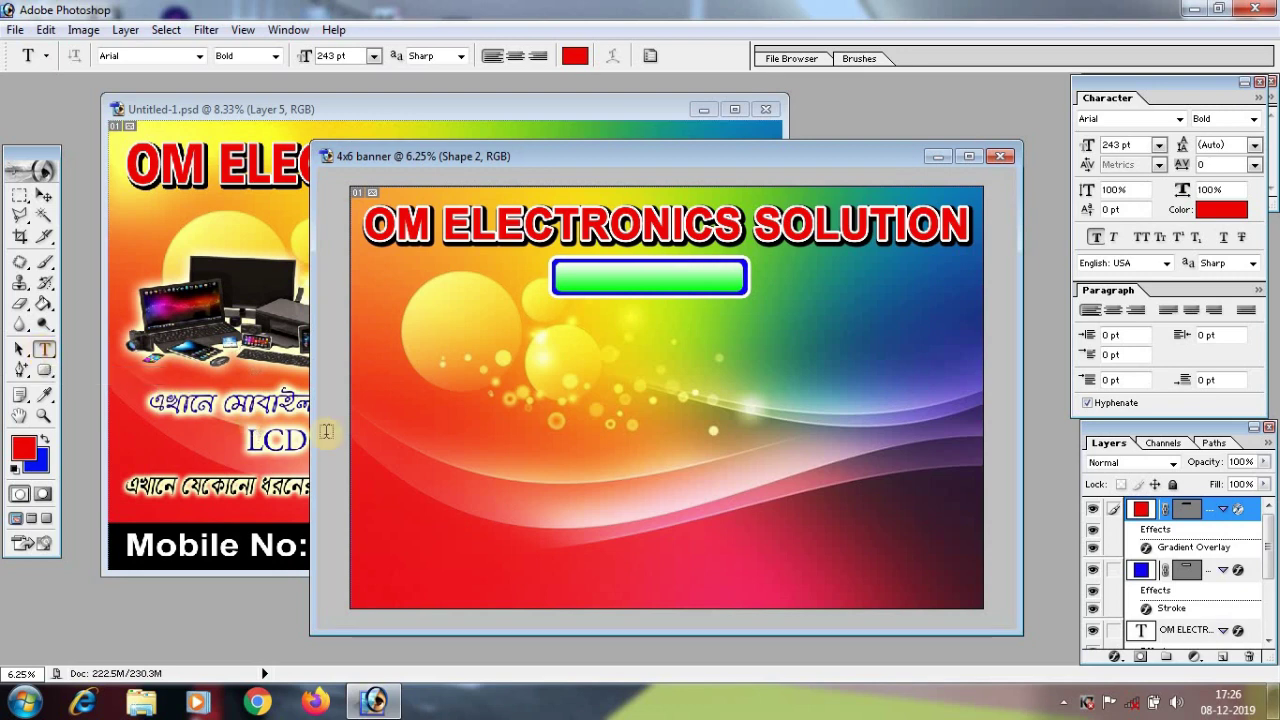
pyautogui.click(448, 434)
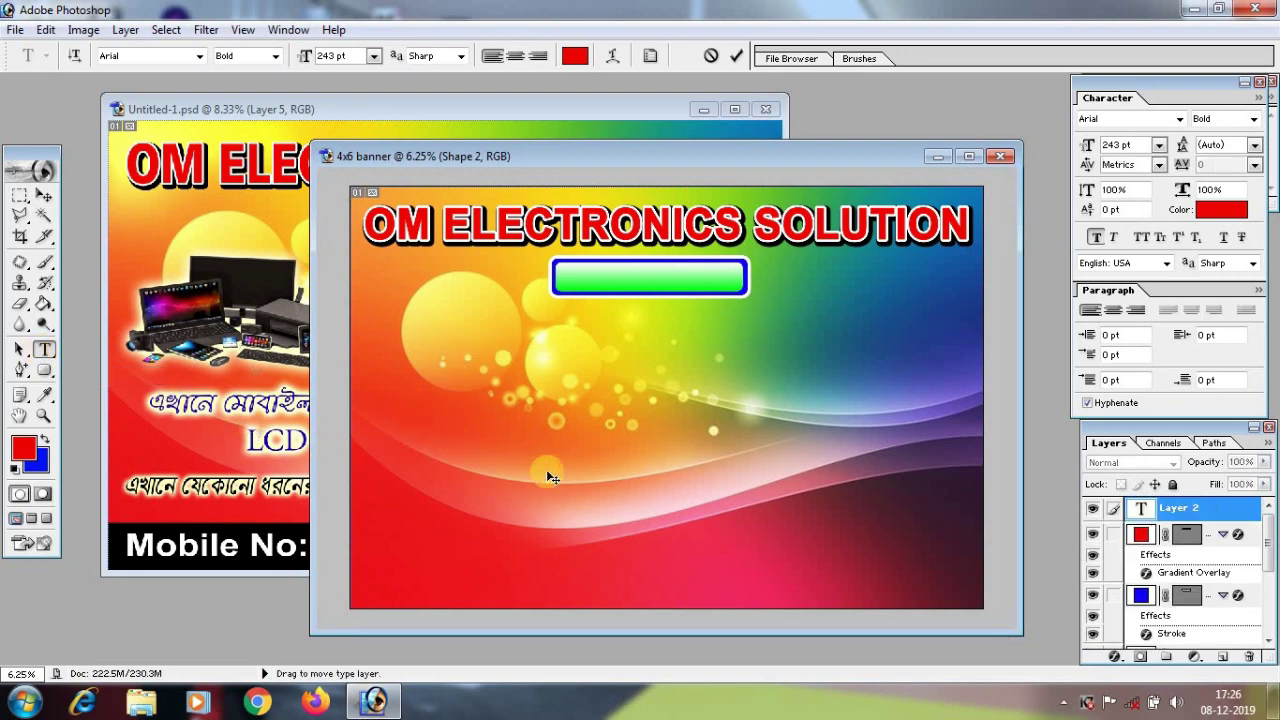
pyautogui.write('p')
pyautogui.press('BackSpace')
pyautogui.write('P')
pyautogui.write('rop.')
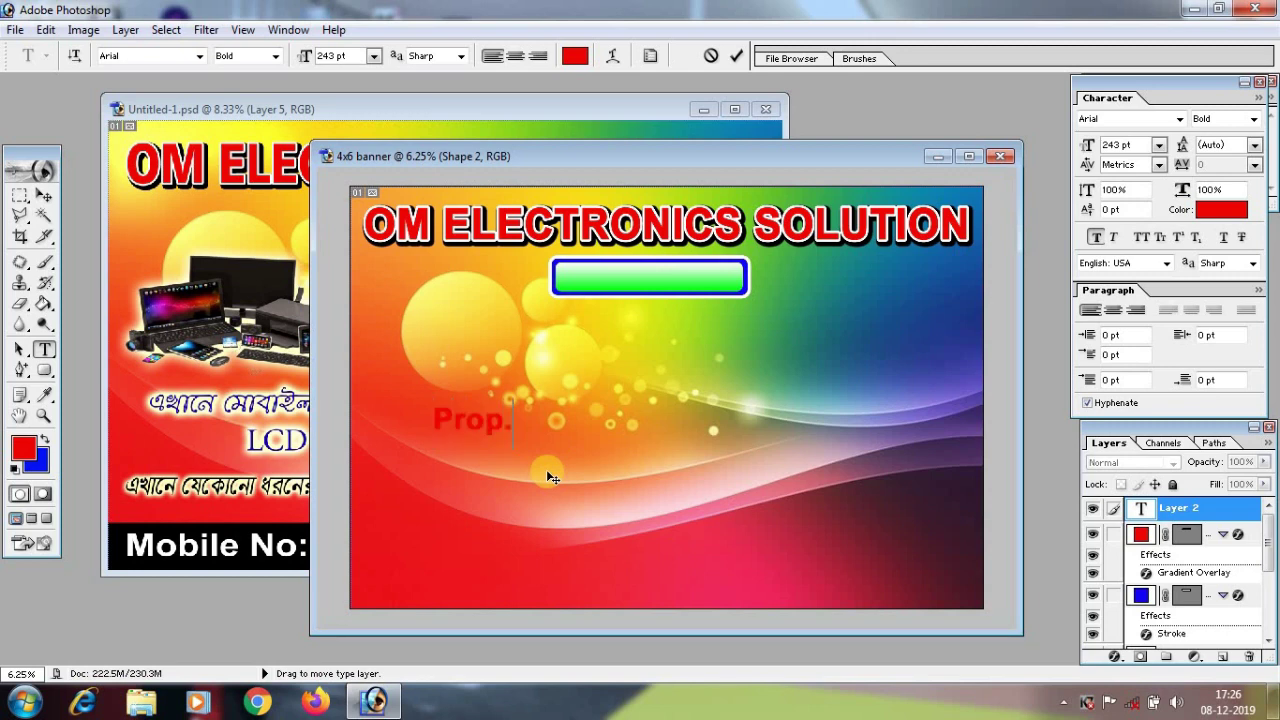
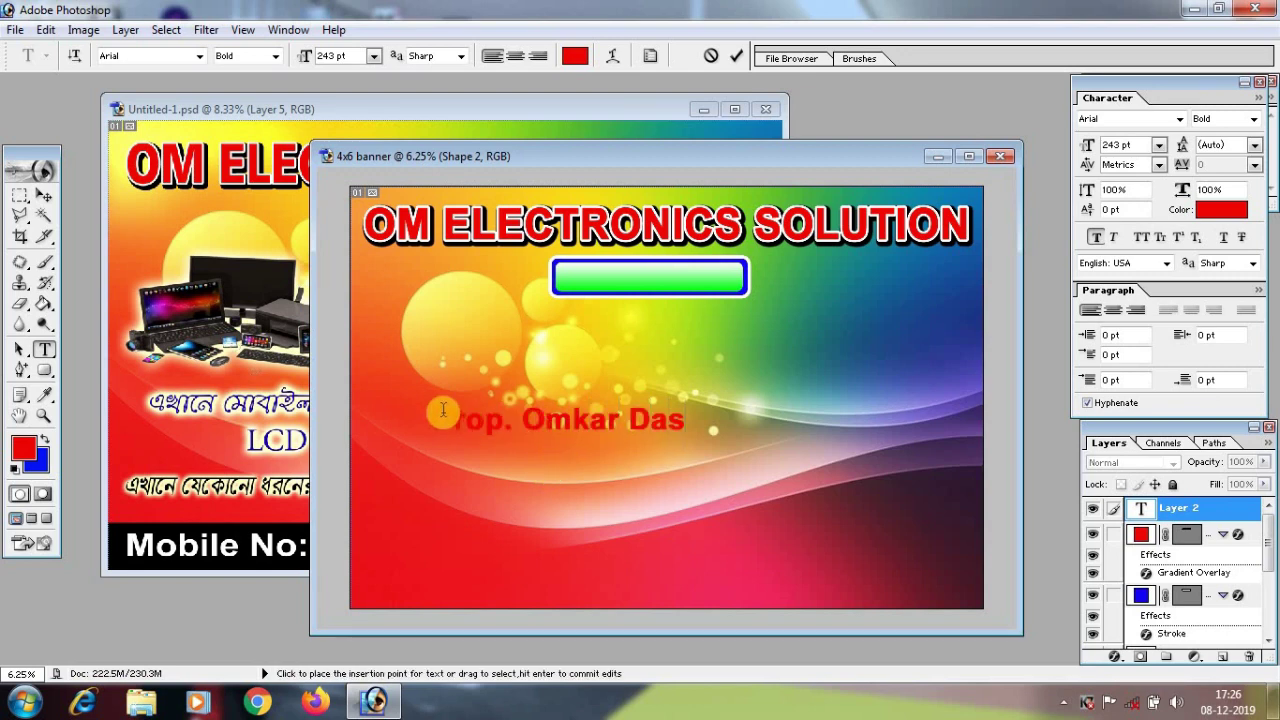
pyautogui.moveTo(428, 418); pyautogui.dragTo(828, 410)
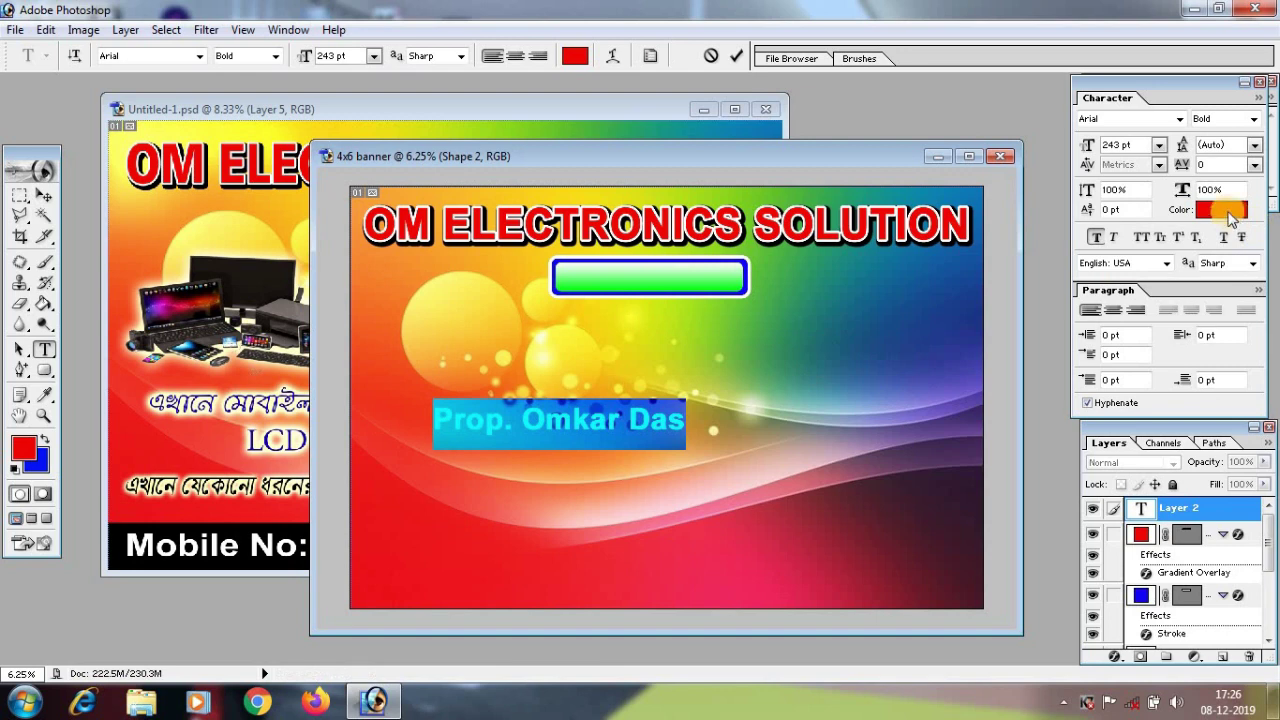
# Turn off Faux Bold and set the name line's font to Bodoni MT
pyautogui.click(1096, 238)
pyautogui.click(1096, 238)
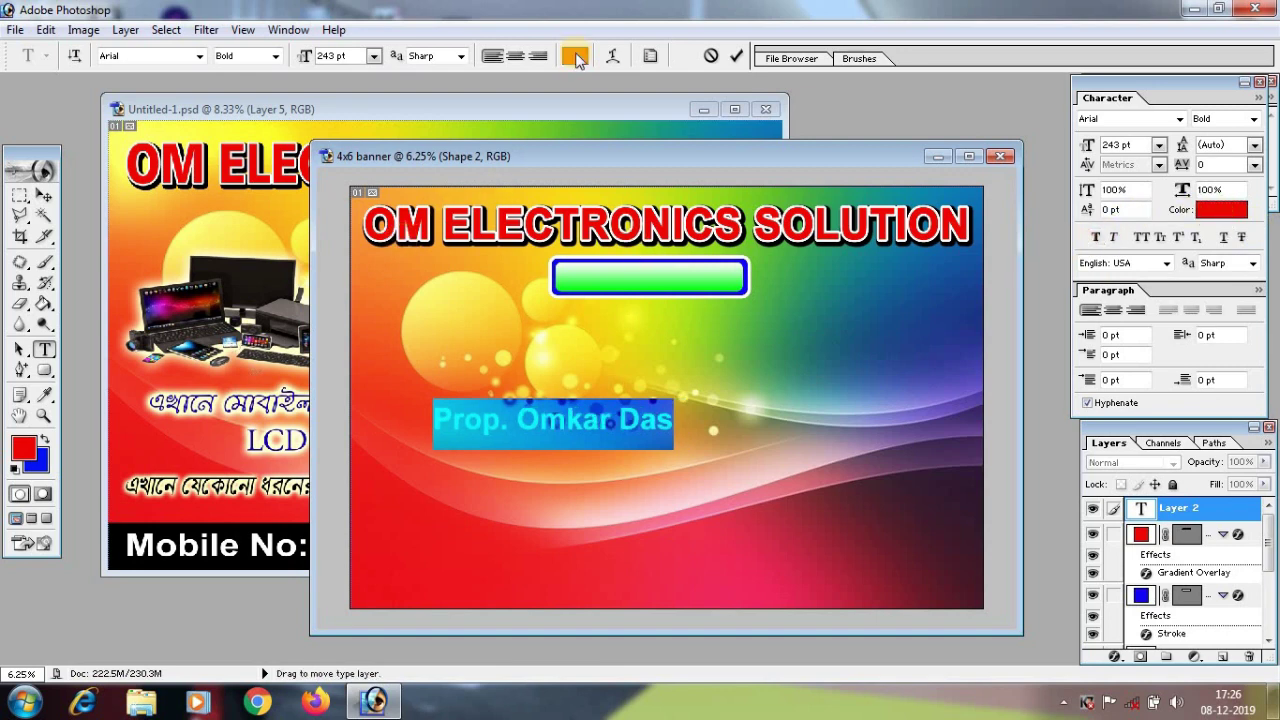
pyautogui.click(198, 56)
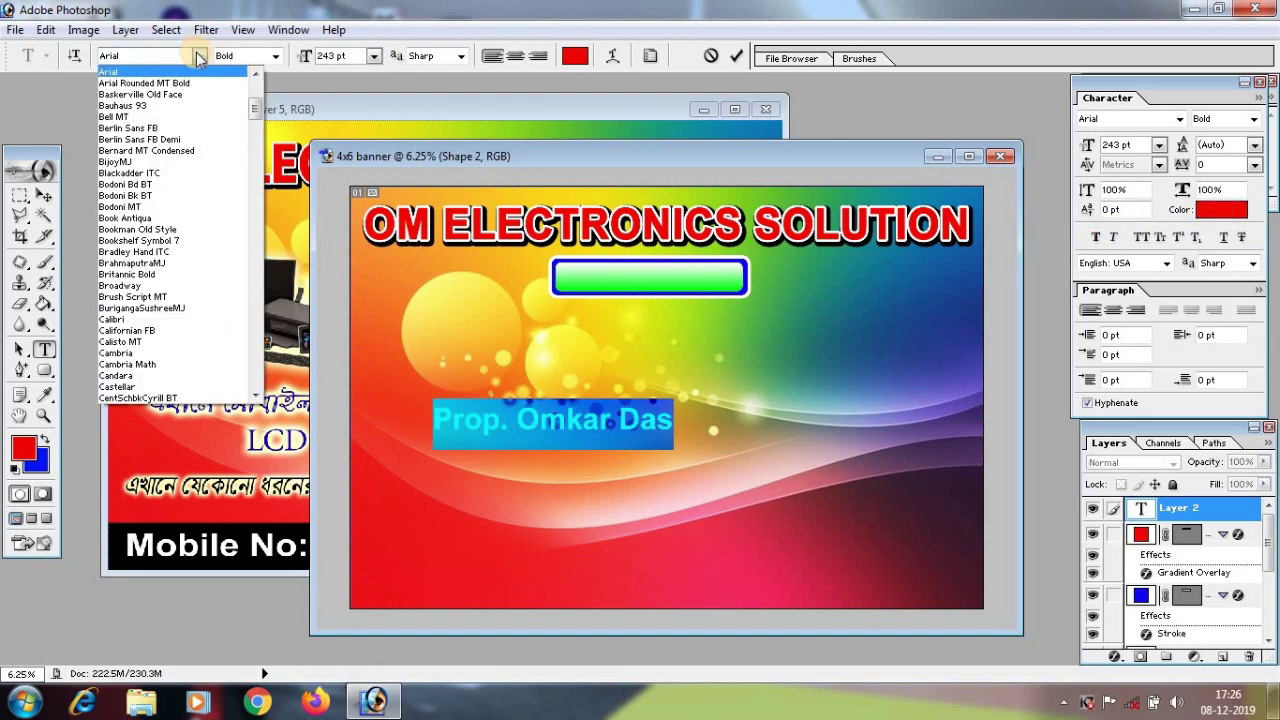
pyautogui.click(112, 56)
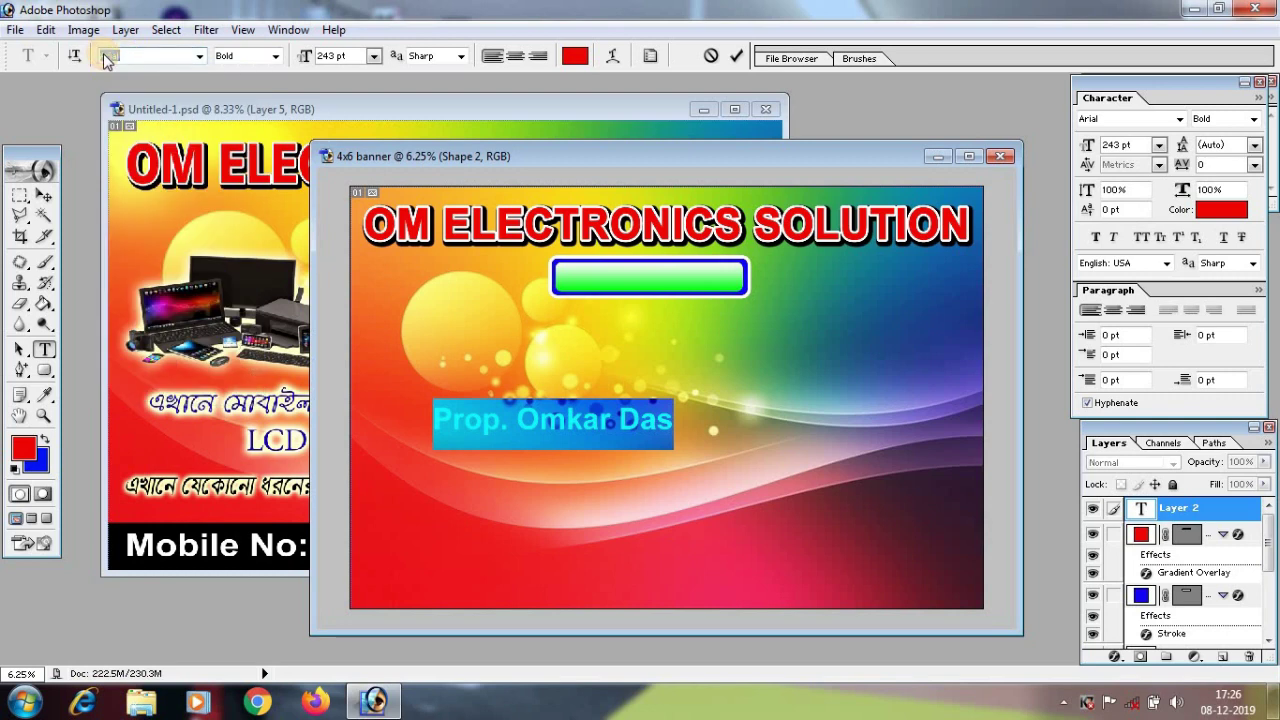
pyautogui.write('b')
pyautogui.press('Down')
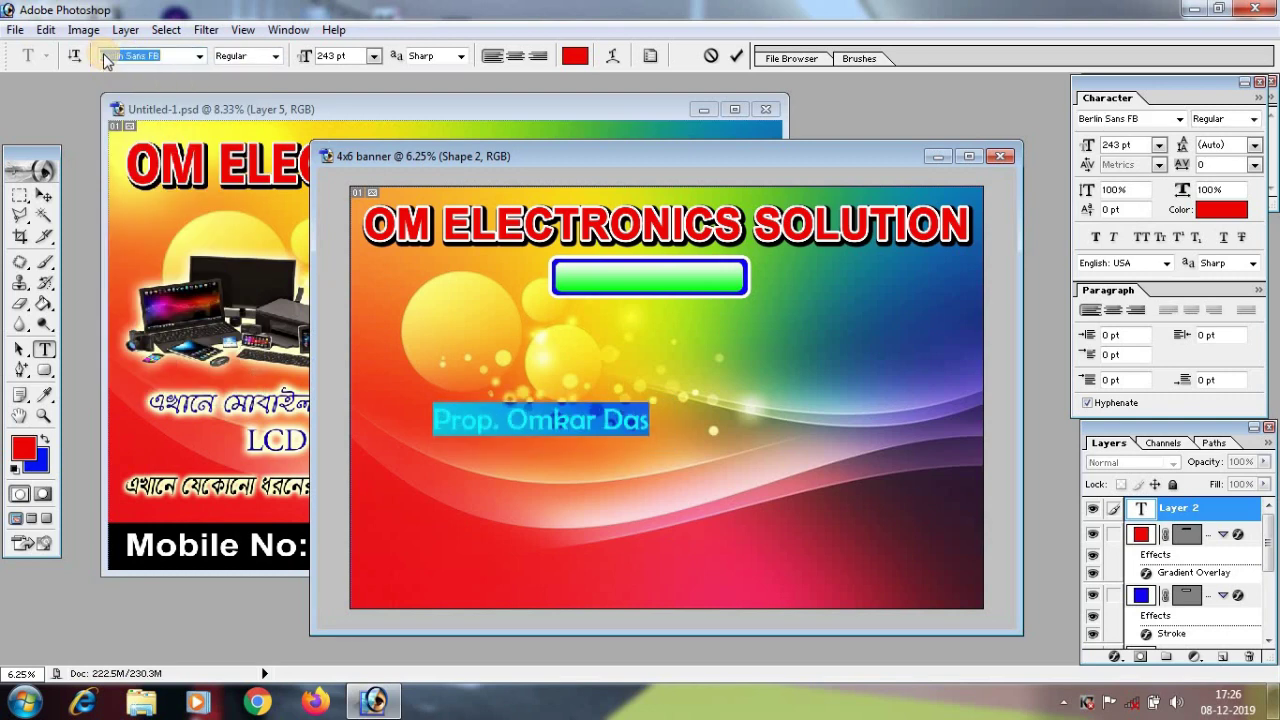
pyautogui.press('Down')
pyautogui.press('Down')
pyautogui.press('Down')
pyautogui.press('Down')
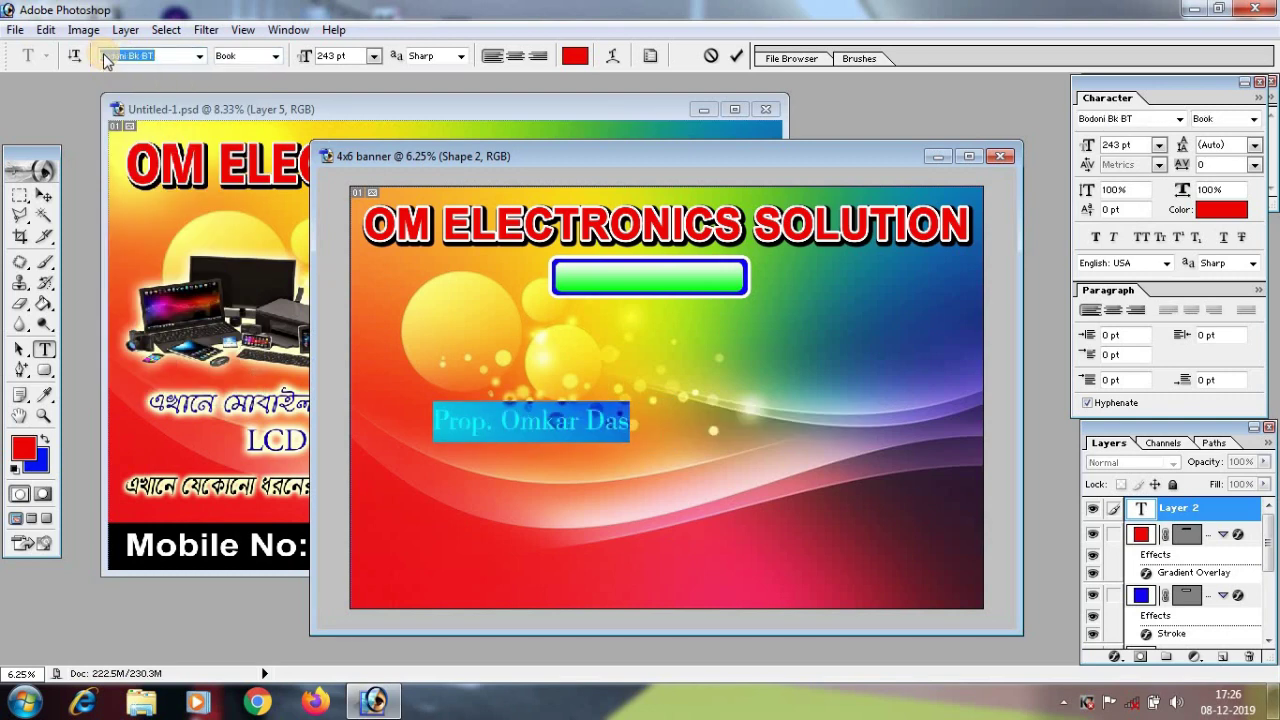
pyautogui.press('Down')
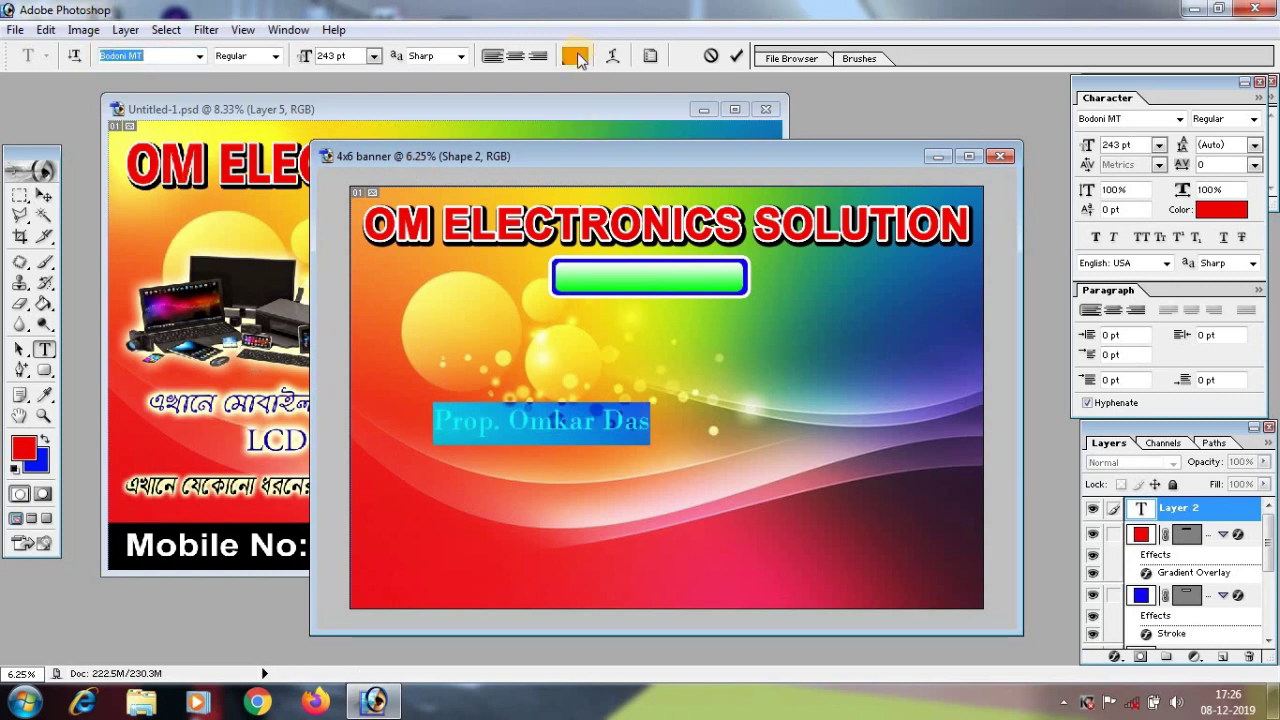
# Make the name text black and commit it as its own layer
pyautogui.click(576, 57)
pyautogui.click(677, 613)
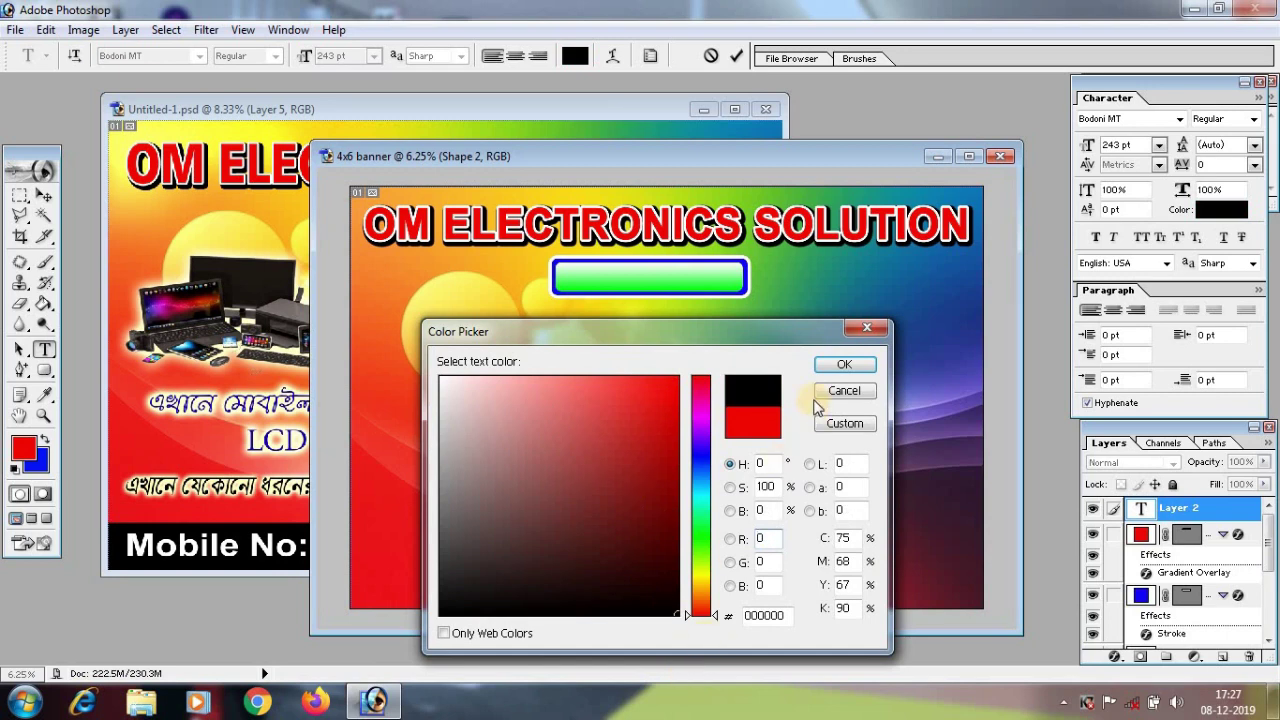
pyautogui.click(836, 369)
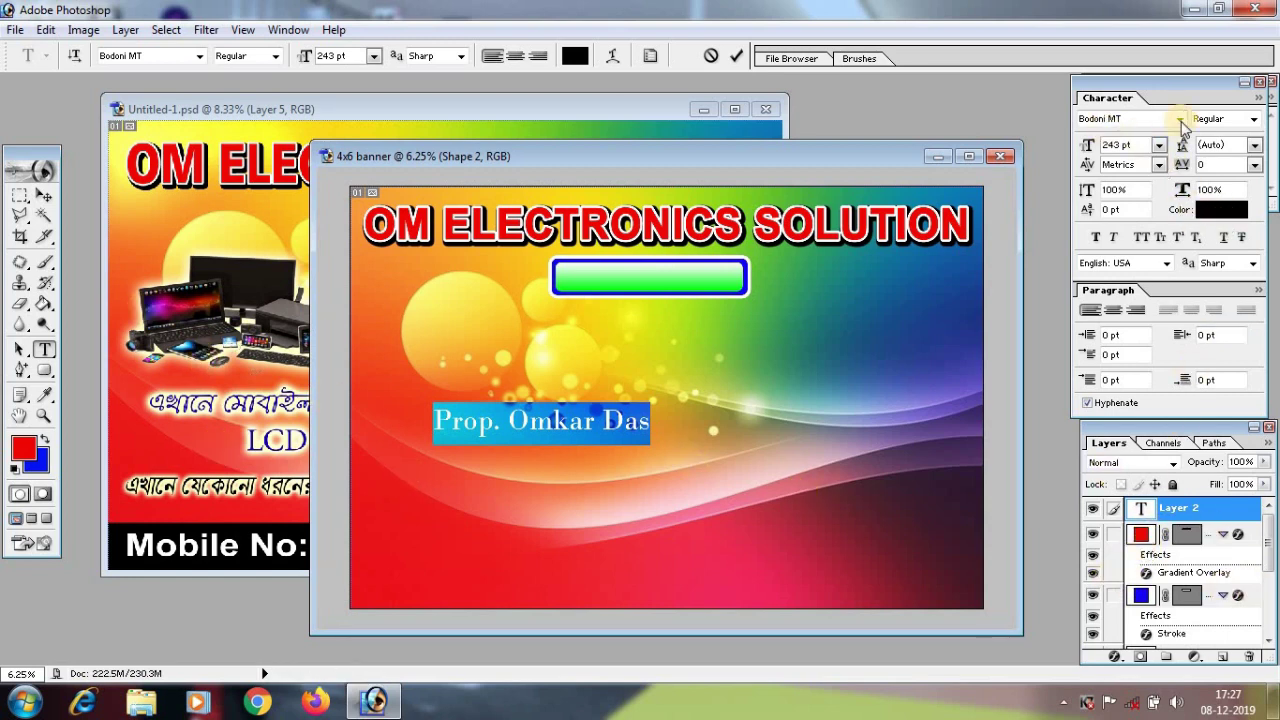
pyautogui.moveTo(1082, 92); pyautogui.dragTo(1037, 99)
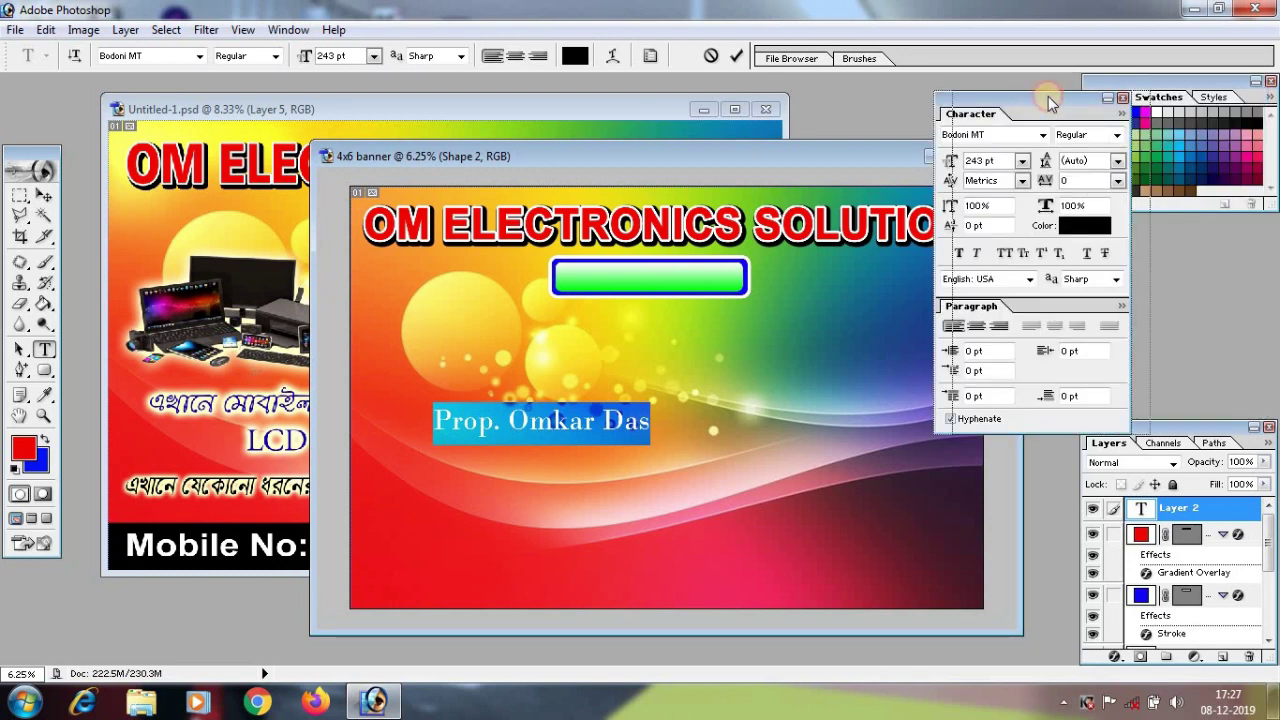
pyautogui.moveTo(1050, 101); pyautogui.dragTo(1195, 95)
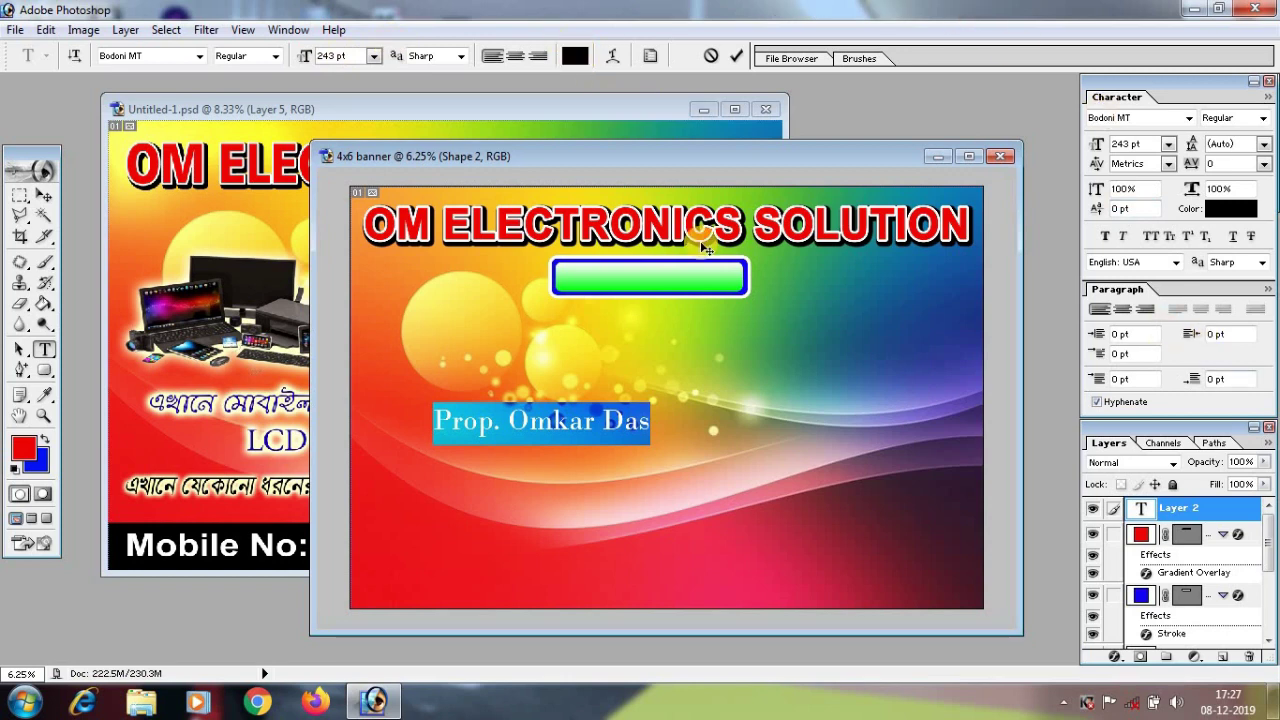
pyautogui.click(44, 195)
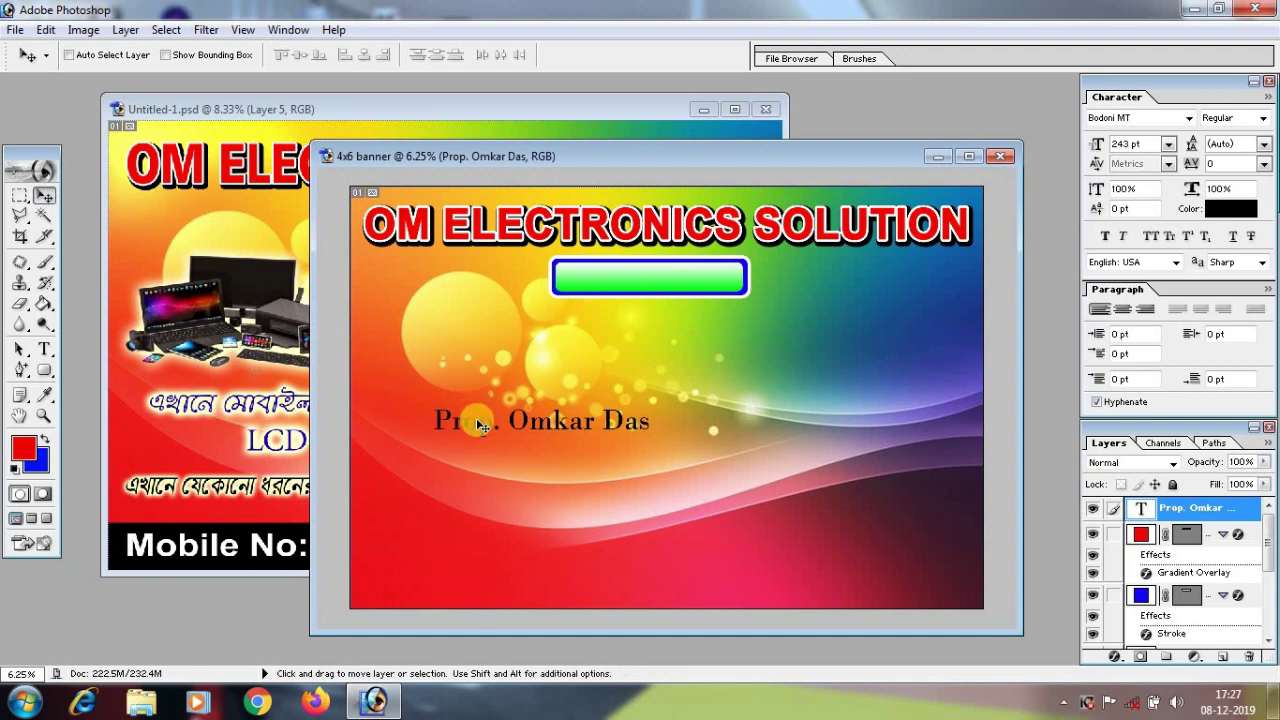
# Move and shrink the proprietor line to fit the green bar, then show the Untitled-1 reference
pyautogui.moveTo(479, 426); pyautogui.dragTo(615, 287)
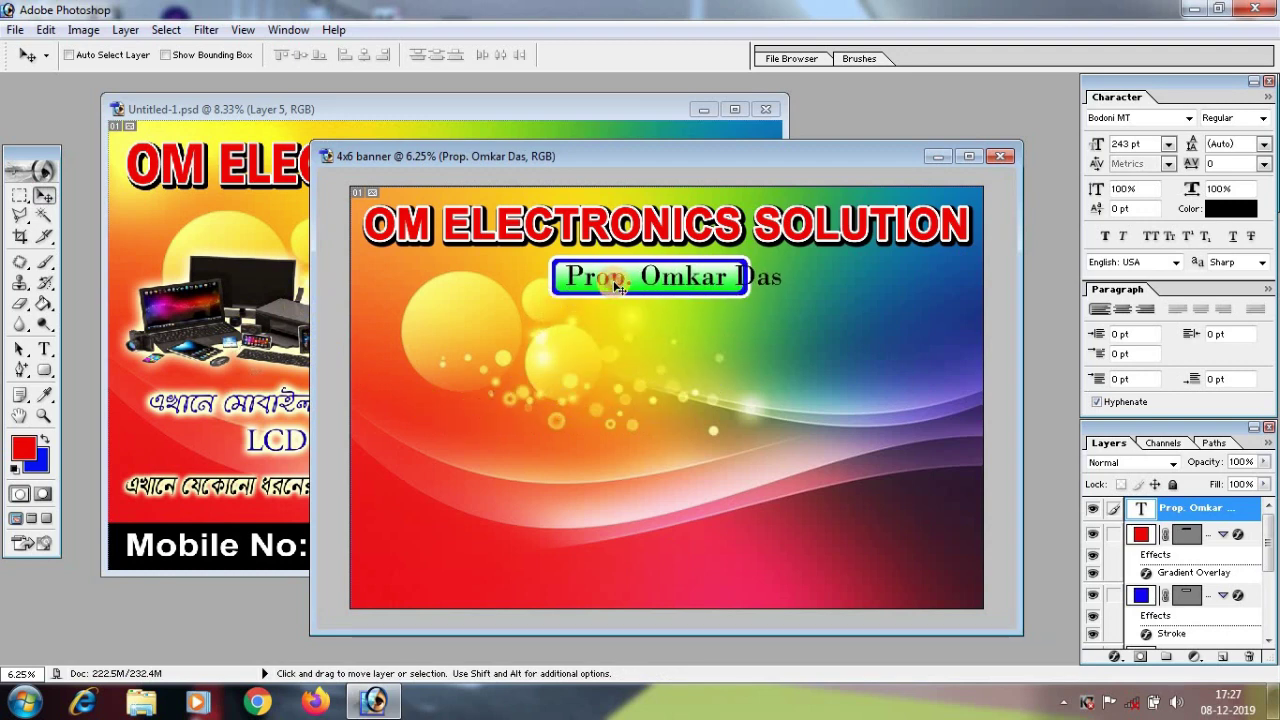
pyautogui.hotkey('ctrl', 't')
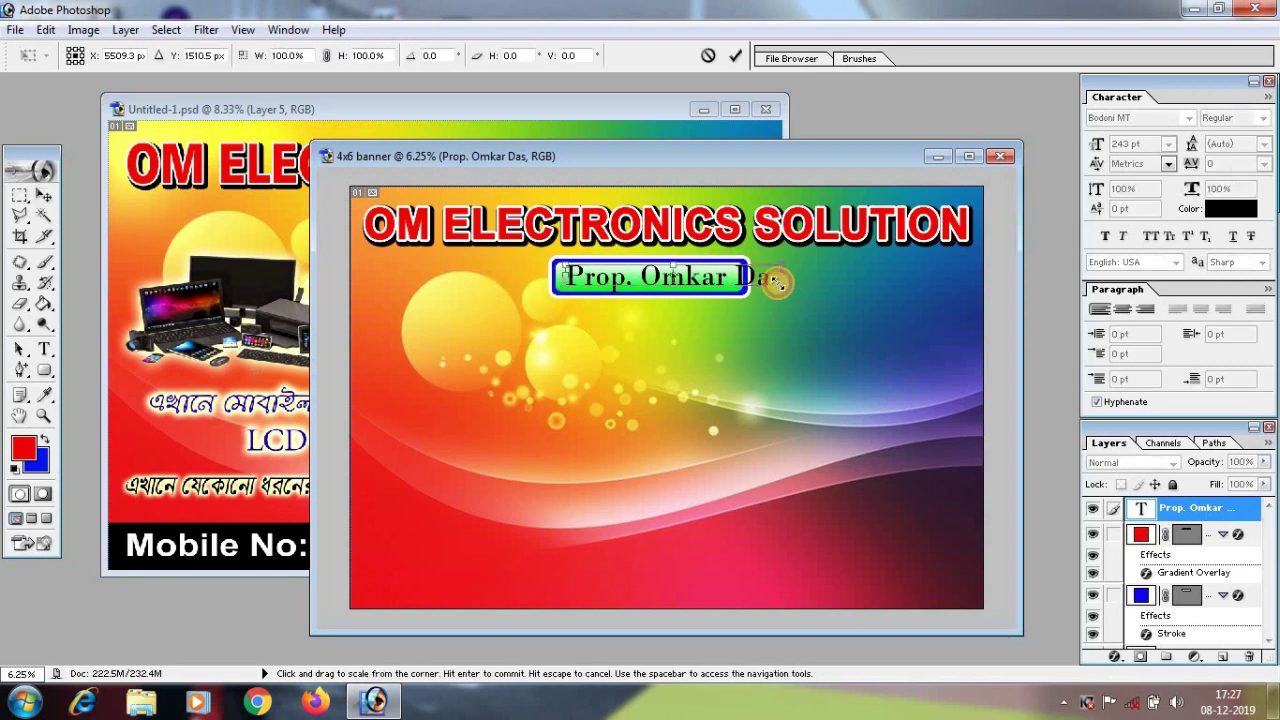
pyautogui.moveTo(778, 283); pyautogui.dragTo(740, 283)
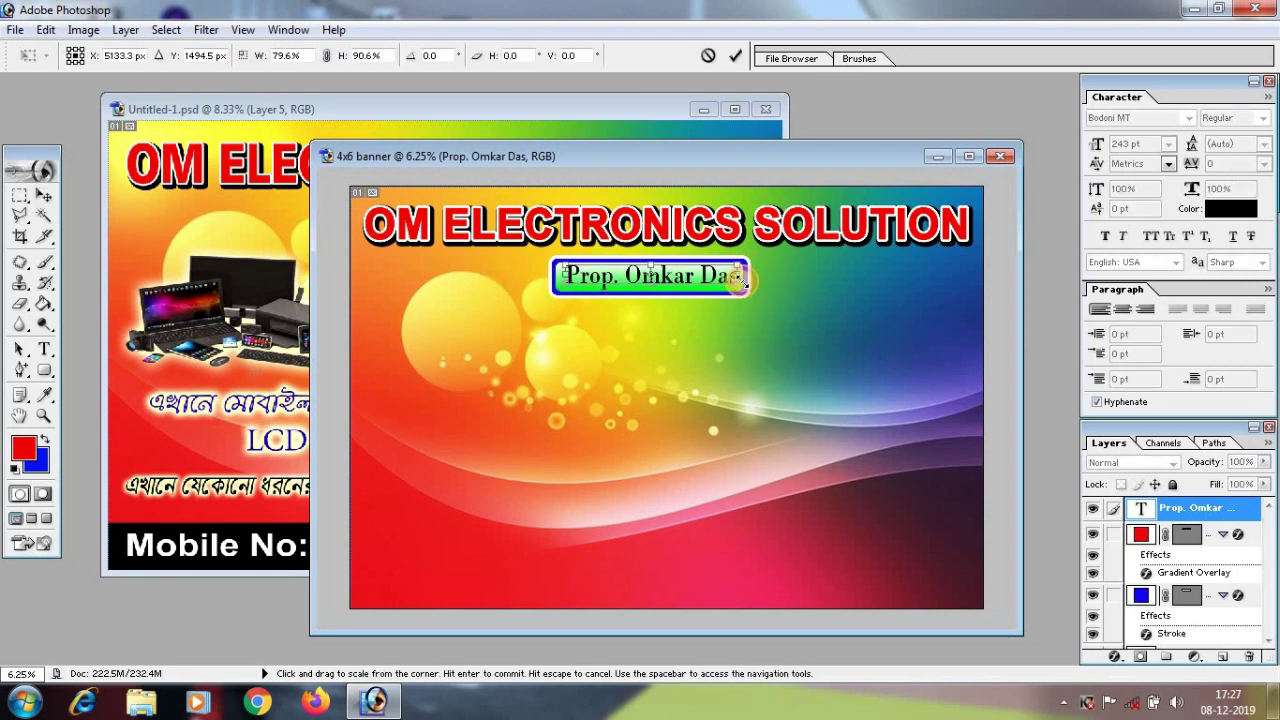
pyautogui.press('Return')
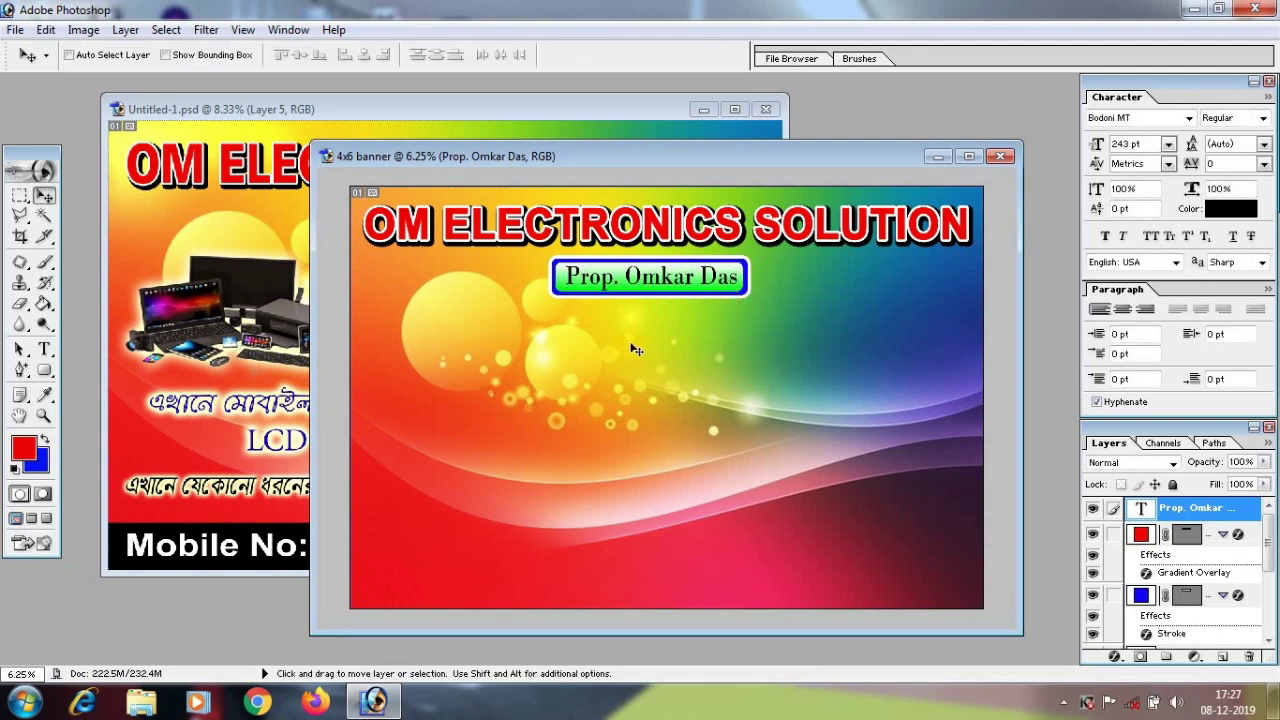
pyautogui.click(328, 105)
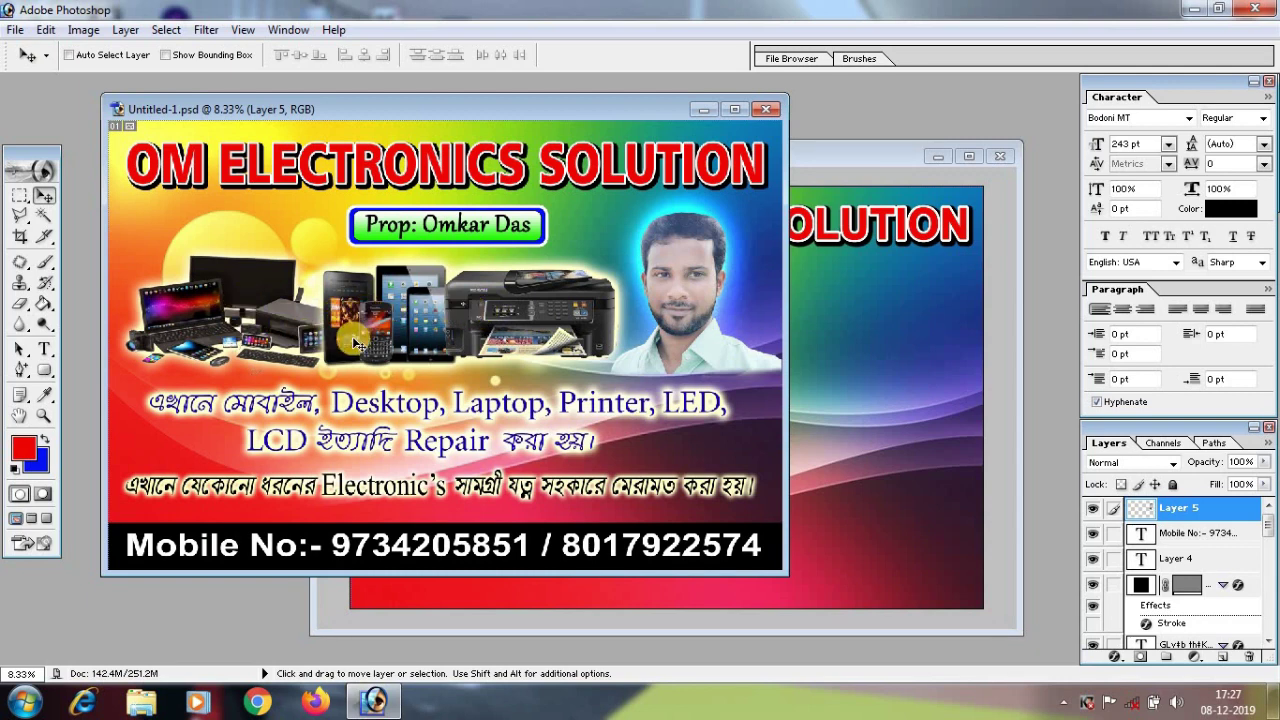
# Bring the 4x6 banner window back in front of the reference banner
pyautogui.click(926, 451)
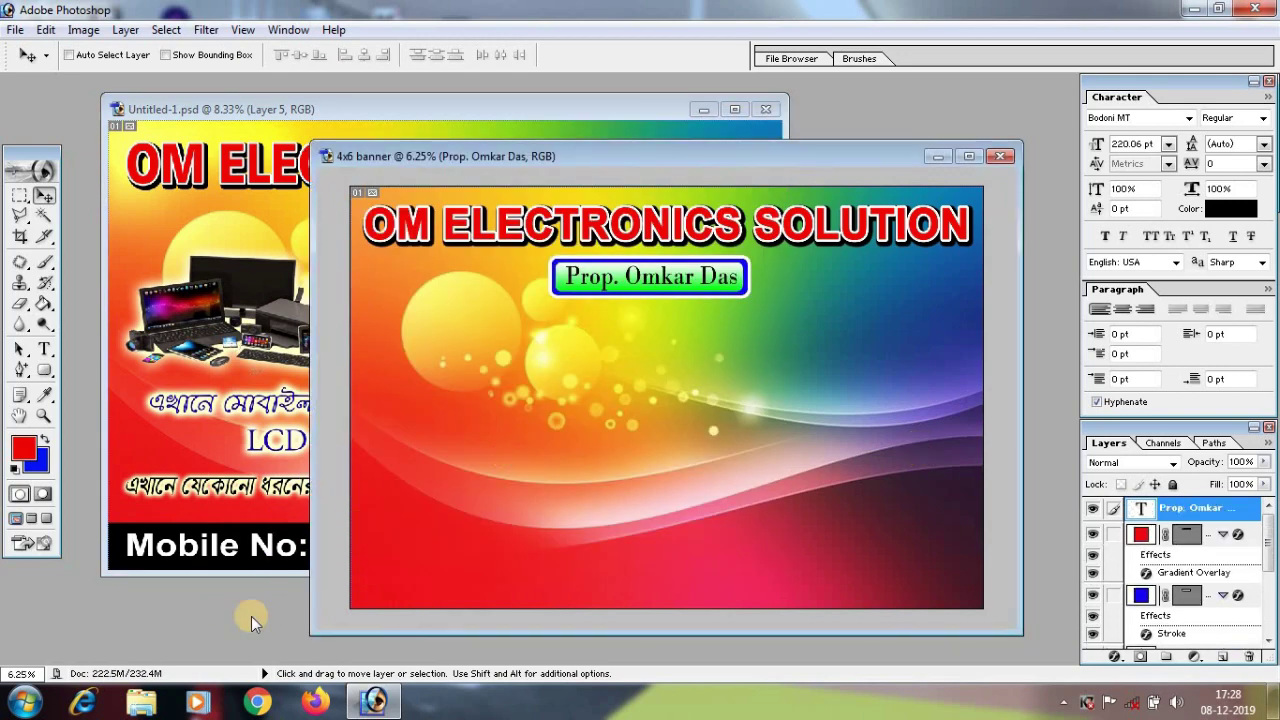
# Open electronics-electronics-png-560_420.png with Ctrl+O
pyautogui.hotkey('ctrl', 'o')
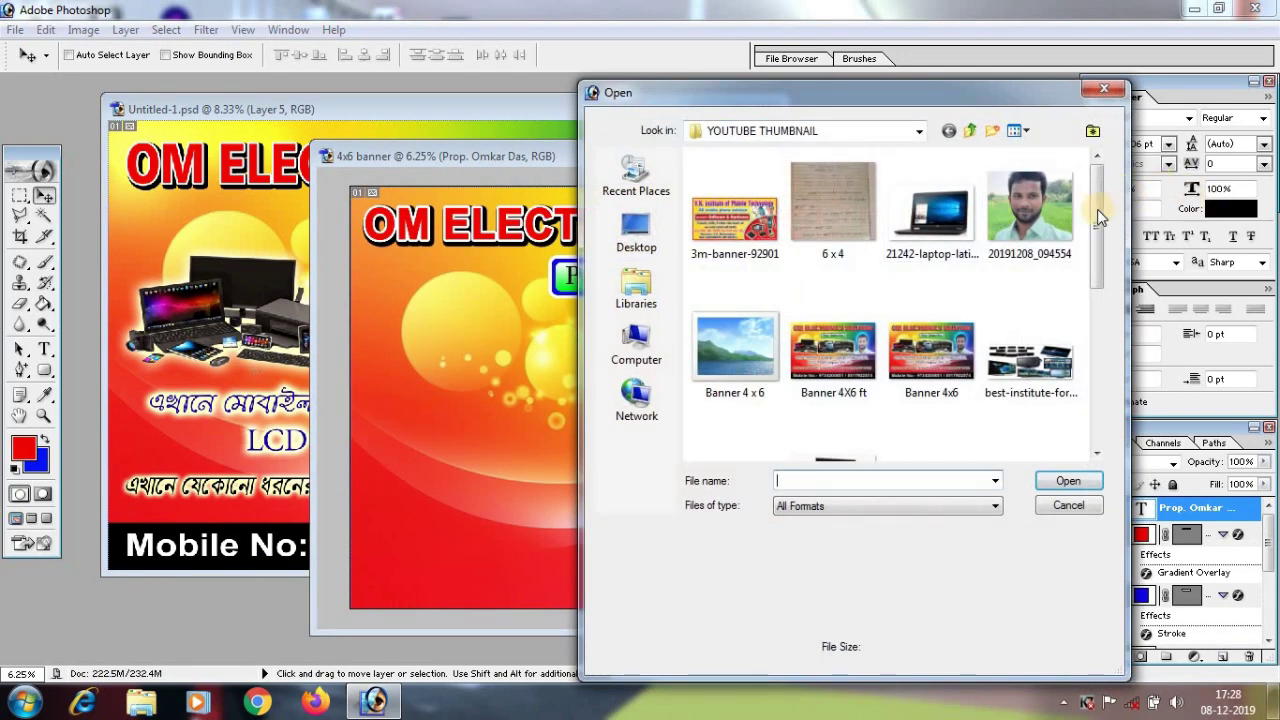
pyautogui.moveTo(1098, 229); pyautogui.dragTo(1097, 295)
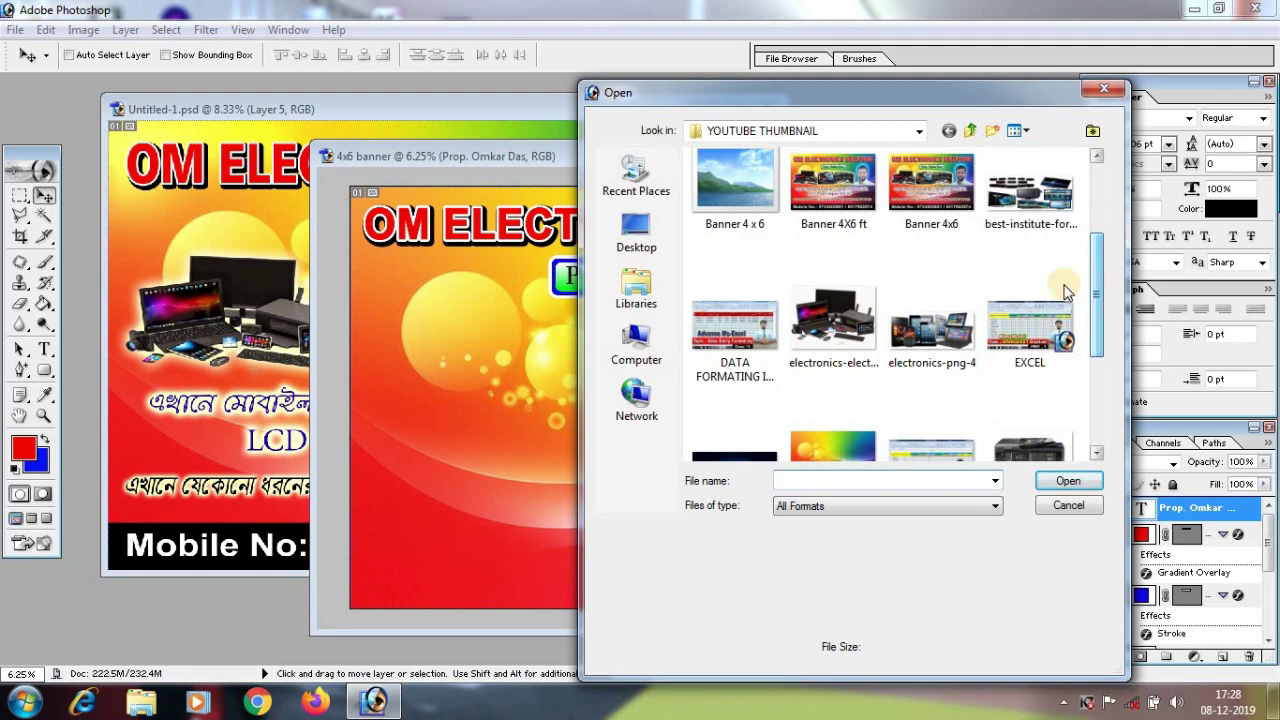
pyautogui.click(826, 335)
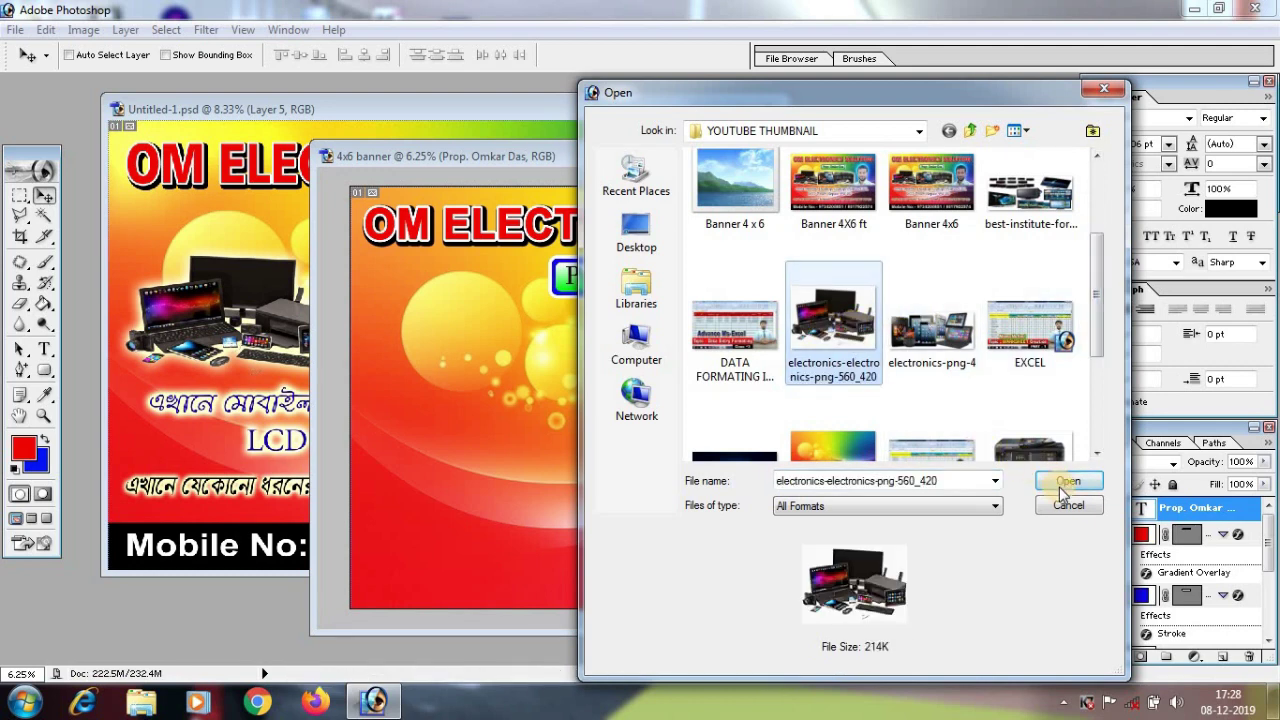
pyautogui.click(1066, 481)
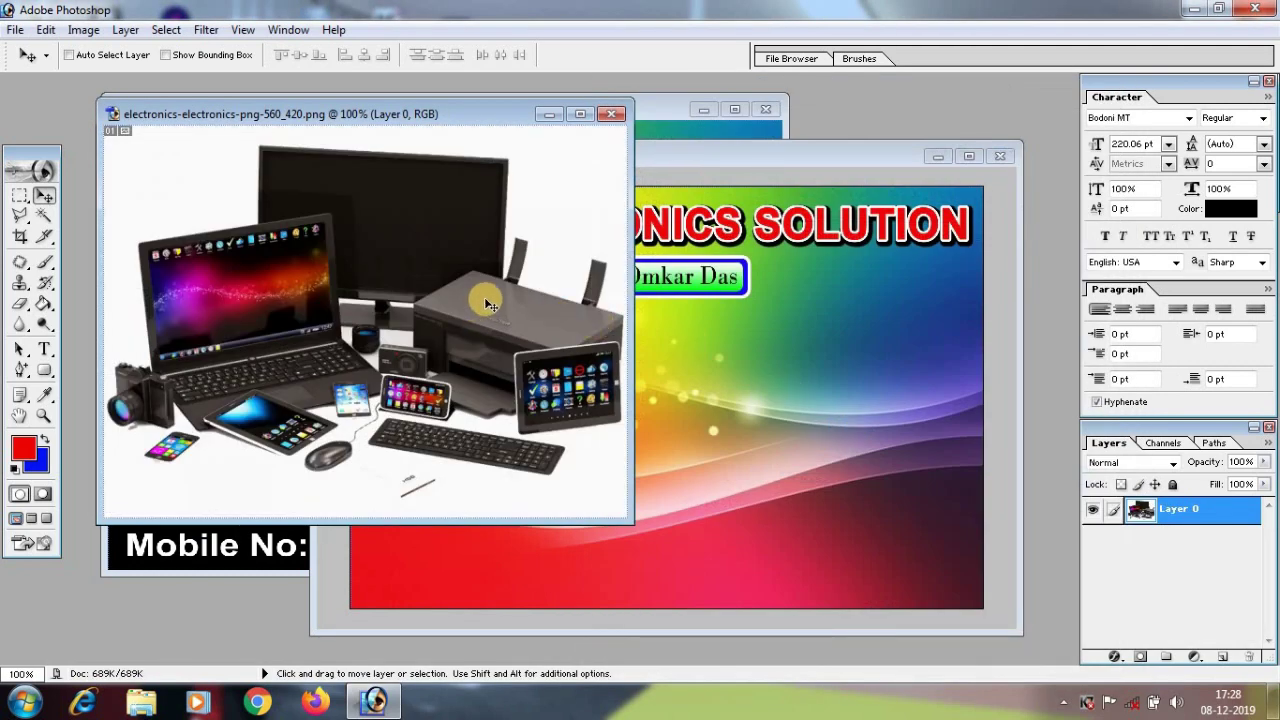
# Place the electronics image on the banner, enlarge it, position it left, and close its source window
pyautogui.moveTo(371, 260)
pyautogui.mouseDown()
pyautogui.moveTo(770, 425)
pyautogui.moveTo(428, 350)
pyautogui.mouseUp()
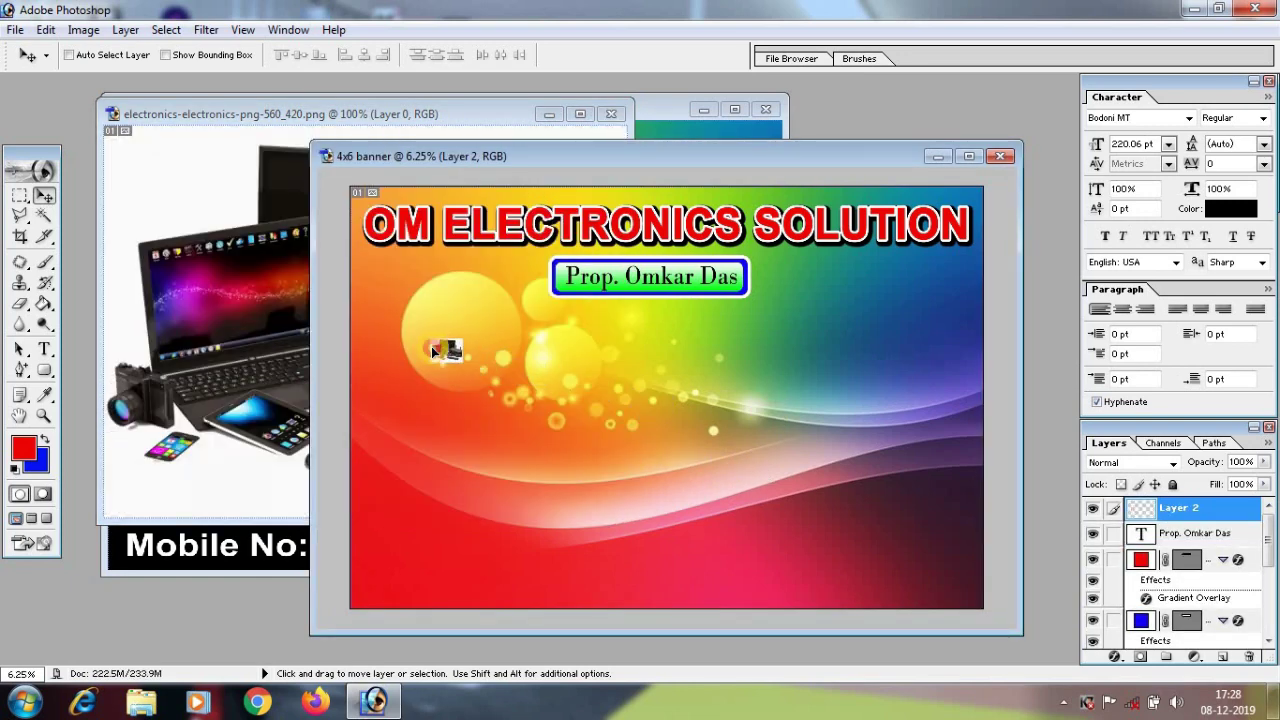
pyautogui.hotkey('ctrl', 't')
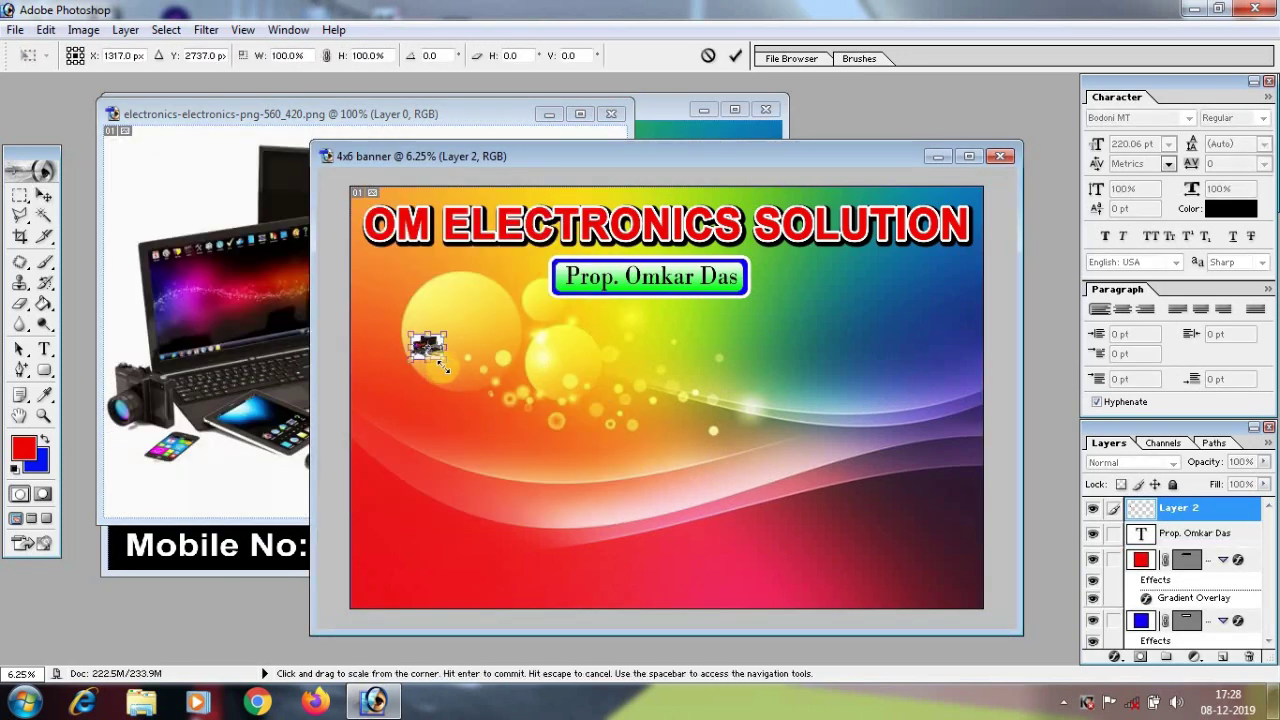
pyautogui.moveTo(444, 360); pyautogui.dragTo(615, 478)
pyautogui.press('Return')
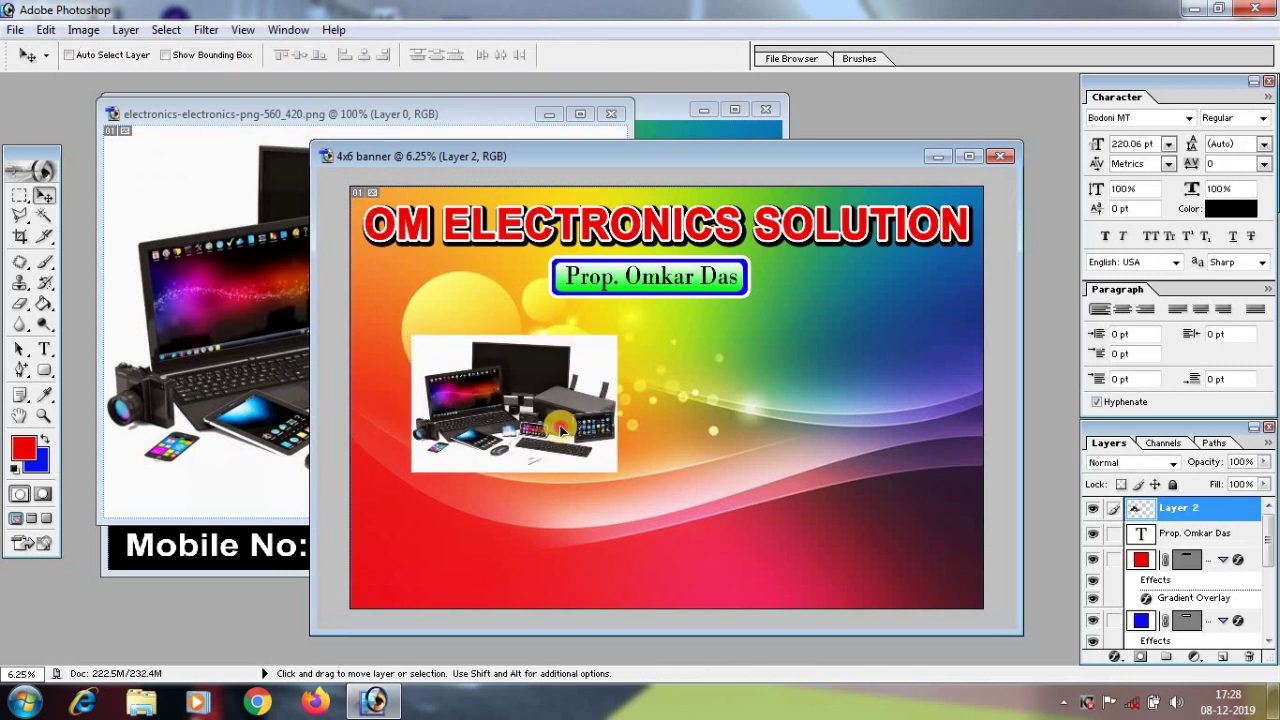
pyautogui.moveTo(565, 429); pyautogui.dragTo(515, 398)
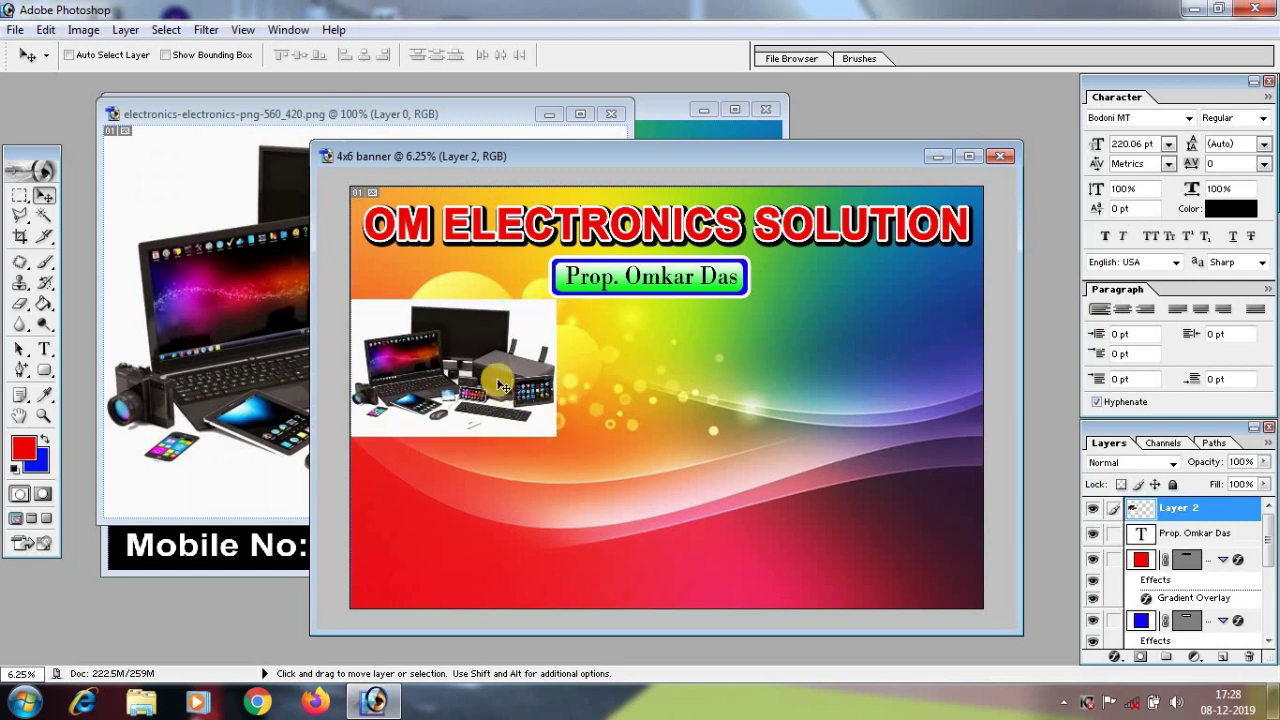
pyautogui.click(612, 116)
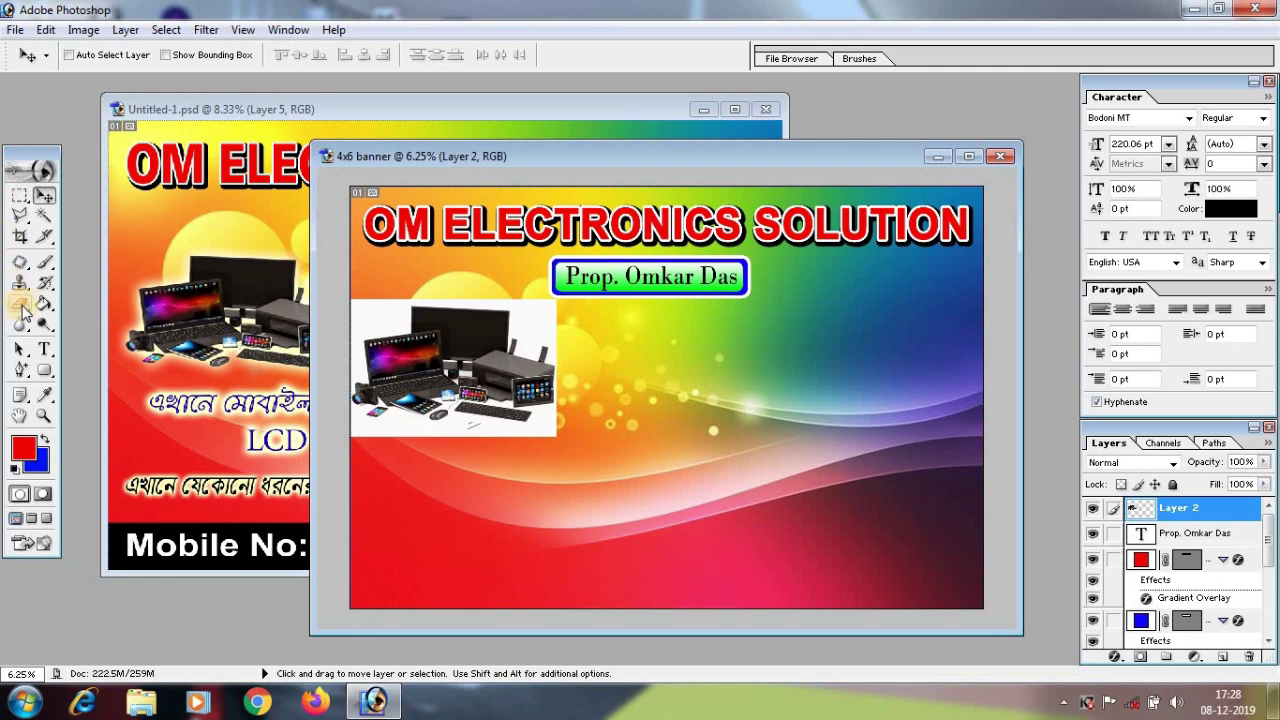
# Erase the electronics photo's white background with the Magic Eraser, then nudge the layer right
pyautogui.click(19, 305)
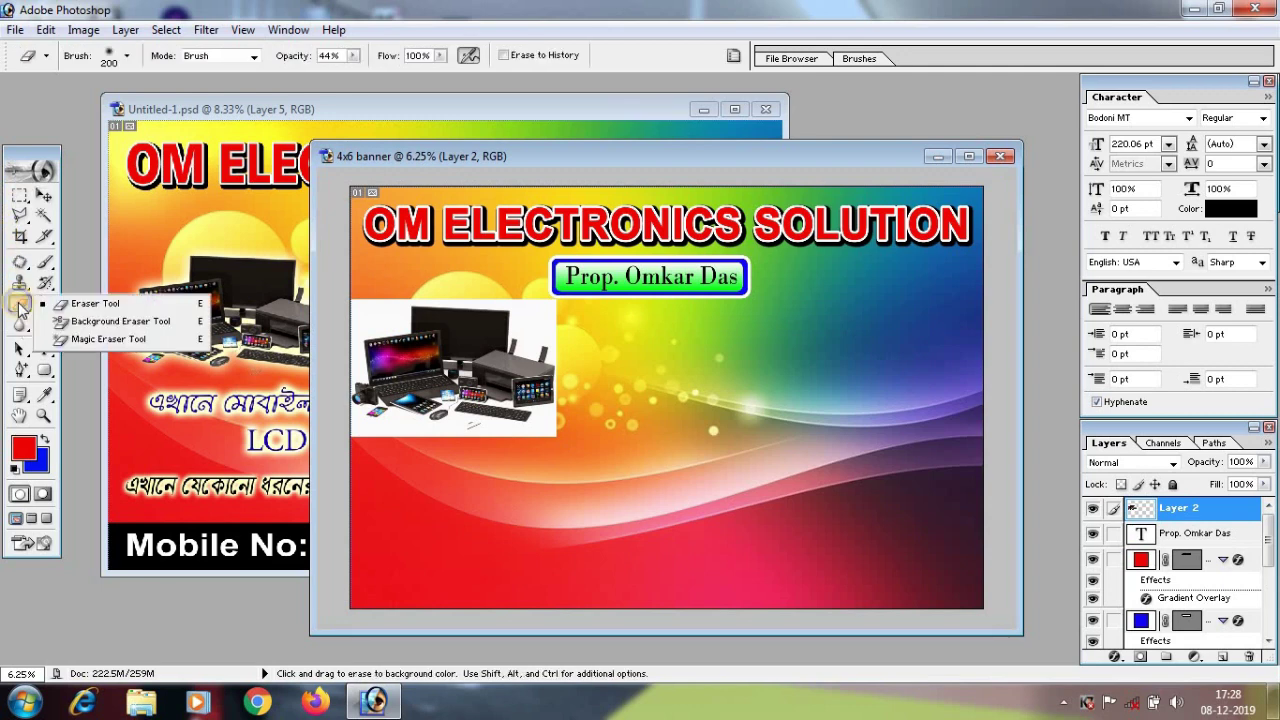
pyautogui.click(78, 341)
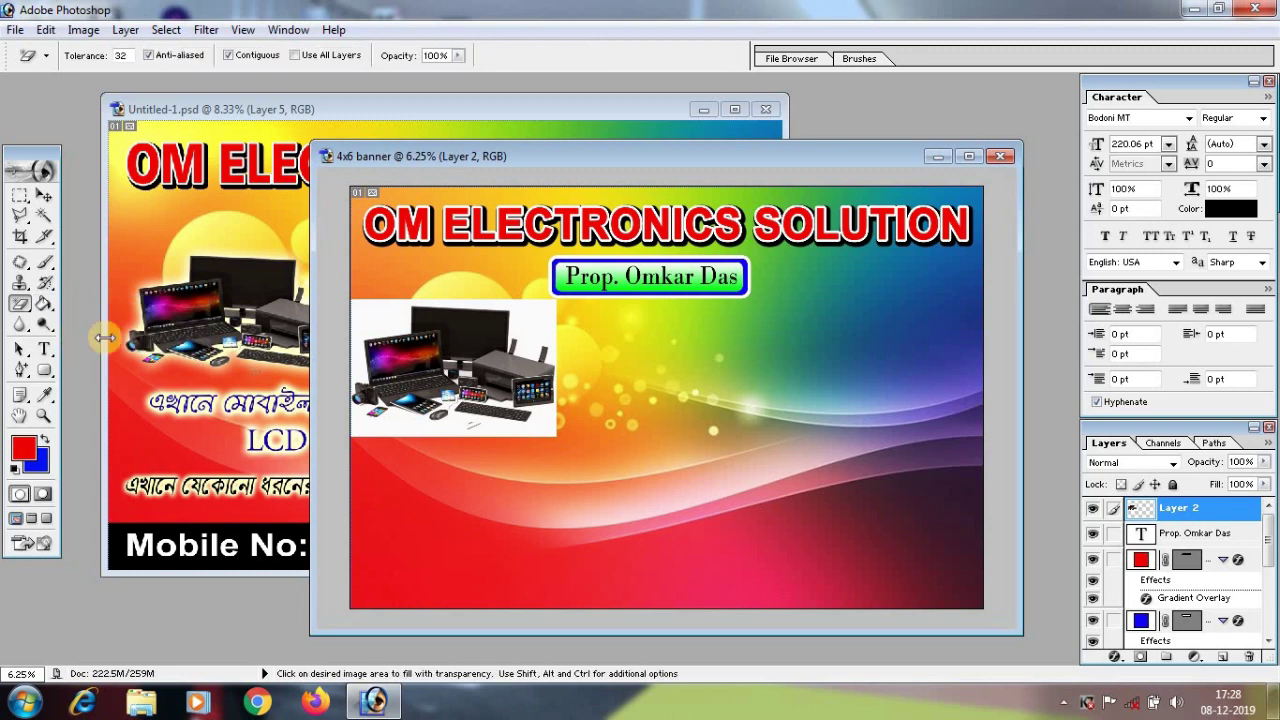
pyautogui.click(373, 323)
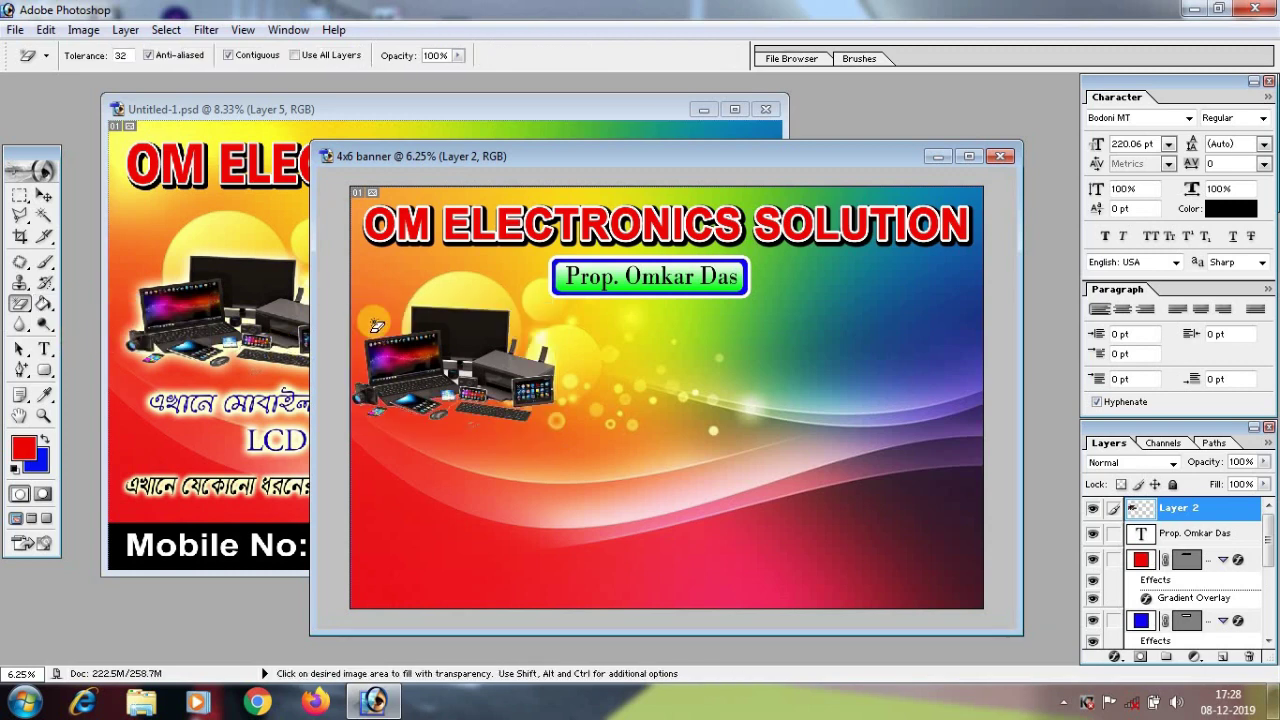
pyautogui.click(458, 386)
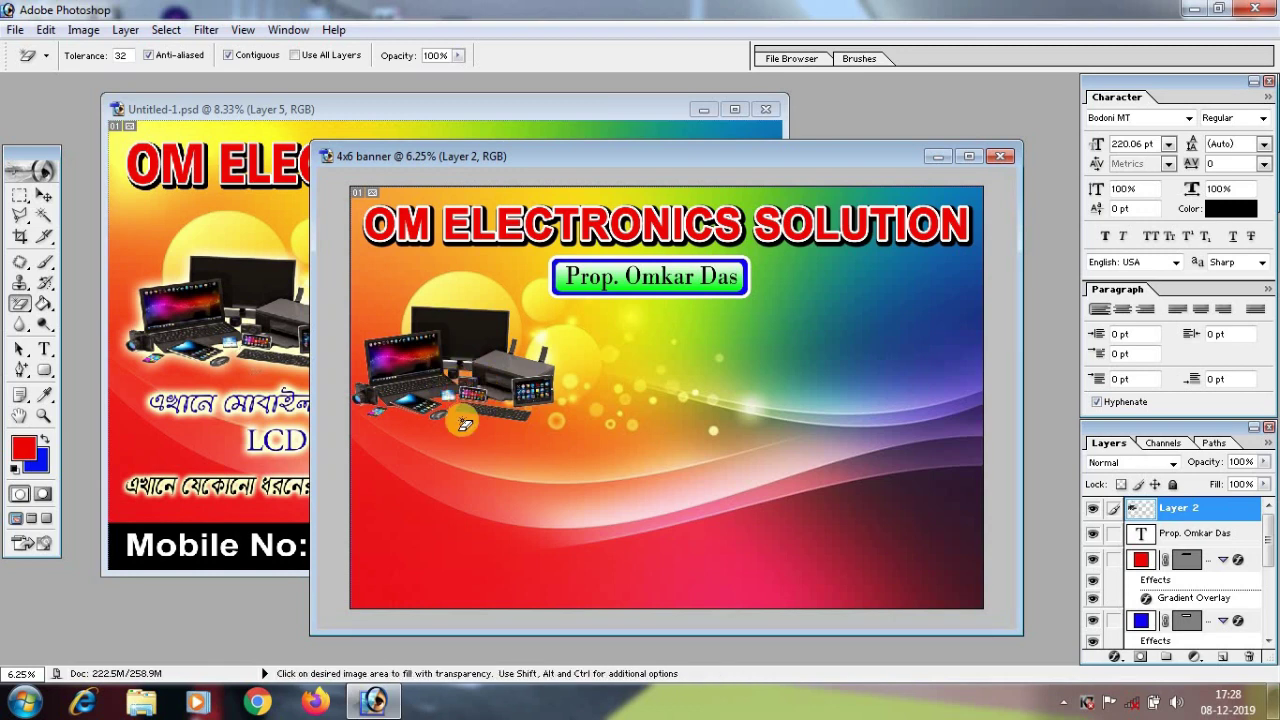
pyautogui.click(44, 195)
pyautogui.moveTo(464, 368)
pyautogui.mouseDown()
pyautogui.moveTo(488, 357)
pyautogui.moveTo(500, 370)
pyautogui.mouseUp()
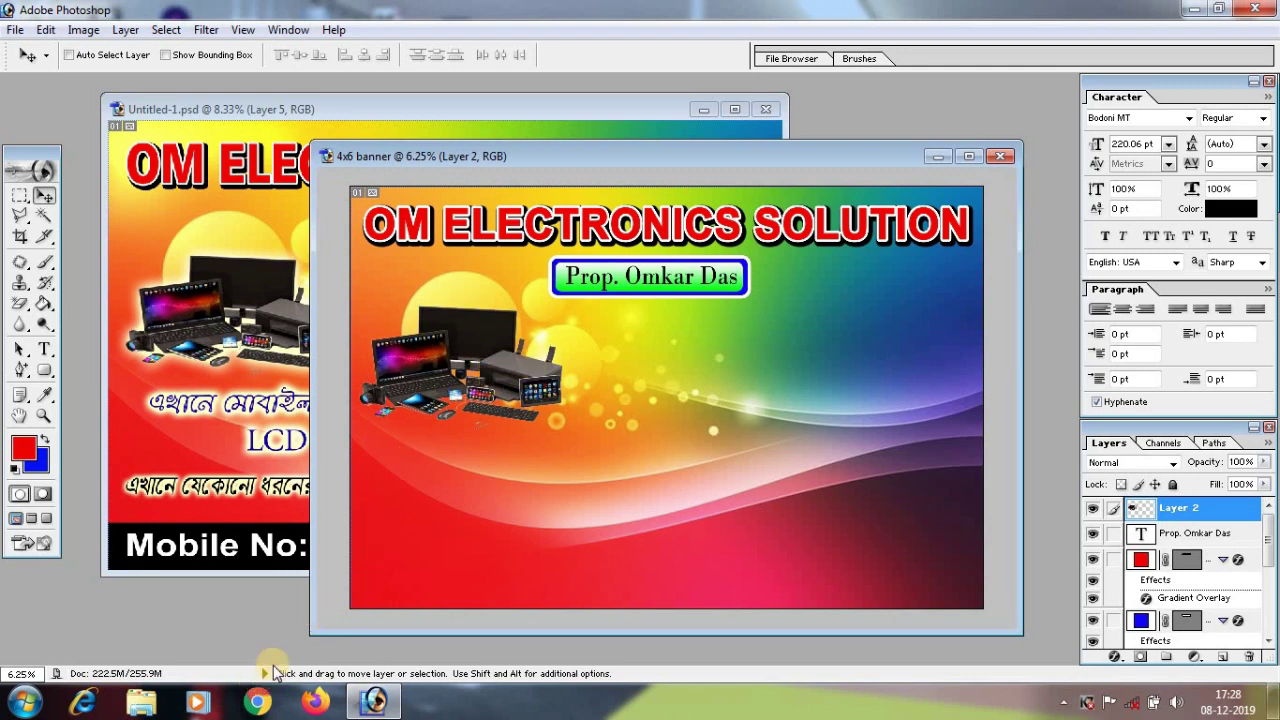
# Compare with Untitled-1, return to the 4x6 banner, and browse YOUTUBE THUMBNAIL images in Open
pyautogui.click(183, 360)
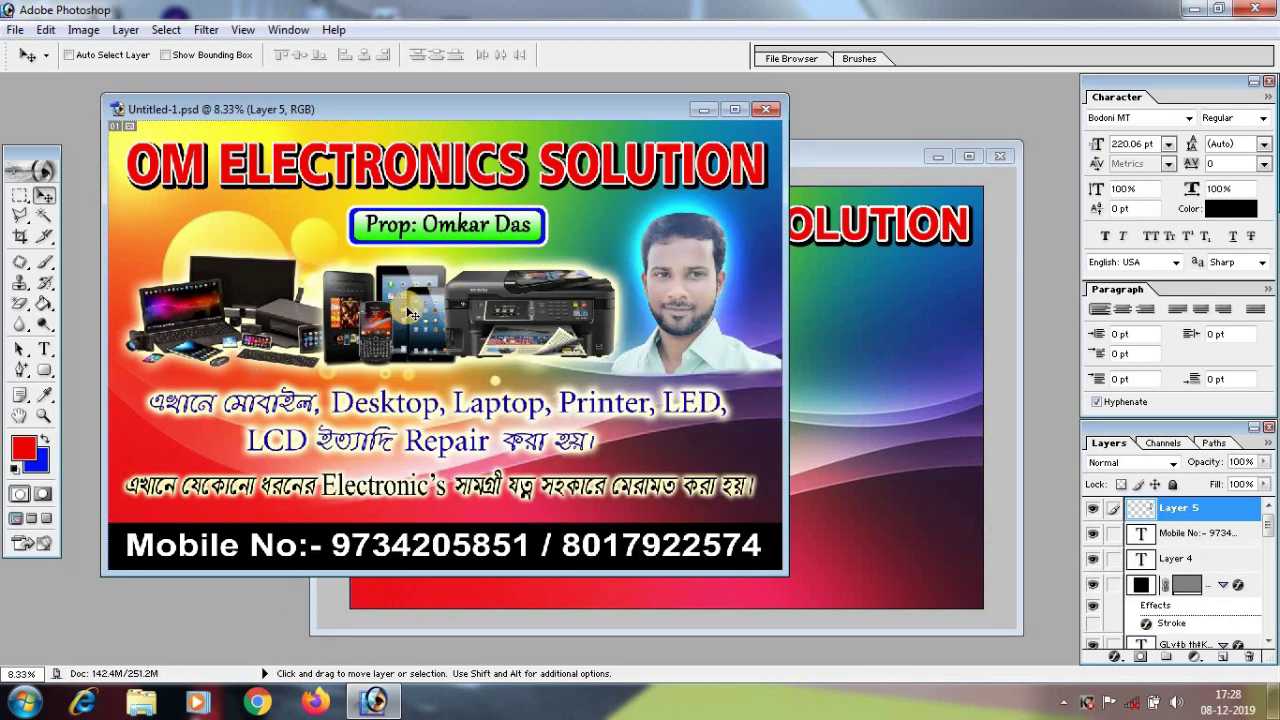
pyautogui.click(916, 392)
pyautogui.moveTo(588, 167); pyautogui.dragTo(541, 139)
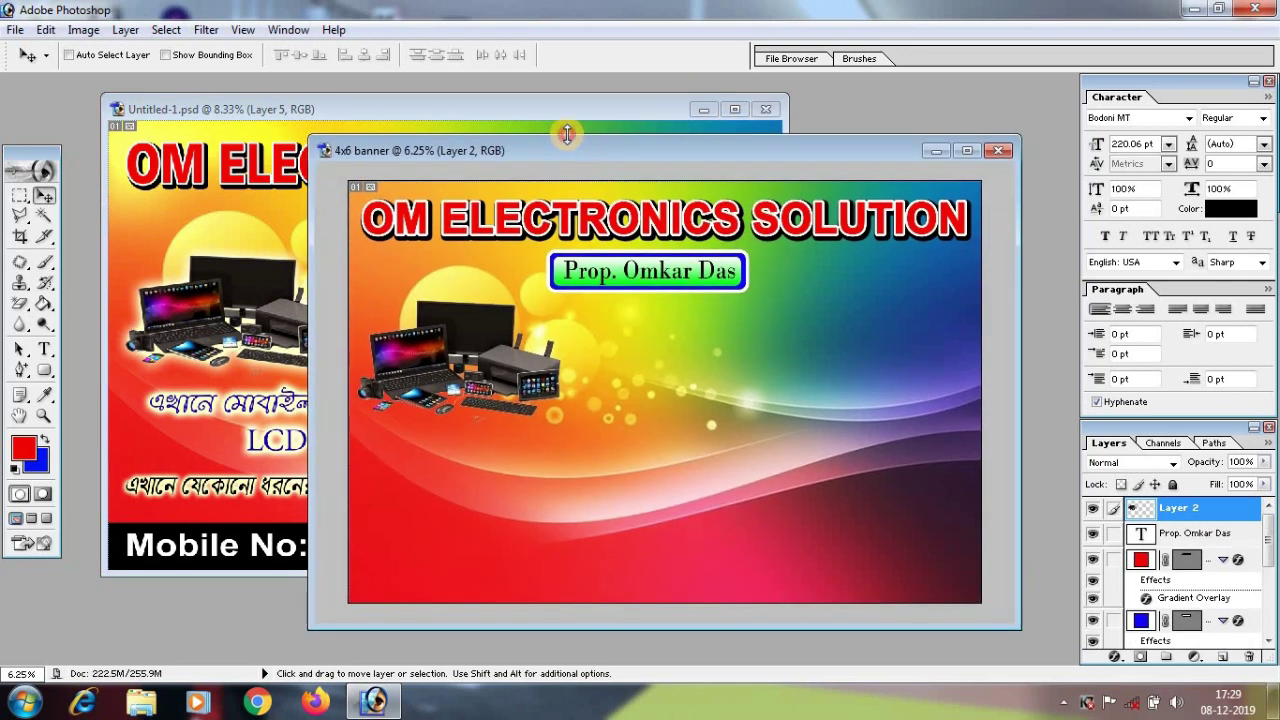
pyautogui.doubleClick(116, 619)
pyautogui.moveTo(1095, 212); pyautogui.dragTo(1090, 328)
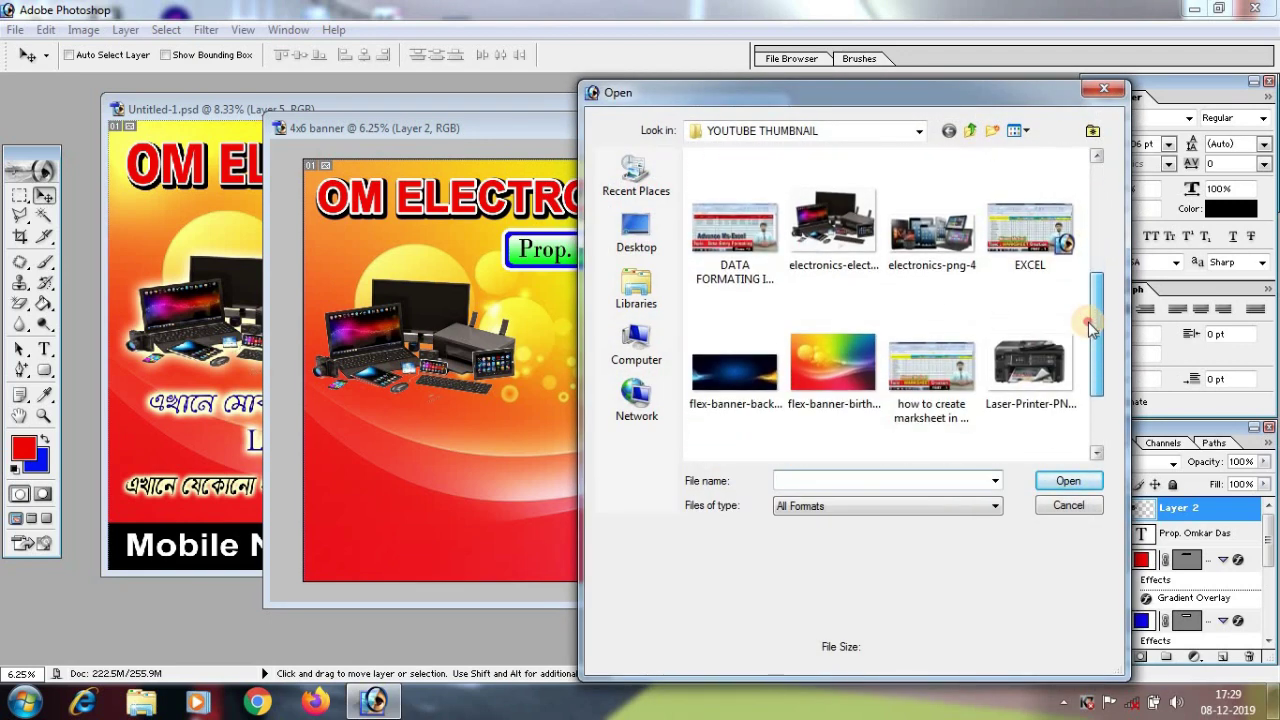
# Open electronics-png-4 and place the phones and tablets on the banner, resized to fit
pyautogui.click(925, 235)
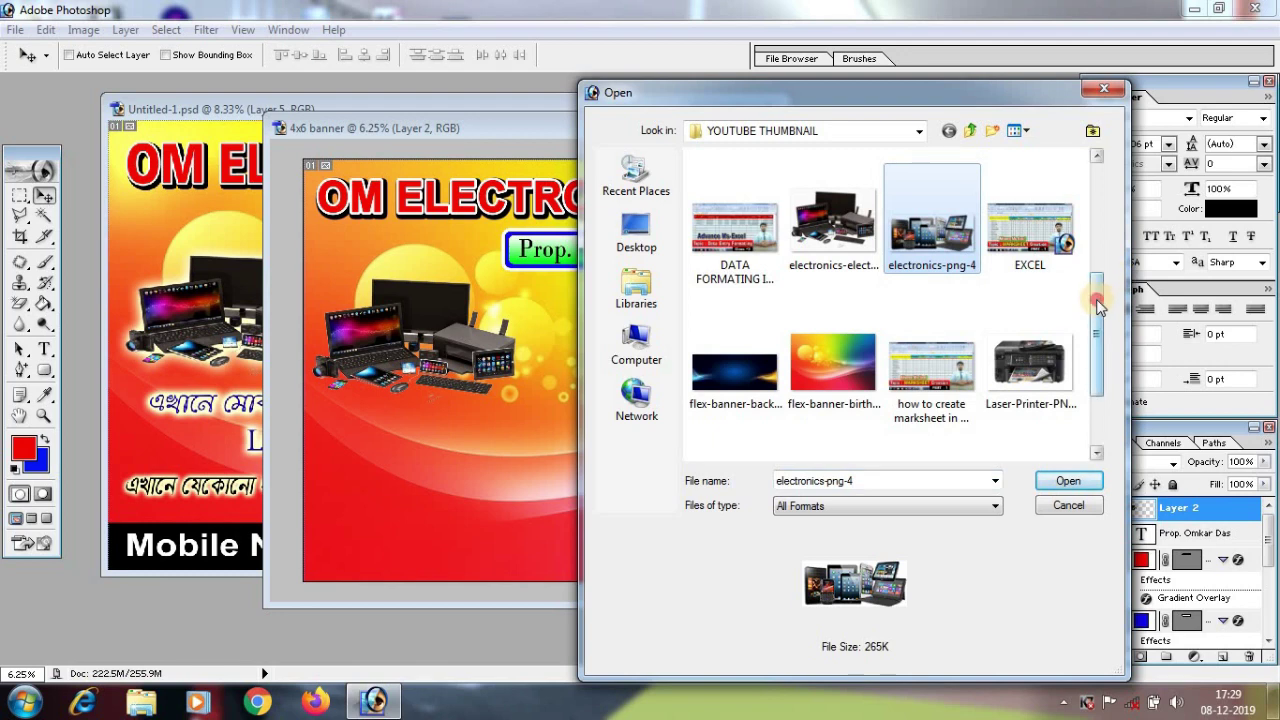
pyautogui.click(1065, 481)
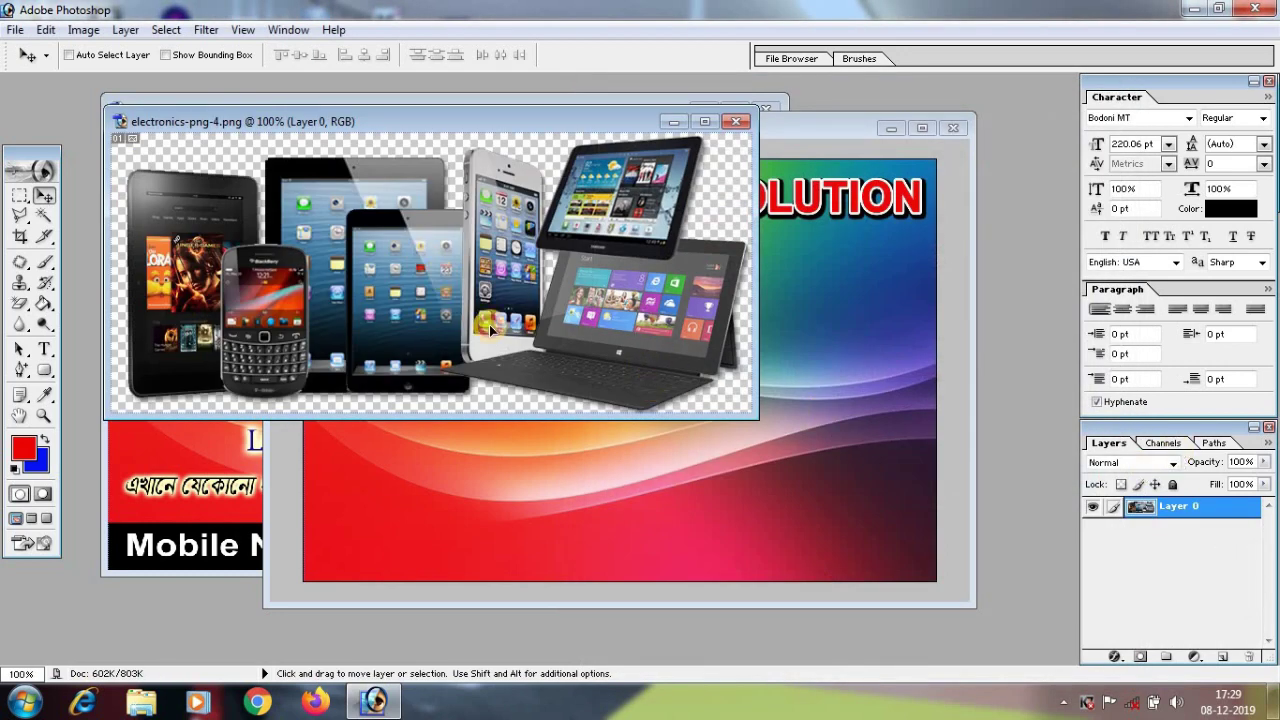
pyautogui.moveTo(490, 330); pyautogui.dragTo(691, 505)
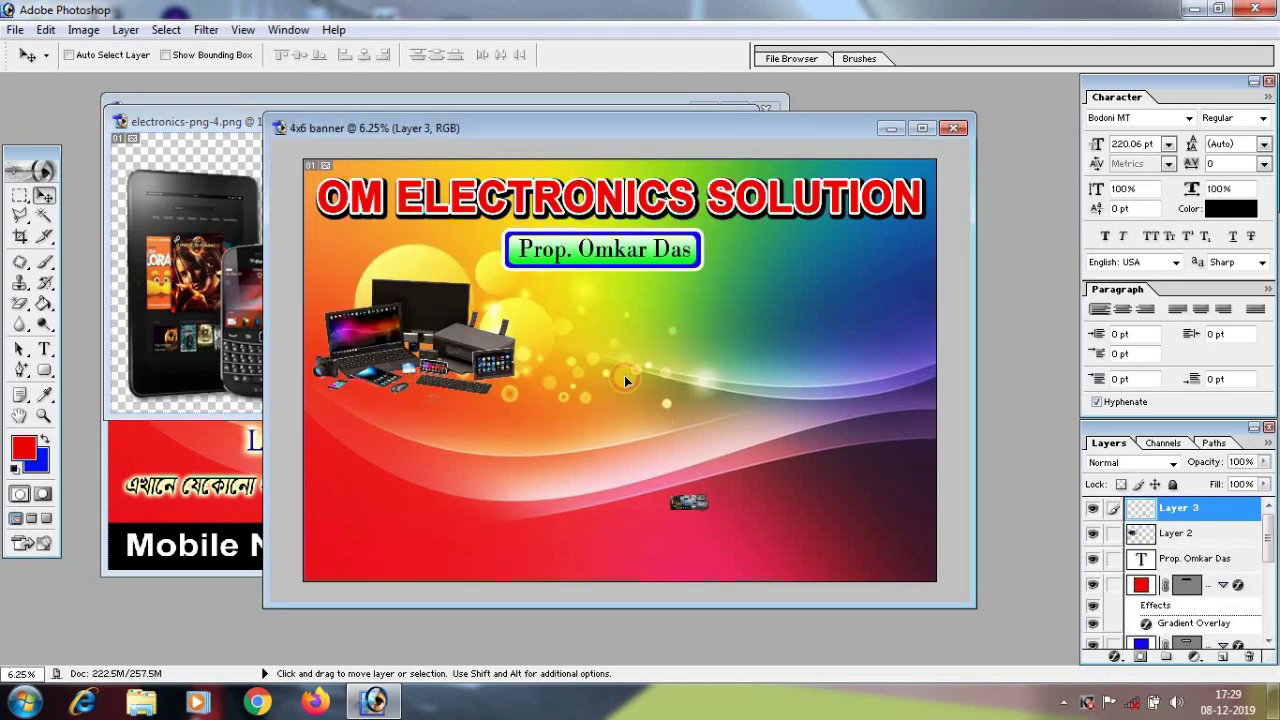
pyautogui.hotkey('ctrl', 't')
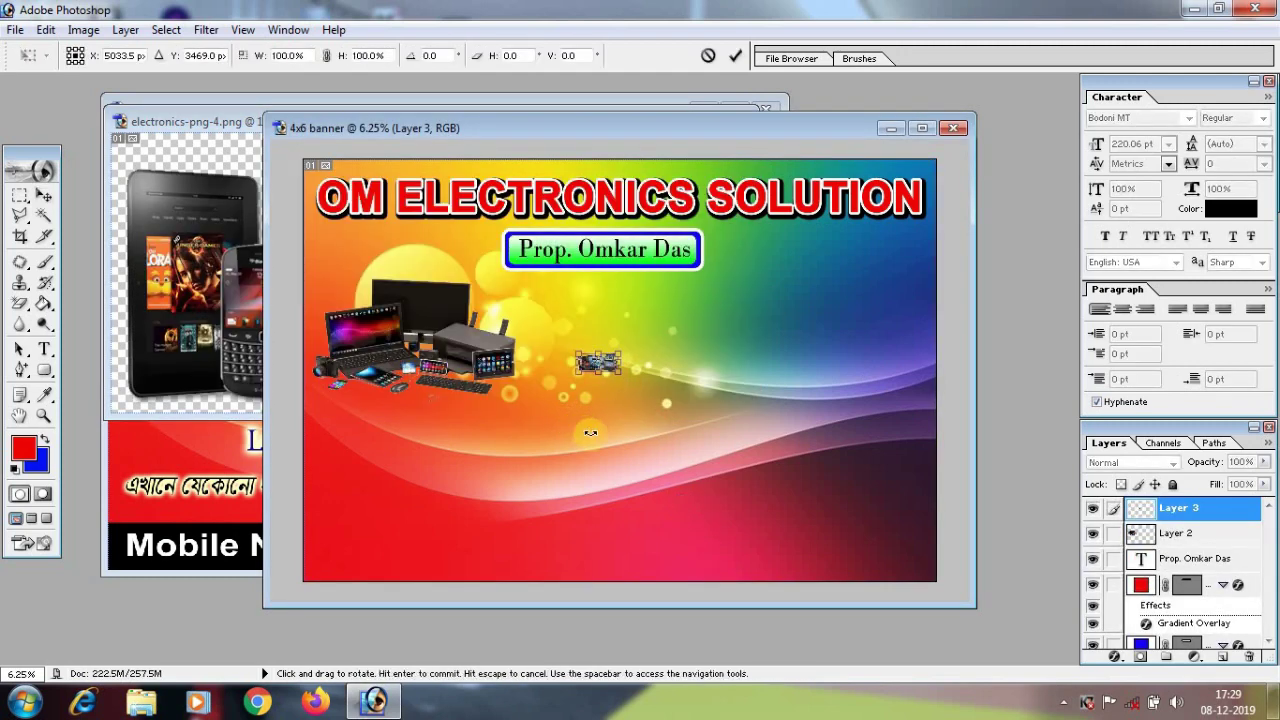
pyautogui.moveTo(617, 372)
pyautogui.mouseDown()
pyautogui.moveTo(737, 470)
pyautogui.moveTo(828, 480)
pyautogui.moveTo(723, 360)
pyautogui.mouseUp()
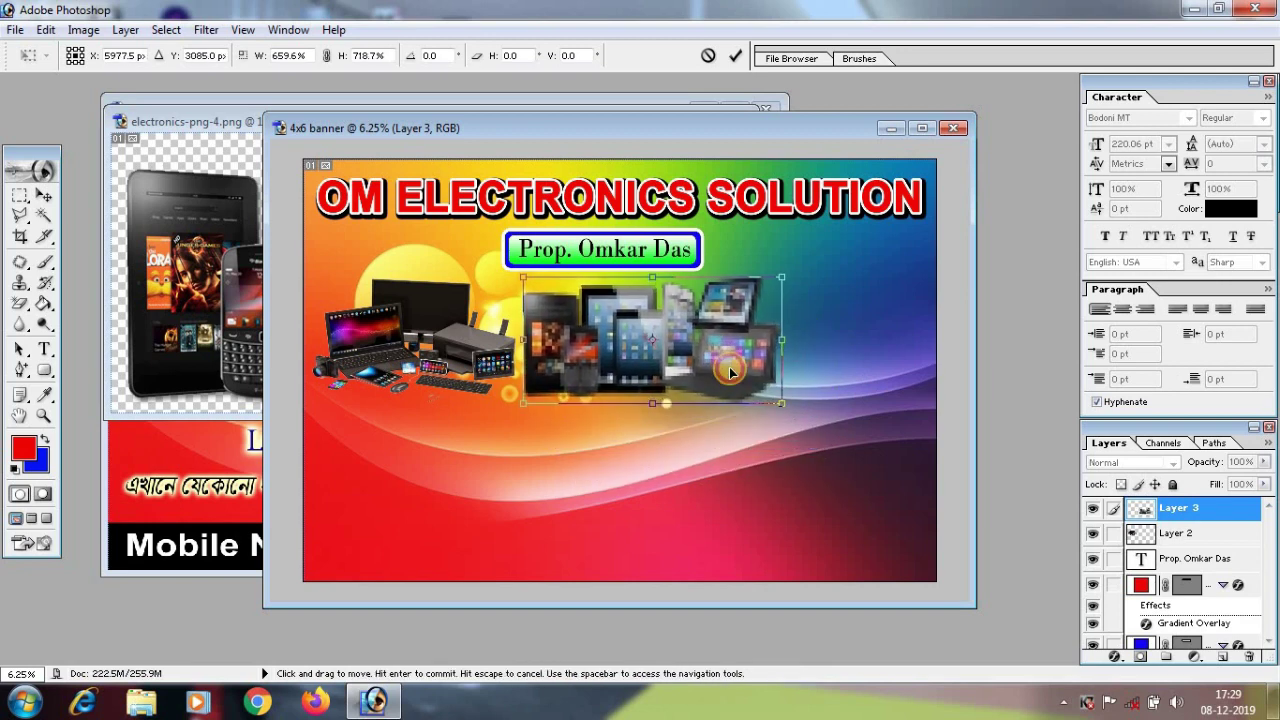
pyautogui.moveTo(776, 290); pyautogui.dragTo(767, 292)
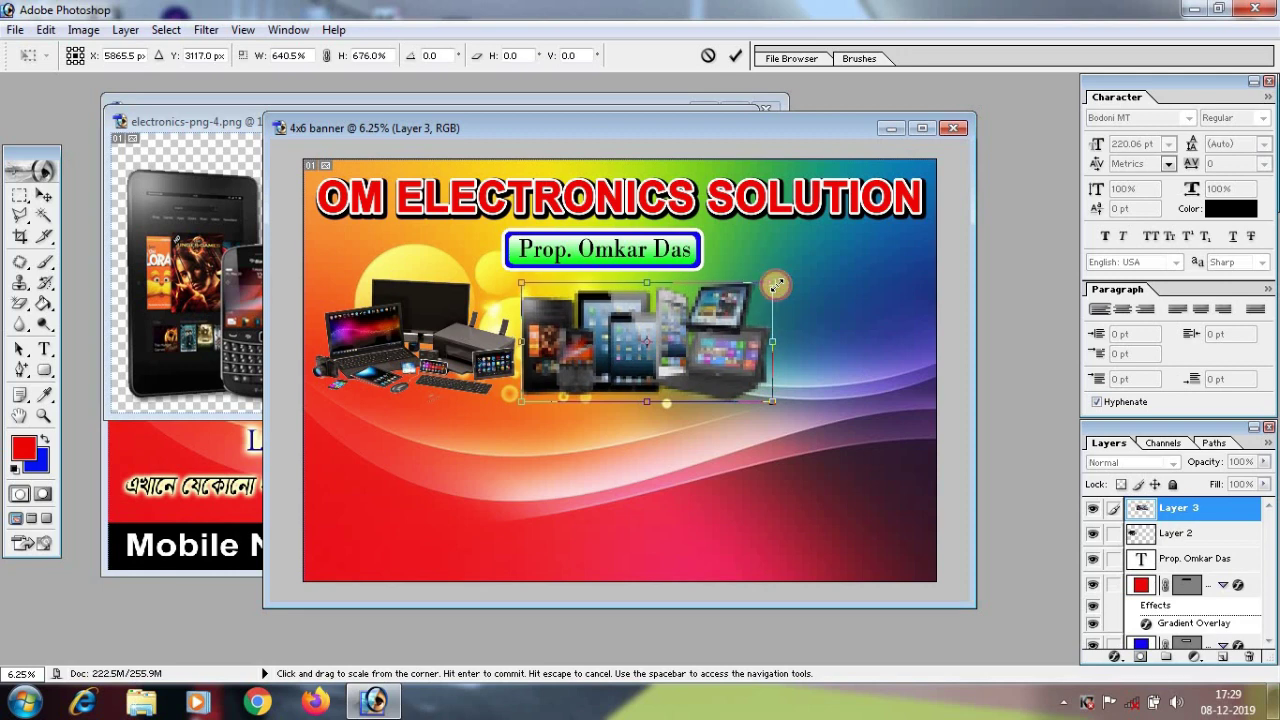
pyautogui.press('Return')
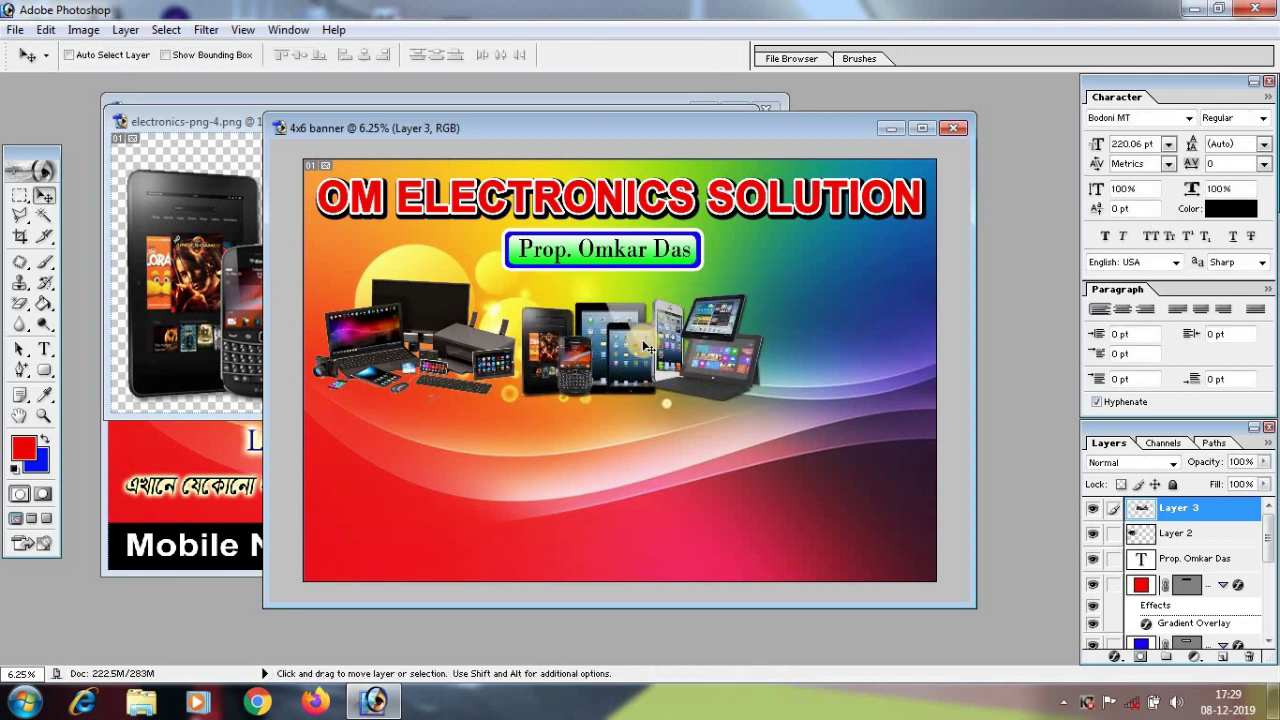
# Close the PNG and move the phones and tablets beside the first devices
pyautogui.click(200, 282)
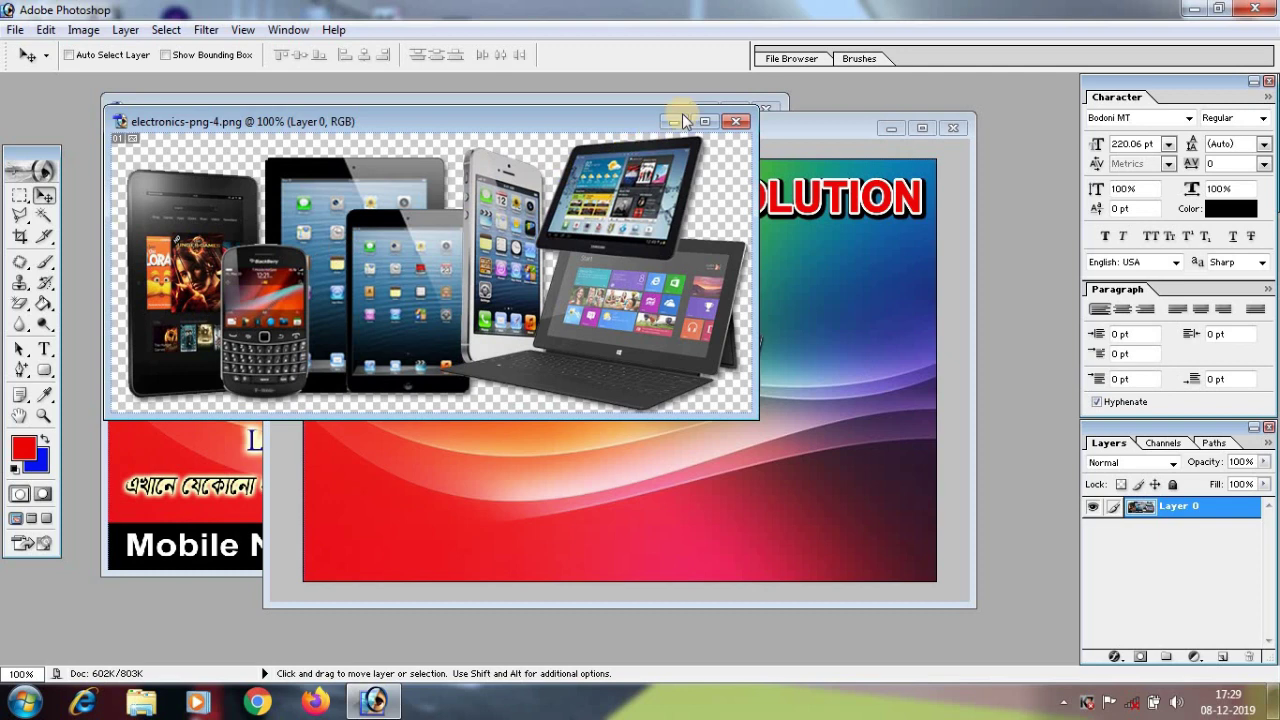
pyautogui.click(736, 122)
pyautogui.moveTo(675, 362)
pyautogui.mouseDown()
pyautogui.moveTo(606, 354)
pyautogui.moveTo(648, 354)
pyautogui.mouseUp()
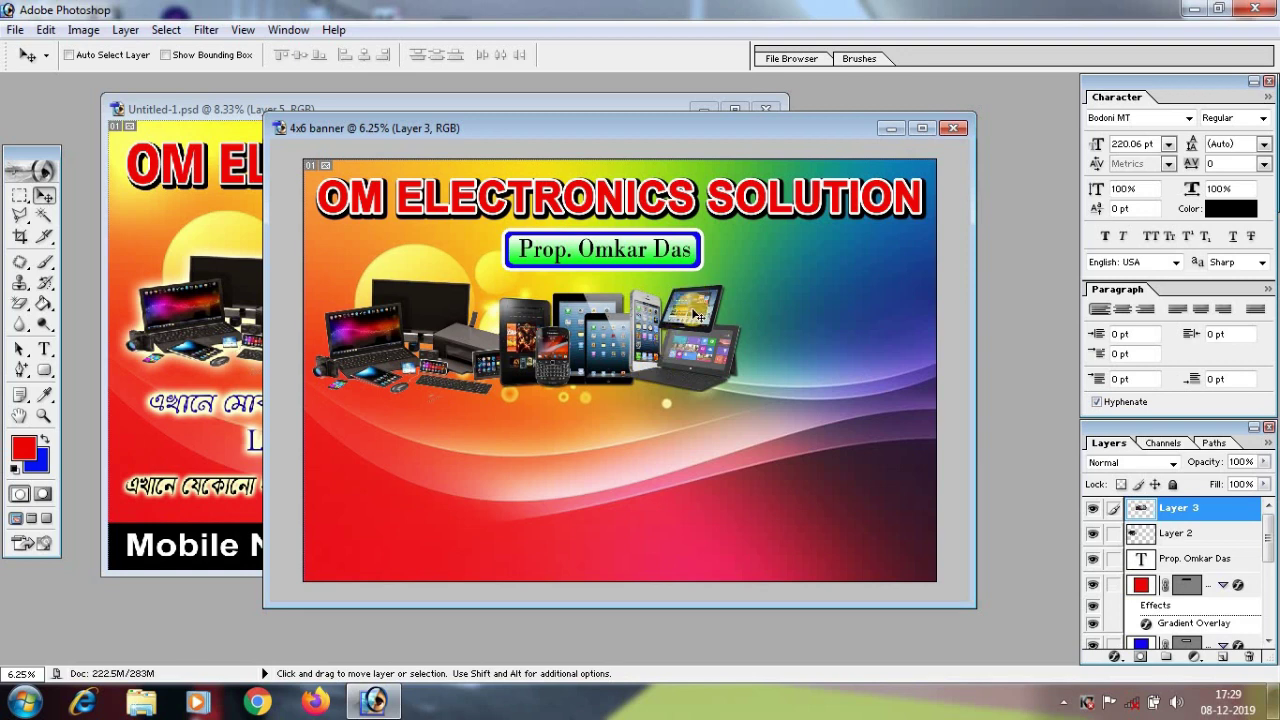
pyautogui.click(164, 232)
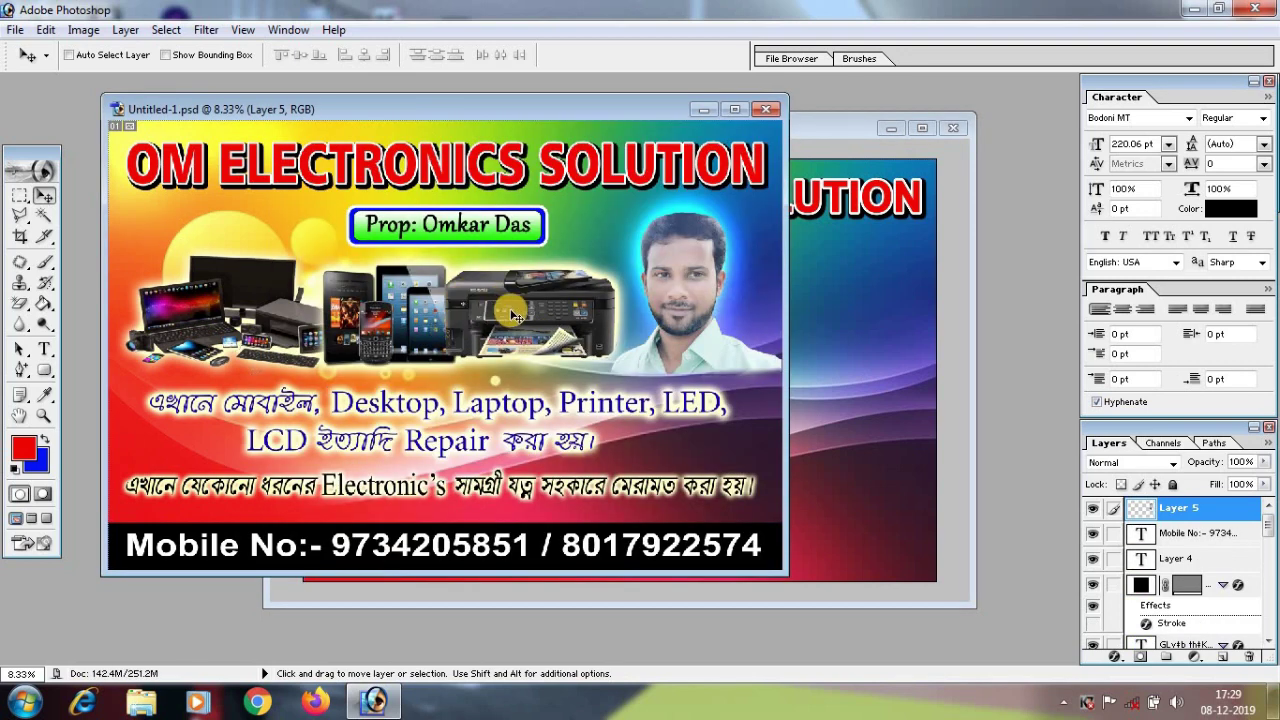
pyautogui.click(857, 345)
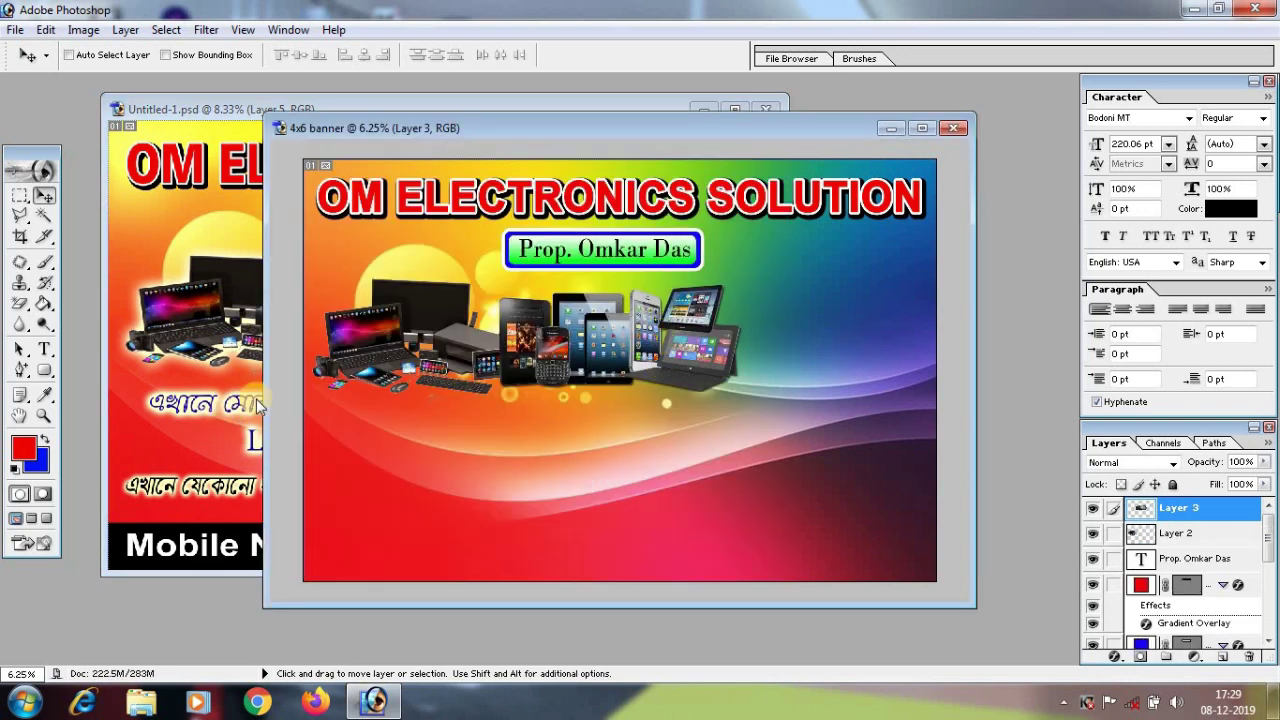
pyautogui.moveTo(19, 306); pyautogui.dragTo(90, 305)
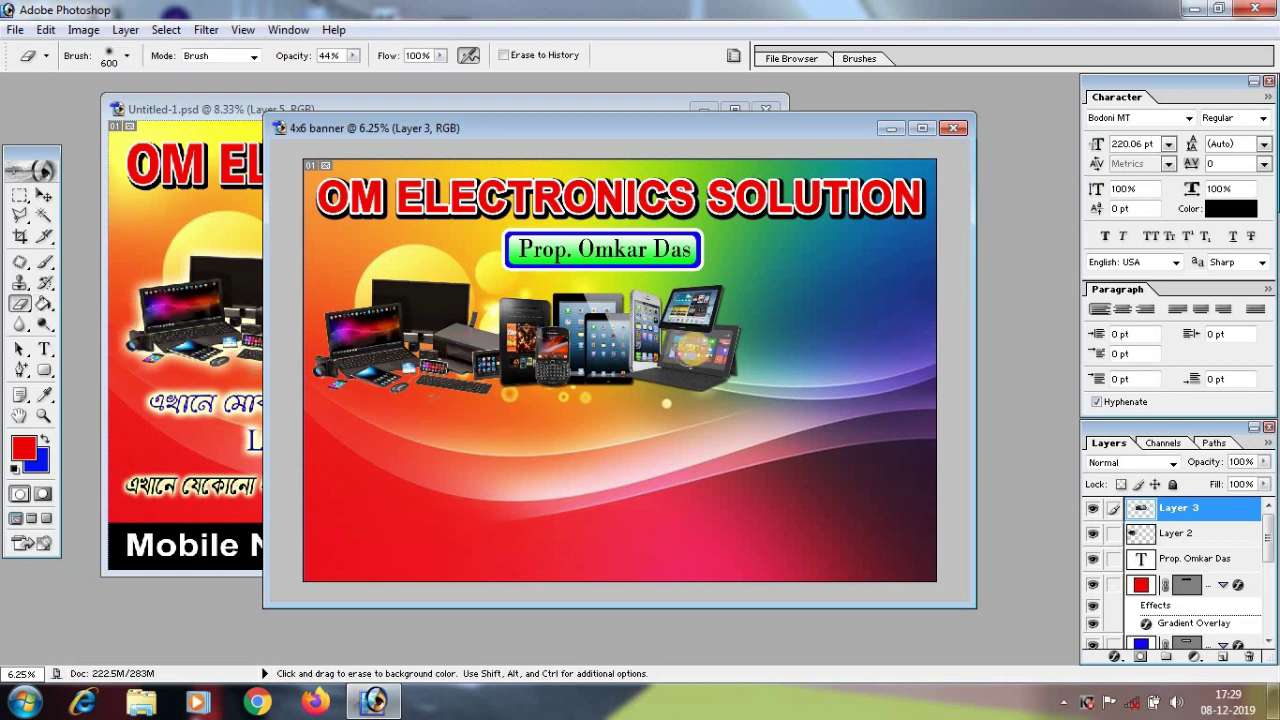
# Erase the tablets right of the iPads with a large hard round eraser at 70% opacity
pyautogui.press(']')
pyautogui.press(']')
pyautogui.press(']')
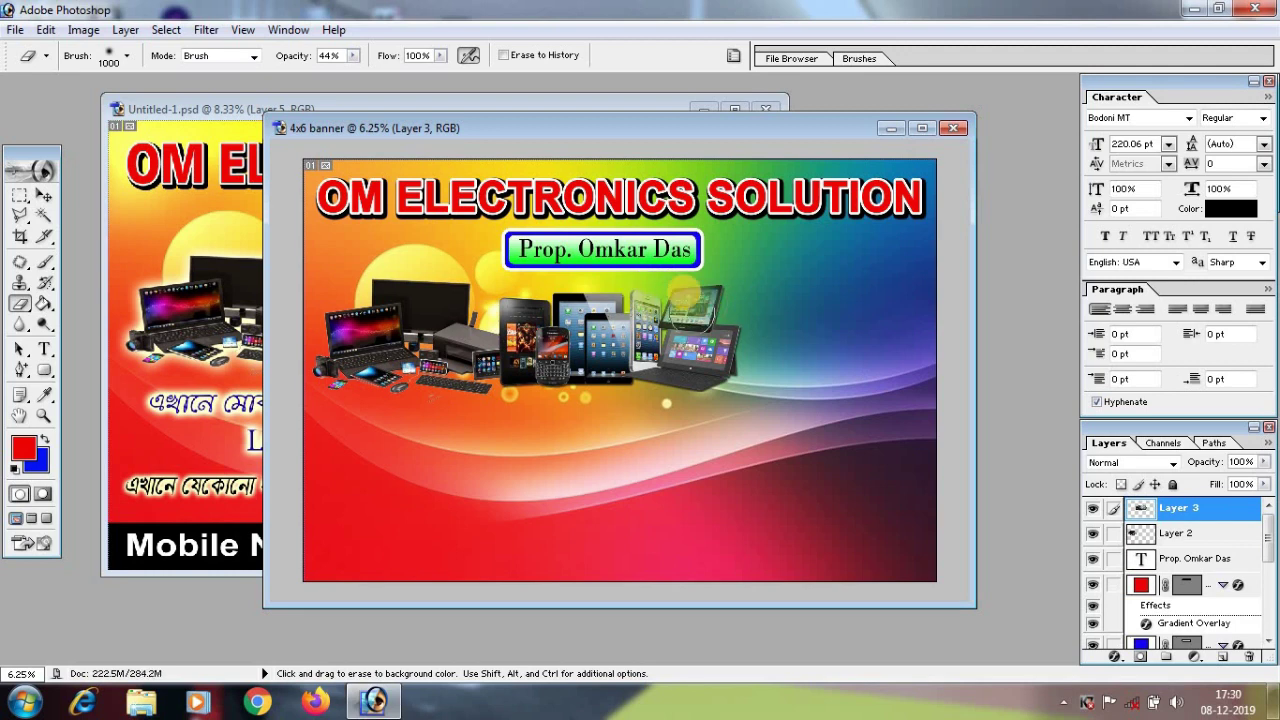
pyautogui.click(333, 56)
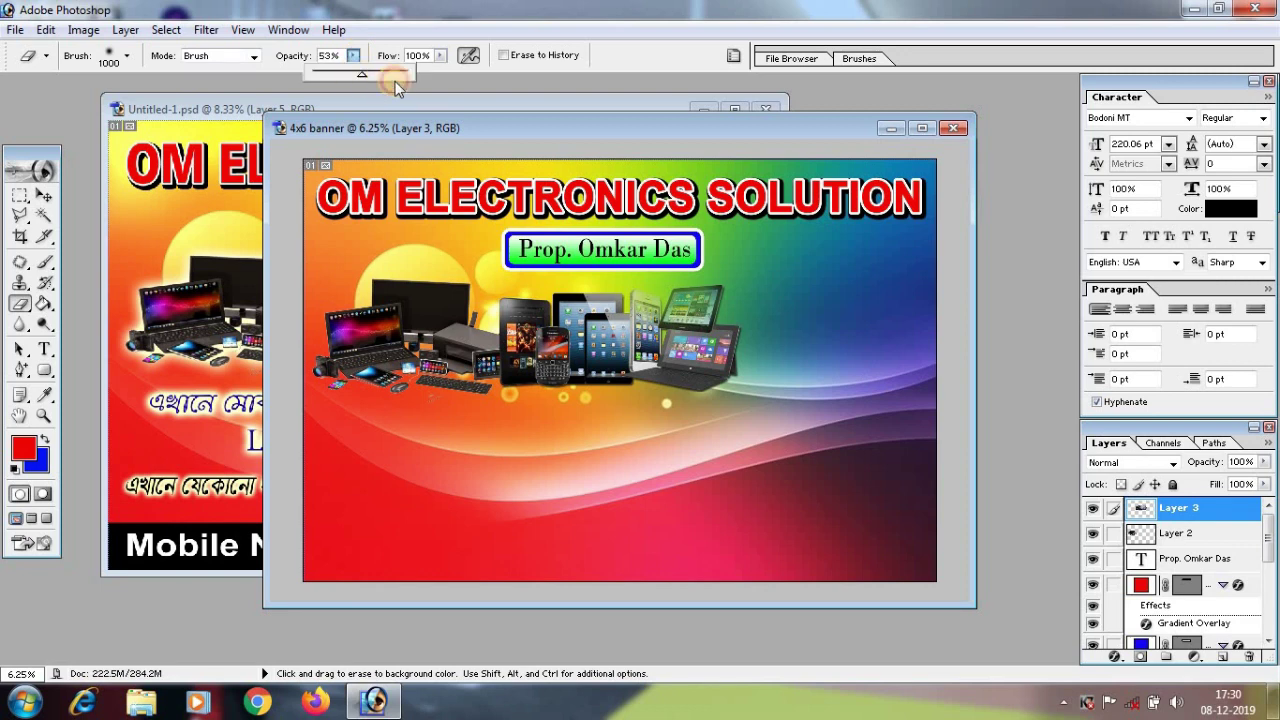
pyautogui.moveTo(395, 88); pyautogui.dragTo(400, 80)
pyautogui.click(127, 56)
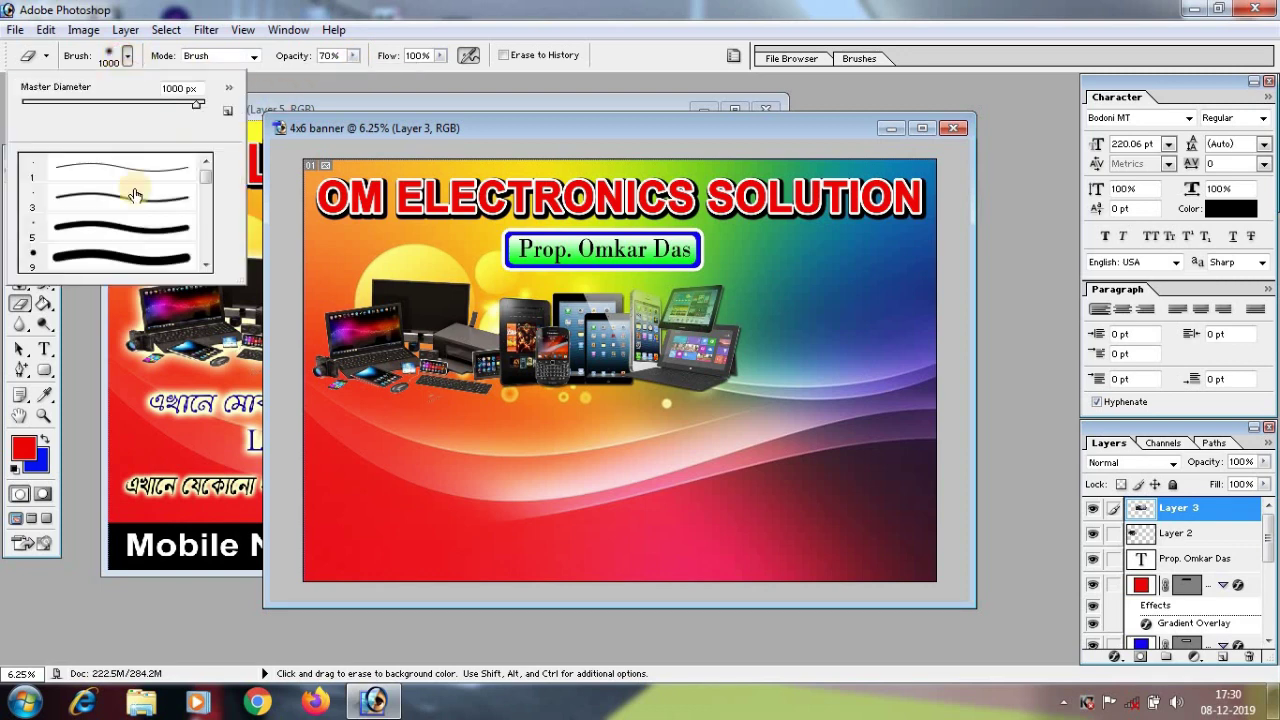
pyautogui.doubleClick(119, 262)
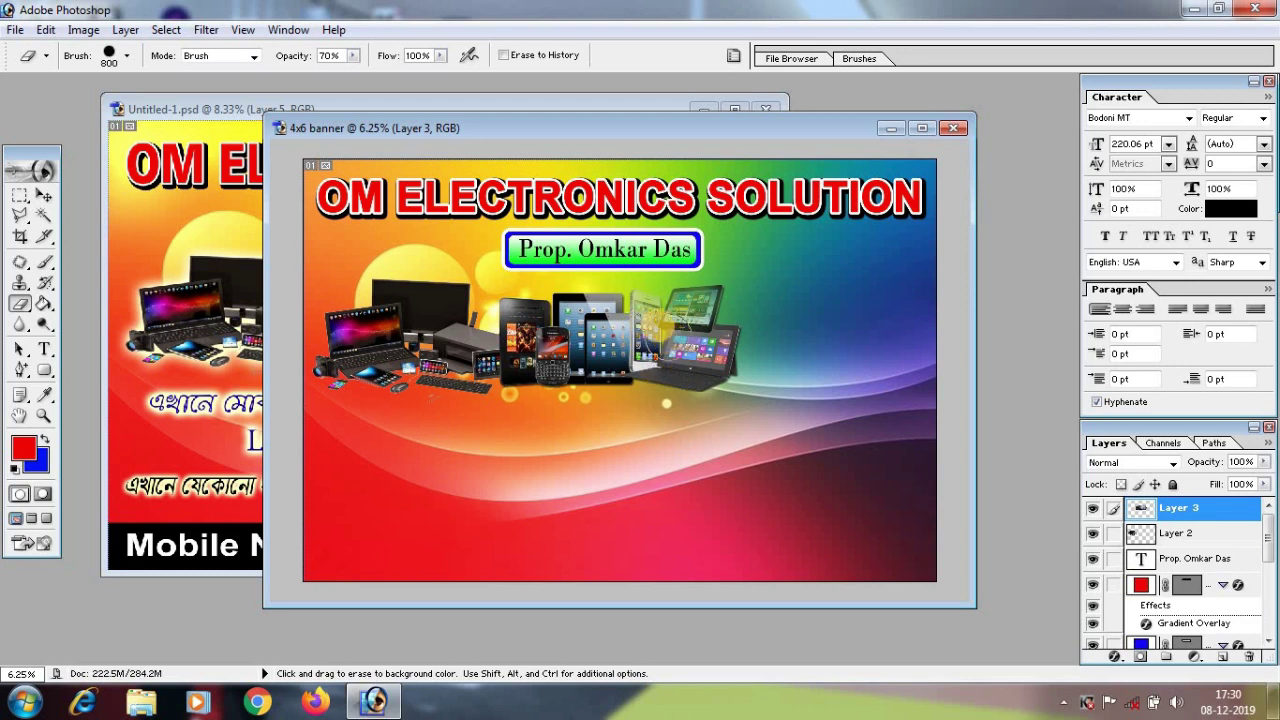
pyautogui.moveTo(655, 297)
pyautogui.mouseDown()
pyautogui.moveTo(700, 378)
pyautogui.moveTo(660, 375)
pyautogui.moveTo(703, 298)
pyautogui.moveTo(693, 418)
pyautogui.mouseUp()
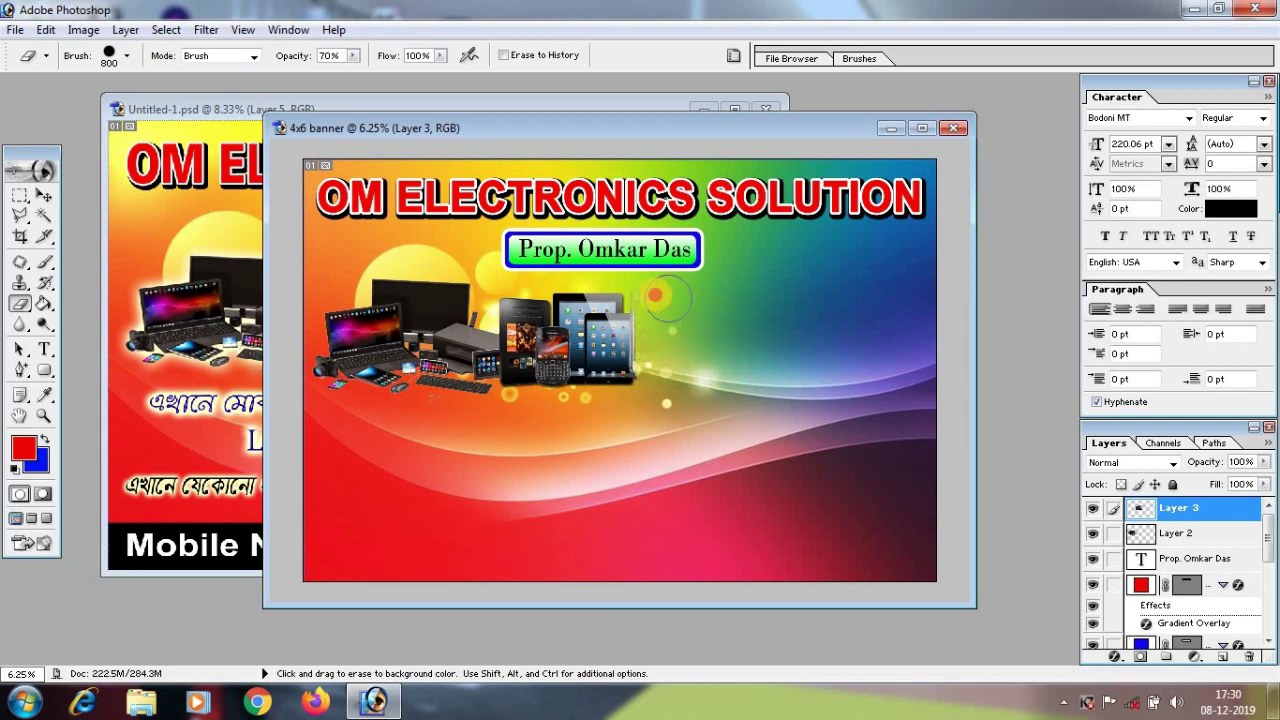
# Open the image file Laser-Printer-PNG-Free-Download.png
pyautogui.doubleClick(109, 609)
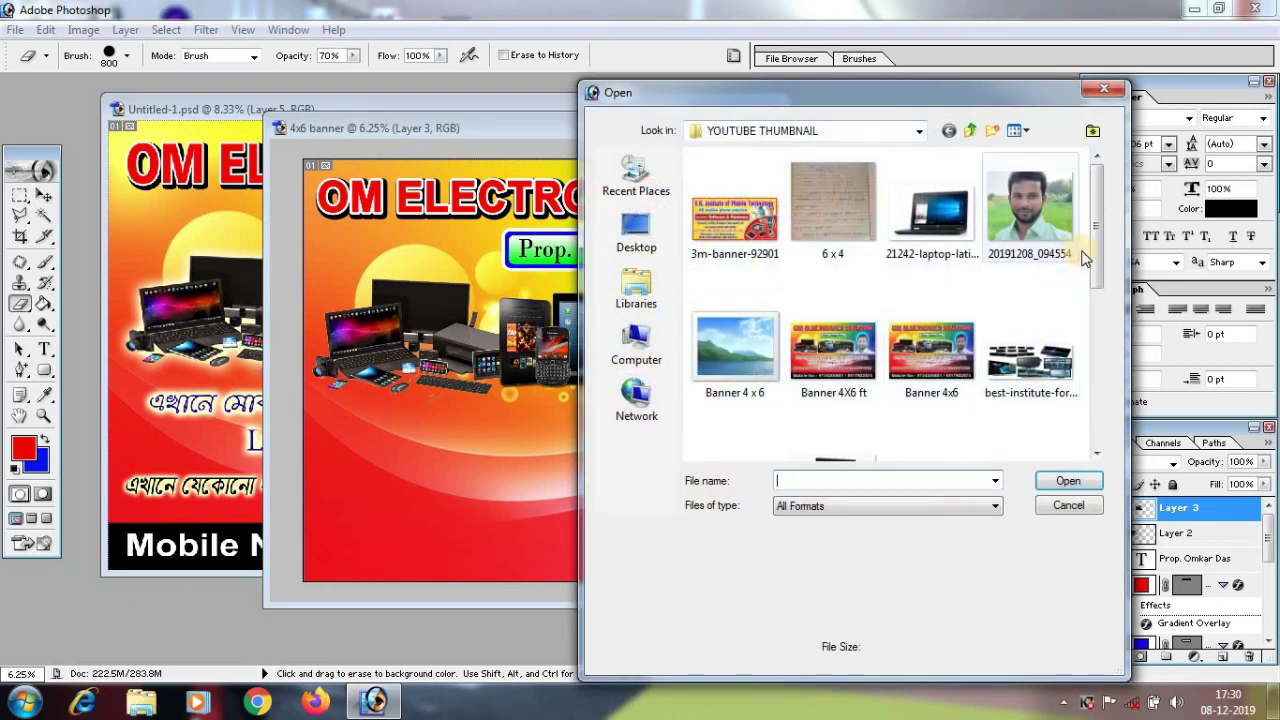
pyautogui.moveTo(1100, 255); pyautogui.dragTo(1100, 371)
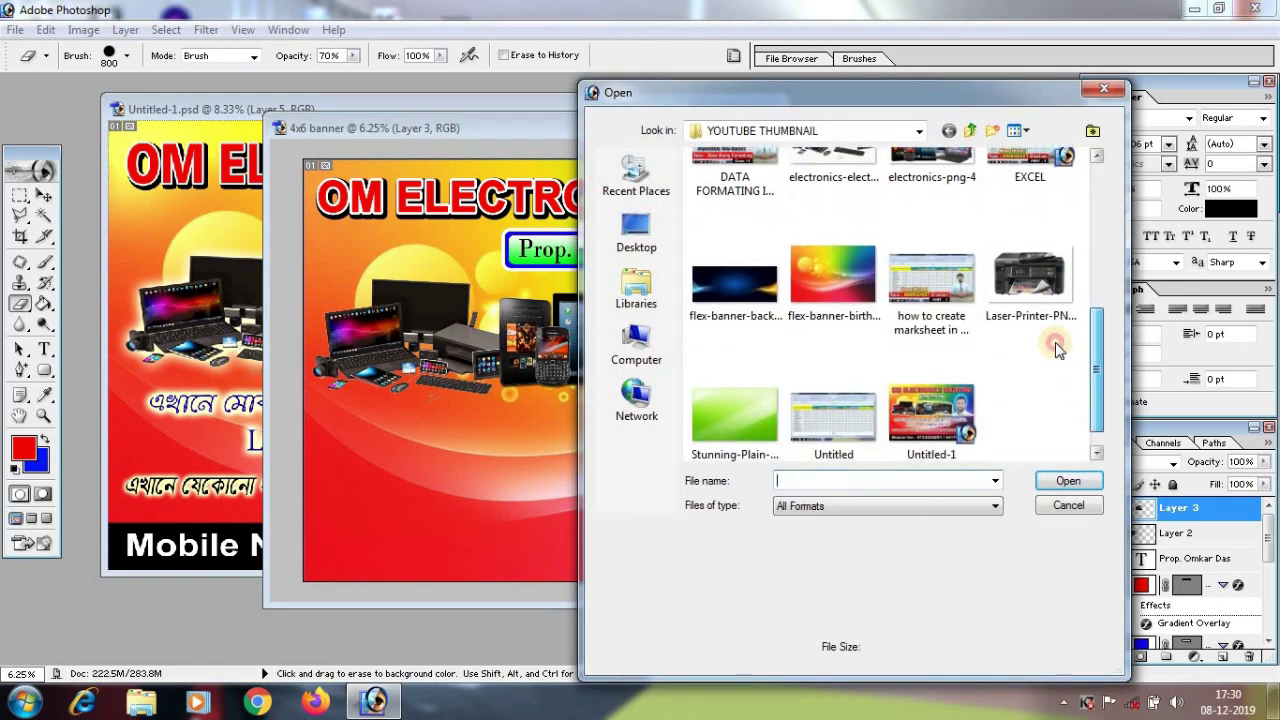
pyautogui.click(1052, 330)
pyautogui.click(1066, 481)
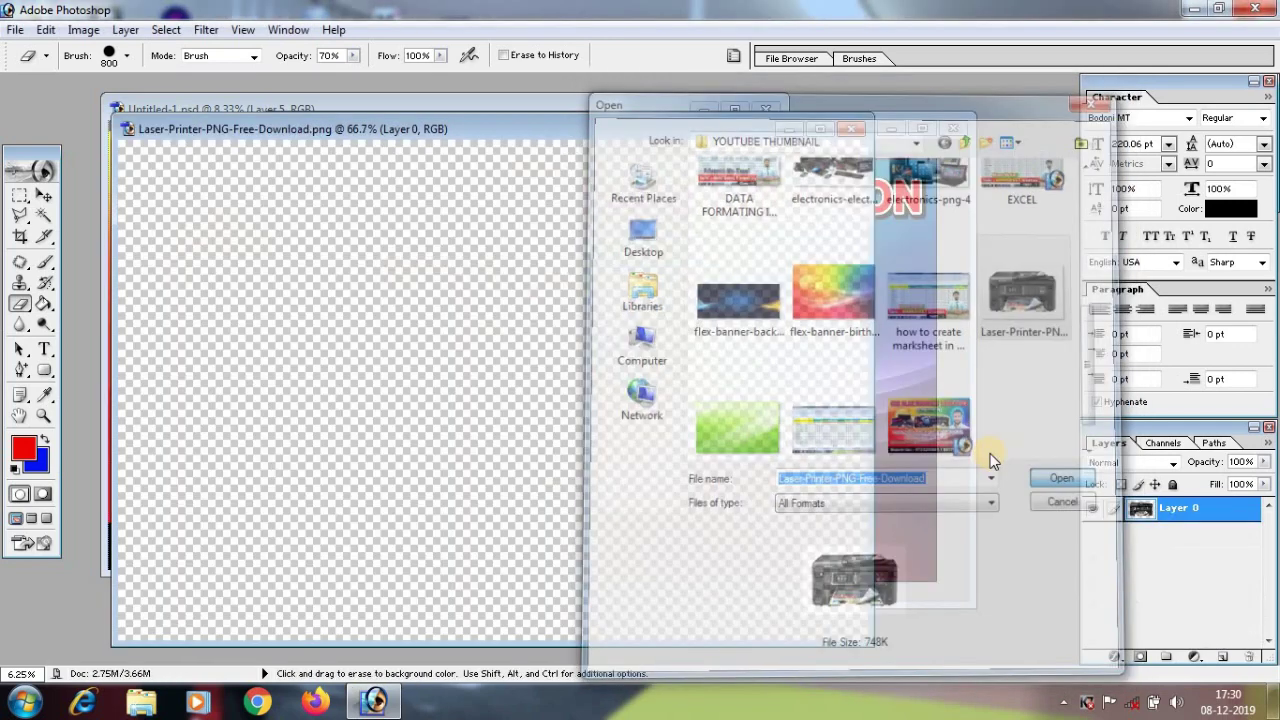
# Bring the printer onto the banner as Layer 4, enlarged and placed beside the iPads
pyautogui.click(44, 195)
pyautogui.moveTo(302, 306)
pyautogui.mouseDown()
pyautogui.moveTo(855, 378)
pyautogui.moveTo(957, 368)
pyautogui.moveTo(906, 384)
pyautogui.moveTo(634, 334)
pyautogui.mouseUp()
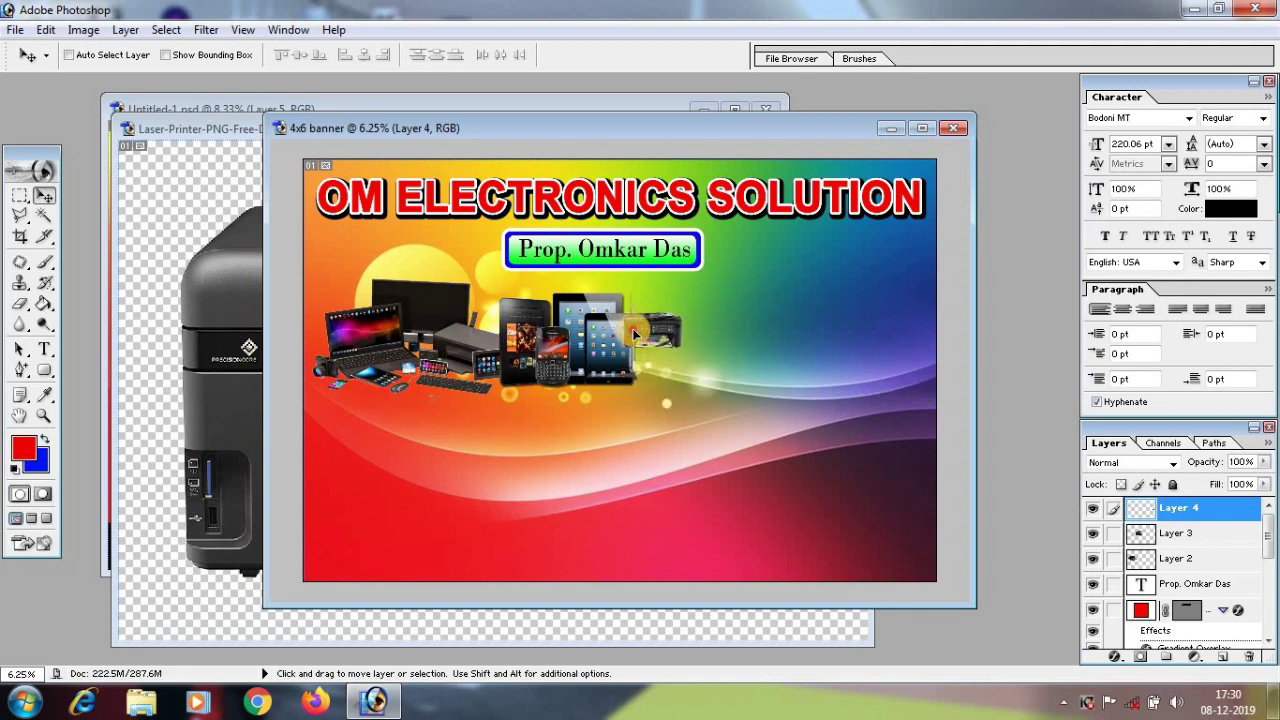
pyautogui.hotkey('ctrl', 't')
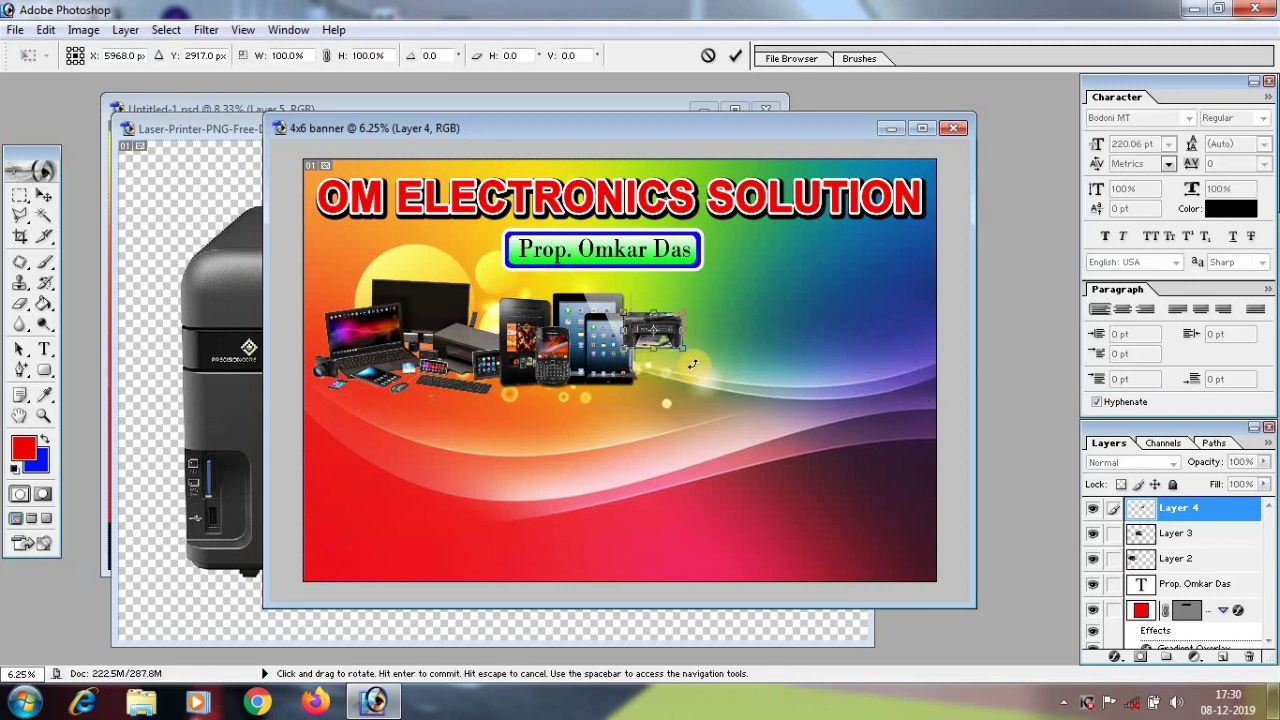
pyautogui.moveTo(683, 348); pyautogui.dragTo(777, 396)
pyautogui.press('Return')
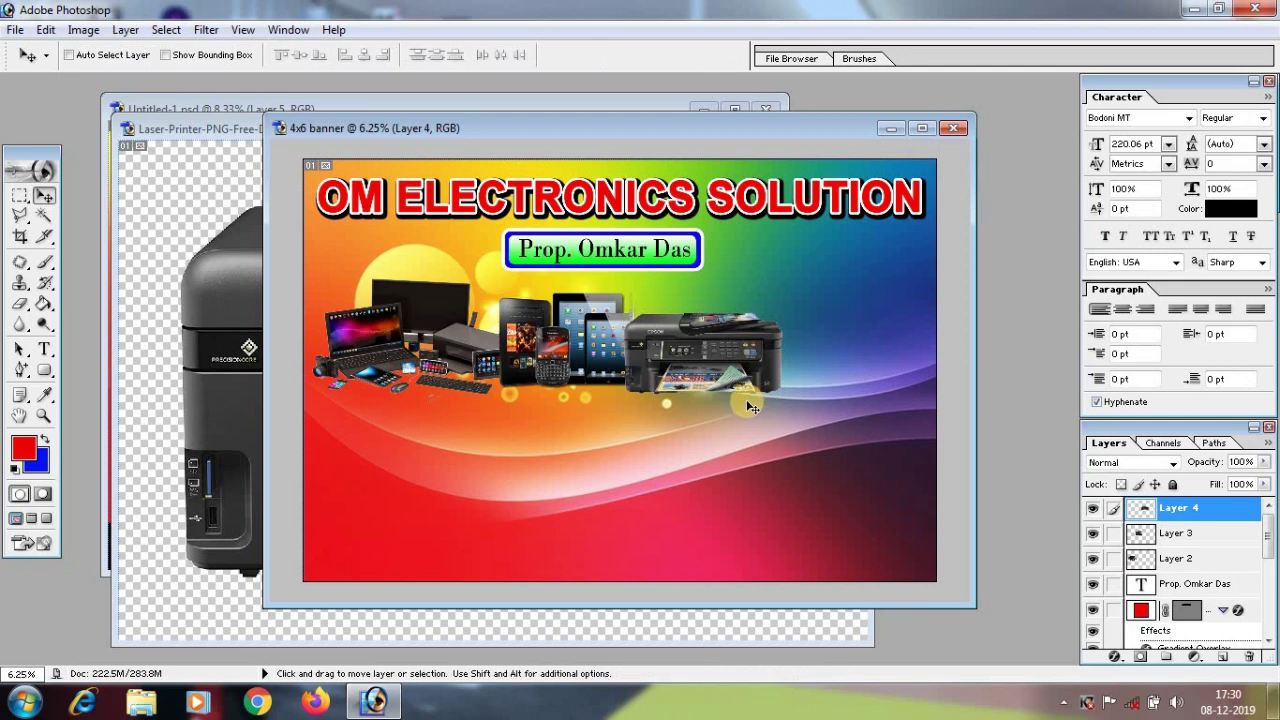
pyautogui.moveTo(730, 388); pyautogui.dragTo(722, 381)
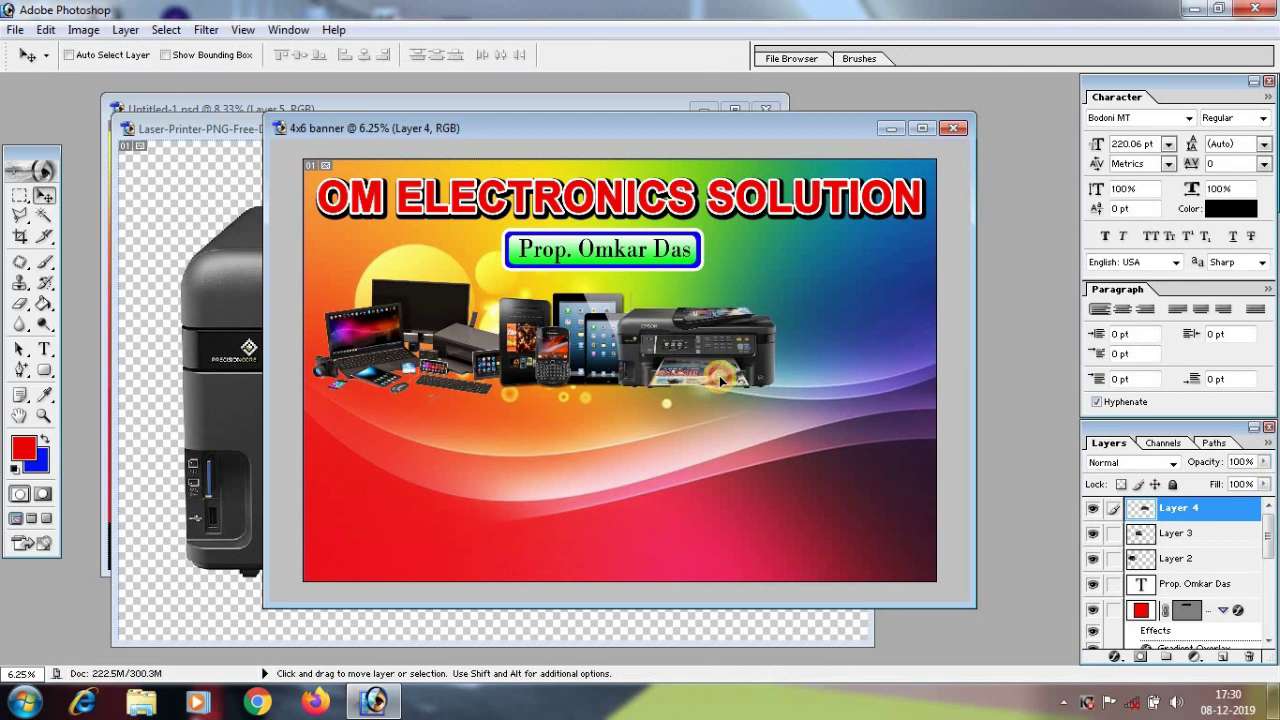
pyautogui.click(721, 381)
# Close the printer file and copy the owner's photo from Untitled-1.psd onto the banner
pyautogui.click(217, 347)
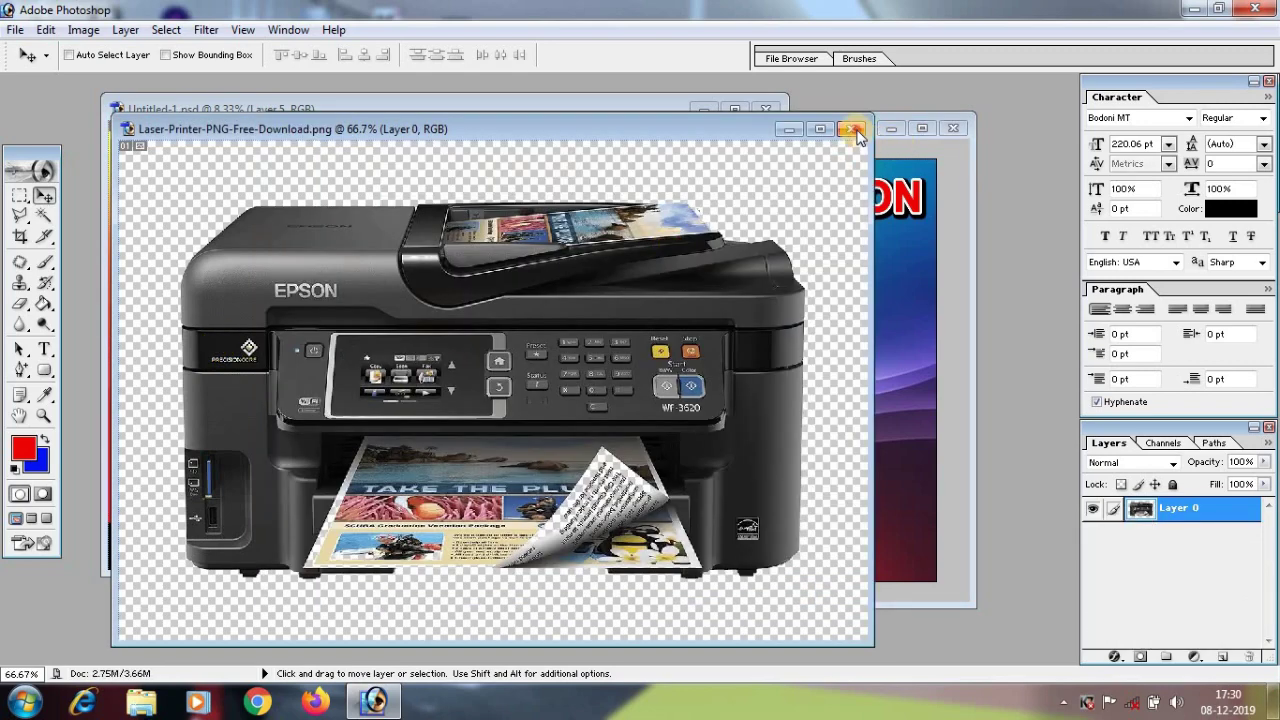
pyautogui.click(853, 130)
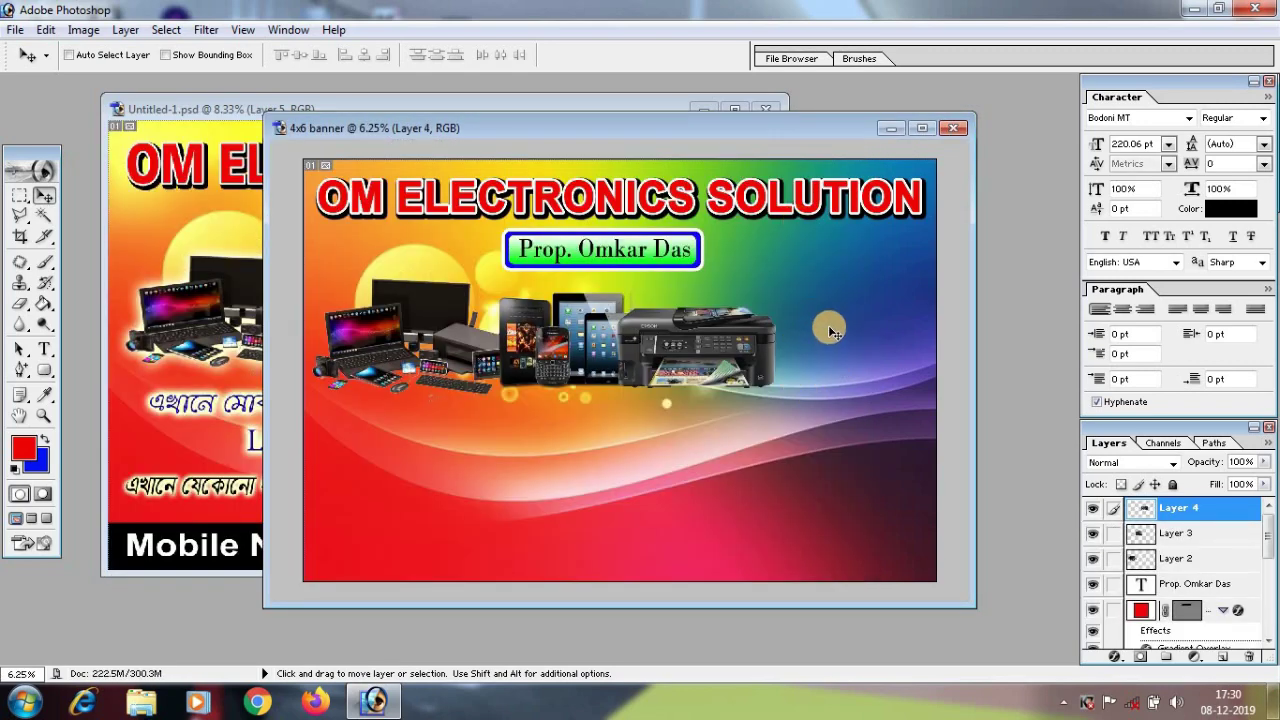
pyautogui.hotkey('ctrl', 'Tab')
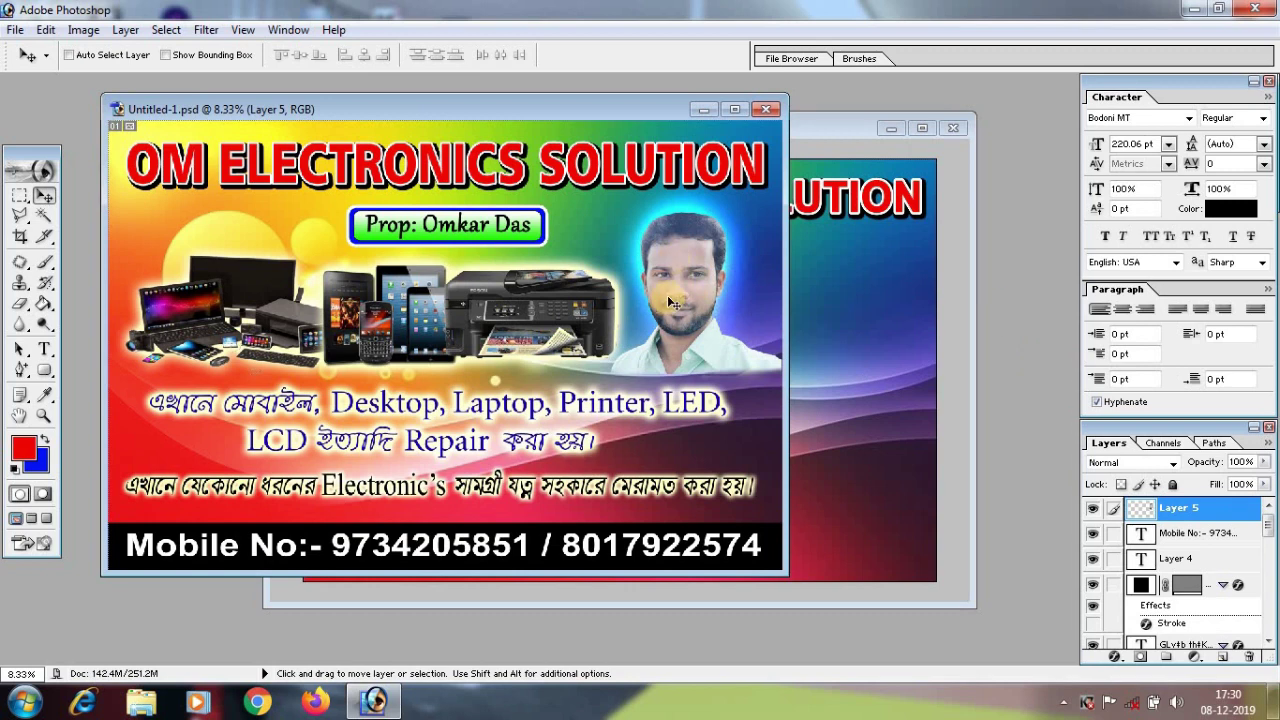
pyautogui.moveTo(667, 295)
pyautogui.mouseDown()
pyautogui.moveTo(851, 318)
pyautogui.moveTo(848, 340)
pyautogui.moveTo(864, 332)
pyautogui.mouseUp()
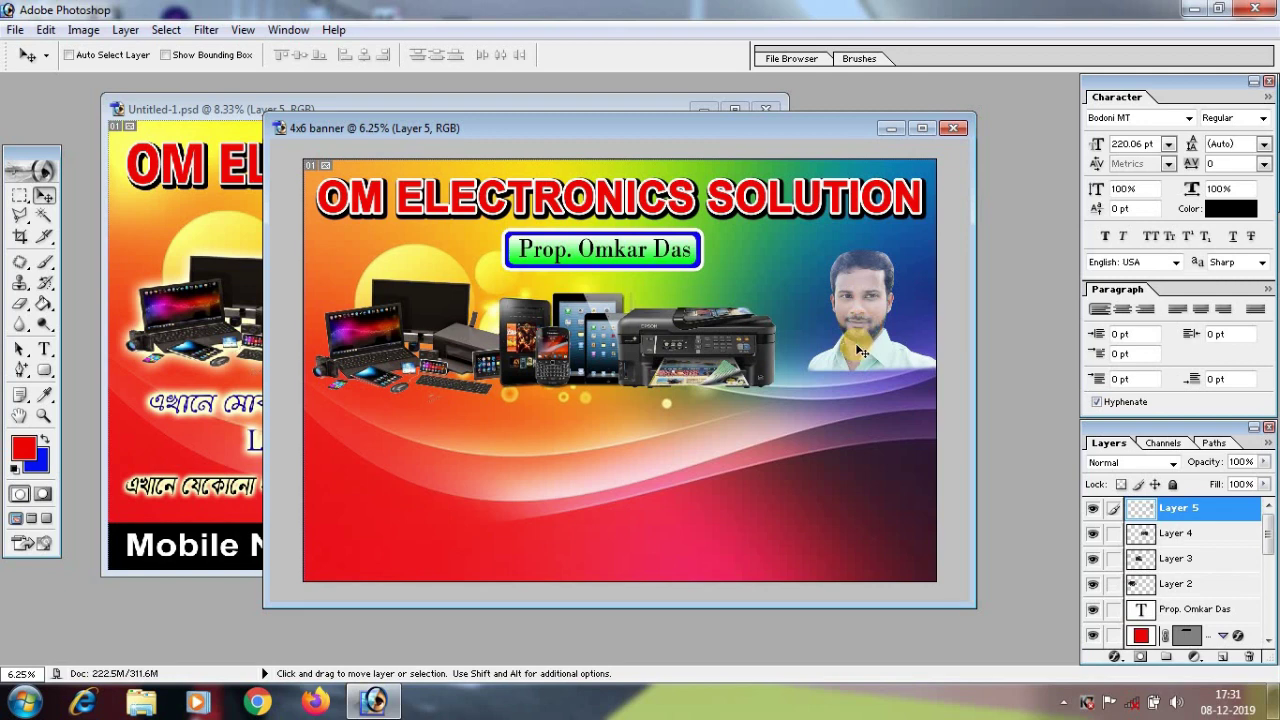
# Enlarge the owner's photo to reach the banner's right edge, then compare with Untitled-1.psd
pyautogui.hotkey('ctrl', 't')
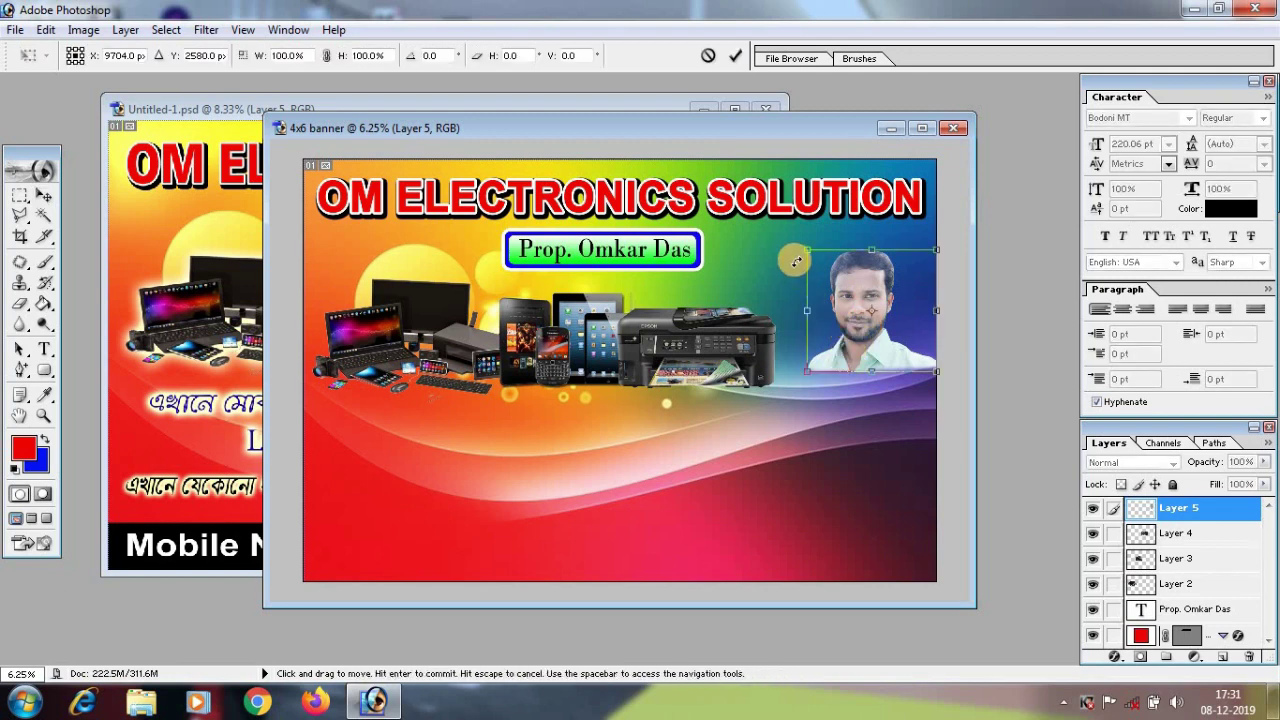
pyautogui.moveTo(808, 248); pyautogui.dragTo(788, 224)
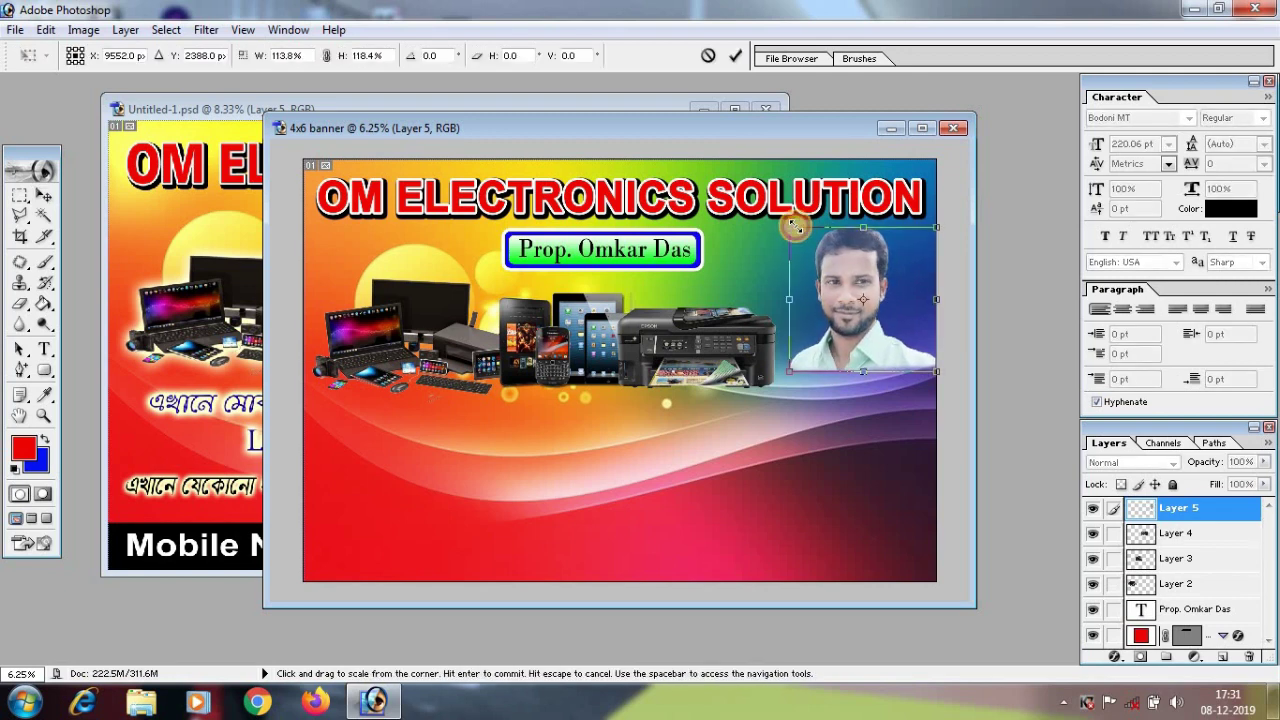
pyautogui.moveTo(882, 278); pyautogui.dragTo(882, 292)
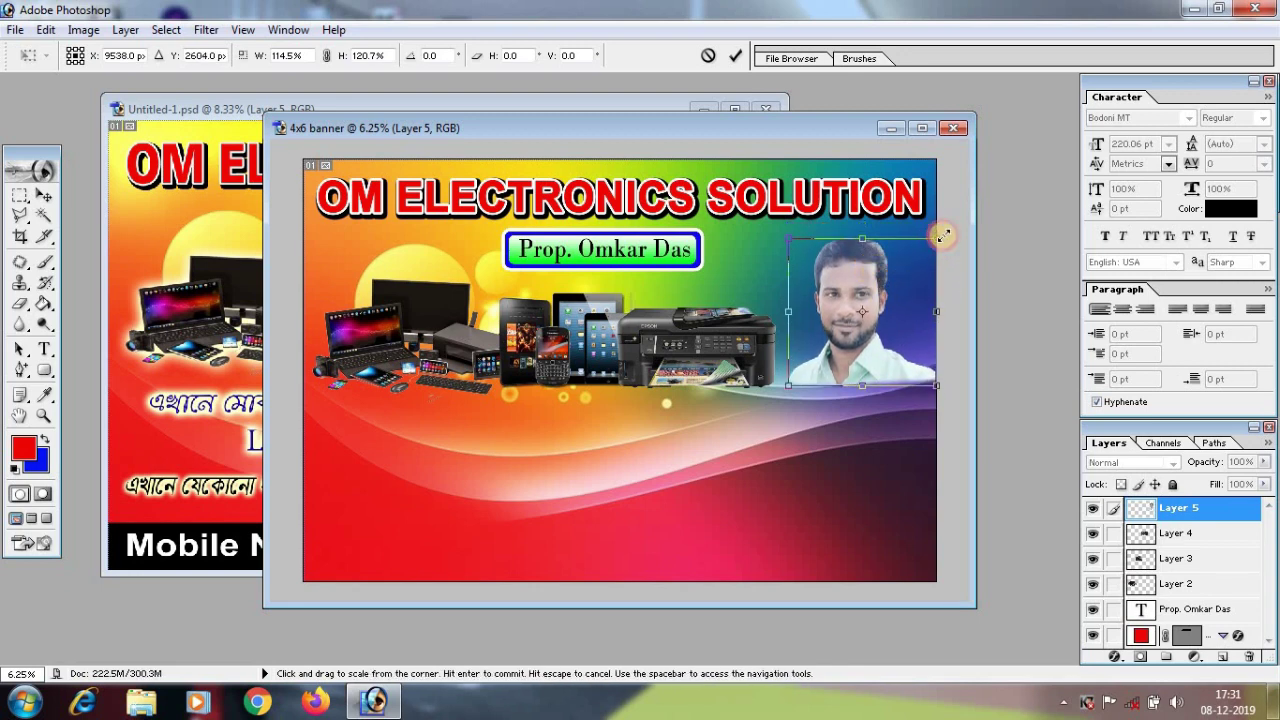
pyautogui.moveTo(937, 238); pyautogui.dragTo(947, 234)
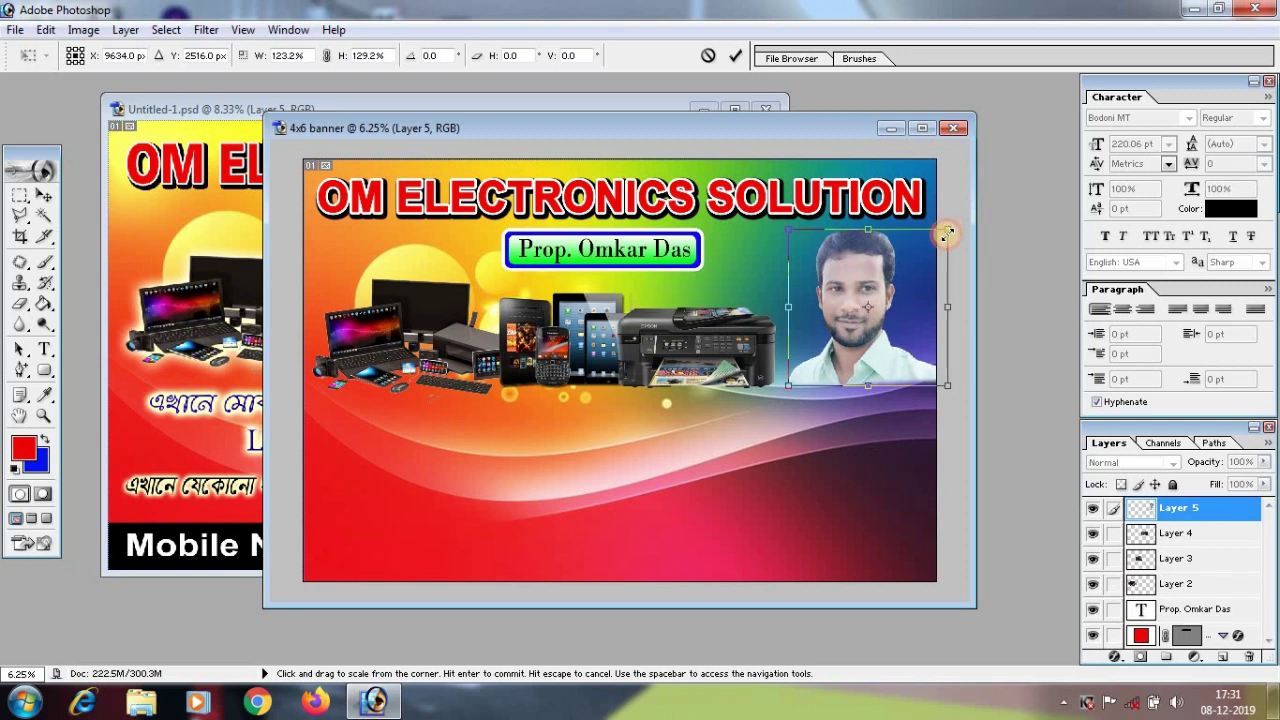
pyautogui.press('Return')
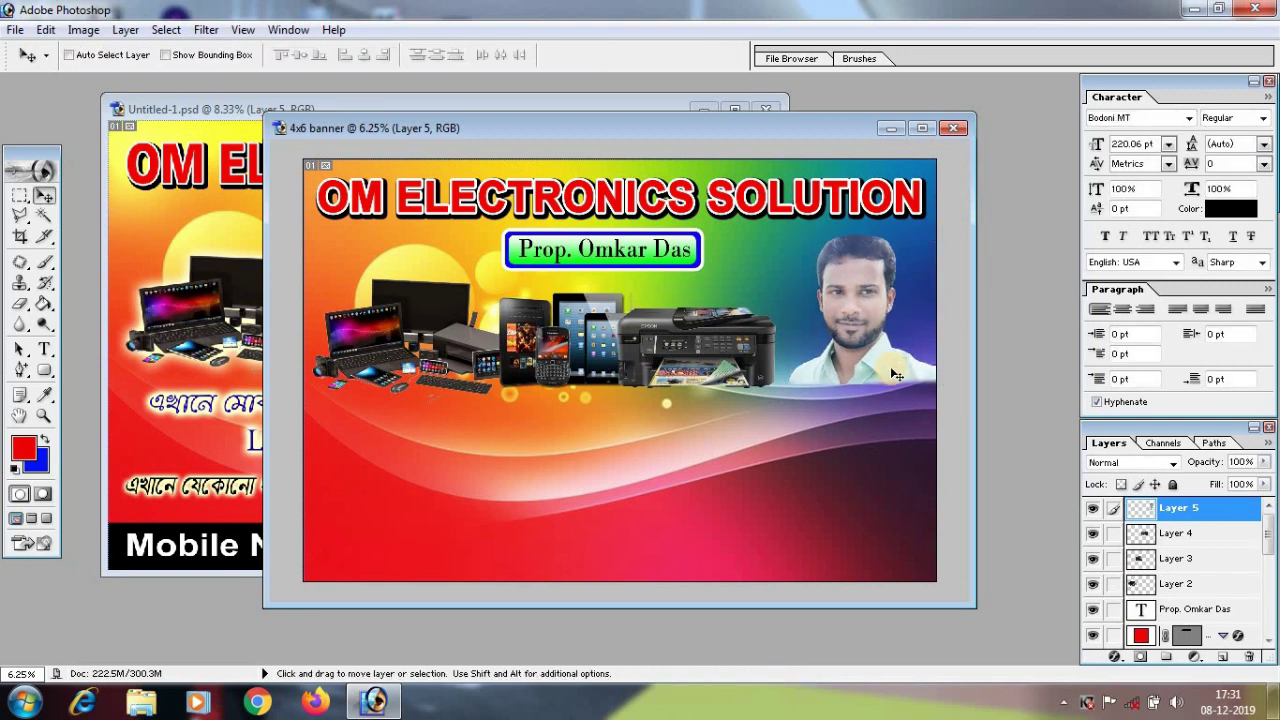
pyautogui.click(219, 292)
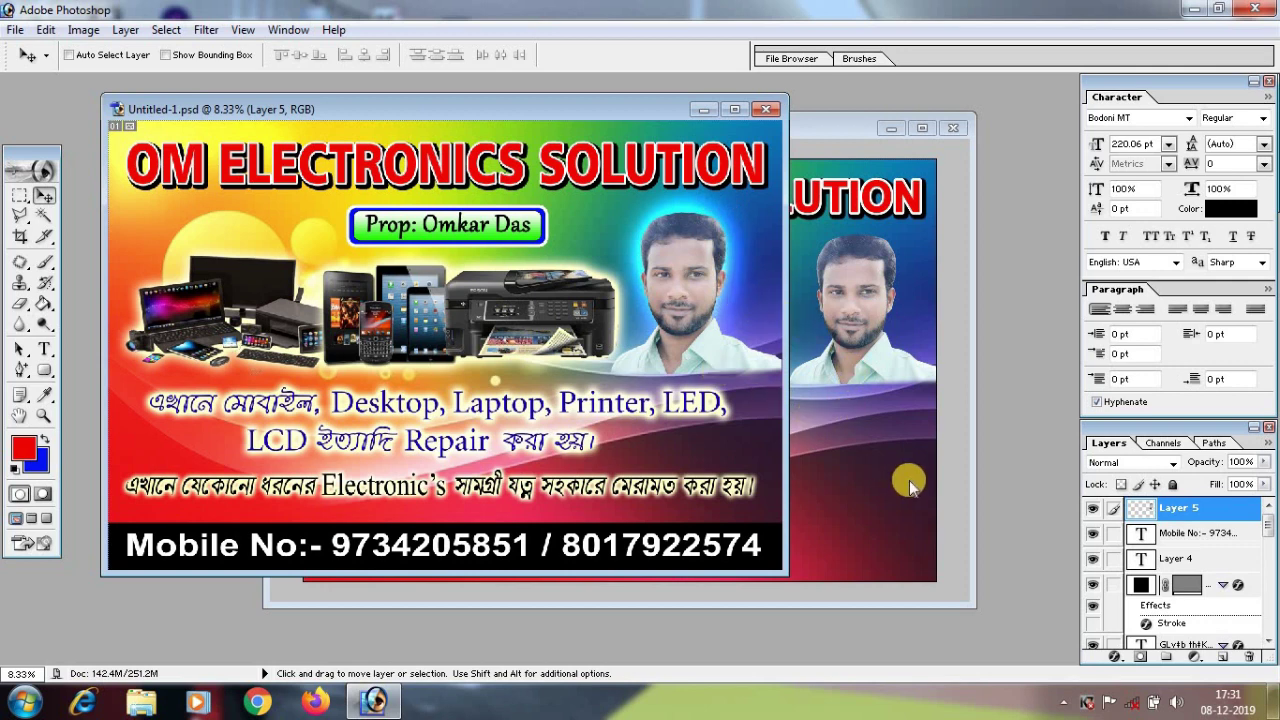
pyautogui.click(878, 462)
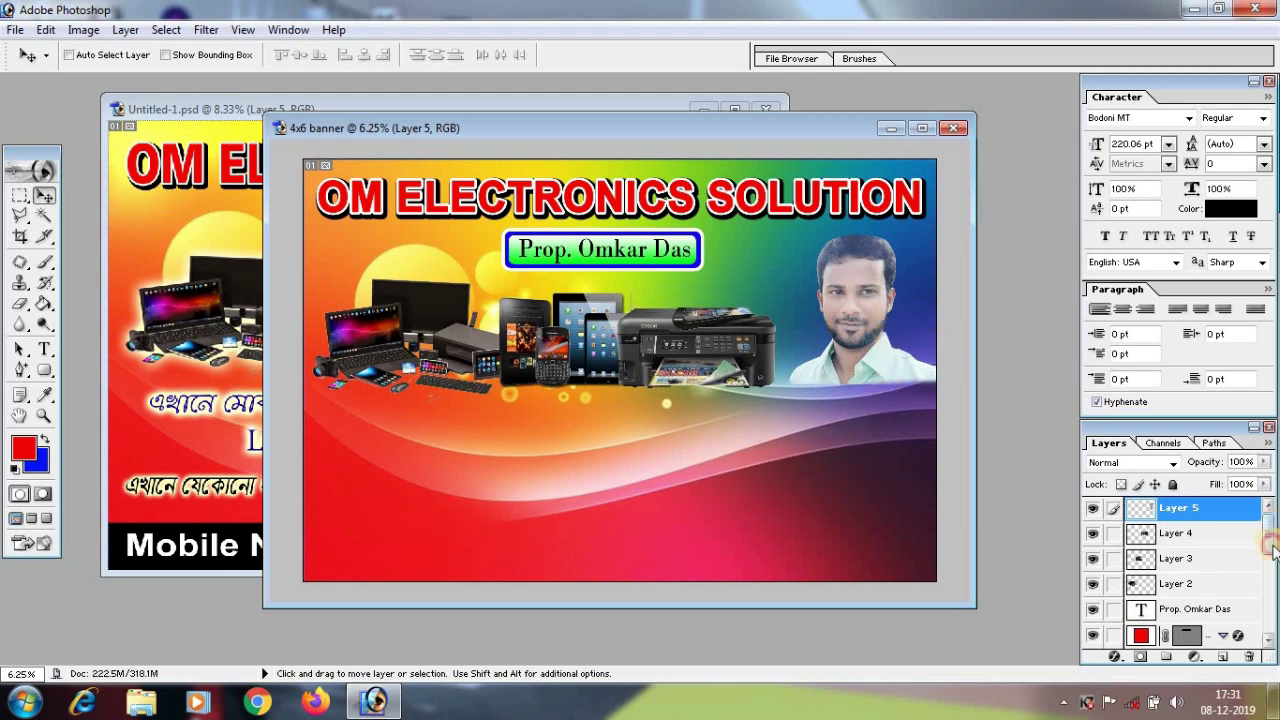
# Make Layer 1, the rainbow background, the active layer
pyautogui.moveTo(1270, 540); pyautogui.dragTo(1272, 628)
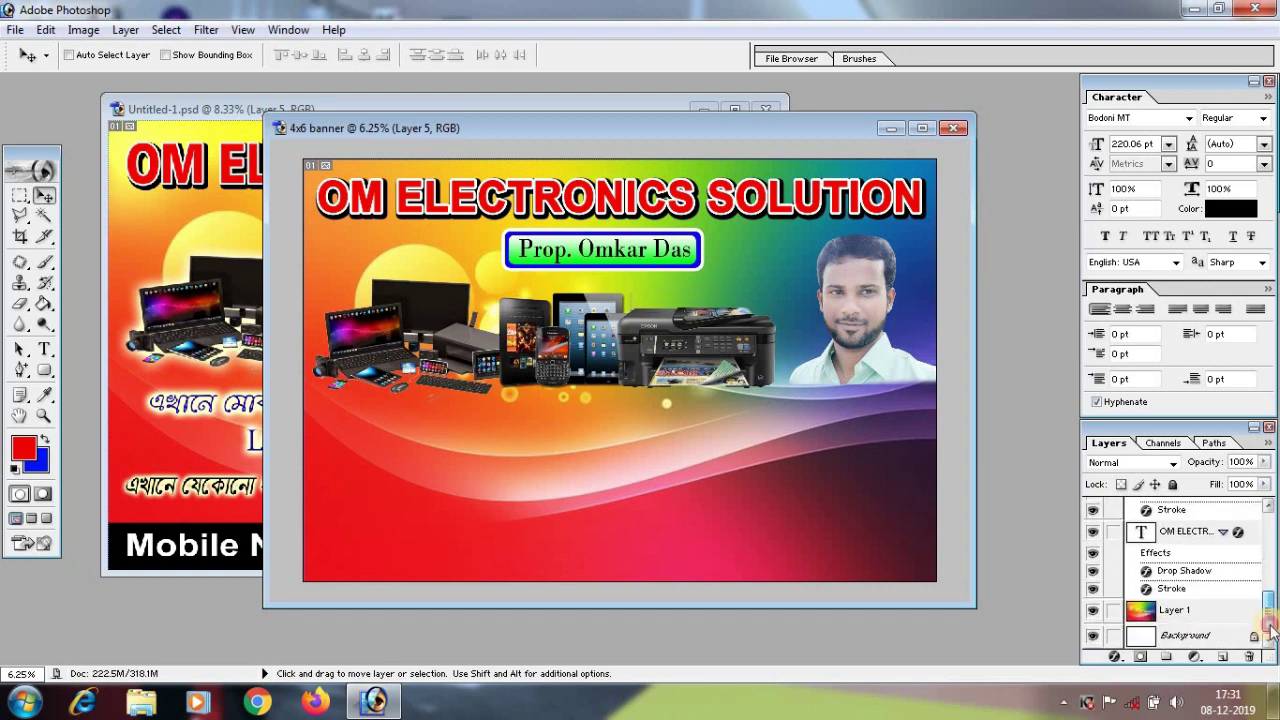
pyautogui.click(1177, 612)
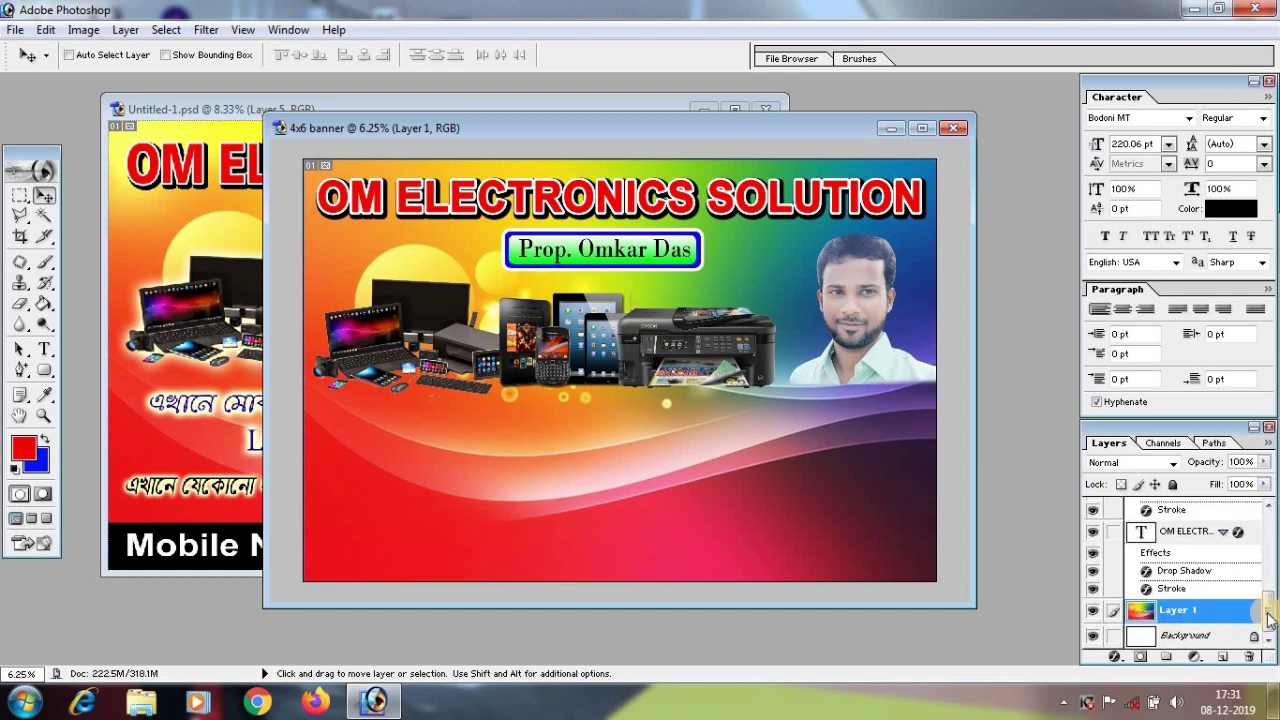
pyautogui.moveTo(1268, 600); pyautogui.dragTo(1268, 510)
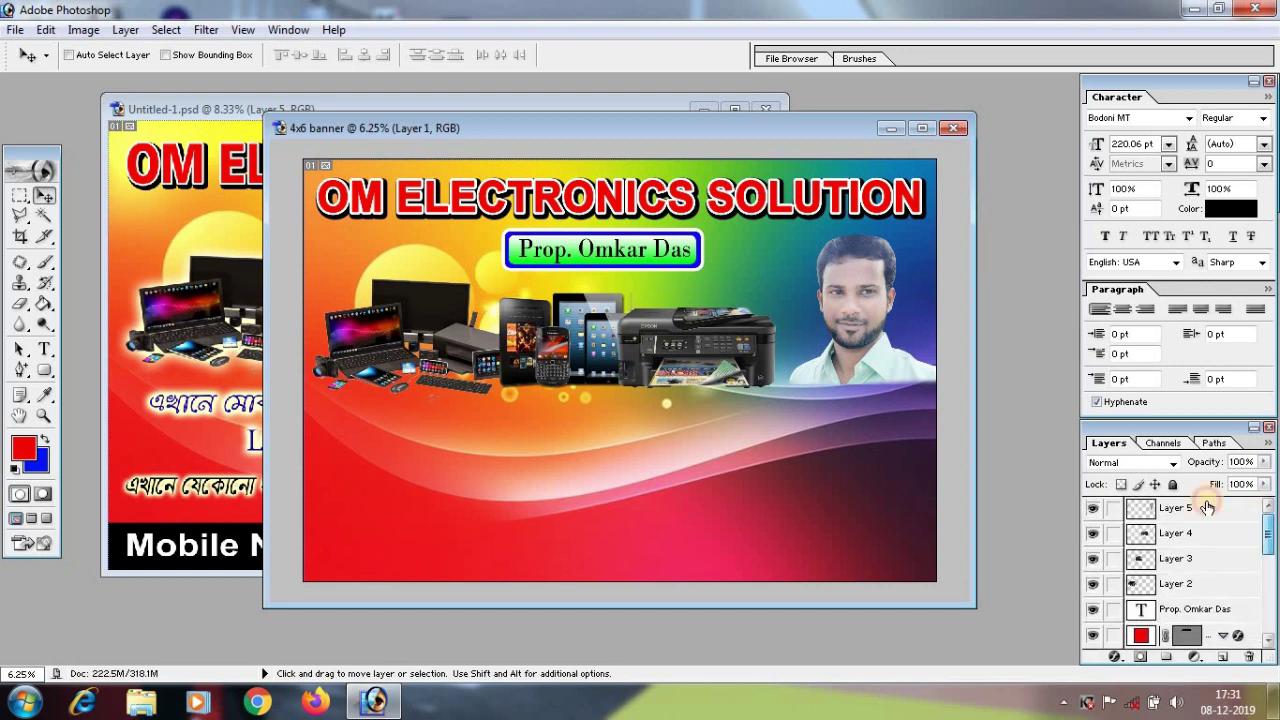
pyautogui.rightClick(652, 466)
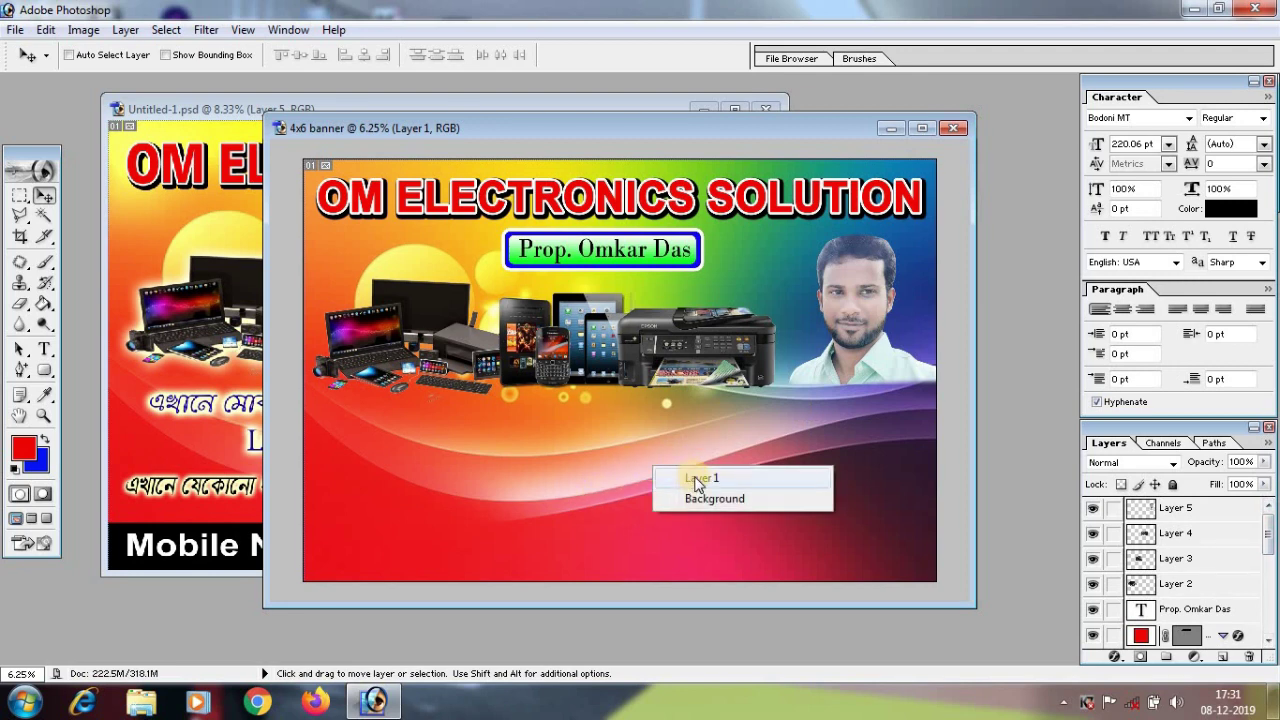
pyautogui.click(700, 478)
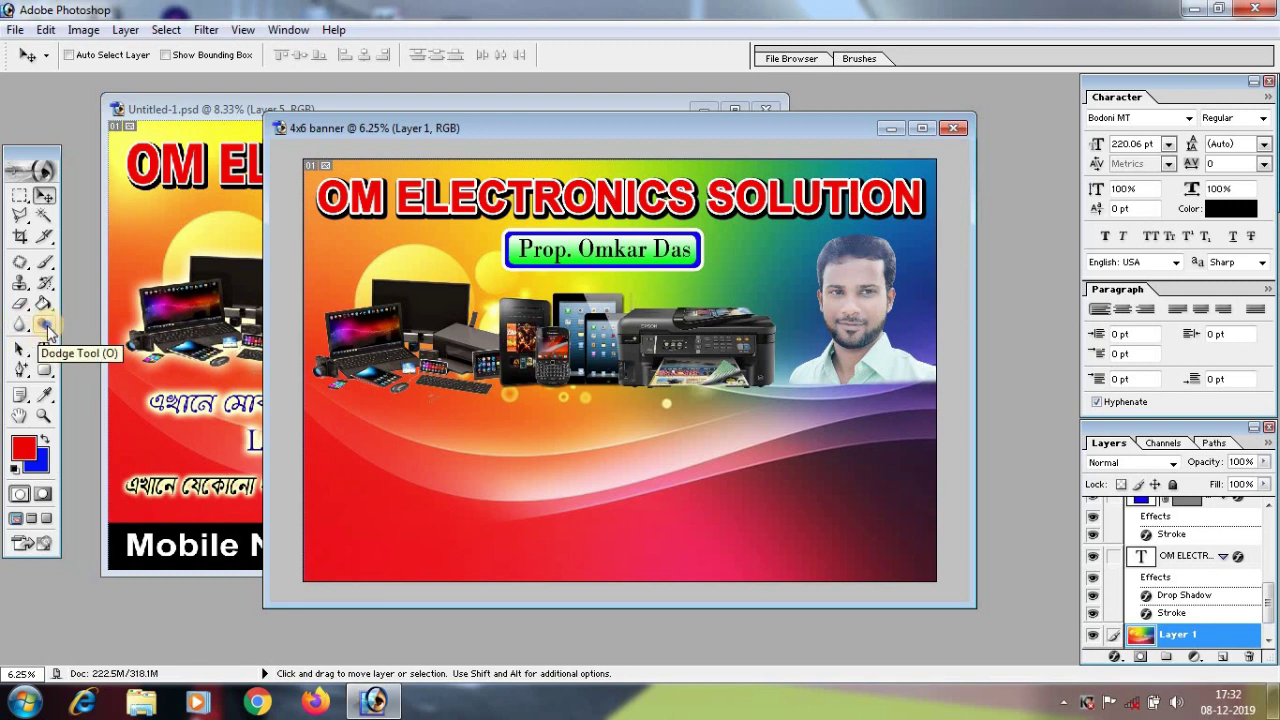
# Lighten the background behind the owner's photo with an enlarged Dodge brush
pyautogui.click(47, 330)
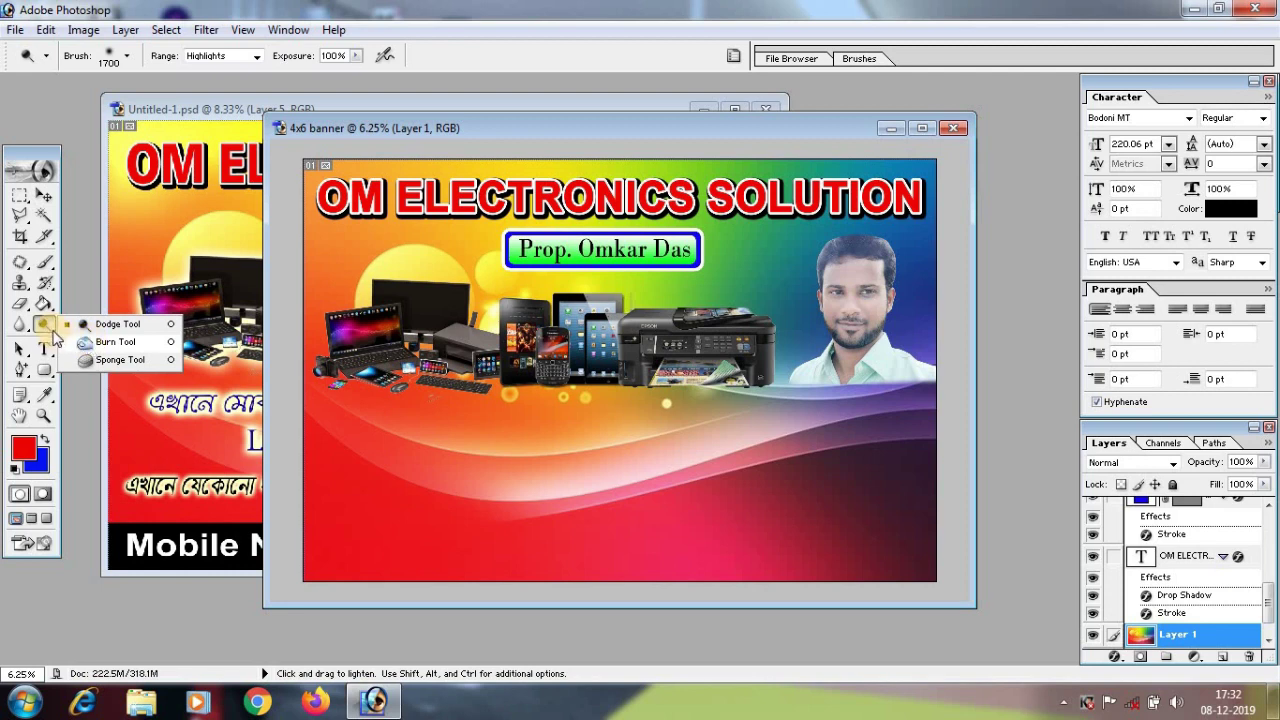
pyautogui.click(41, 330)
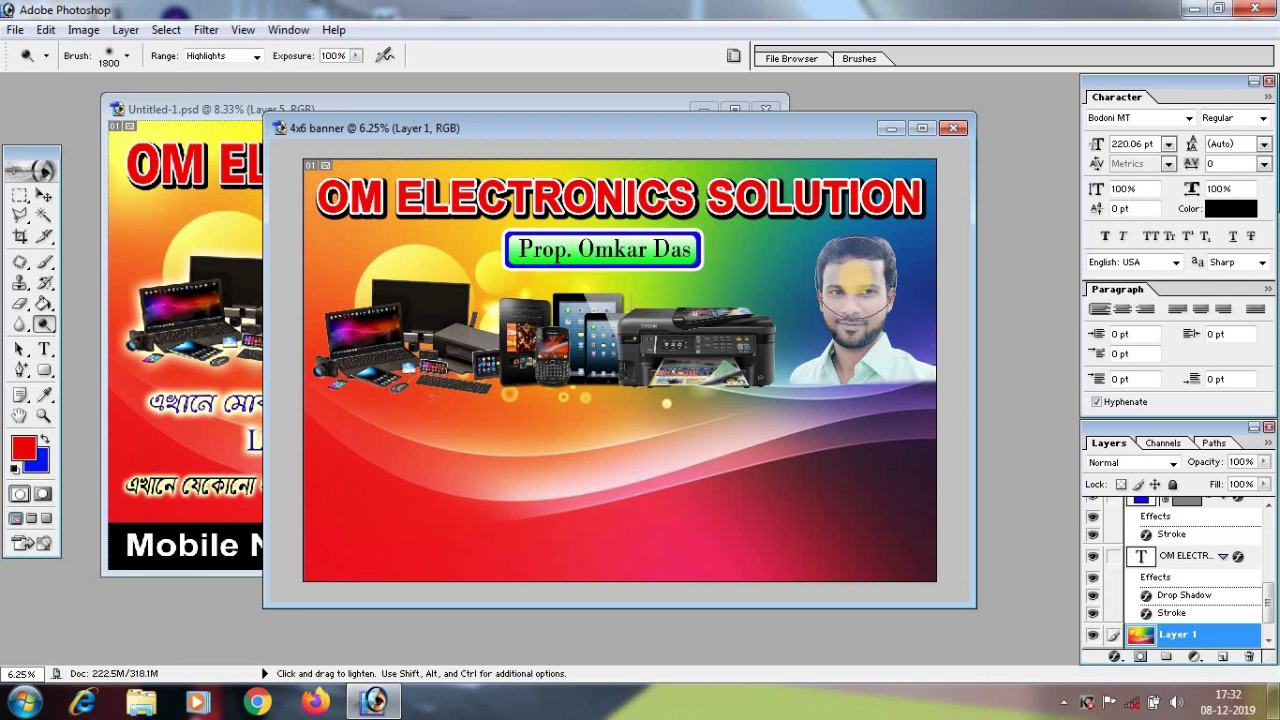
pyautogui.press(']')
pyautogui.press(']')
pyautogui.press(']')
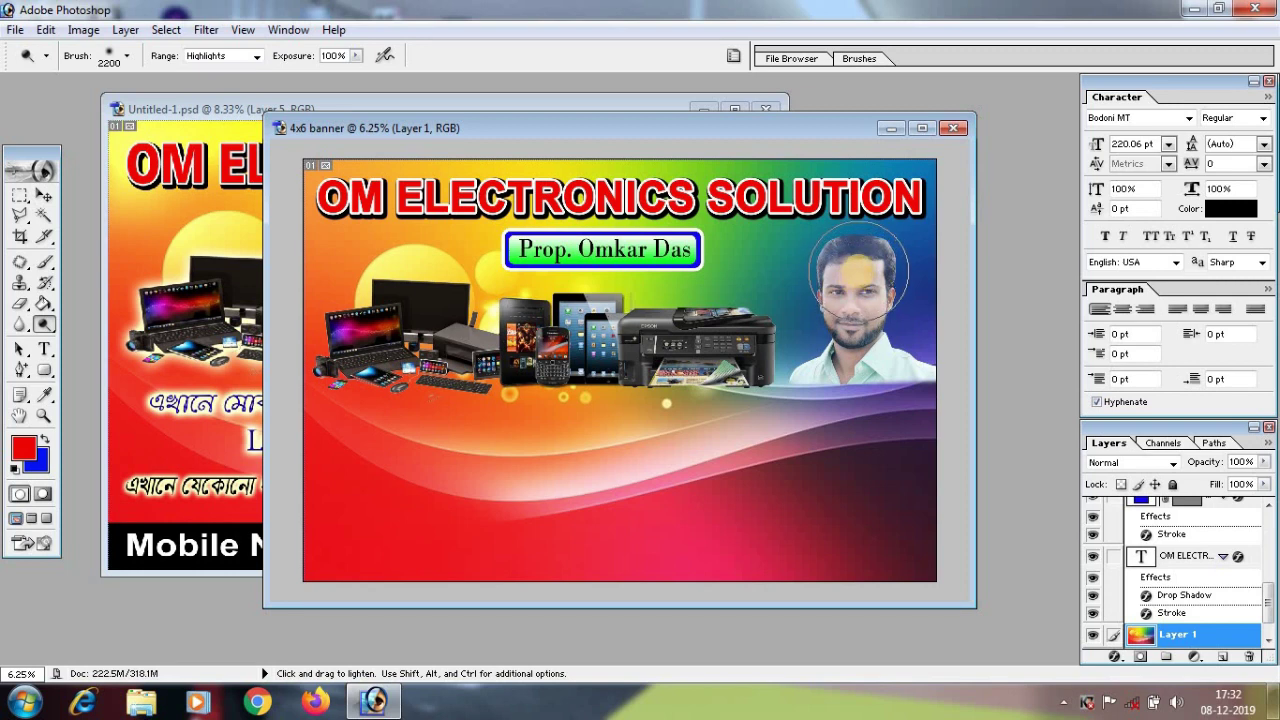
pyautogui.press(']')
pyautogui.press(']')
pyautogui.press(']')
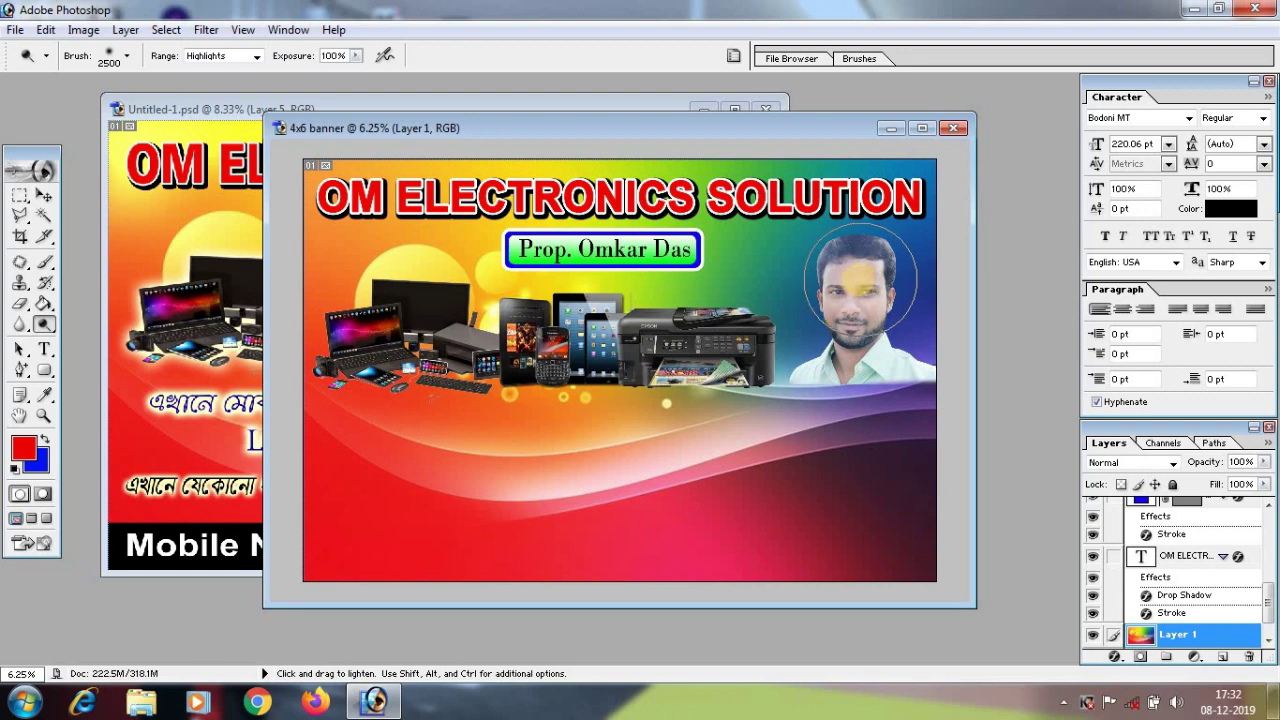
pyautogui.moveTo(851, 283); pyautogui.dragTo(855, 278)
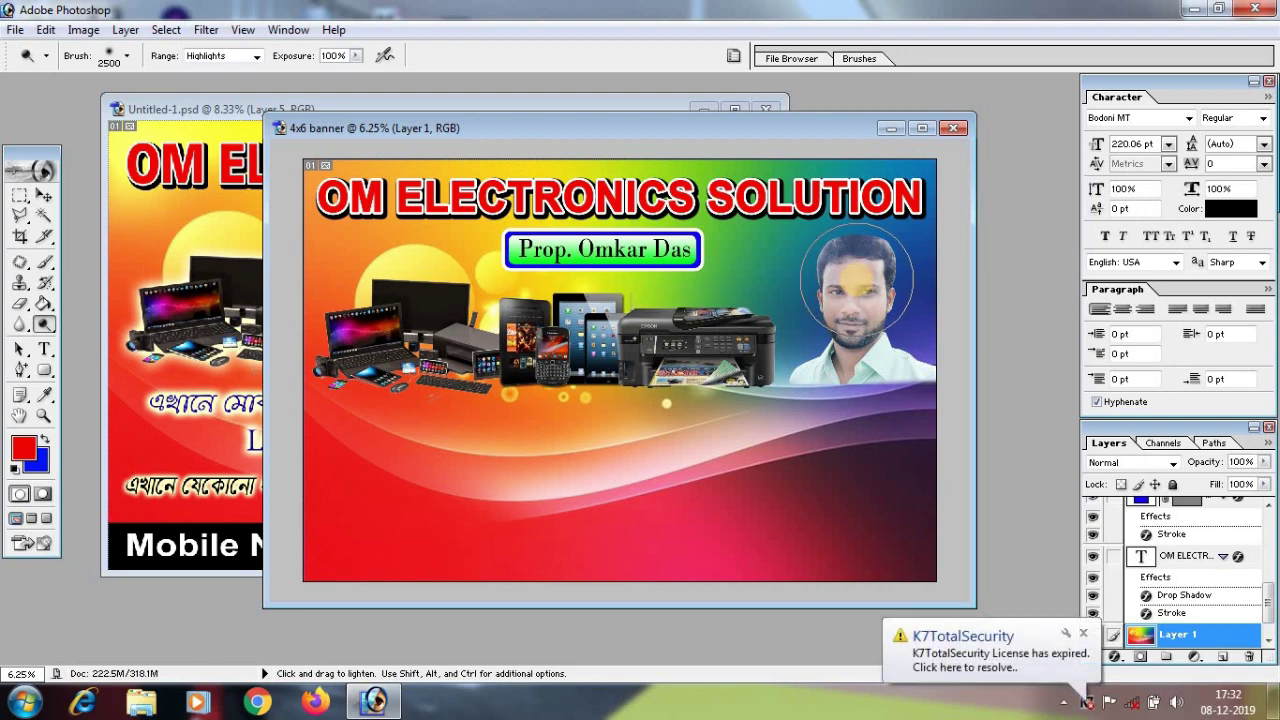
pyautogui.moveTo(856, 281); pyautogui.dragTo(856, 282)
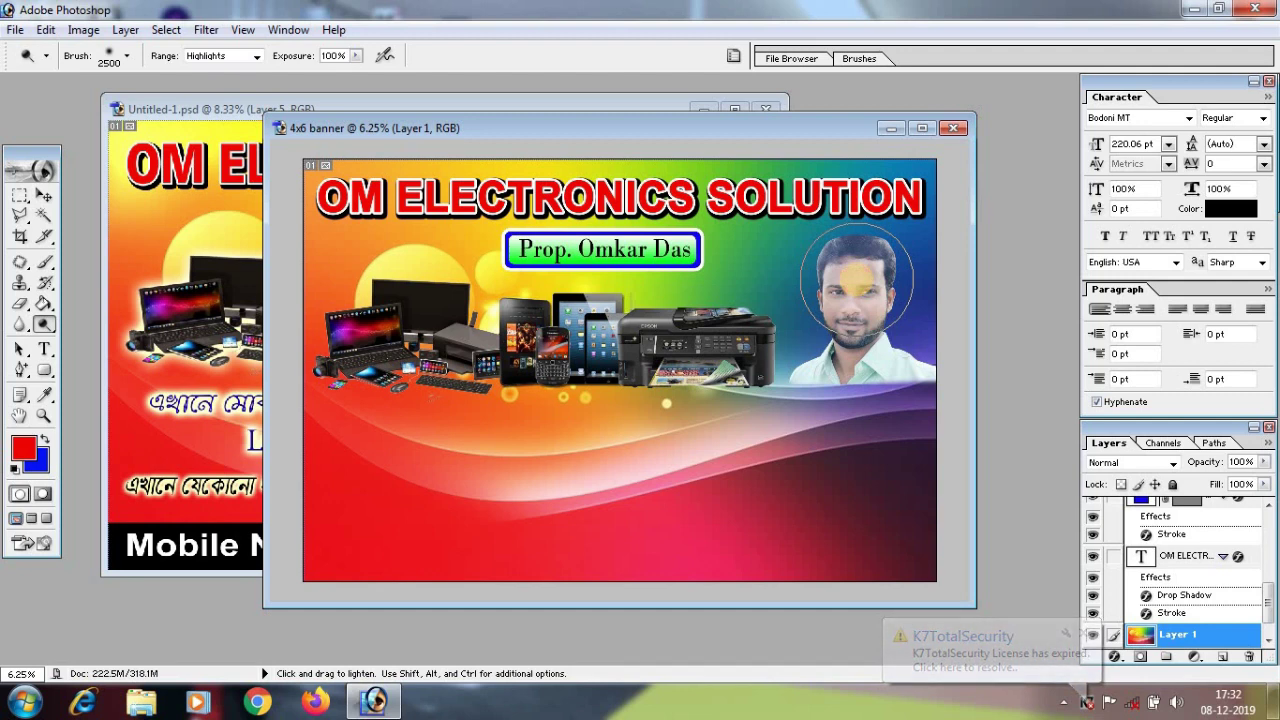
# Keep dodging around the owner's head and shoulders to brighten the cyan glow
pyautogui.click(856, 281)
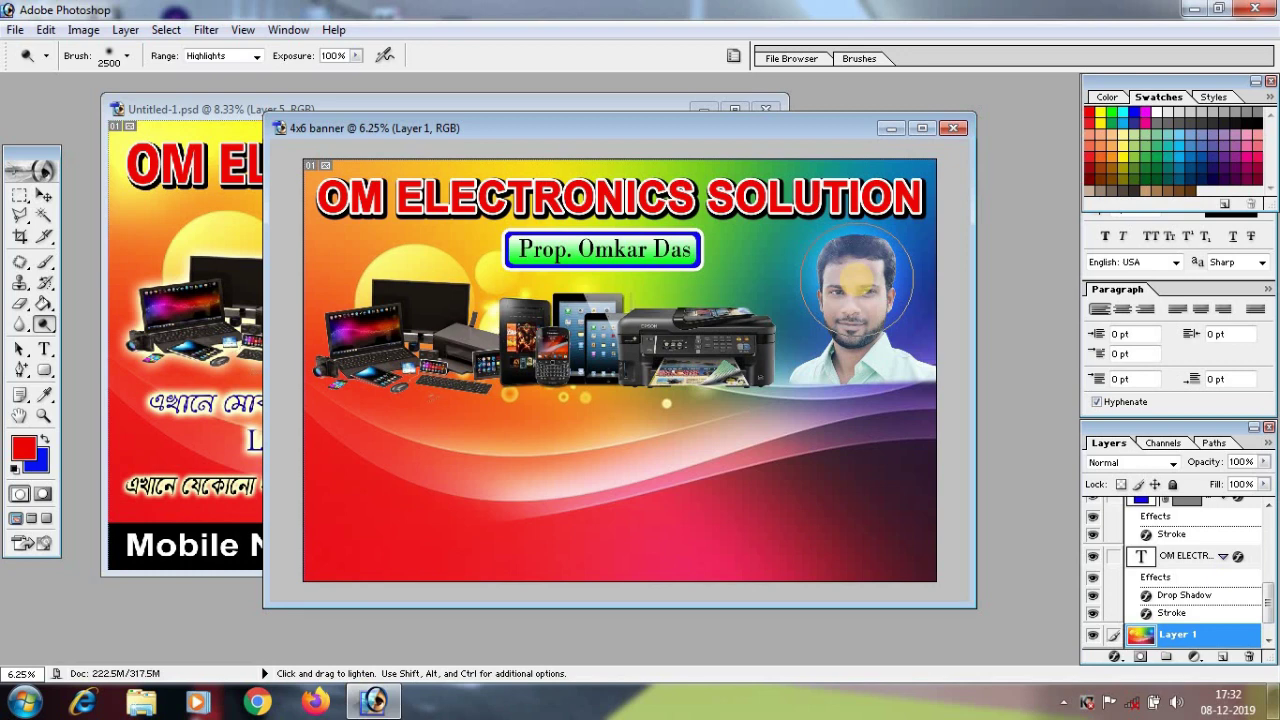
pyautogui.click(856, 281)
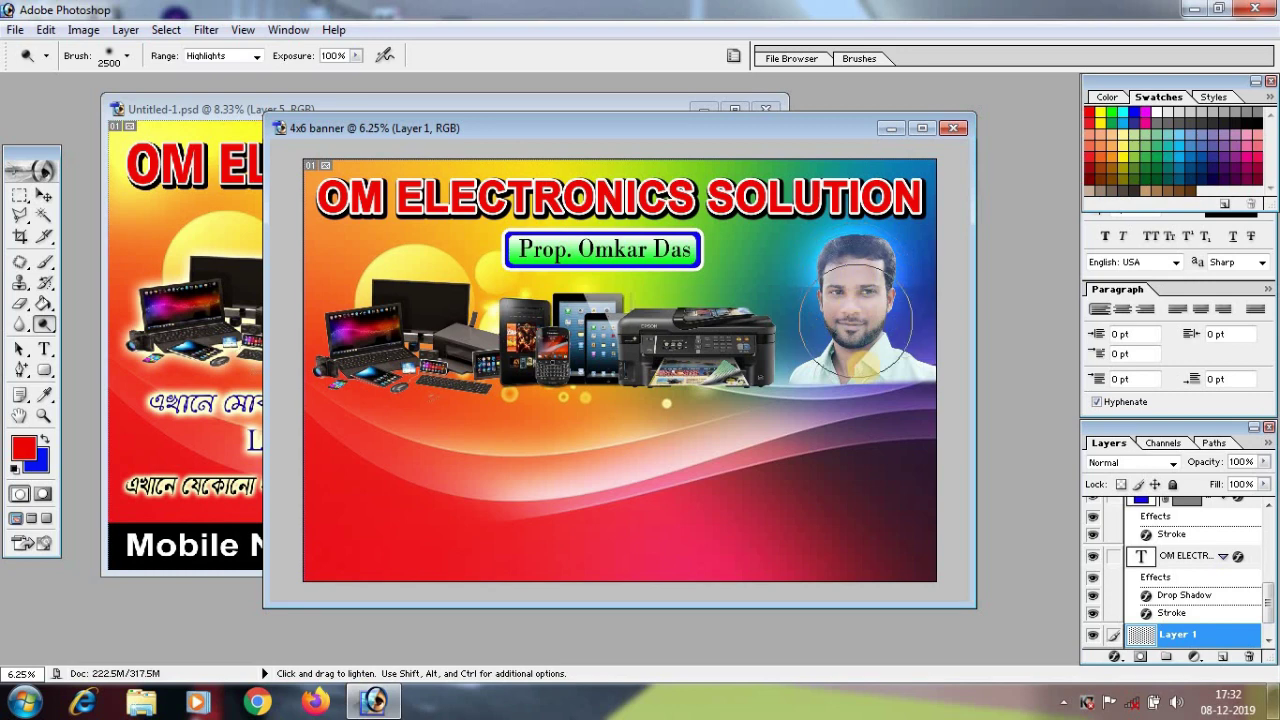
pyautogui.click(856, 284)
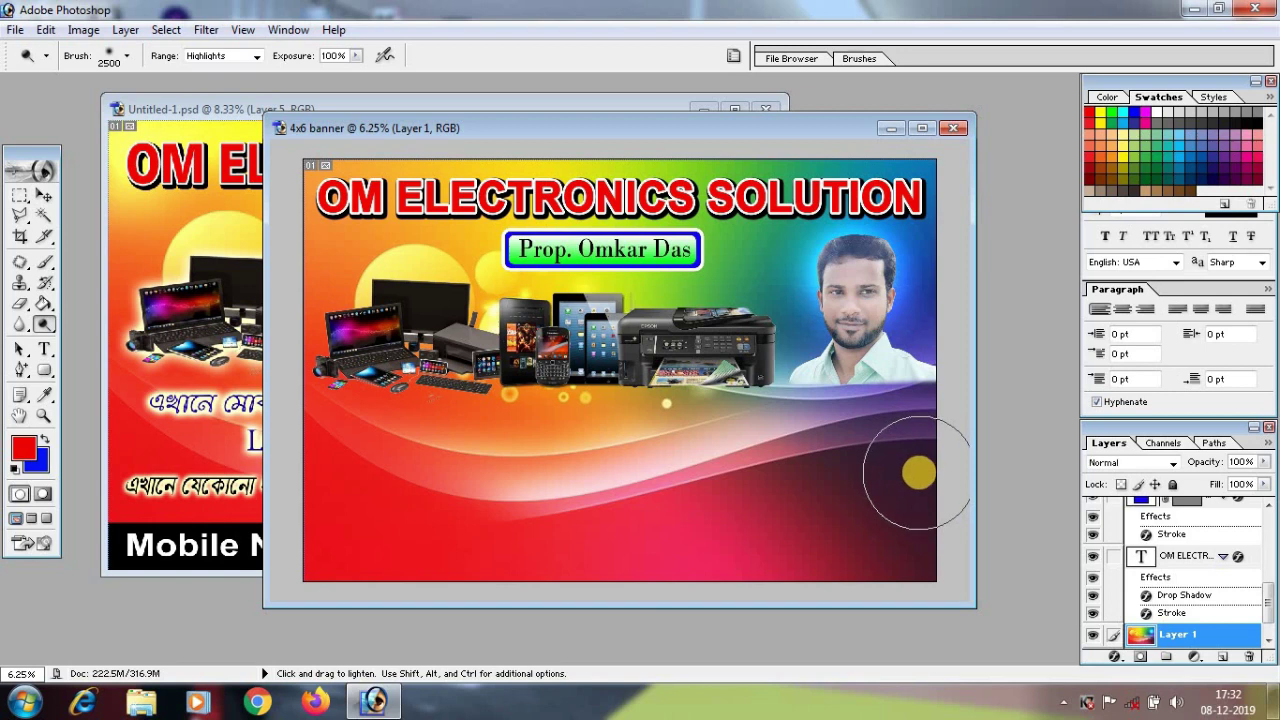
pyautogui.click(858, 284)
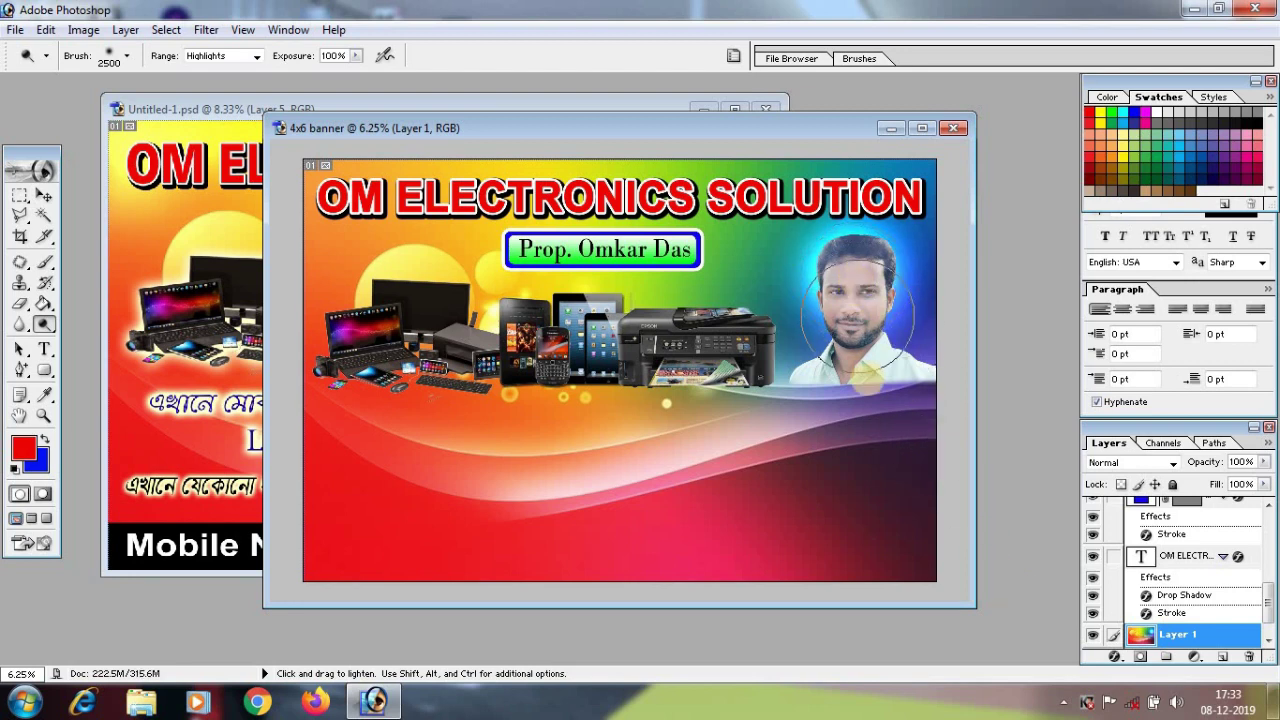
pyautogui.moveTo(857, 313)
pyautogui.mouseDown()
pyautogui.moveTo(860, 293)
pyautogui.moveTo(870, 330)
pyautogui.mouseUp()
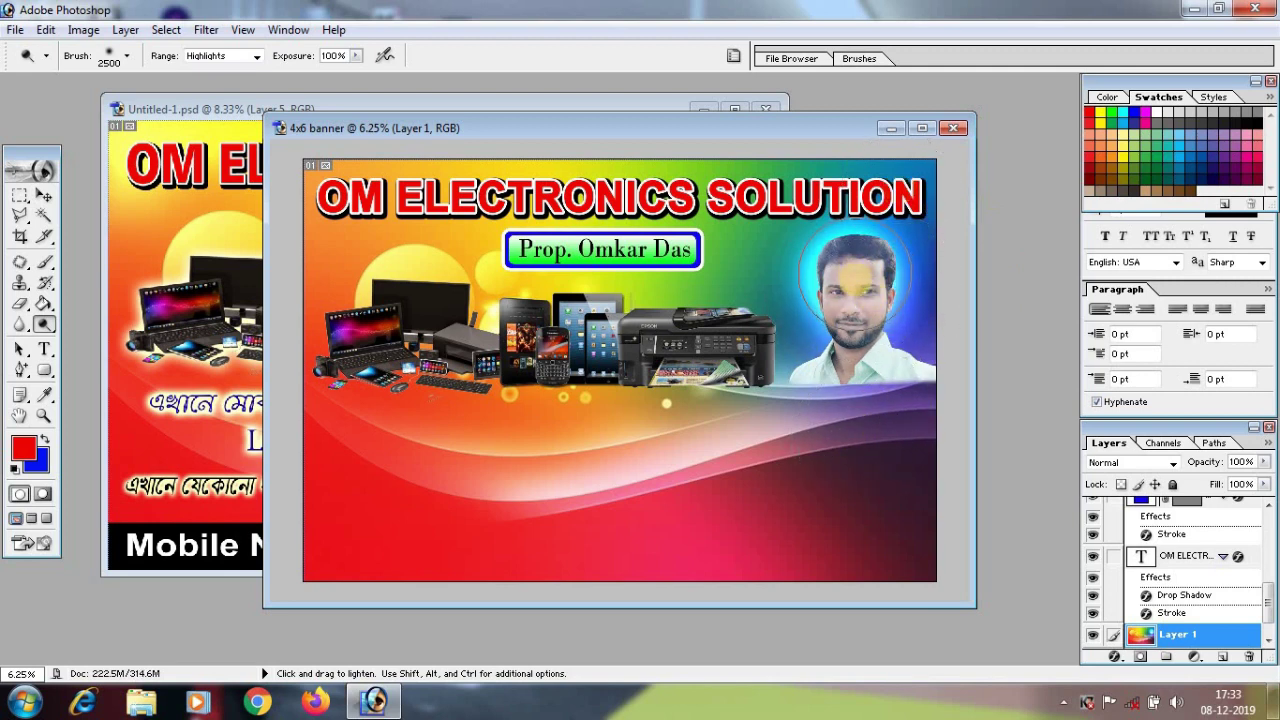
pyautogui.moveTo(855, 283); pyautogui.dragTo(900, 330)
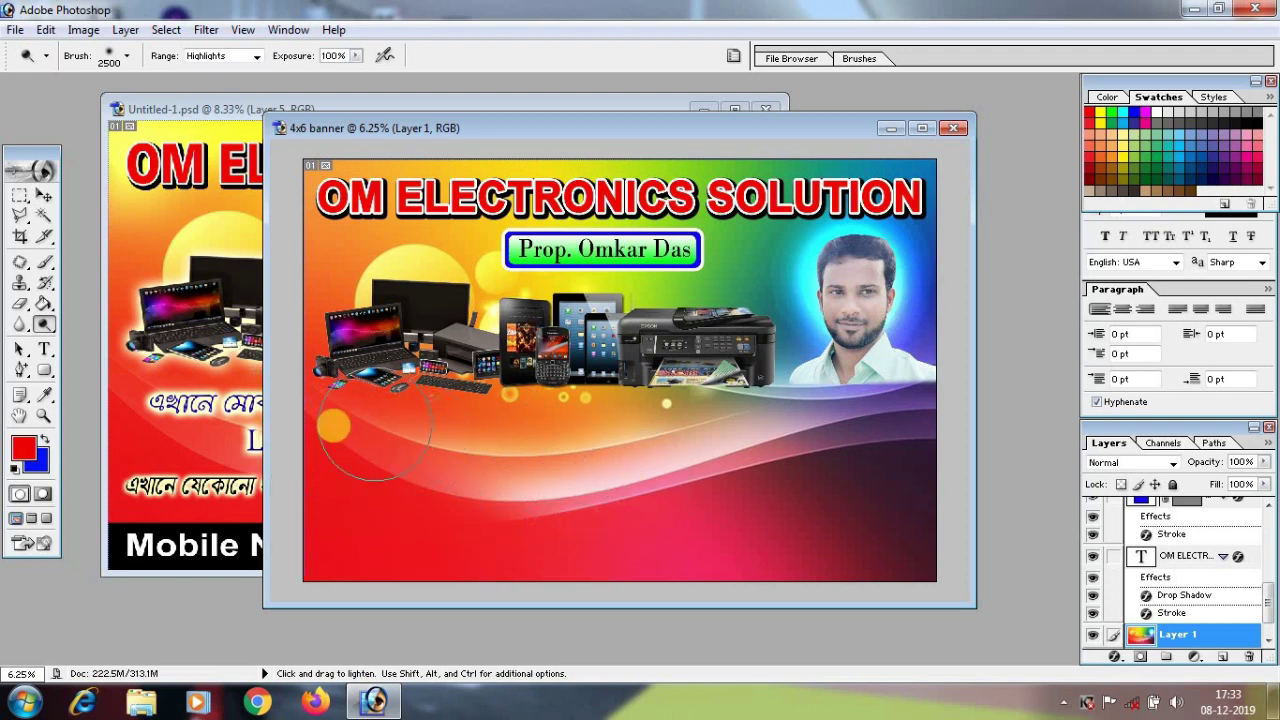
pyautogui.click(163, 535)
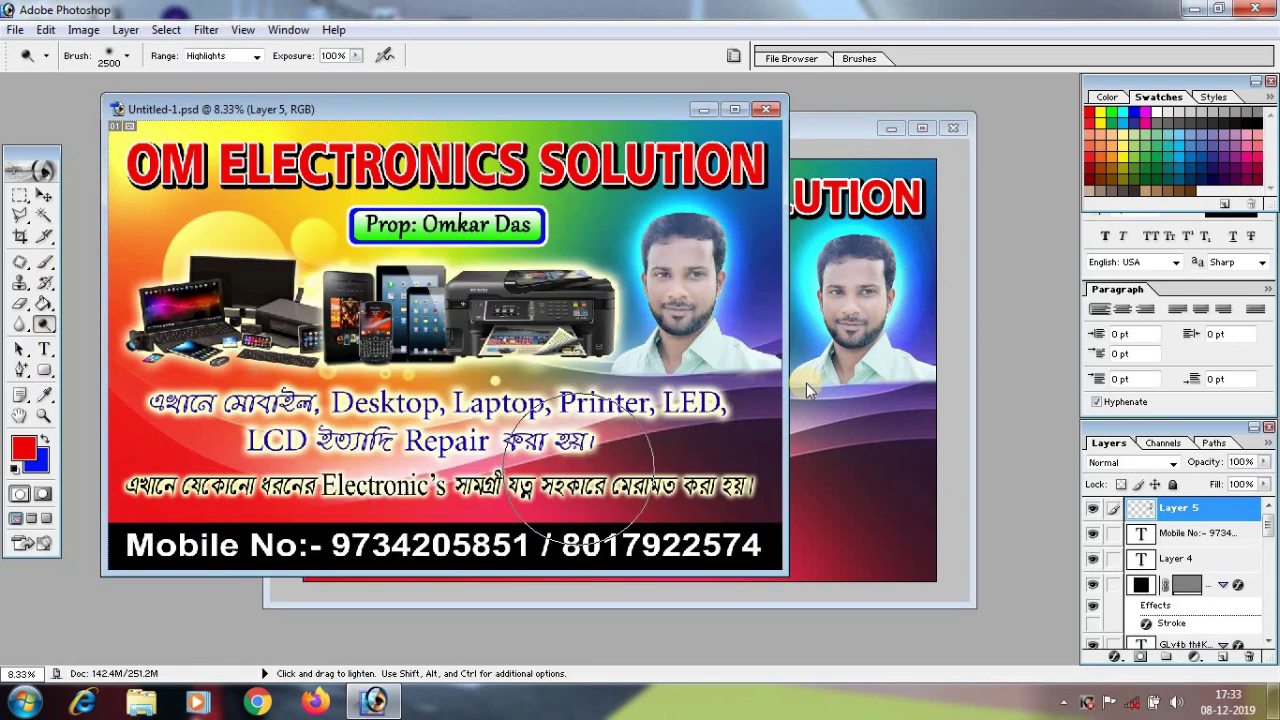
pyautogui.click(868, 432)
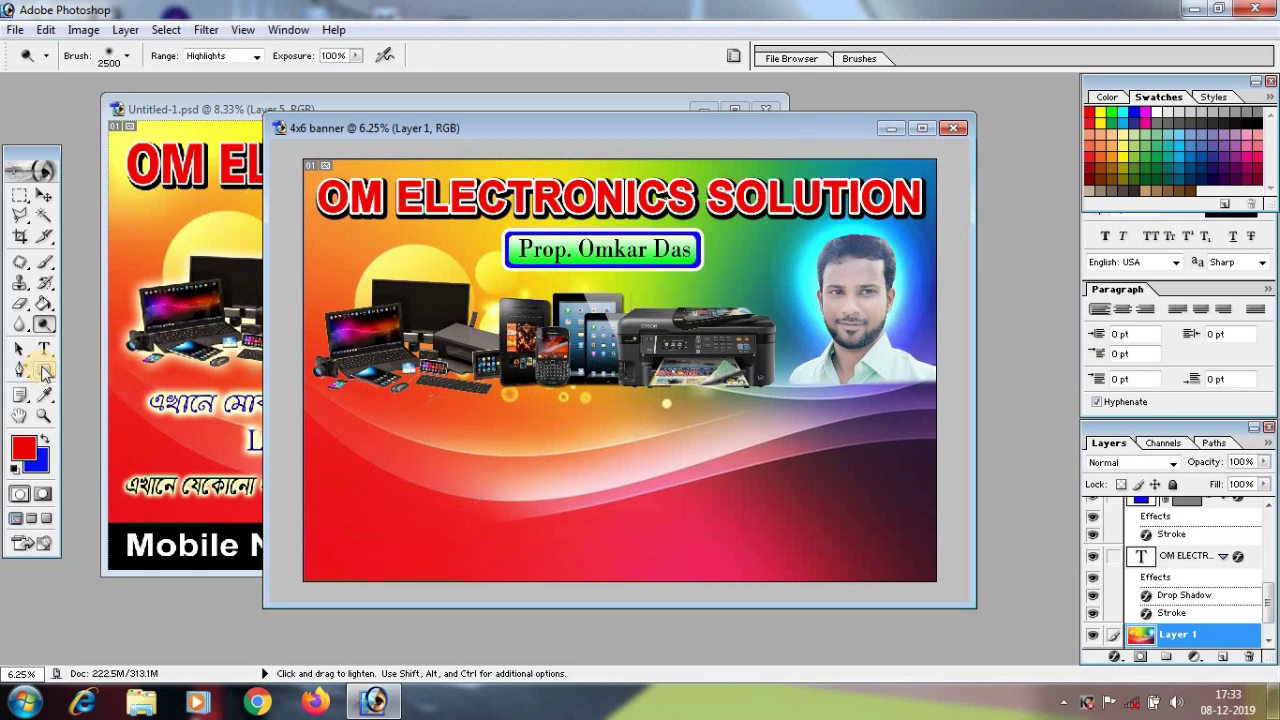
# Draw a plain rectangle bar across the banner's bottom edge
pyautogui.click(44, 372)
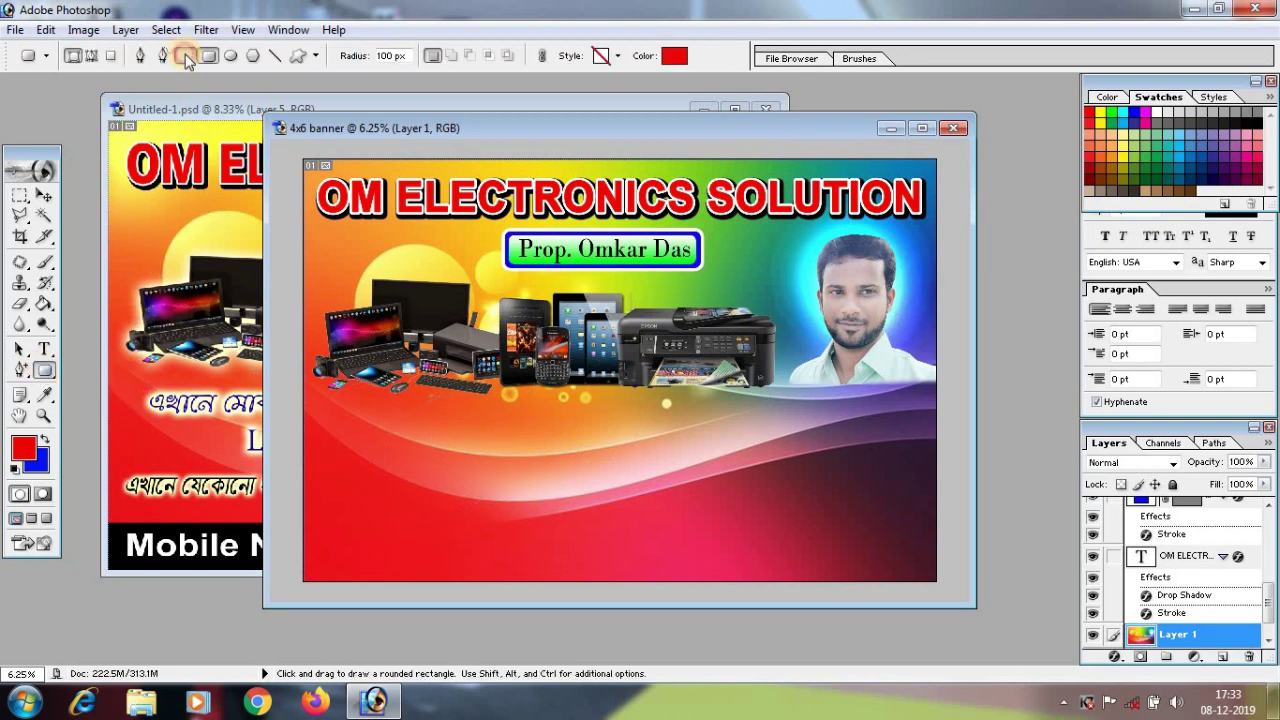
pyautogui.click(186, 57)
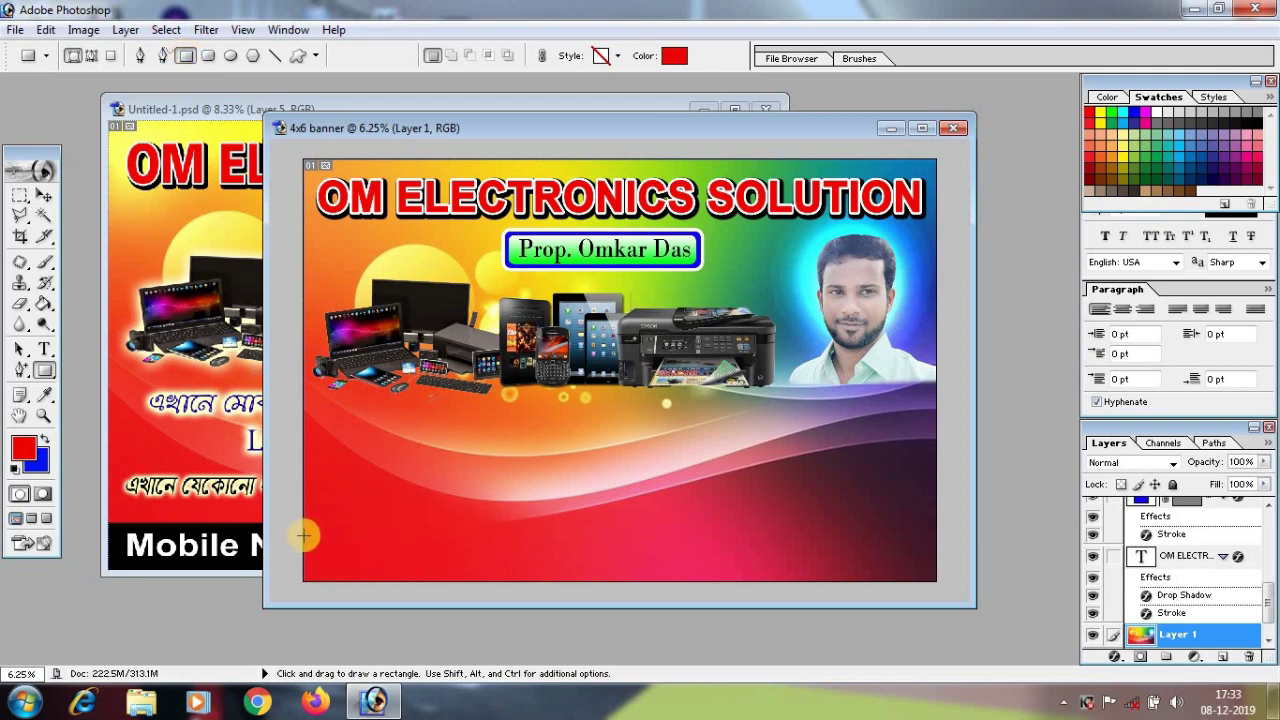
pyautogui.moveTo(303, 537); pyautogui.dragTo(934, 585)
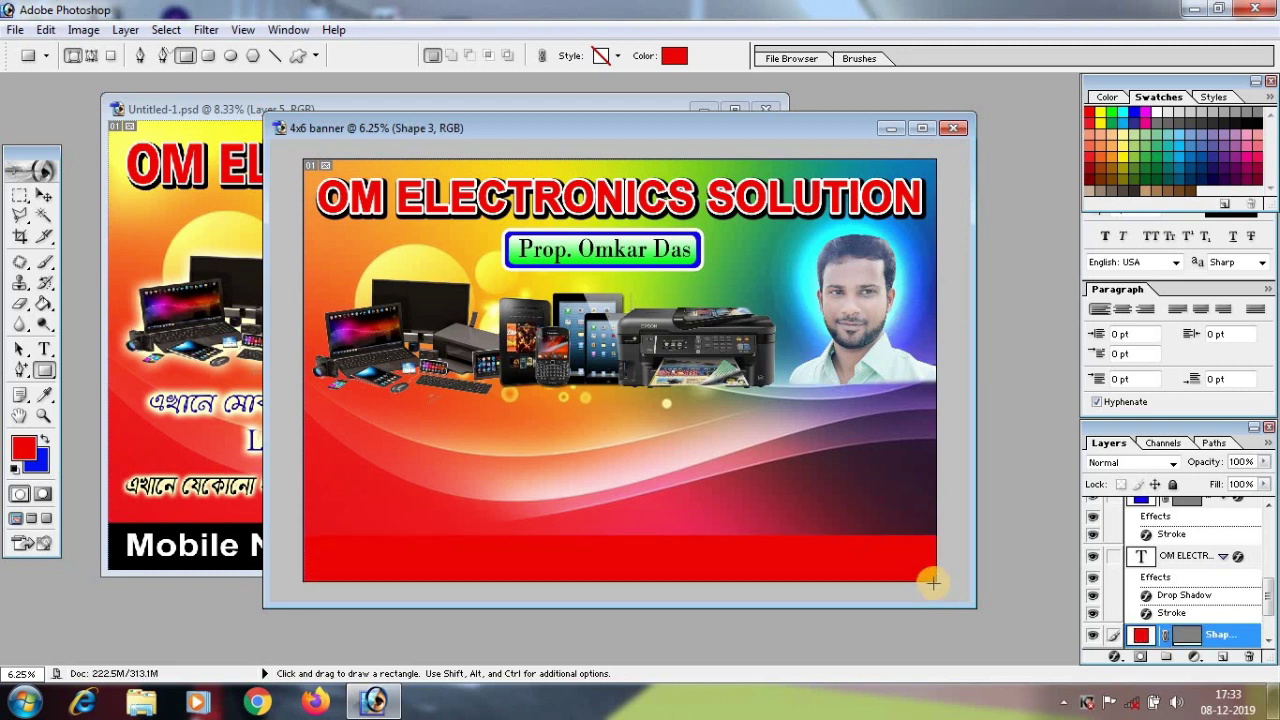
pyautogui.click(44, 195)
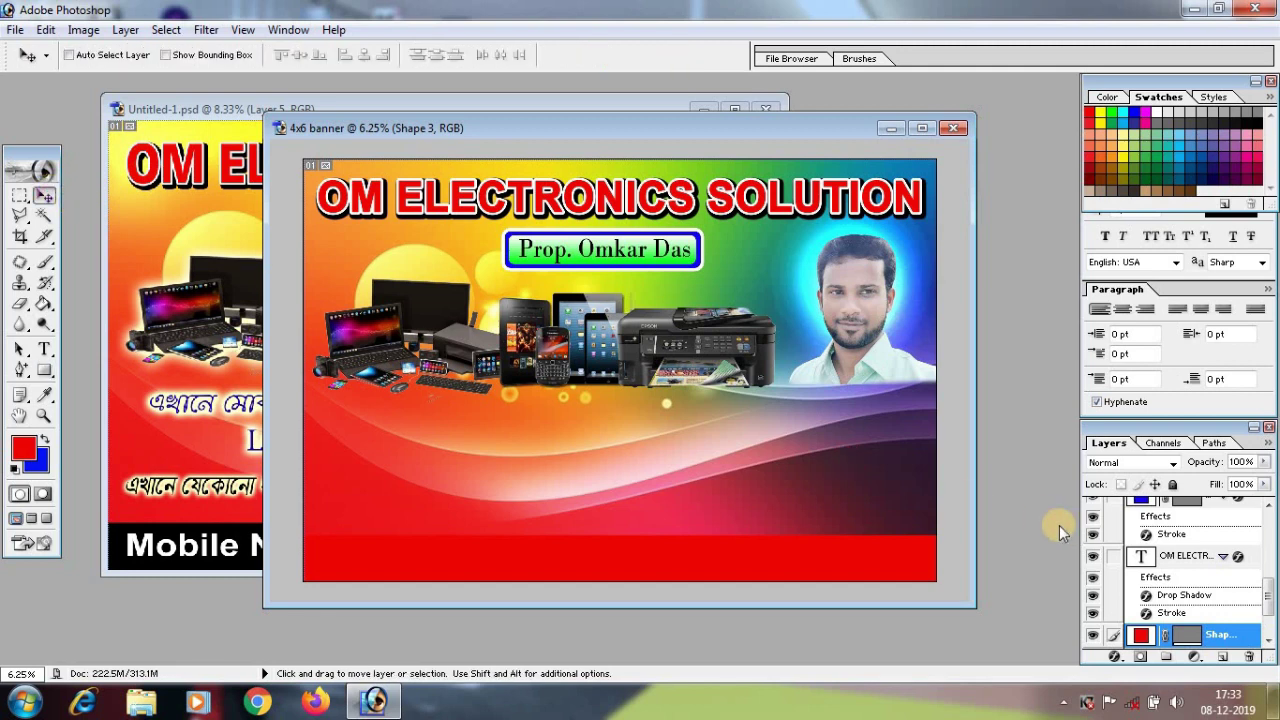
# Colour the bottom bar black, then check it against the reference banner
pyautogui.doubleClick(1140, 638)
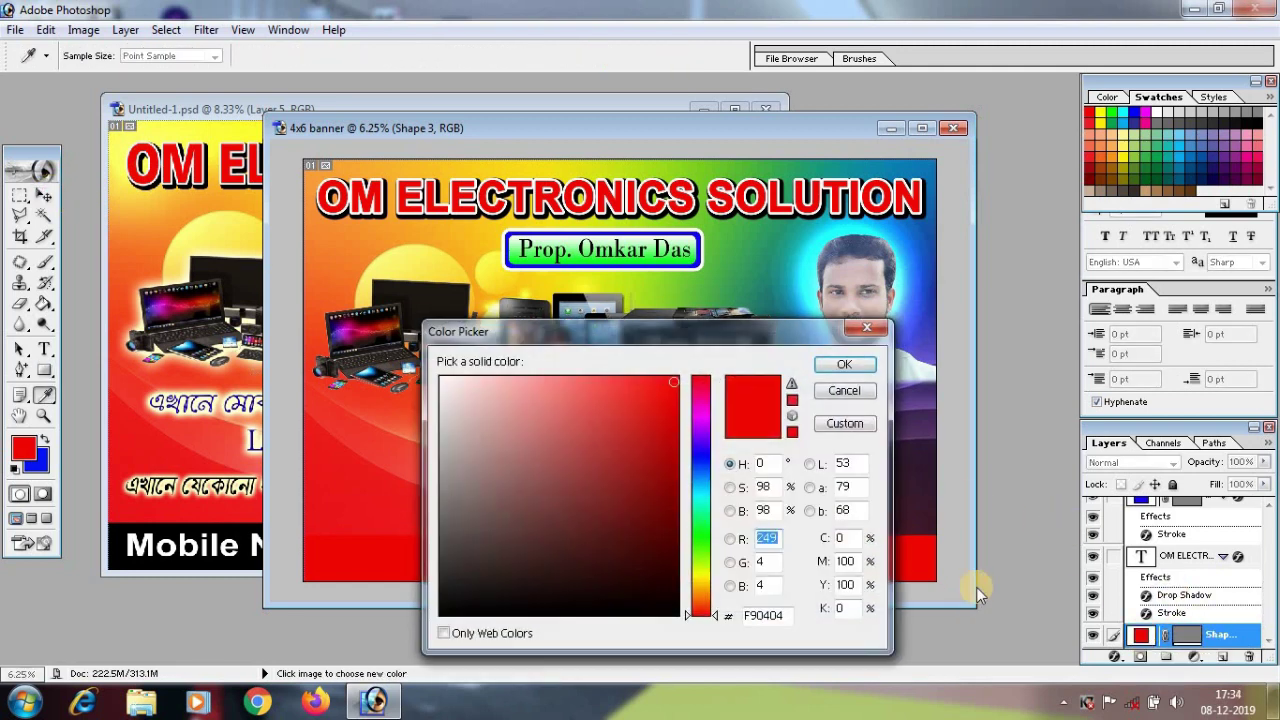
pyautogui.moveTo(703, 615); pyautogui.dragTo(723, 677)
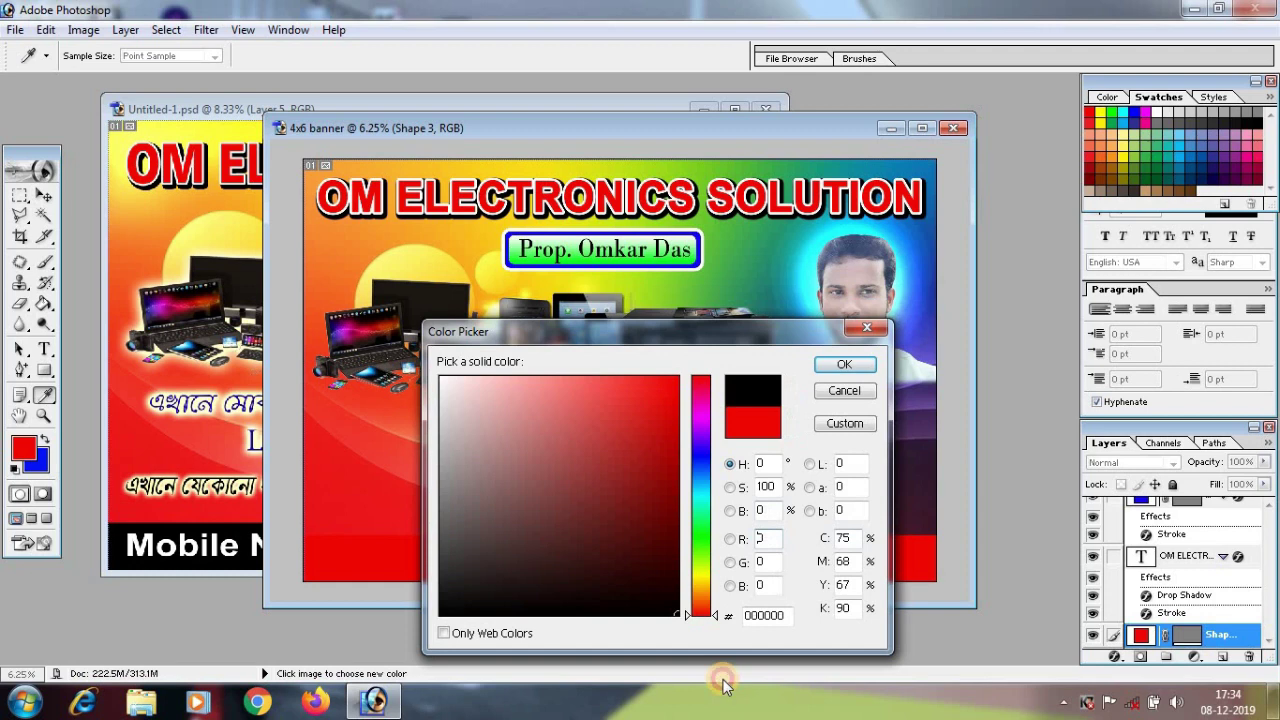
pyautogui.click(846, 364)
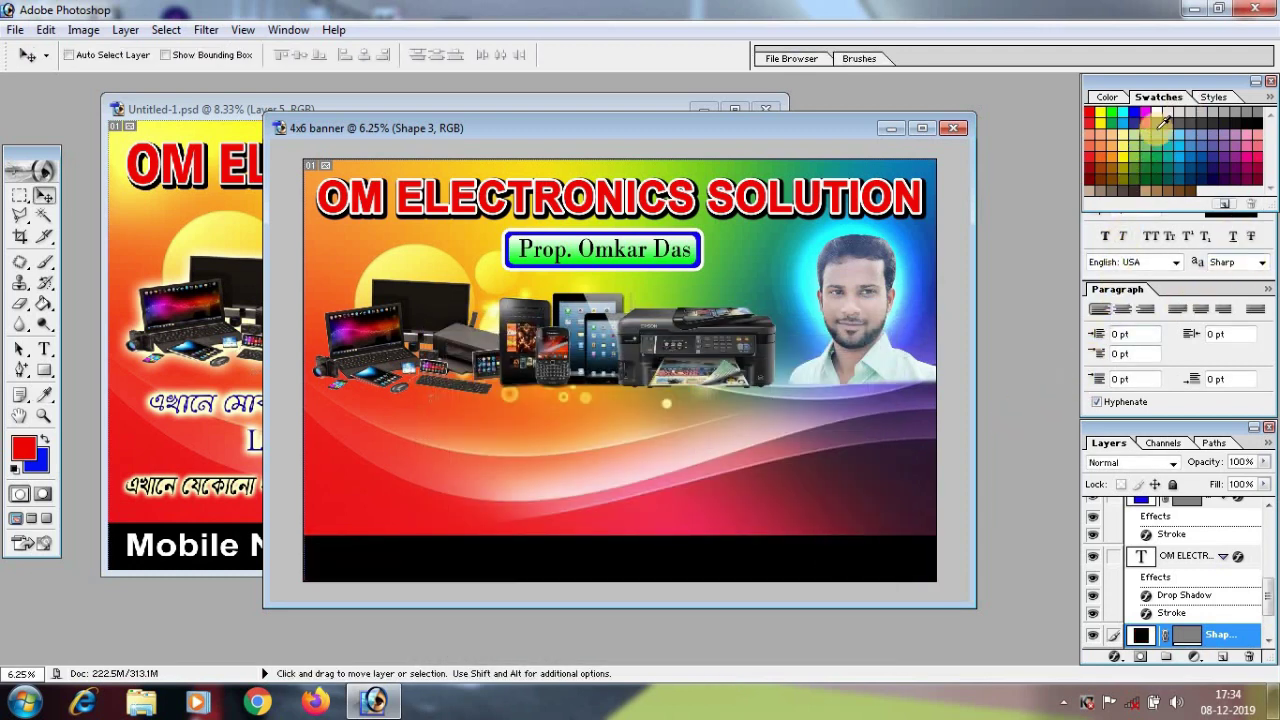
pyautogui.click(1106, 97)
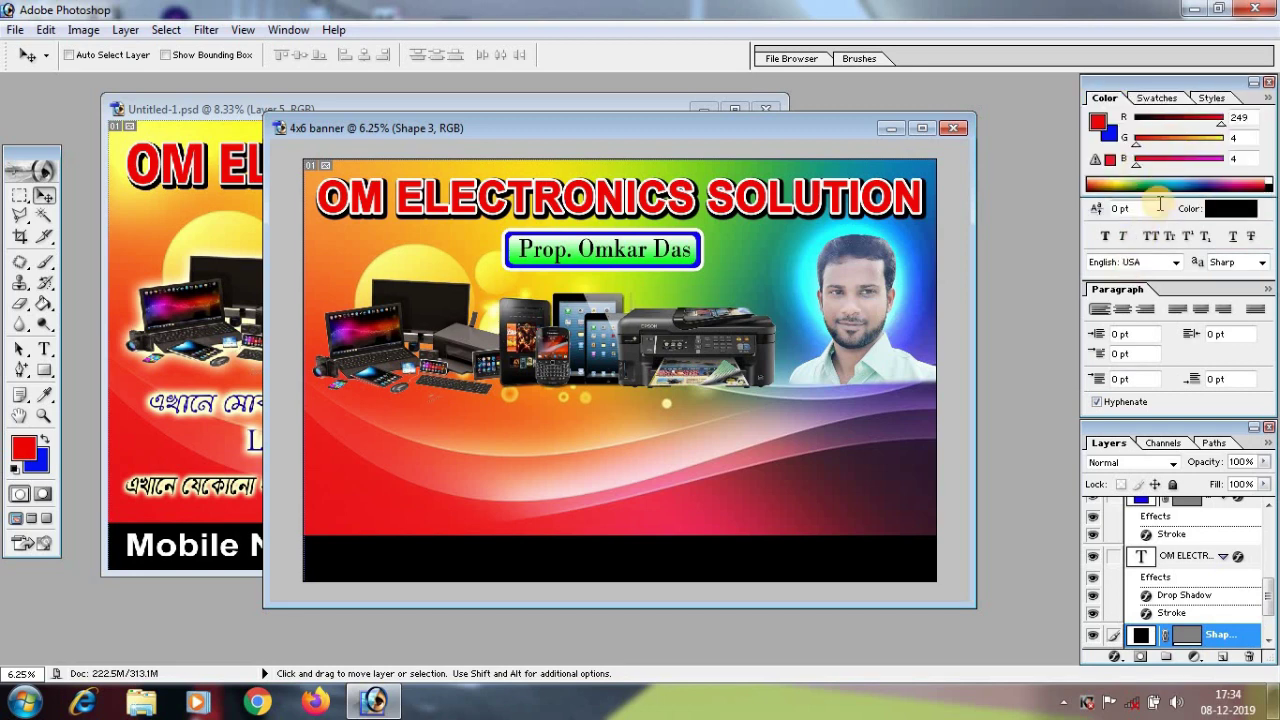
pyautogui.click(1165, 268)
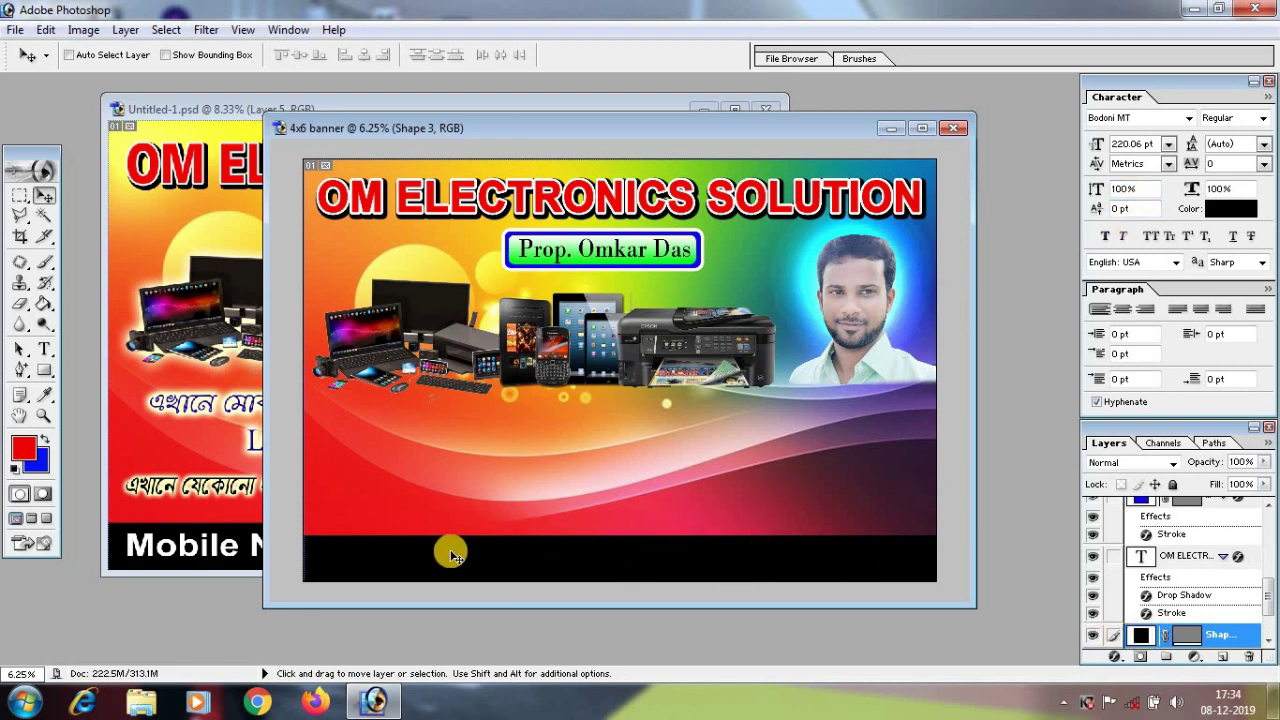
pyautogui.click(210, 548)
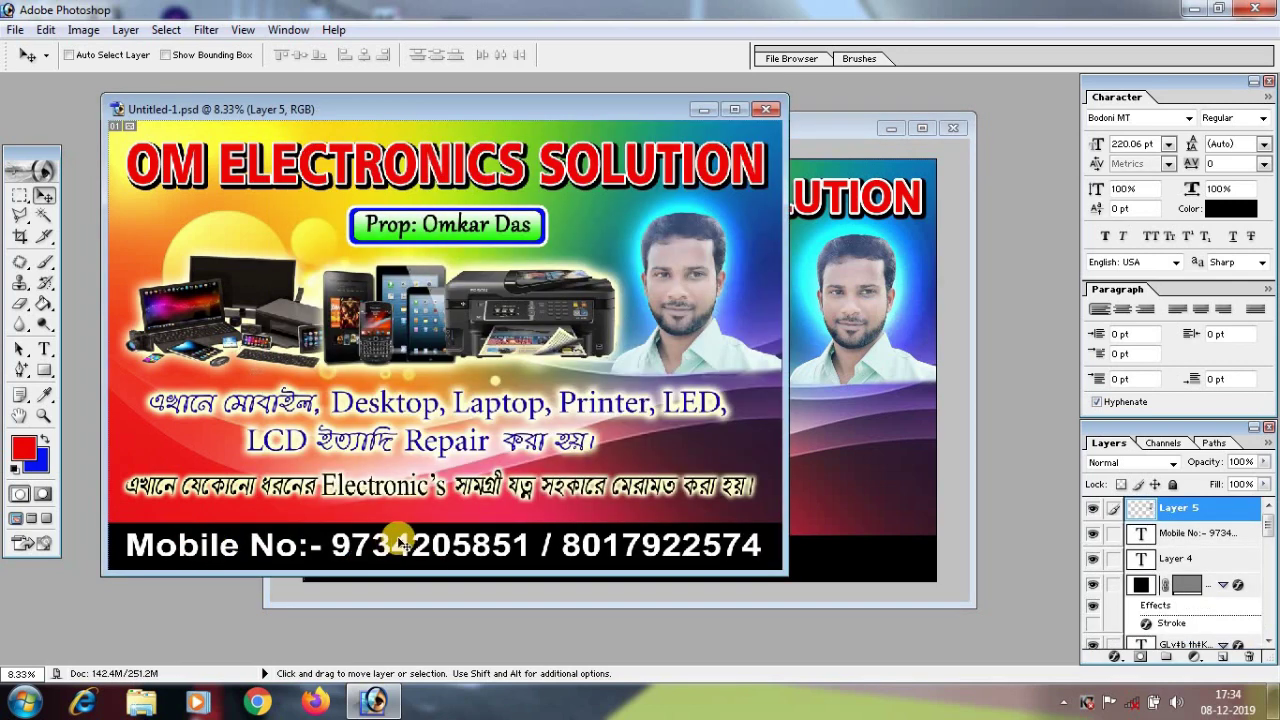
pyautogui.moveTo(425, 545); pyautogui.dragTo(418, 522)
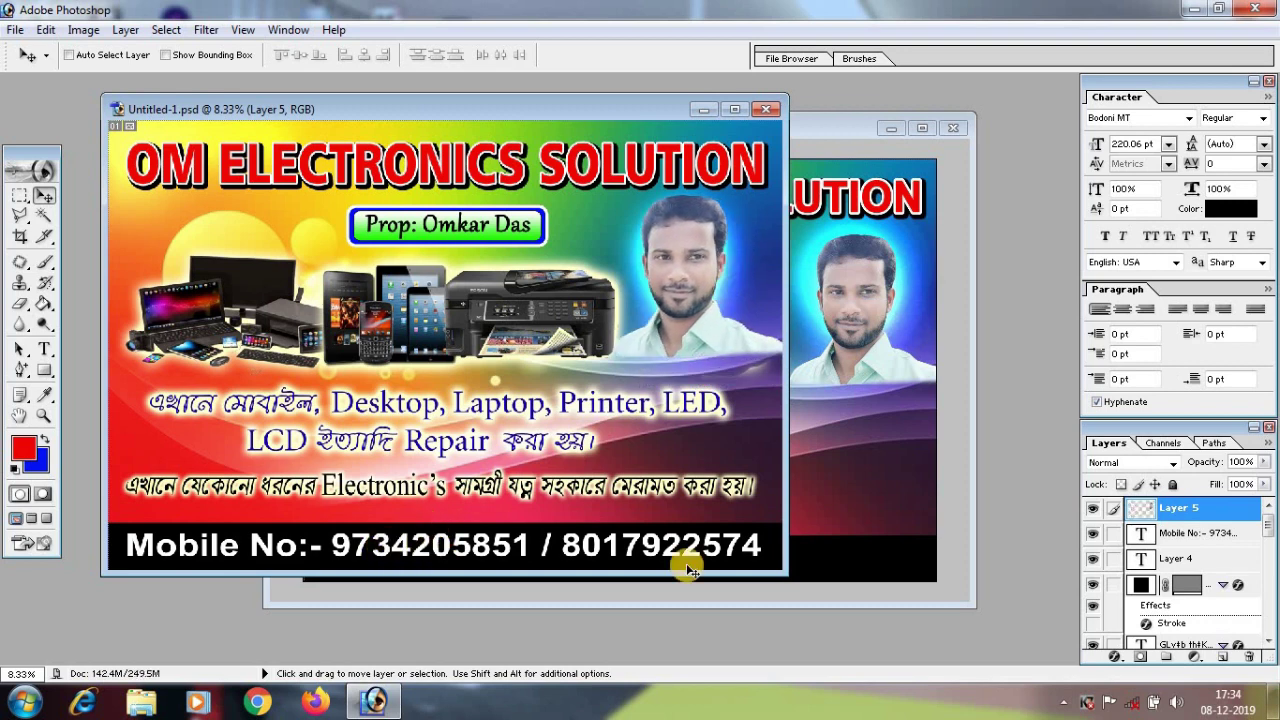
pyautogui.click(875, 495)
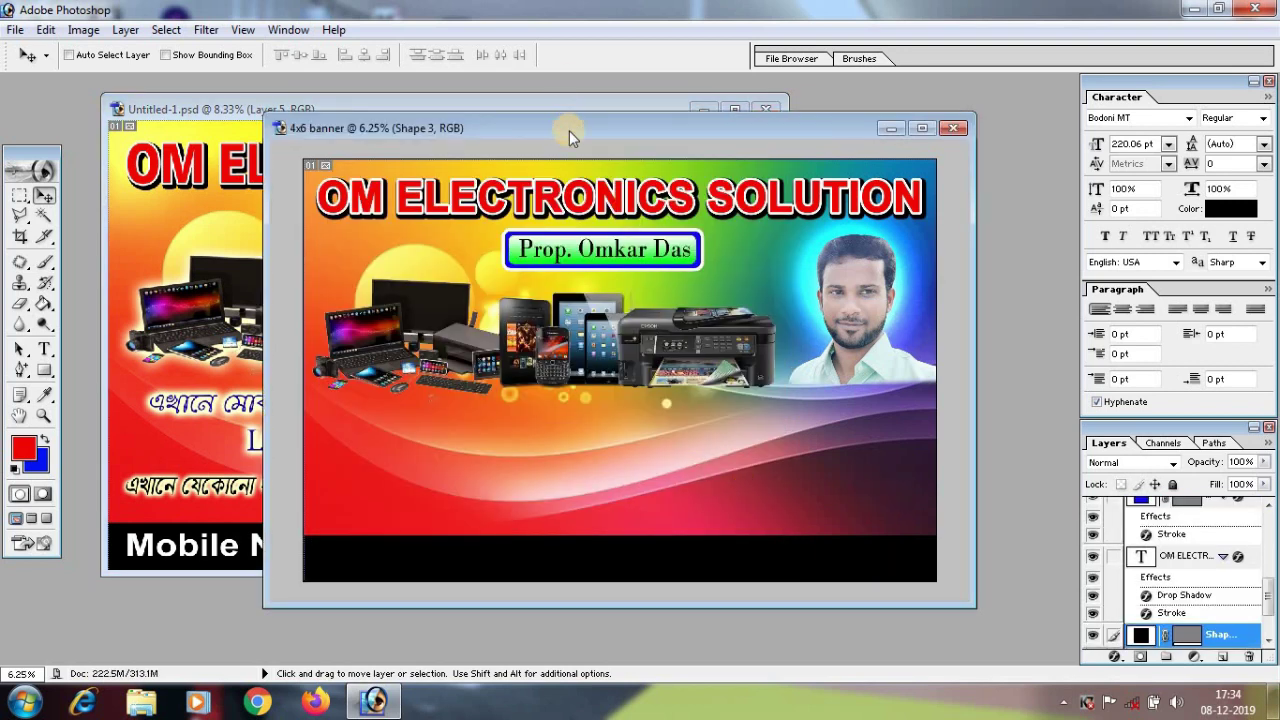
# Move the banner window up and start a new text layer on the black bar
pyautogui.moveTo(569, 130); pyautogui.dragTo(537, 72)
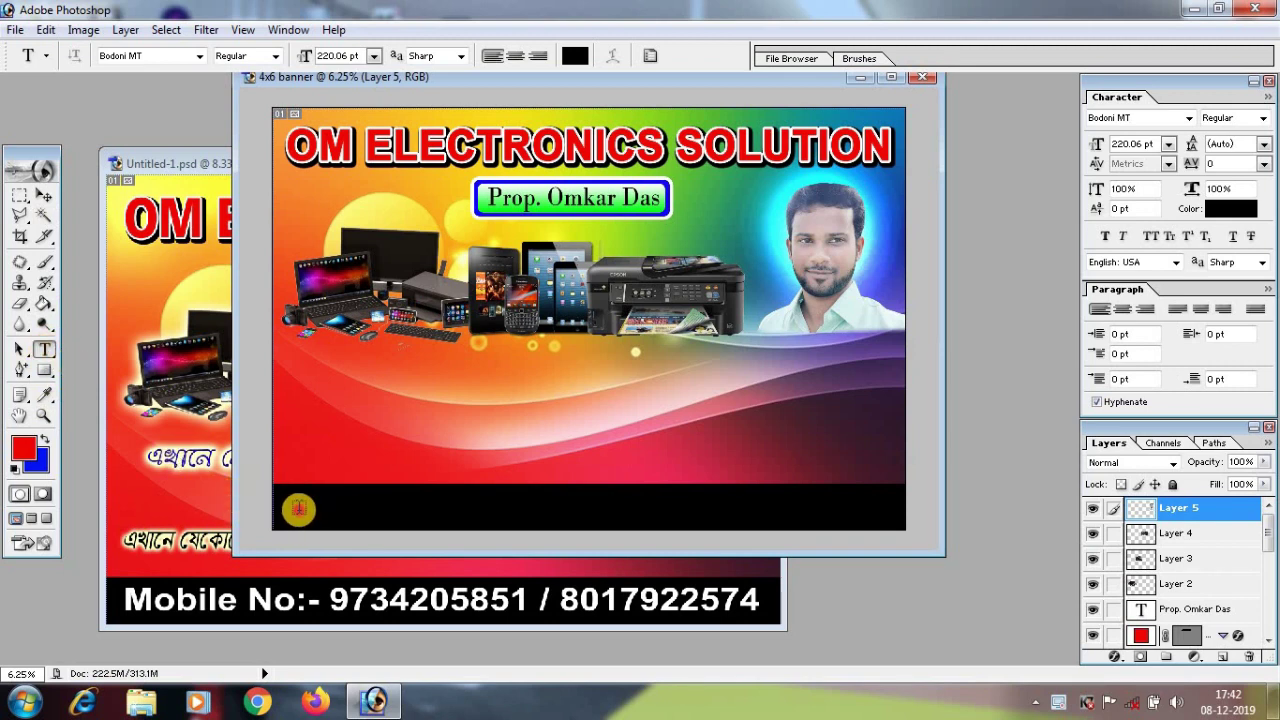
pyautogui.click(300, 508)
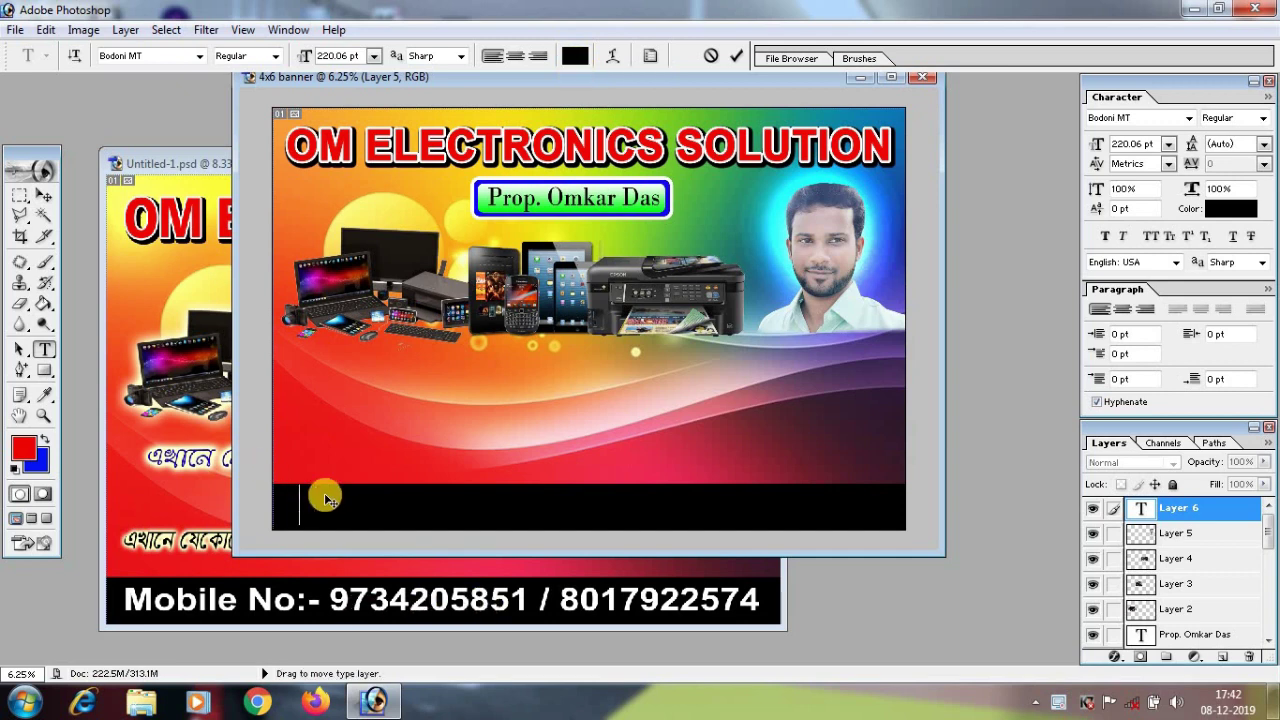
# Type the 'Mobile No:-' line with both phone numbers in white text
pyautogui.click(575, 56)
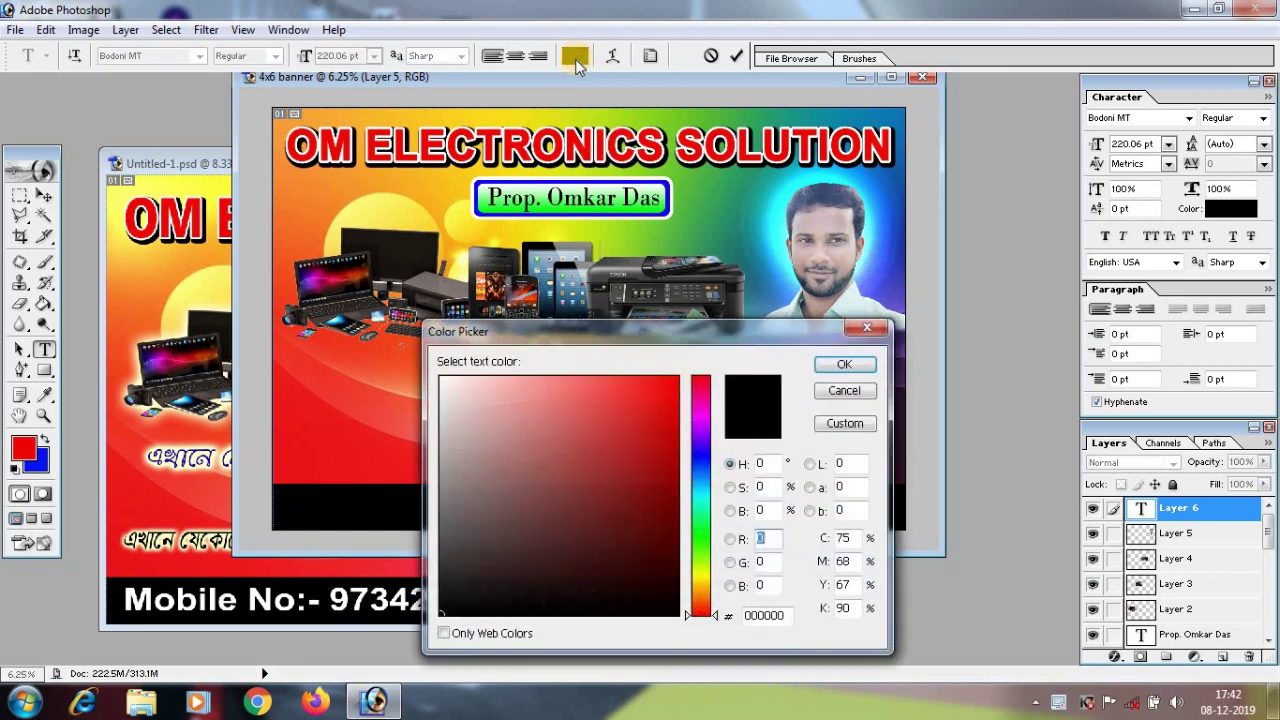
pyautogui.click(441, 378)
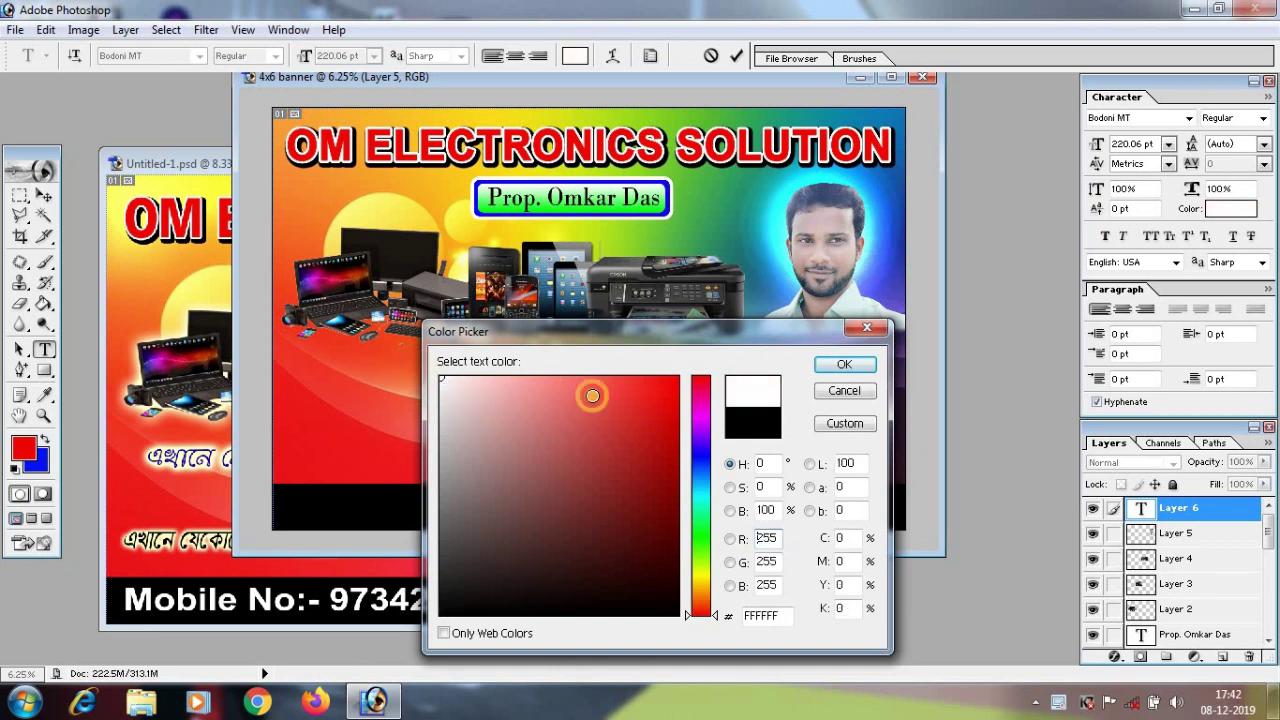
pyautogui.click(844, 364)
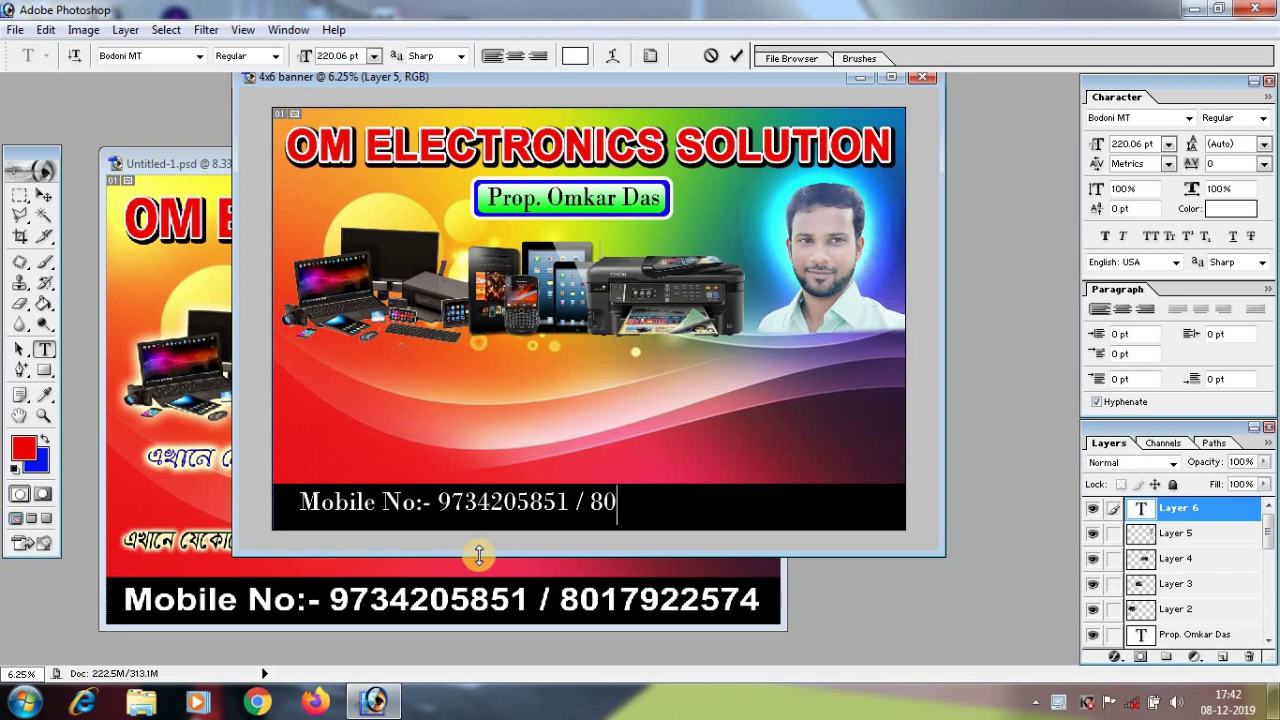
pyautogui.write('17922574')
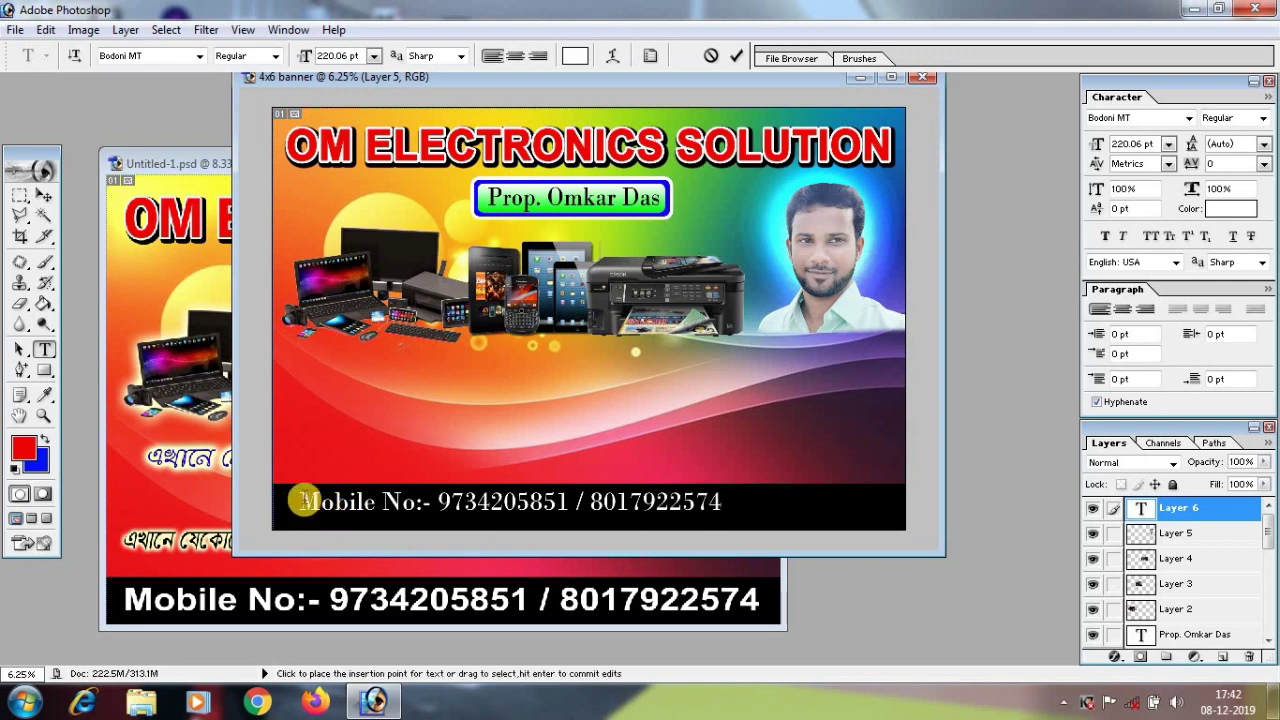
# Highlight the Mobile No line and change its font to Clarendon Blk BT Black
pyautogui.moveTo(298, 502); pyautogui.dragTo(774, 490)
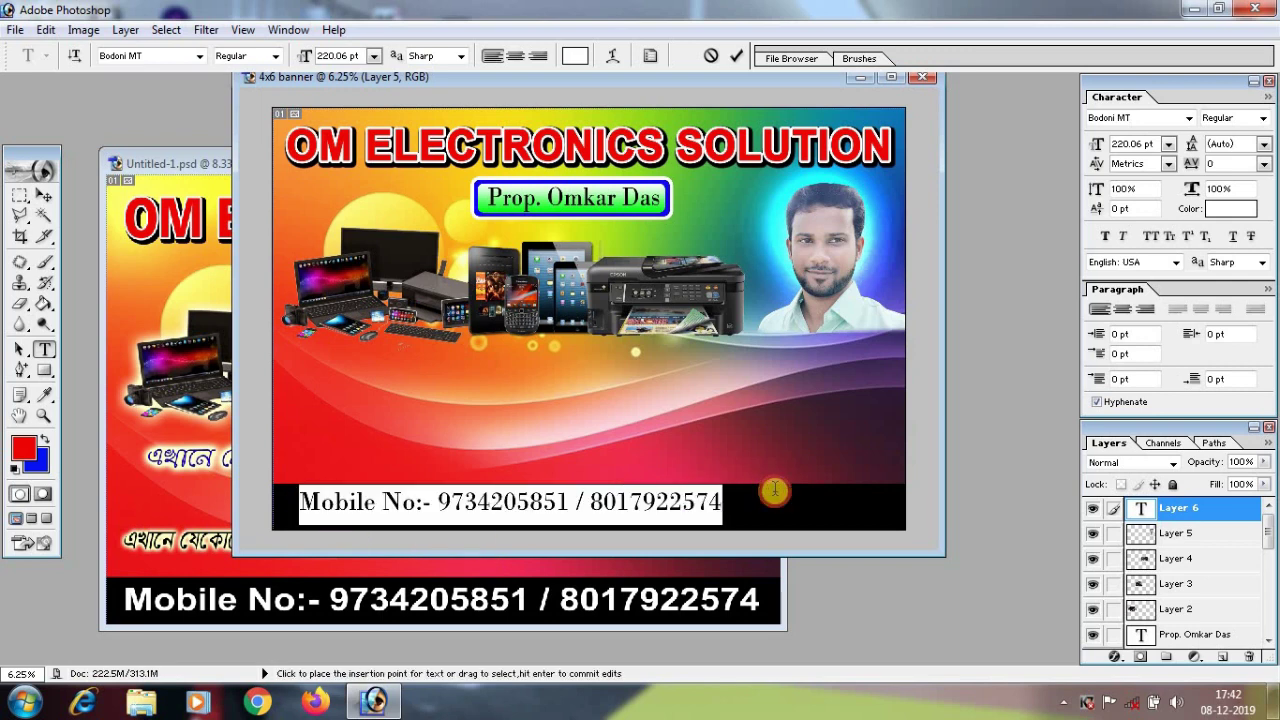
pyautogui.click(130, 60)
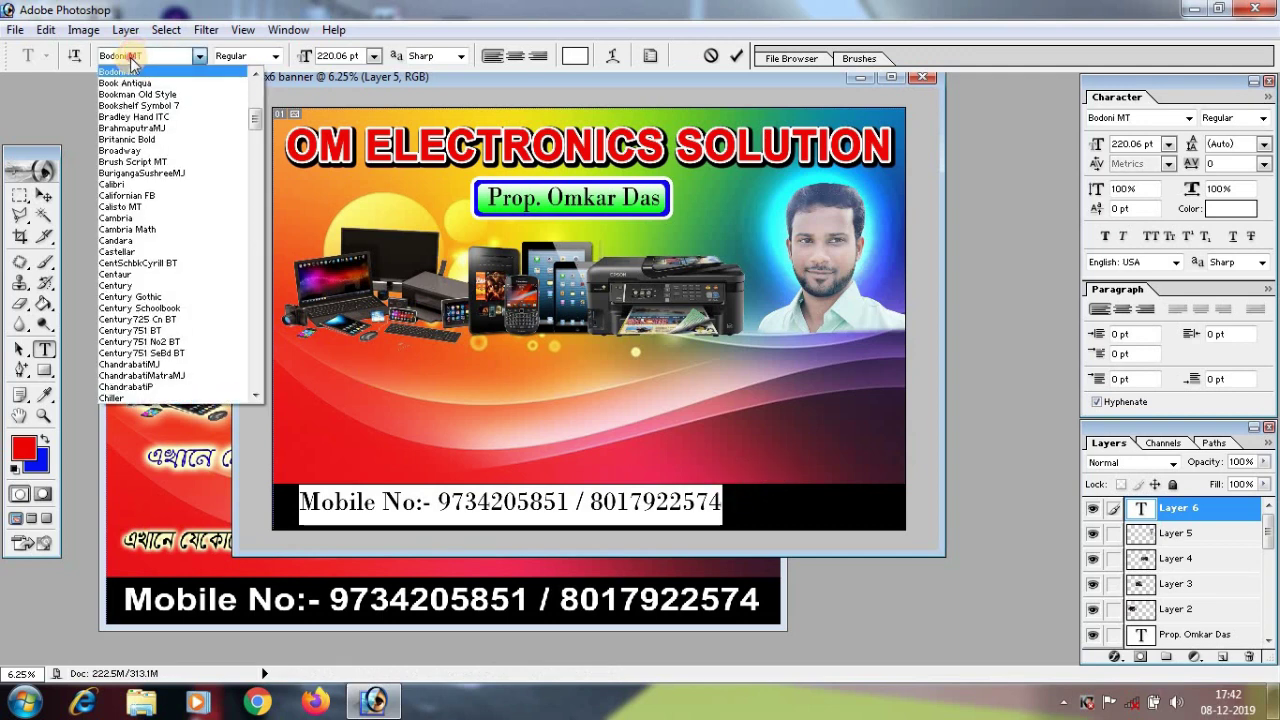
pyautogui.click(126, 59)
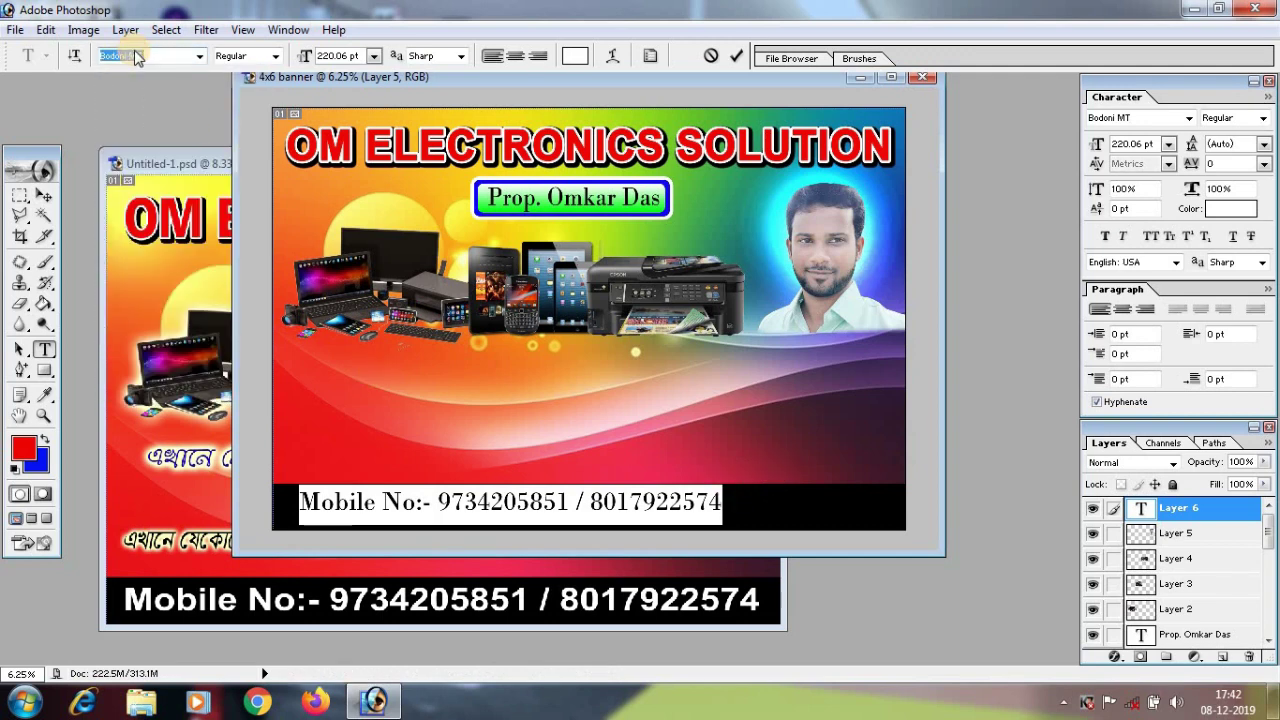
pyautogui.press('Down')
pyautogui.press('Down')
pyautogui.press('Down')
pyautogui.press('Down')
pyautogui.press('Down')
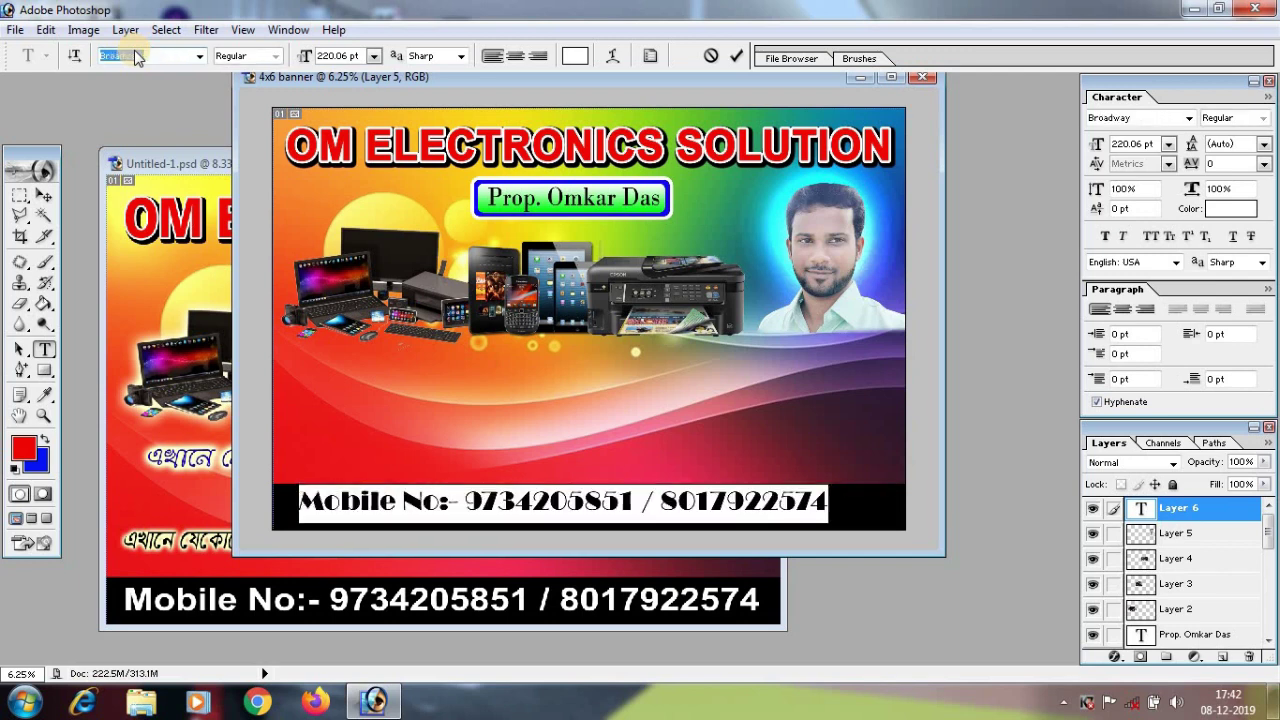
pyautogui.press('Down')
pyautogui.press('Down')
pyautogui.press('Down')
pyautogui.press('Down')
pyautogui.press('Down')
pyautogui.press('Down')
pyautogui.press('Down')
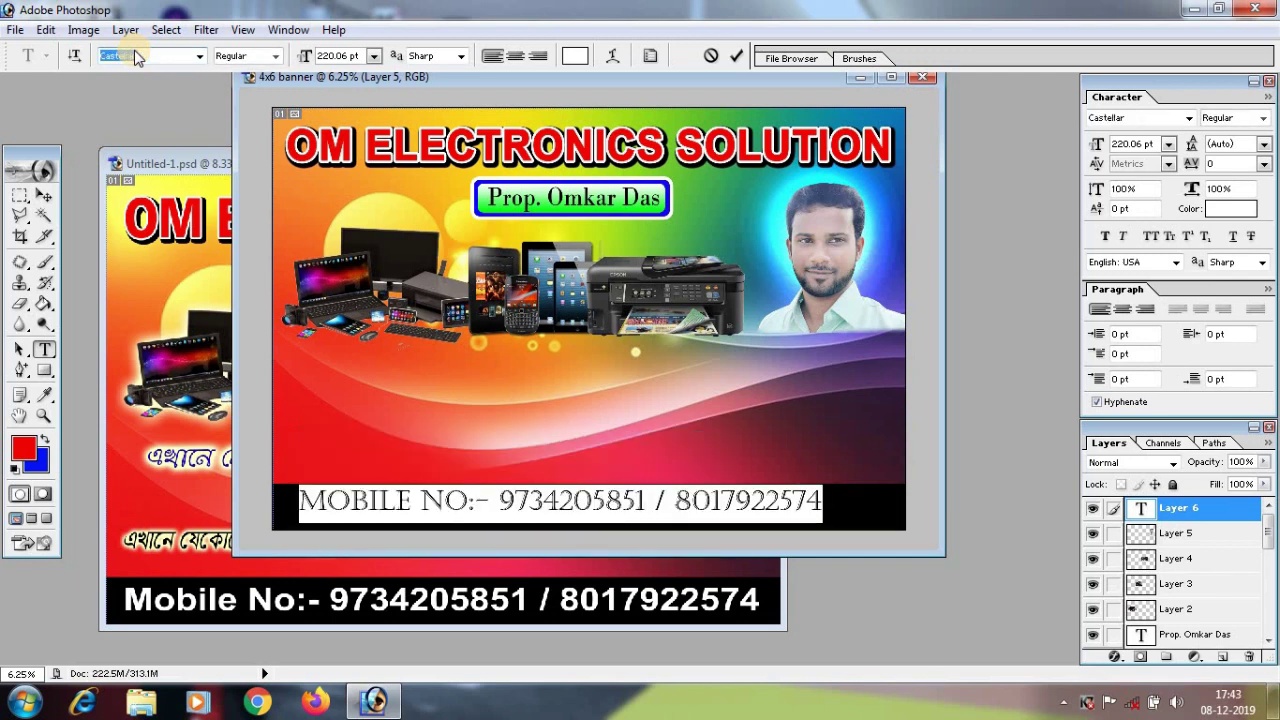
pyautogui.press('Down')
pyautogui.press('Down')
pyautogui.press('Down')
pyautogui.press('Down')
pyautogui.press('Down')
pyautogui.press('Down')
pyautogui.press('Down')
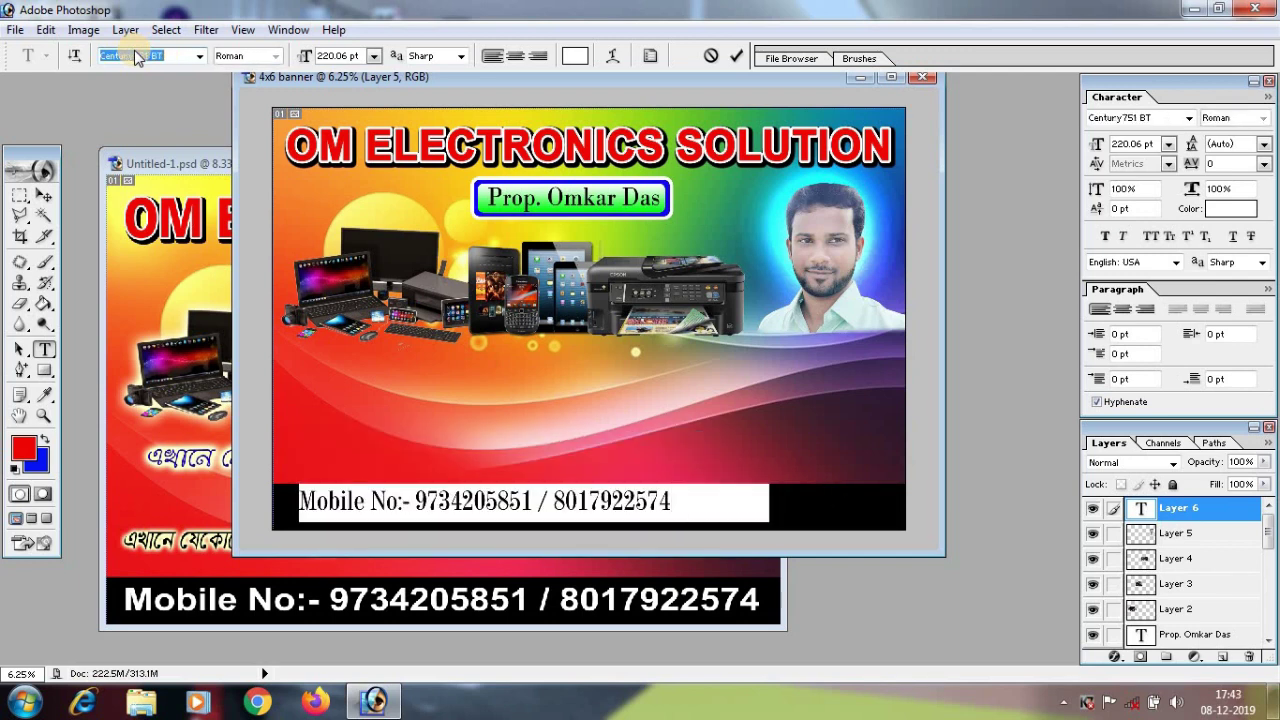
pyautogui.press('Down')
pyautogui.press('Down')
pyautogui.press('Down')
pyautogui.press('Down')
pyautogui.press('Down')
pyautogui.press('Down')
pyautogui.press('Down')
pyautogui.press('Down')
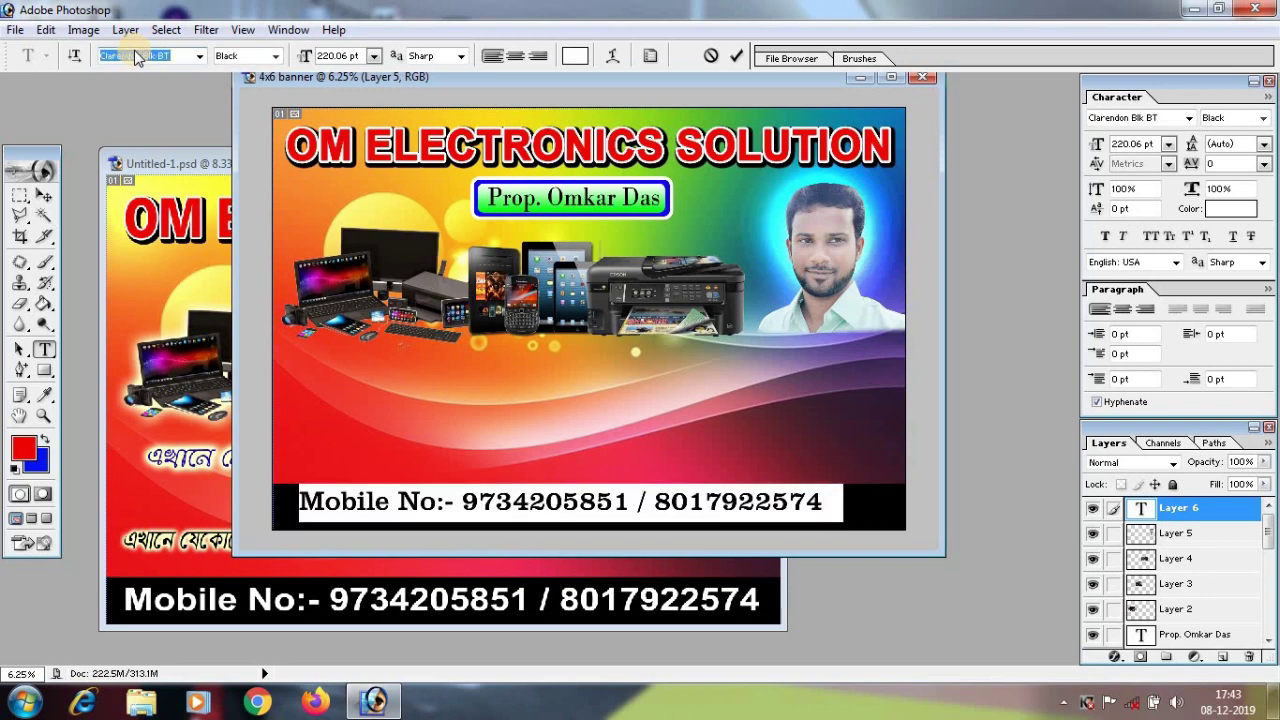
pyautogui.press('Down')
pyautogui.press('Down')
pyautogui.press('Down')
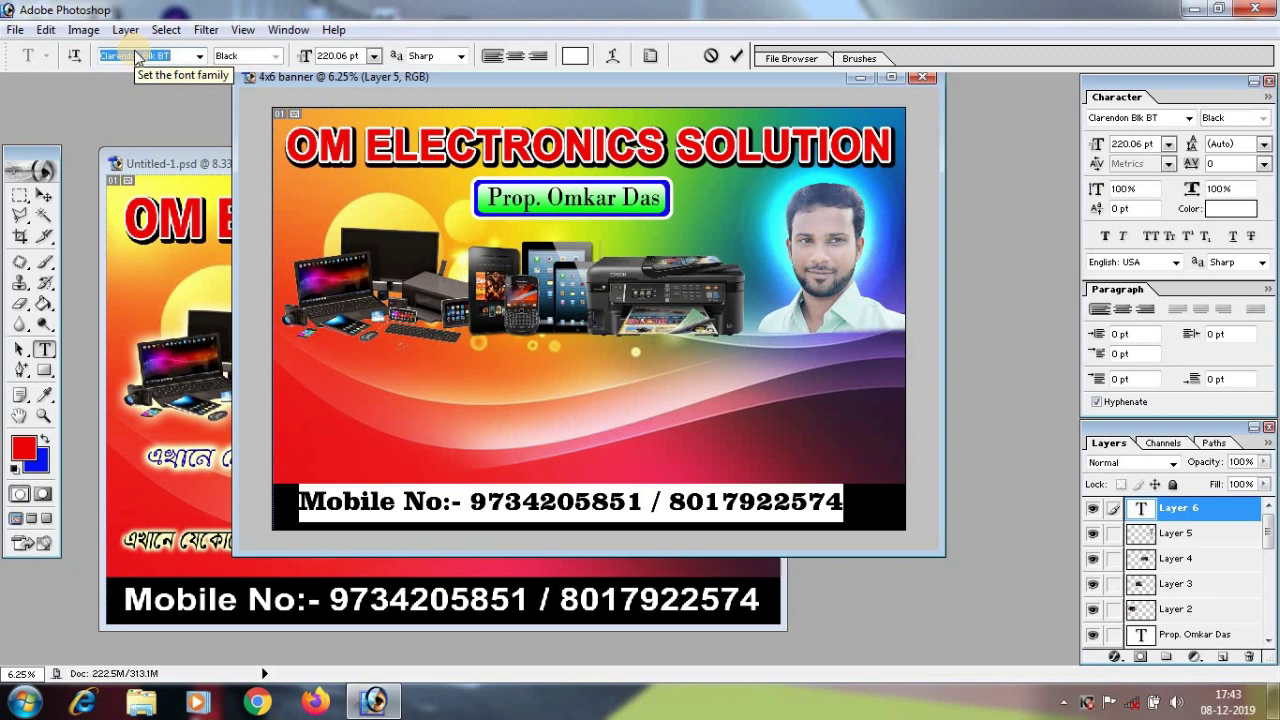
pyautogui.click(500, 492)
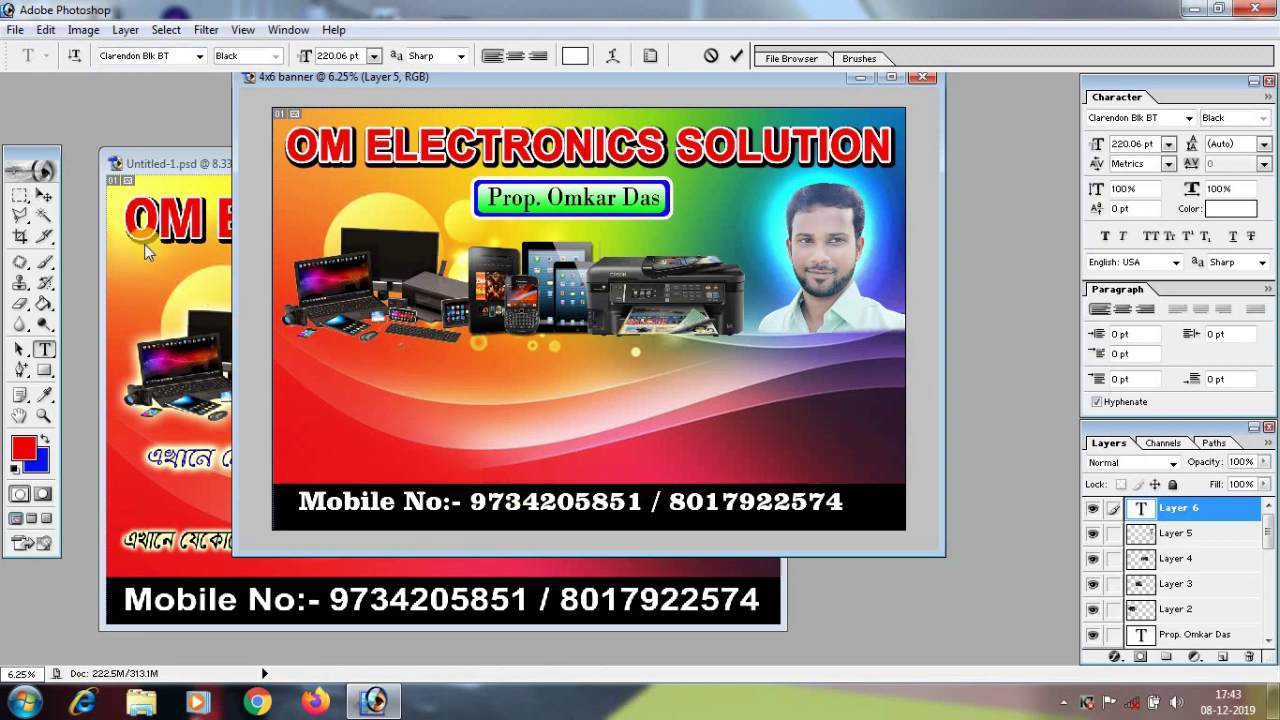
# Shift the mobile number left, scale it larger and taller, and nudge it down
pyautogui.click(43, 195)
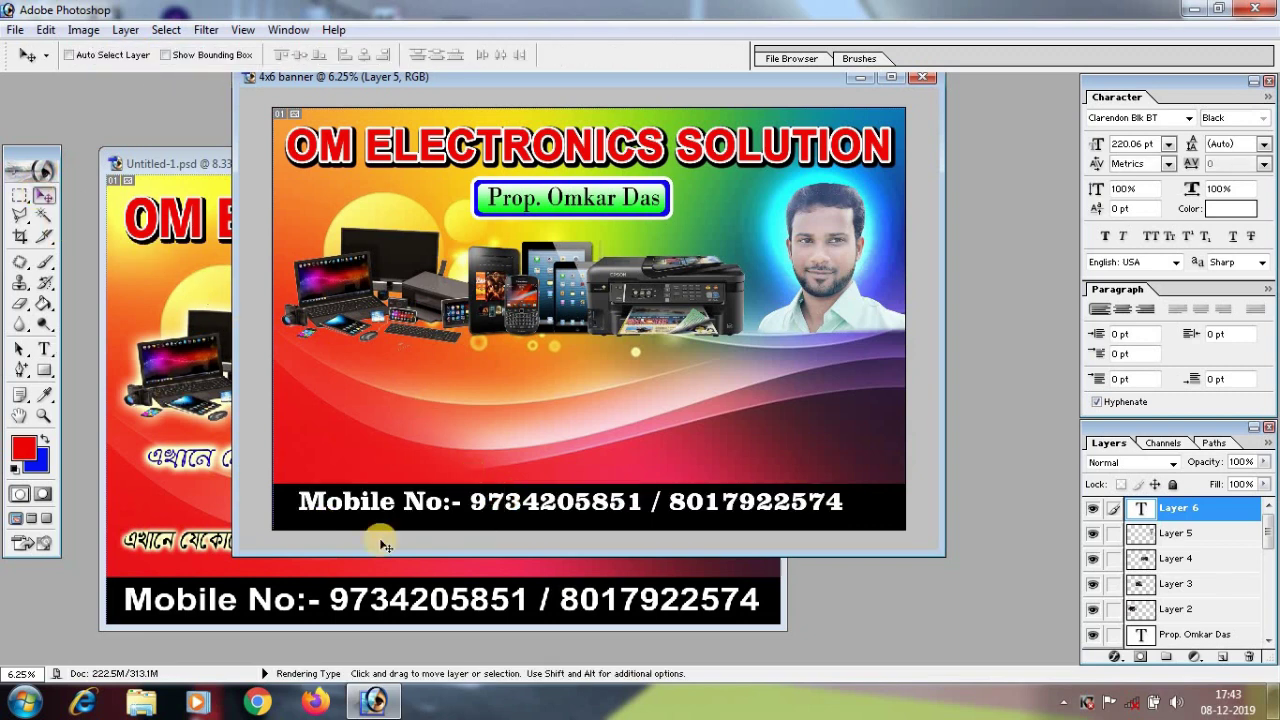
pyautogui.moveTo(360, 508); pyautogui.dragTo(348, 506)
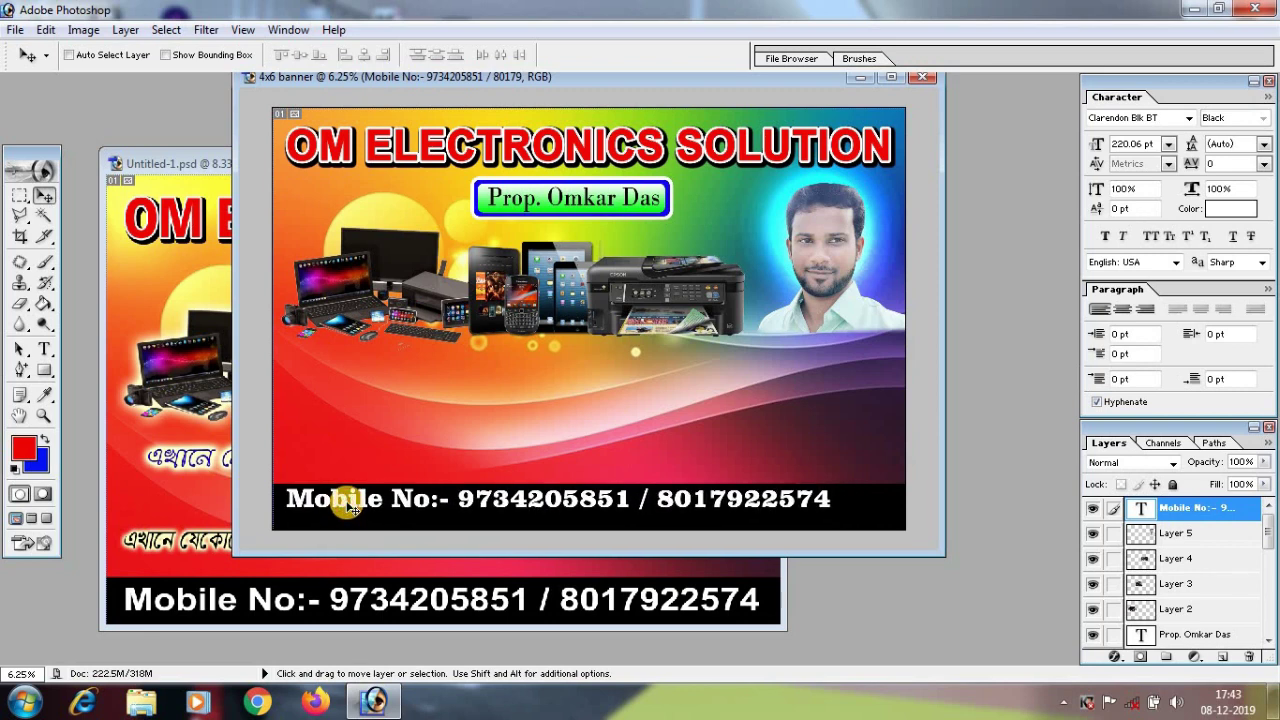
pyautogui.hotkey('ctrl', 't')
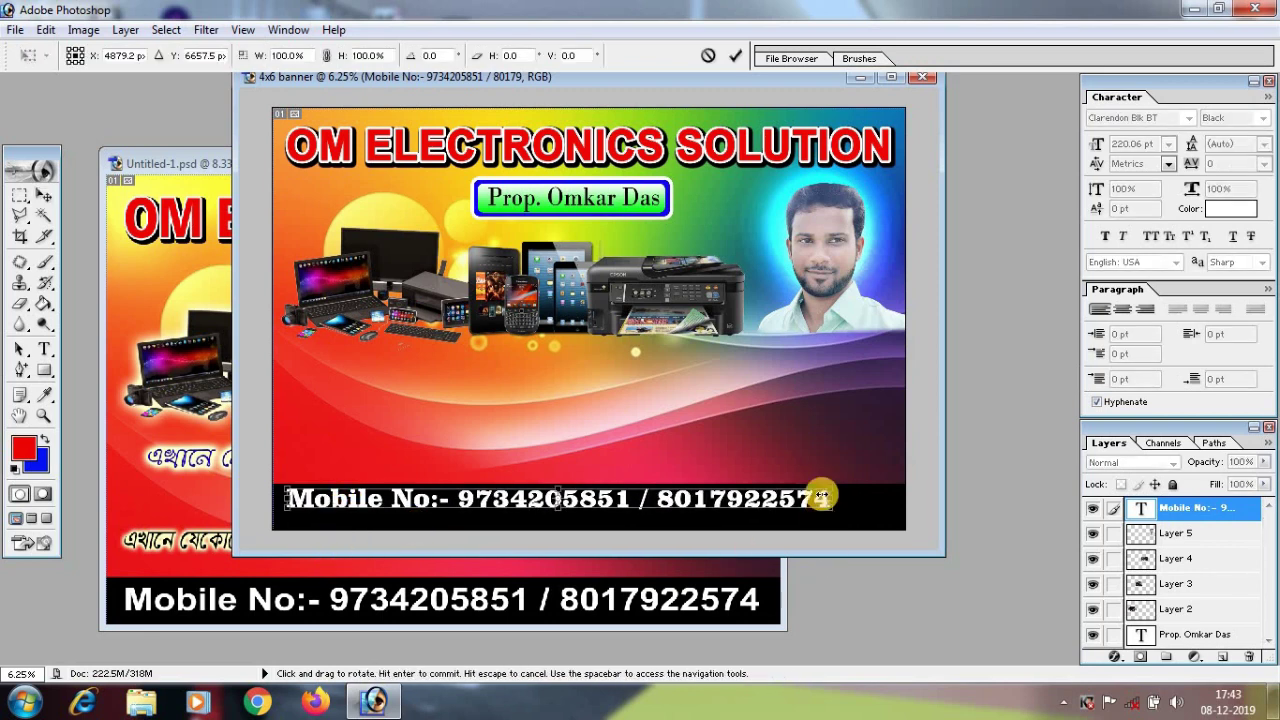
pyautogui.moveTo(830, 507); pyautogui.dragTo(892, 519)
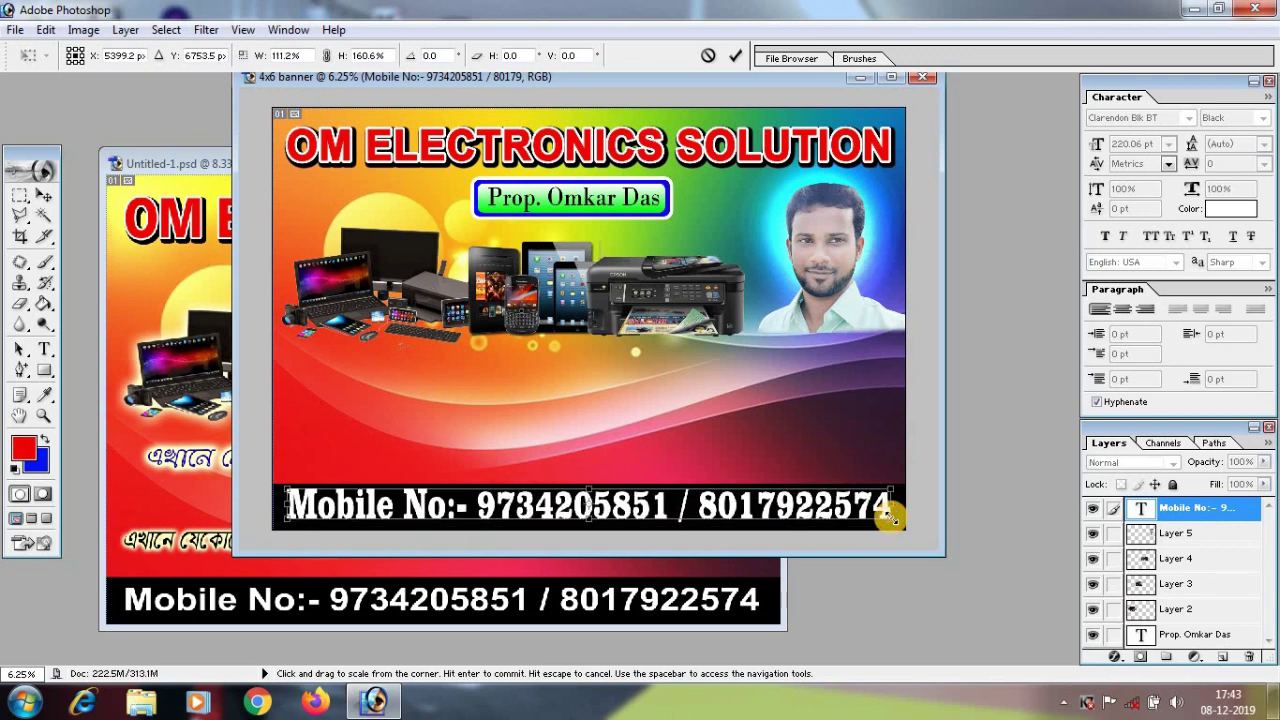
pyautogui.press('Return')
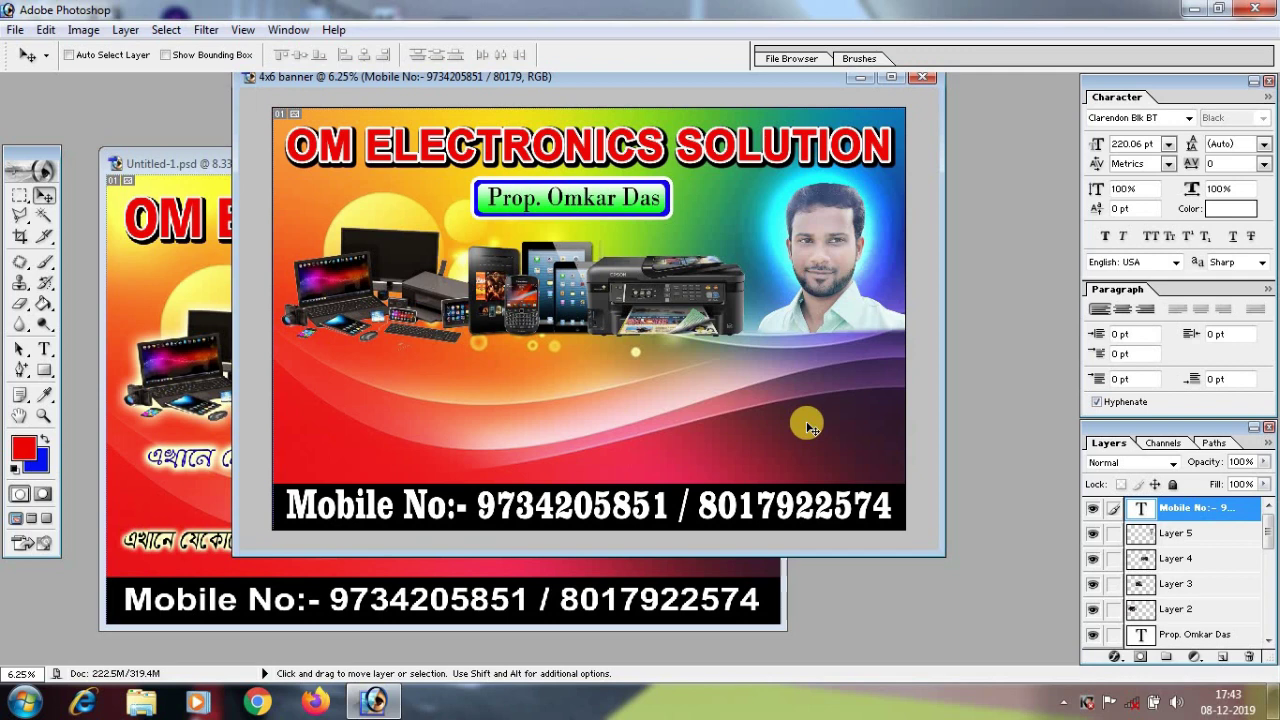
pyautogui.hotkey('shift', 'Down')
pyautogui.hotkey('shift', 'Down')
pyautogui.hotkey('shift', 'Down')
pyautogui.hotkey('shift', 'Down')
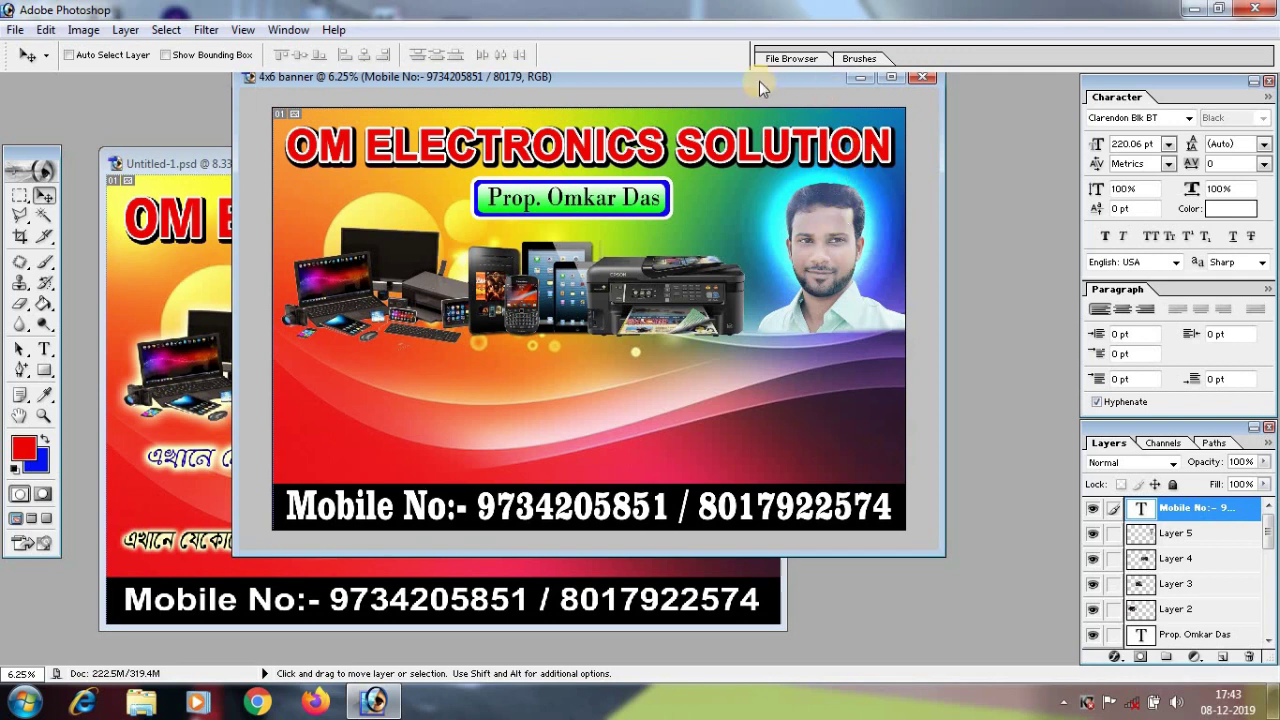
pyautogui.moveTo(759, 81); pyautogui.dragTo(761, 108)
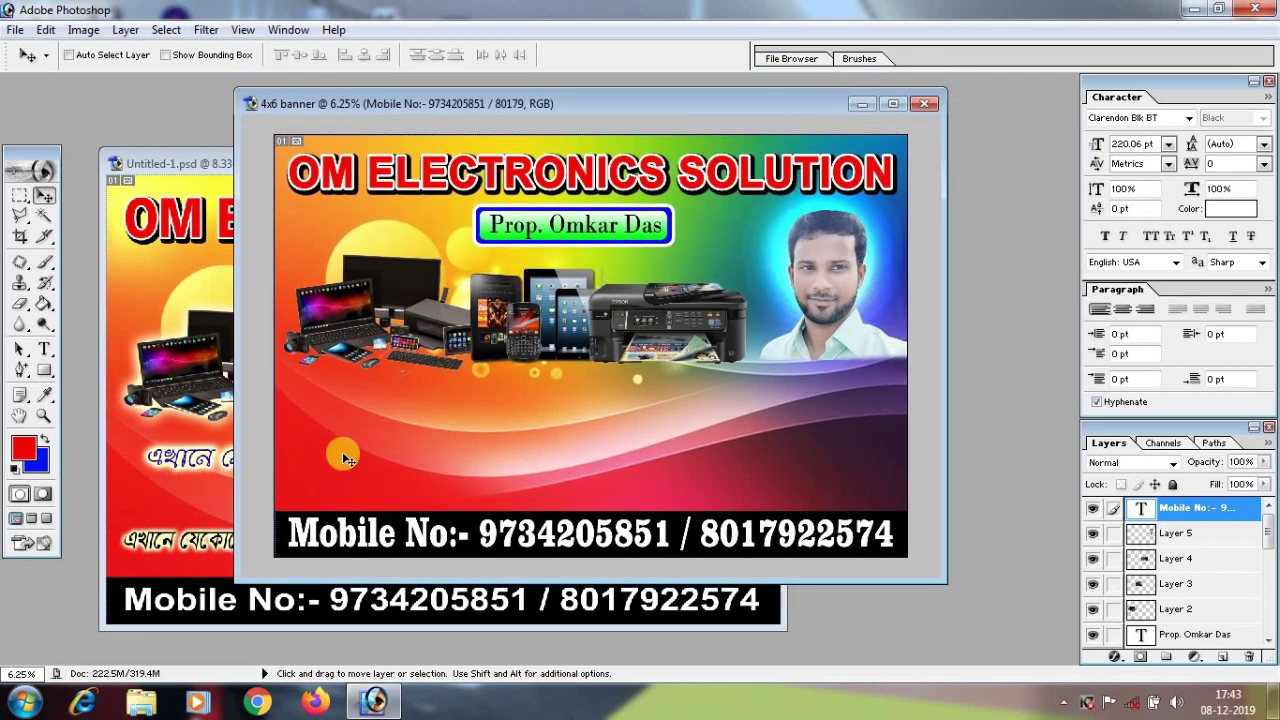
# Select the two-line Bengali service text layer in the Untitled-1 reference
pyautogui.click(198, 447)
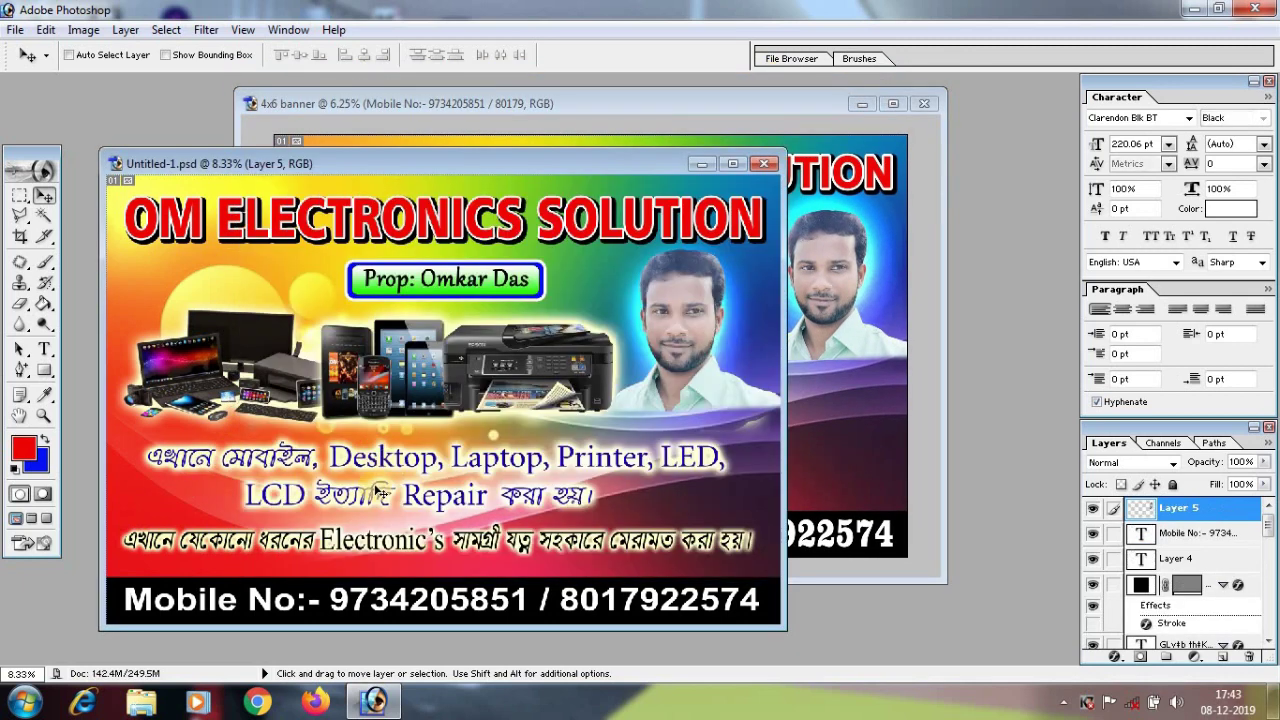
pyautogui.rightClick(352, 458)
pyautogui.click(380, 462)
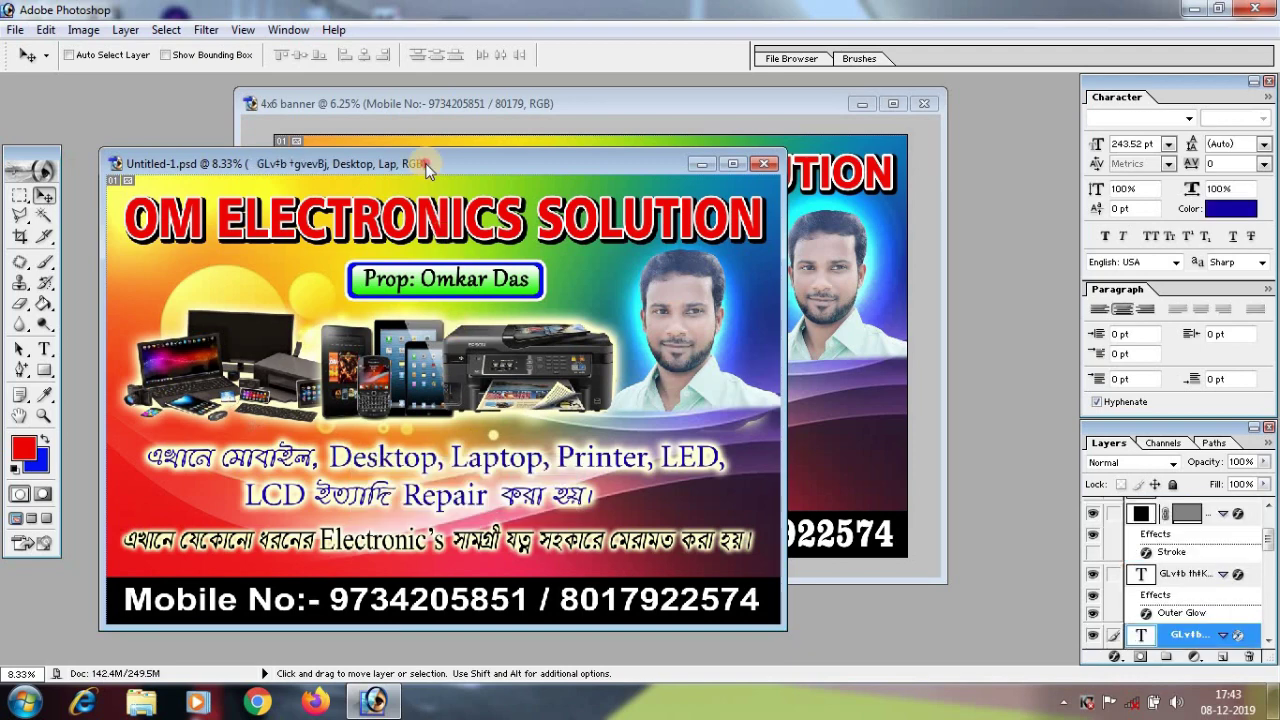
pyautogui.moveTo(426, 170); pyautogui.dragTo(349, 316)
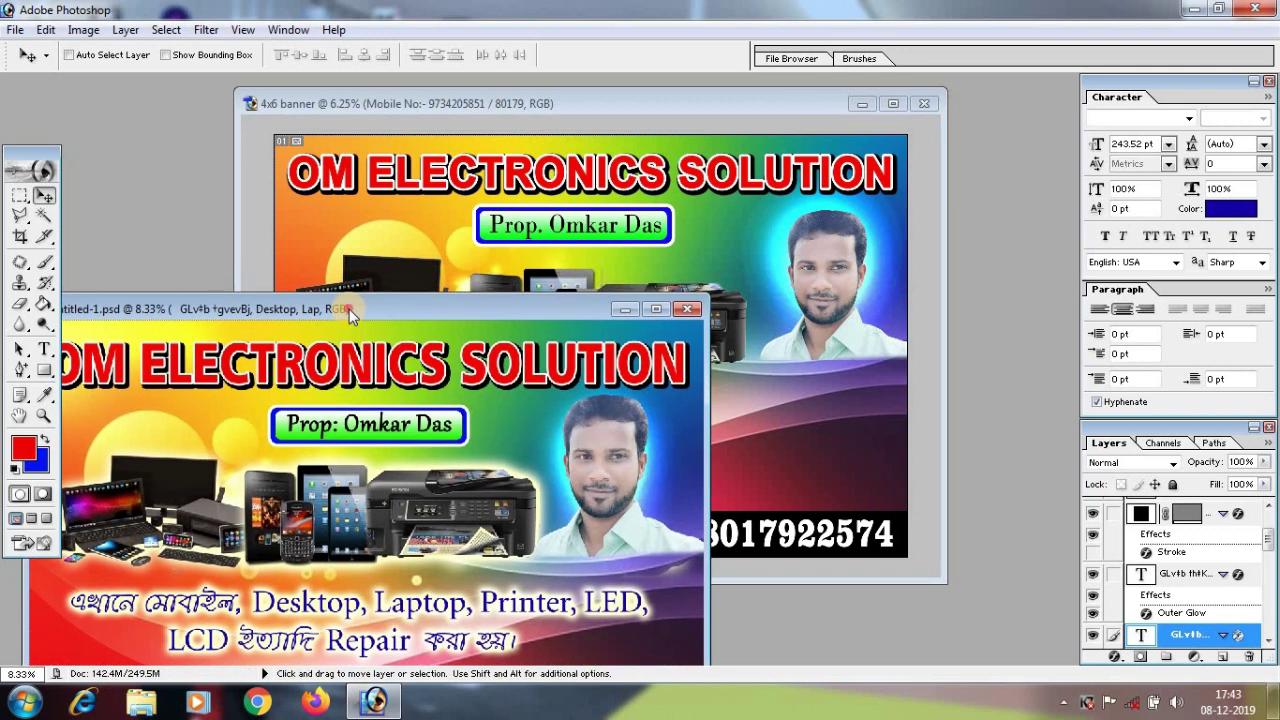
# Drag the Bengali service text into the 4x6 banner and scale it up
pyautogui.moveTo(425, 614)
pyautogui.mouseDown()
pyautogui.moveTo(822, 425)
pyautogui.moveTo(805, 412)
pyautogui.moveTo(585, 406)
pyautogui.mouseUp()
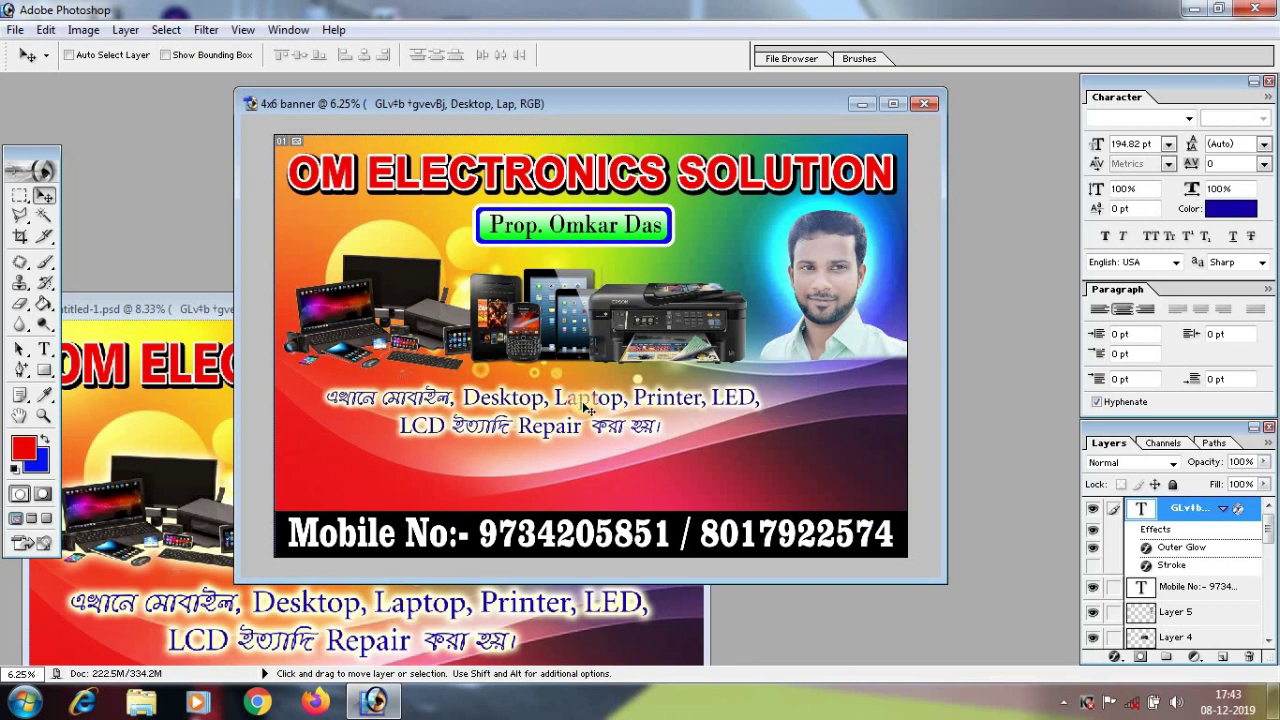
pyautogui.hotkey('ctrl', 't')
pyautogui.moveTo(762, 438)
pyautogui.mouseDown()
pyautogui.moveTo(887, 465)
pyautogui.moveTo(879, 446)
pyautogui.mouseUp()
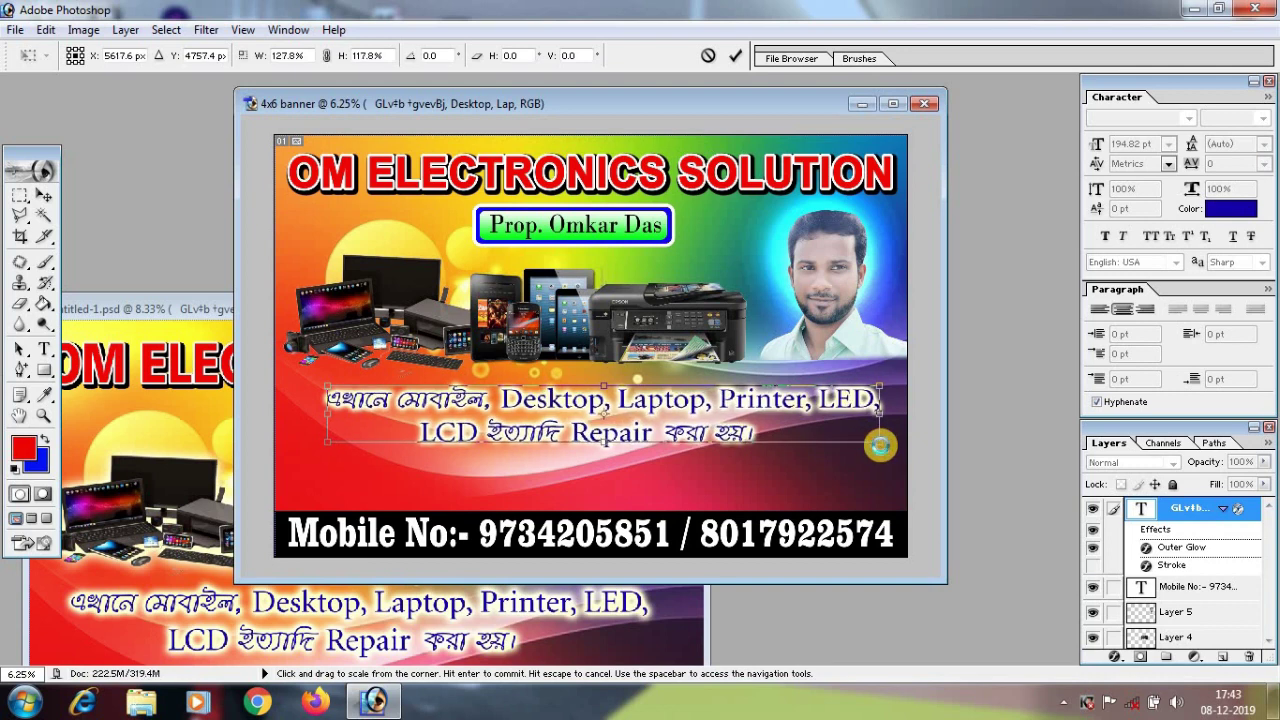
pyautogui.press('Return')
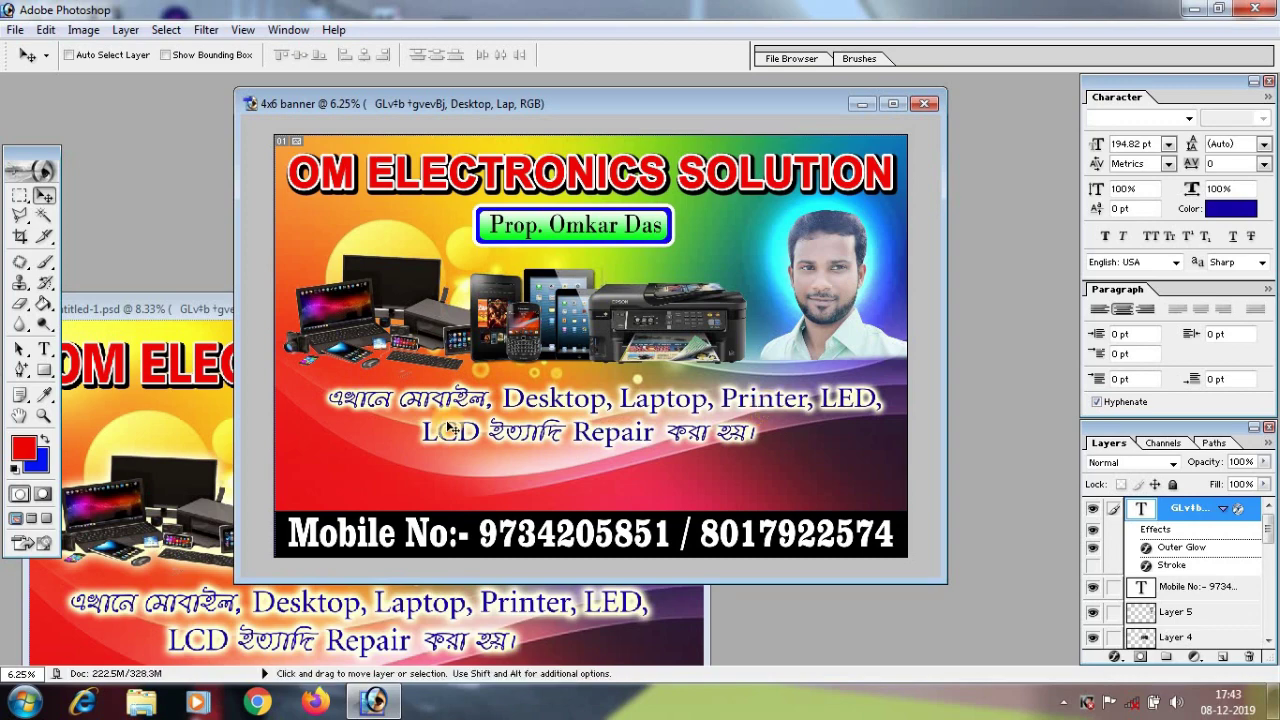
# Select the third Bengali line's layer, the Electronic's text, in Untitled-1
pyautogui.click(180, 341)
pyautogui.moveTo(198, 316); pyautogui.dragTo(196, 133)
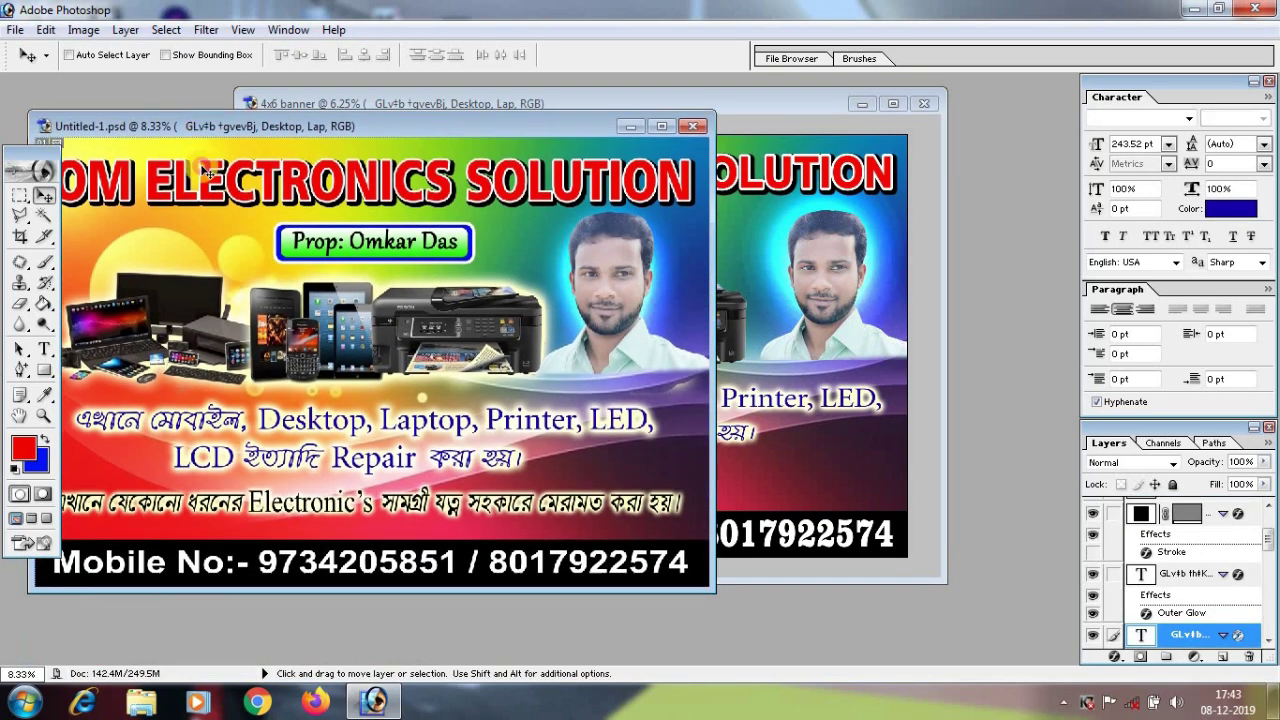
pyautogui.rightClick(257, 506)
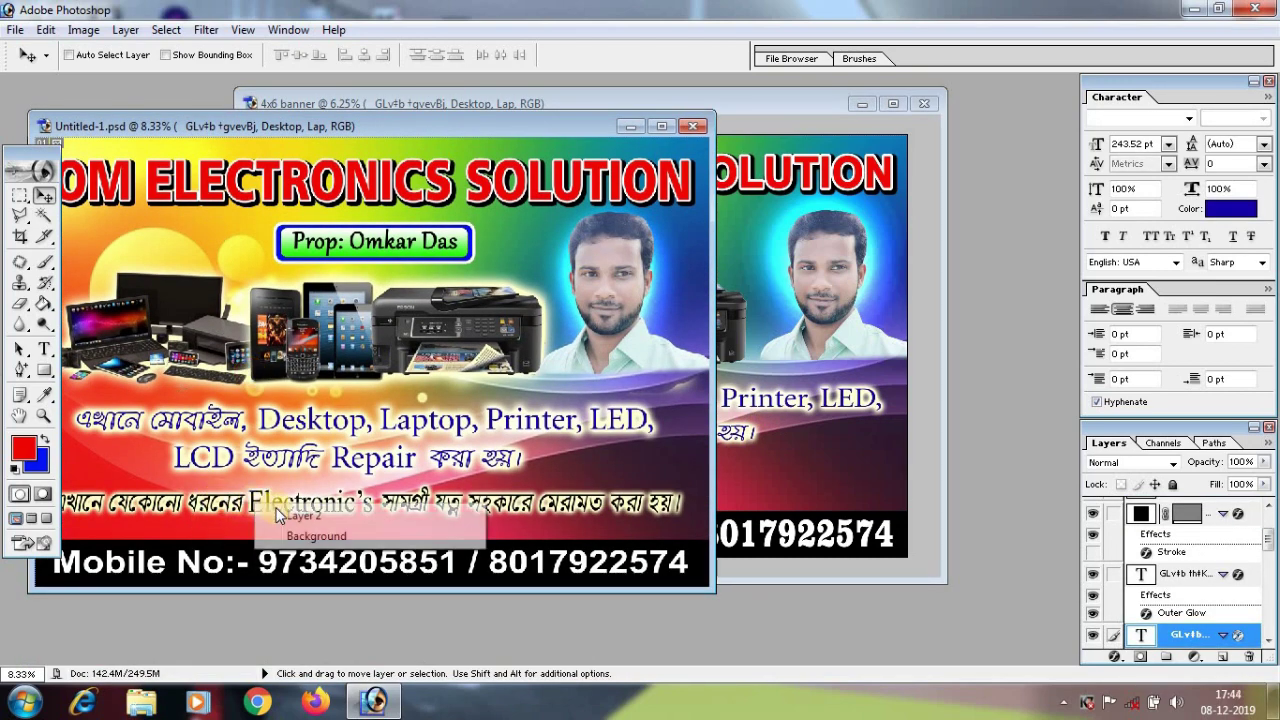
pyautogui.rightClick(252, 498)
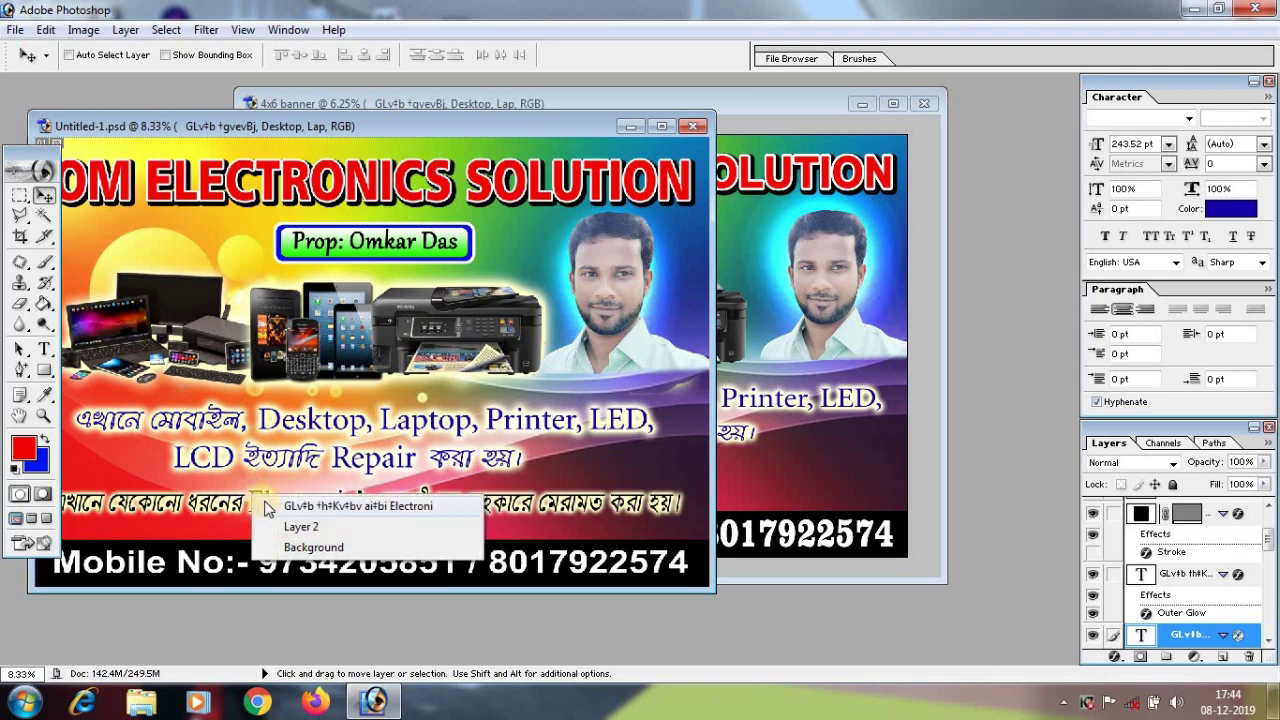
pyautogui.click(288, 506)
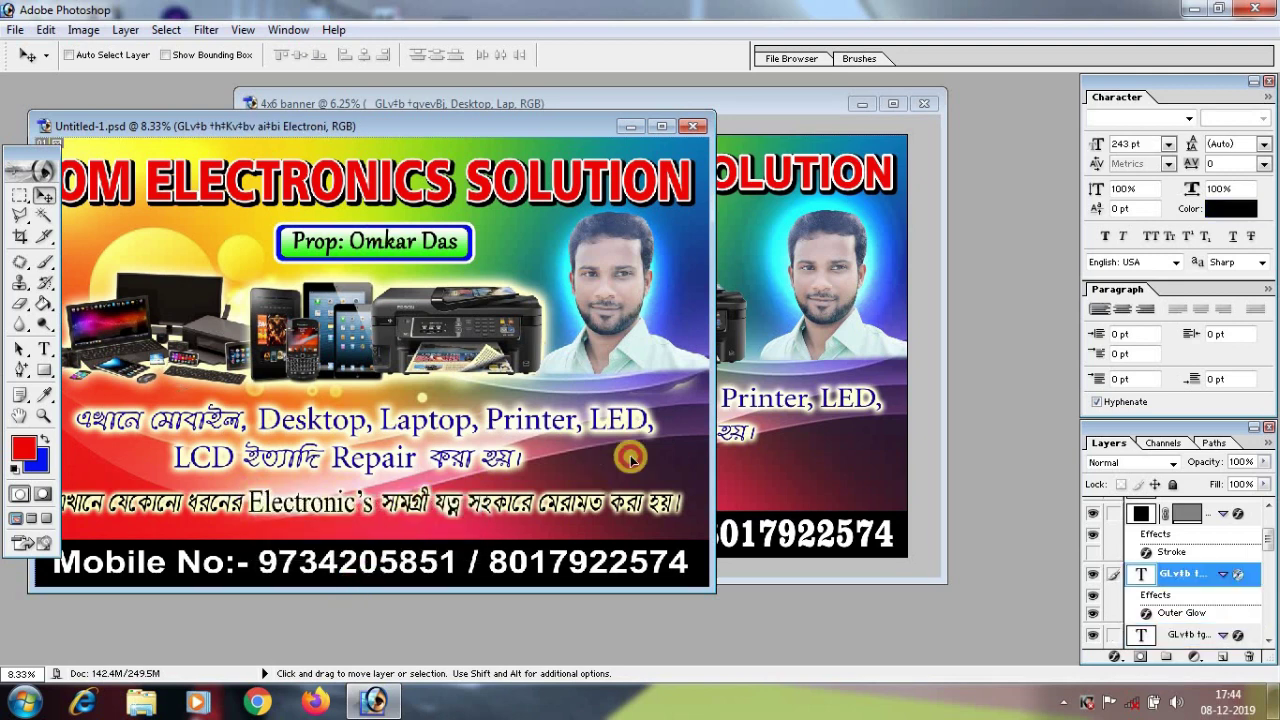
# Copy the Electronic's line into the banner, widen it, and nudge it above the bar
pyautogui.moveTo(489, 523)
pyautogui.mouseDown()
pyautogui.moveTo(772, 456)
pyautogui.moveTo(533, 482)
pyautogui.mouseUp()
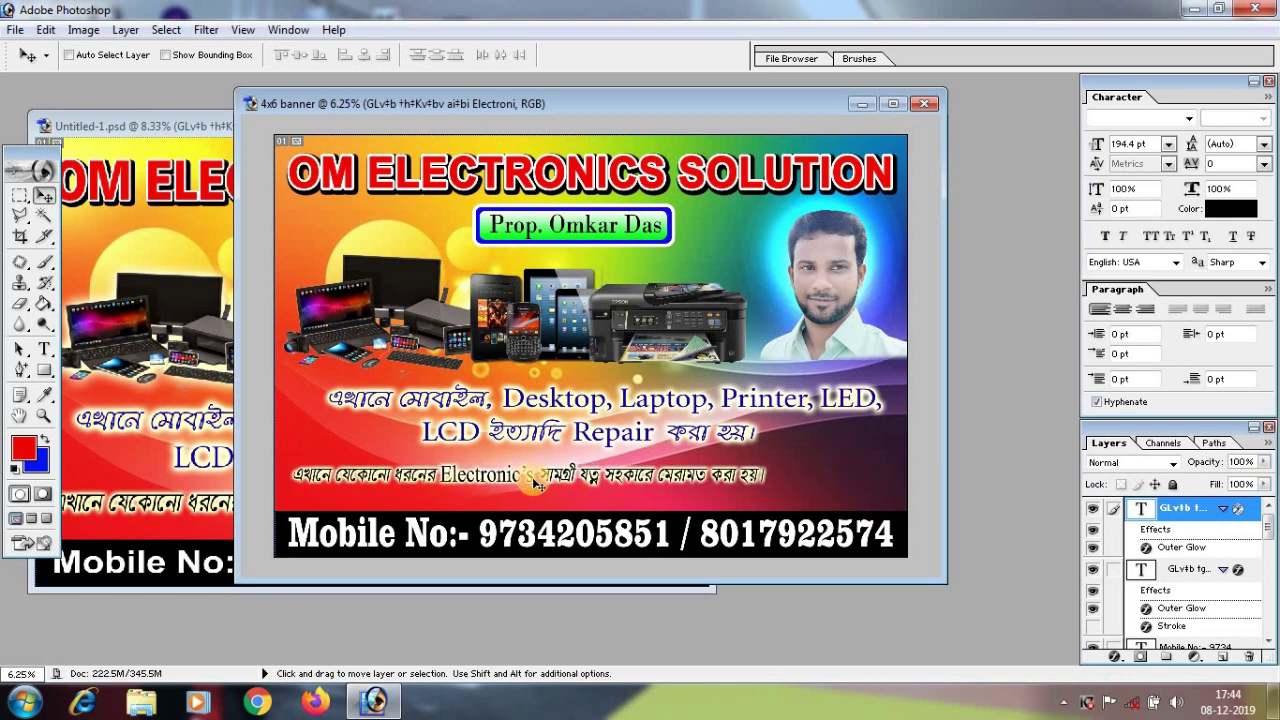
pyautogui.hotkey('ctrl', 't')
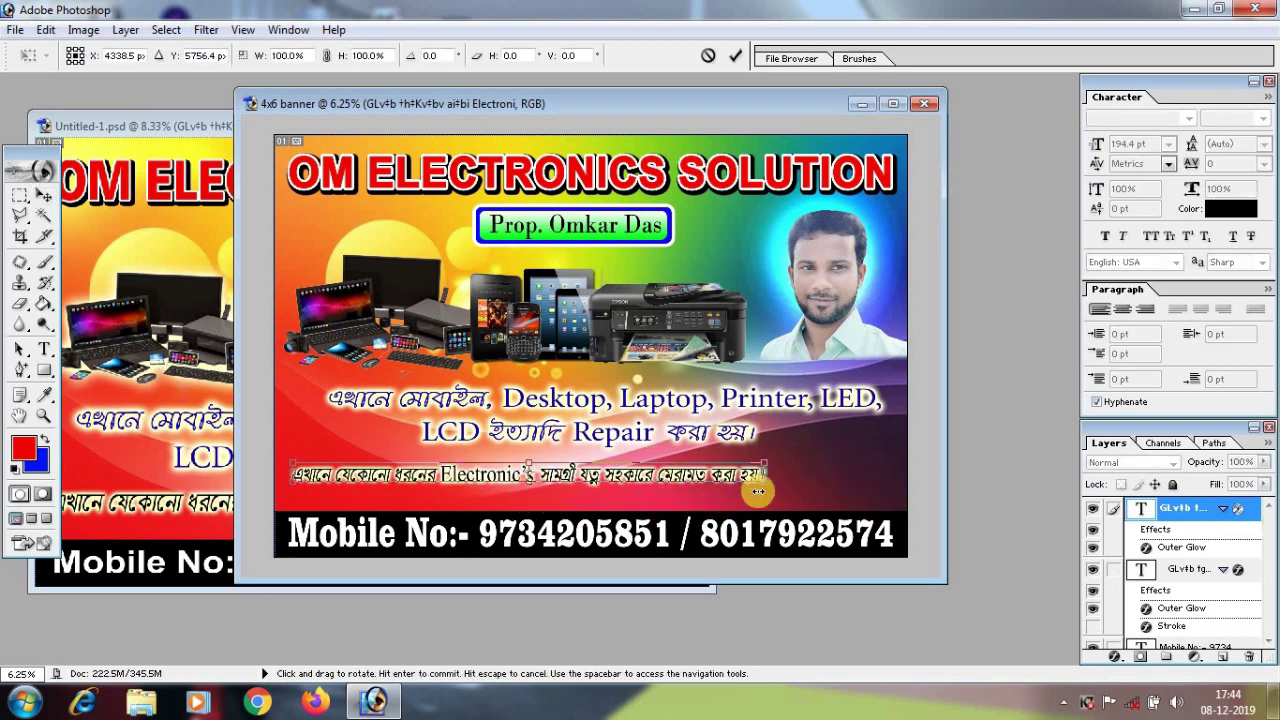
pyautogui.moveTo(779, 487); pyautogui.dragTo(888, 489)
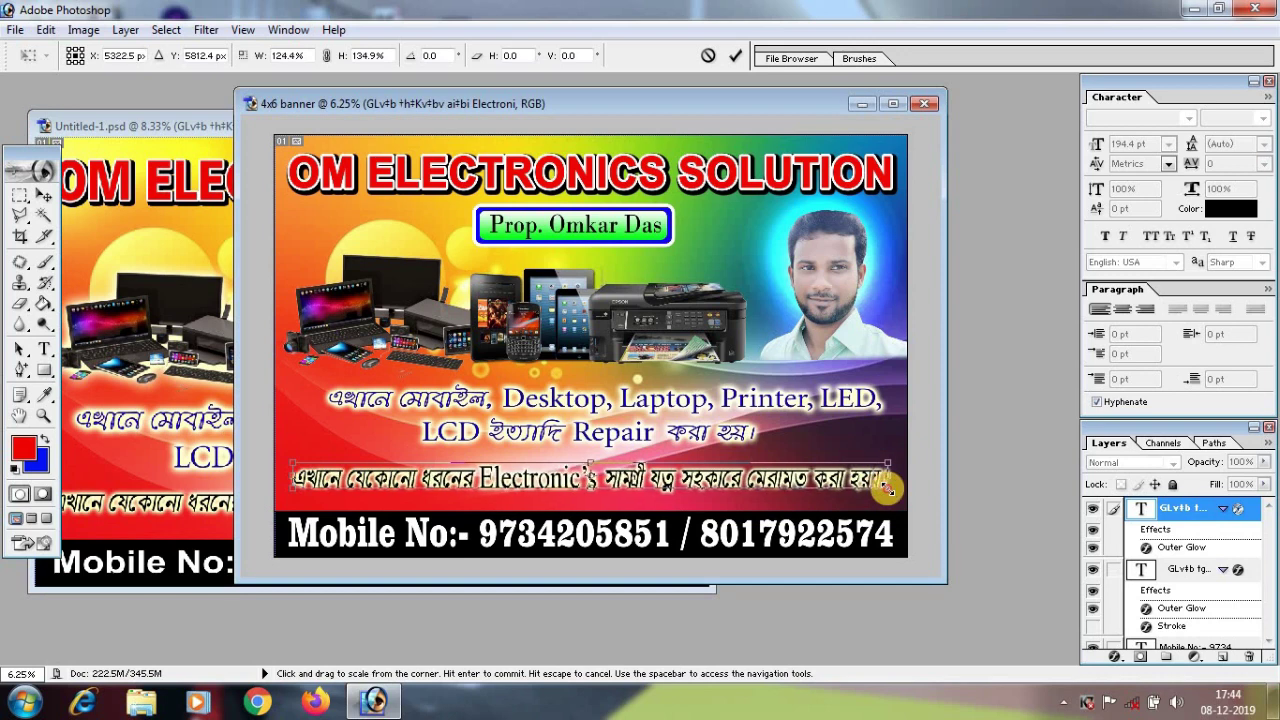
pyautogui.press('Return')
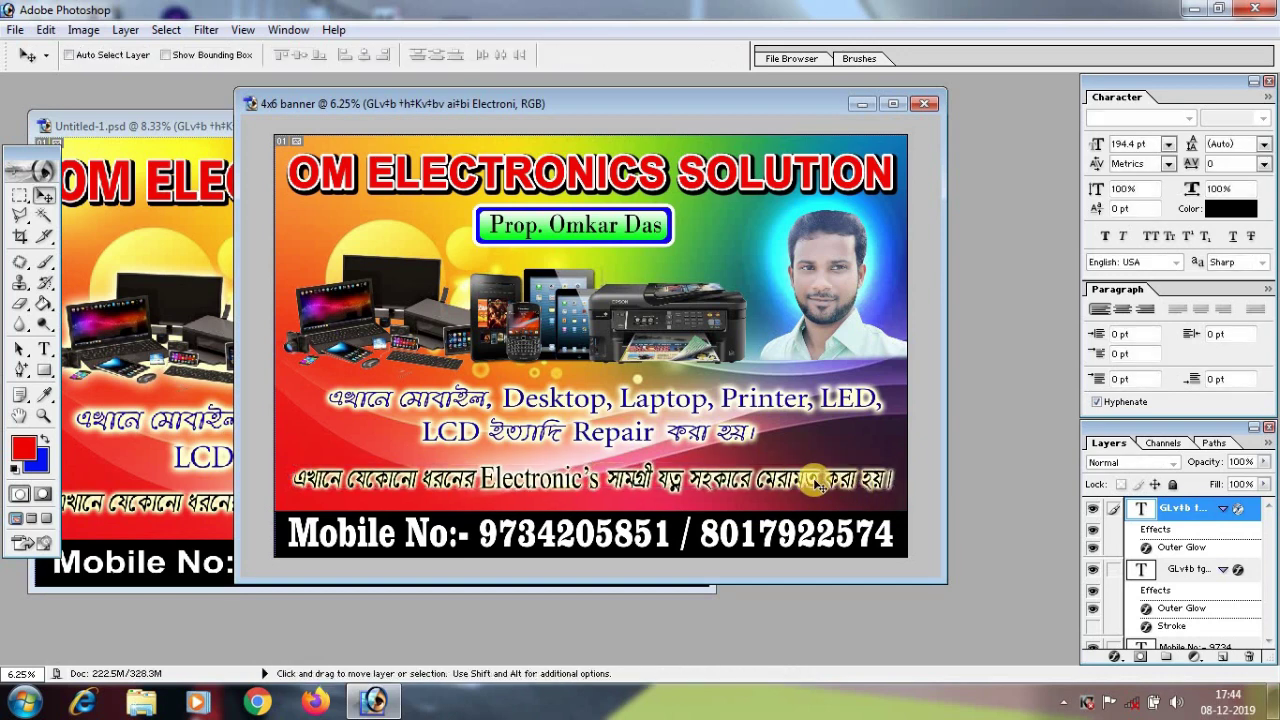
pyautogui.moveTo(785, 480); pyautogui.dragTo(788, 477)
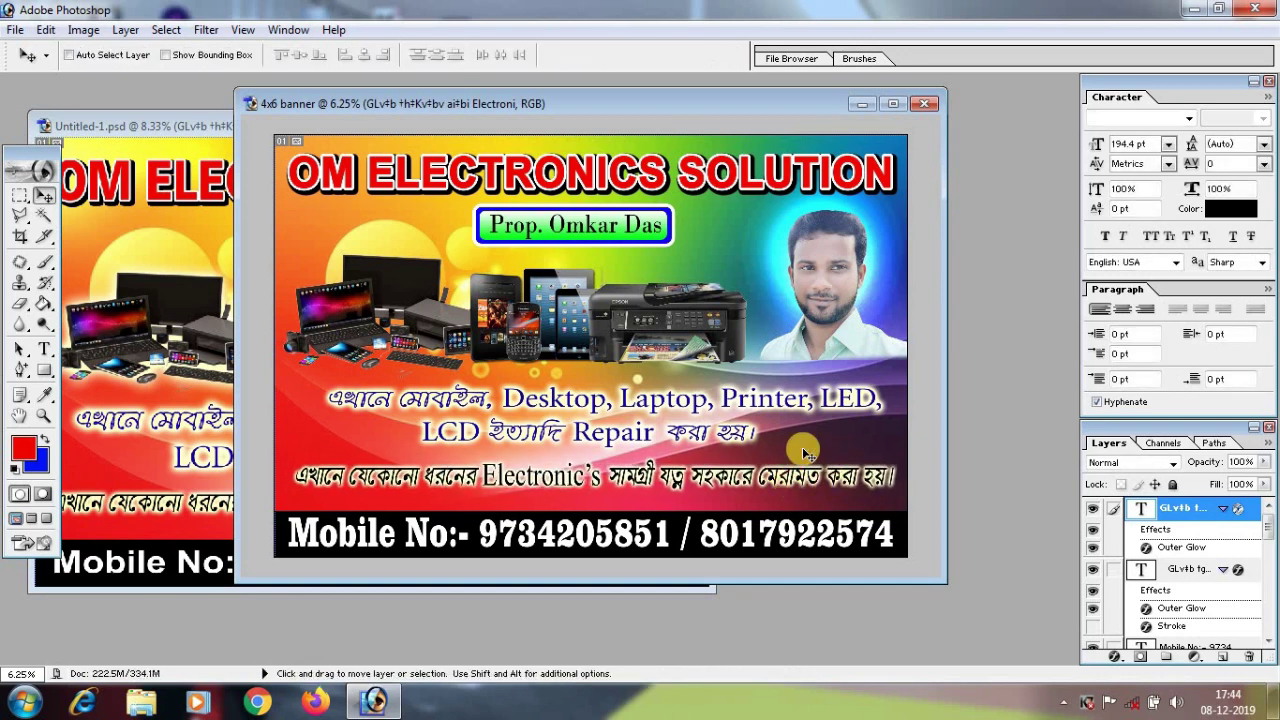
# Close Untitled-1 without saving and move the 4x6 banner window toward the centre
pyautogui.click(191, 233)
pyautogui.click(693, 126)
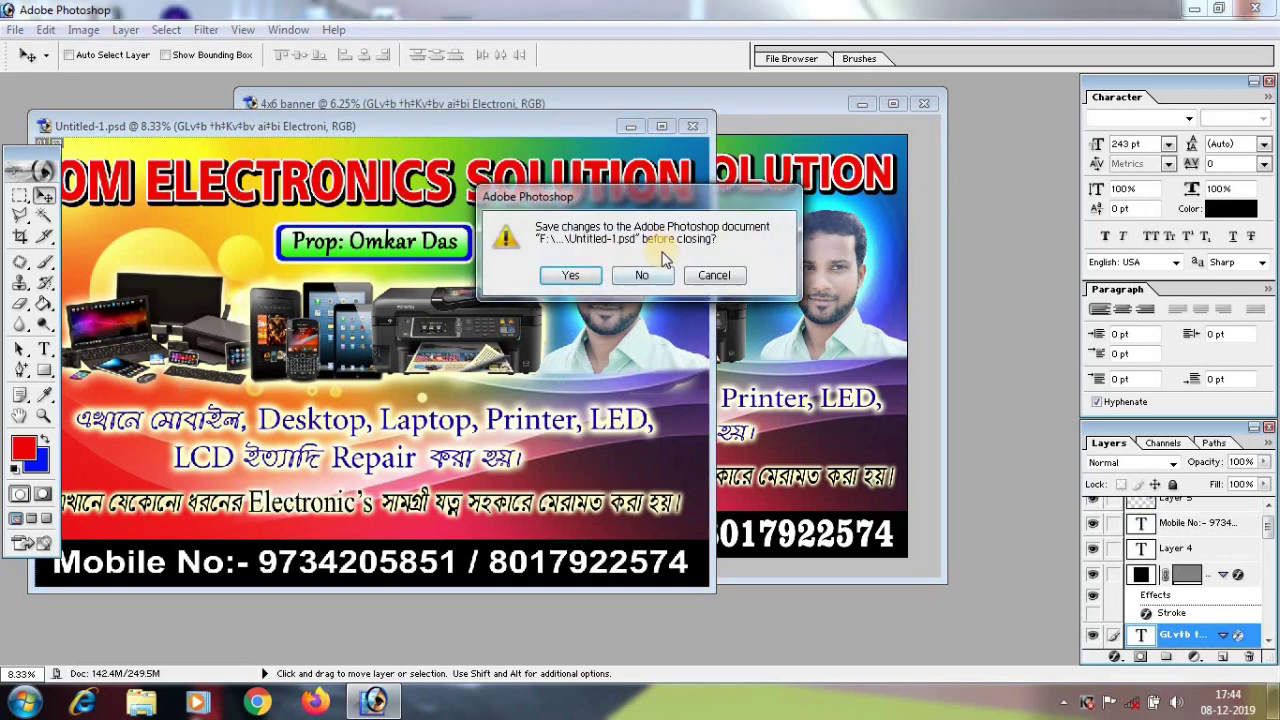
pyautogui.click(645, 276)
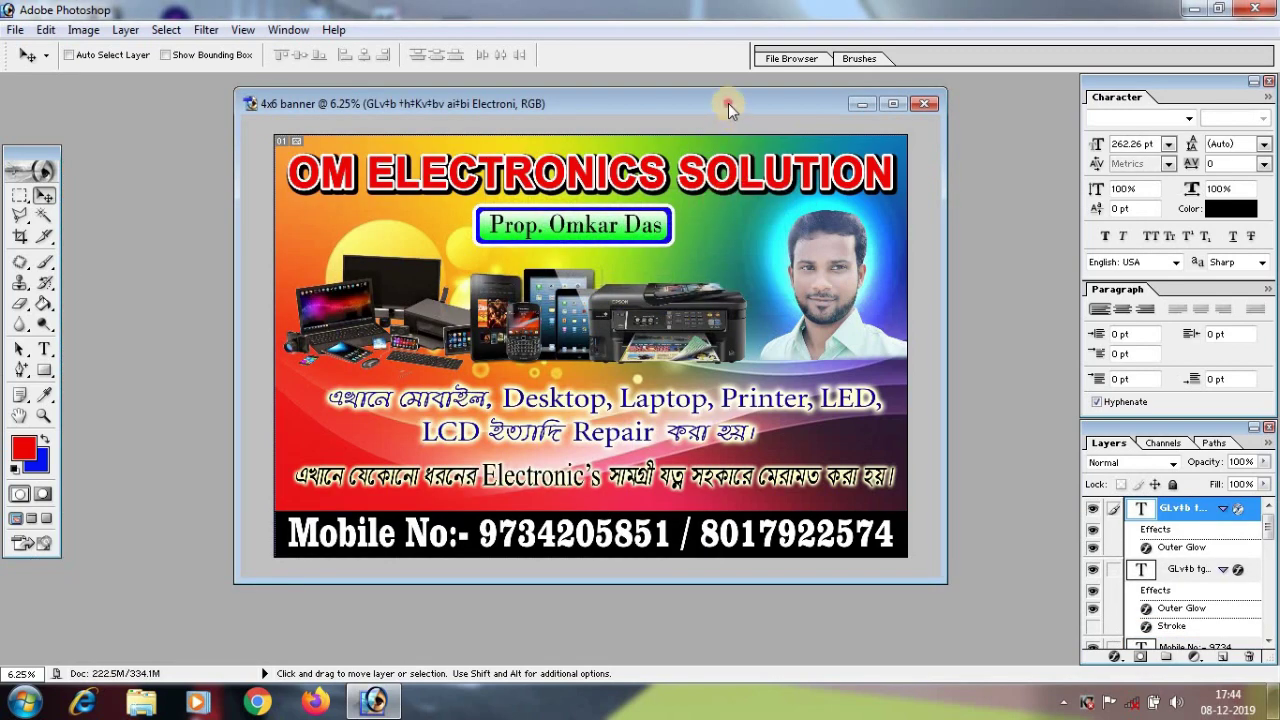
pyautogui.moveTo(728, 103); pyautogui.dragTo(606, 122)
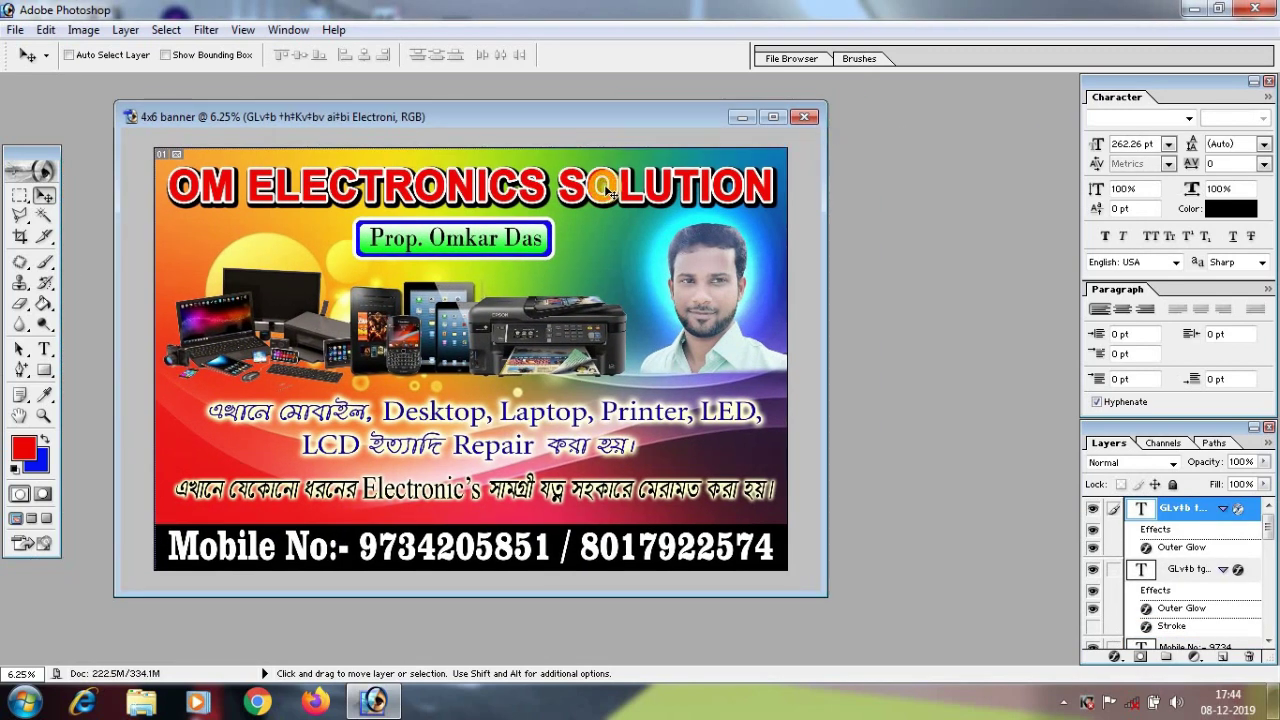